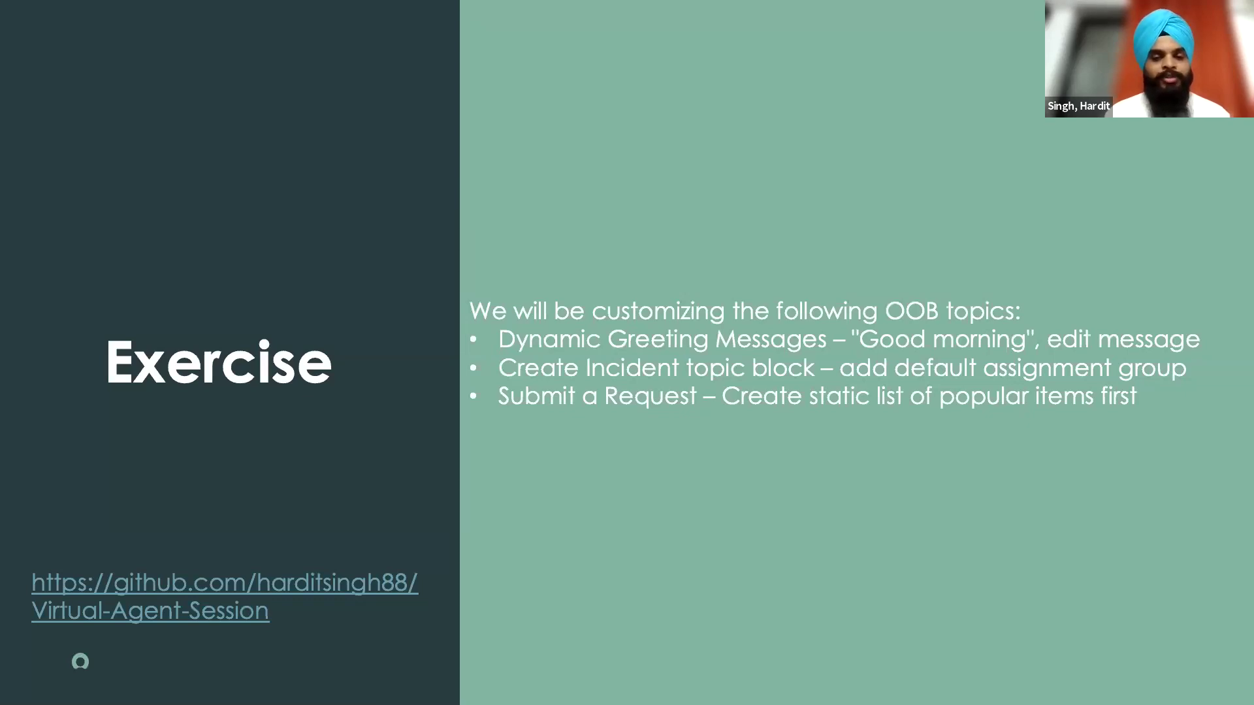
# - Switch to ServiceNow, go to the Virtual Agent Designer and open the prebuilt Dynamic Greeting Topic
pyautogui.hotkey('alt', 'Tab')
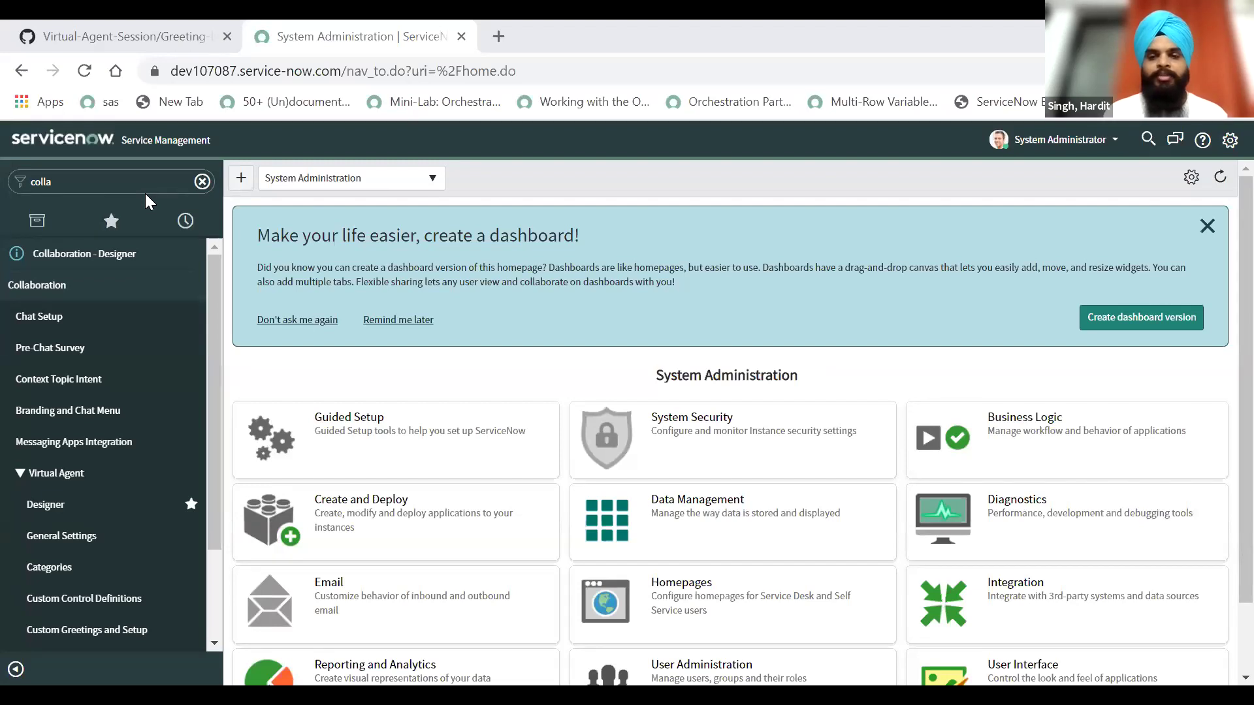
pyautogui.click(70, 511)
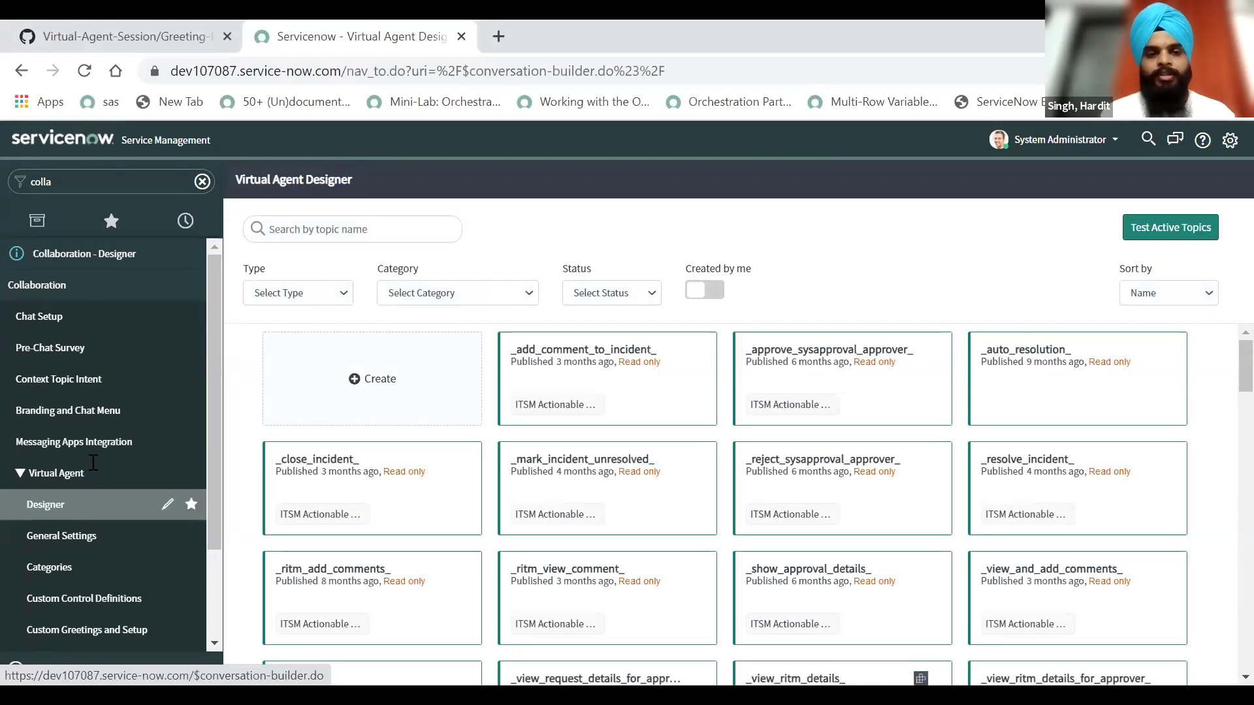
pyautogui.click(352, 231)
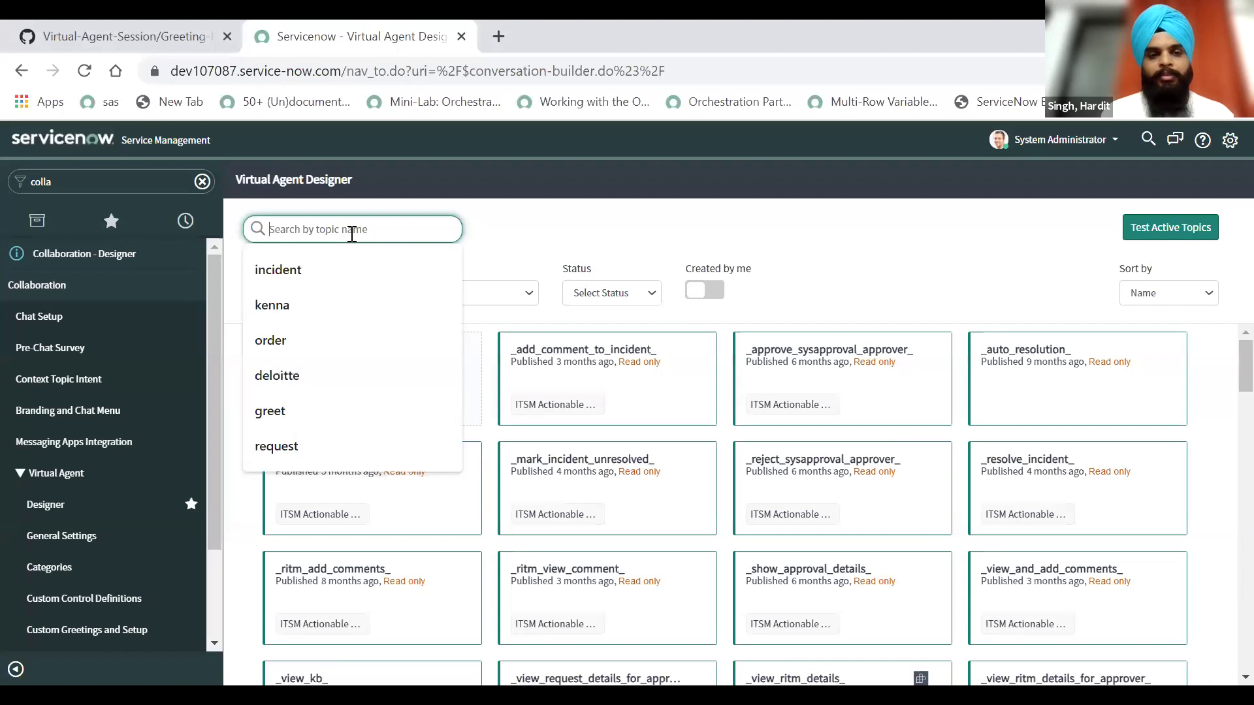
pyautogui.click(606, 369)
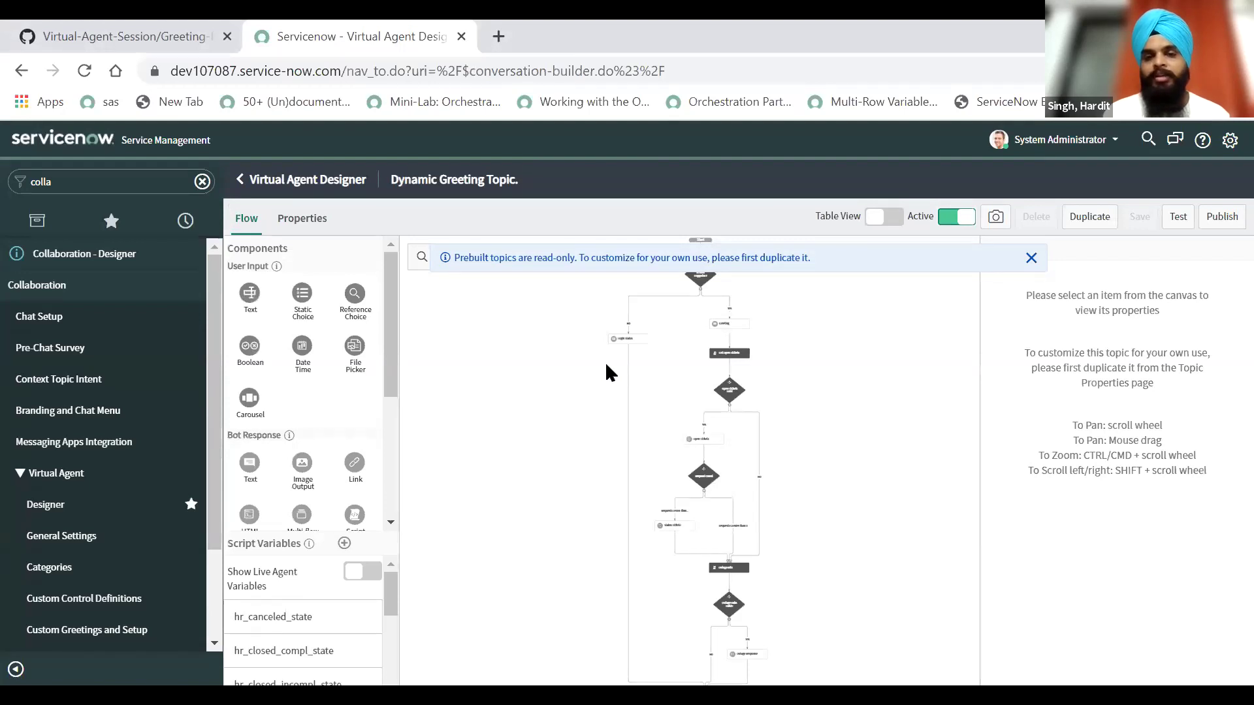
# - Duplicate the Dynamic Greeting Topic under the name VA_Greetings
pyautogui.click(1109, 226)
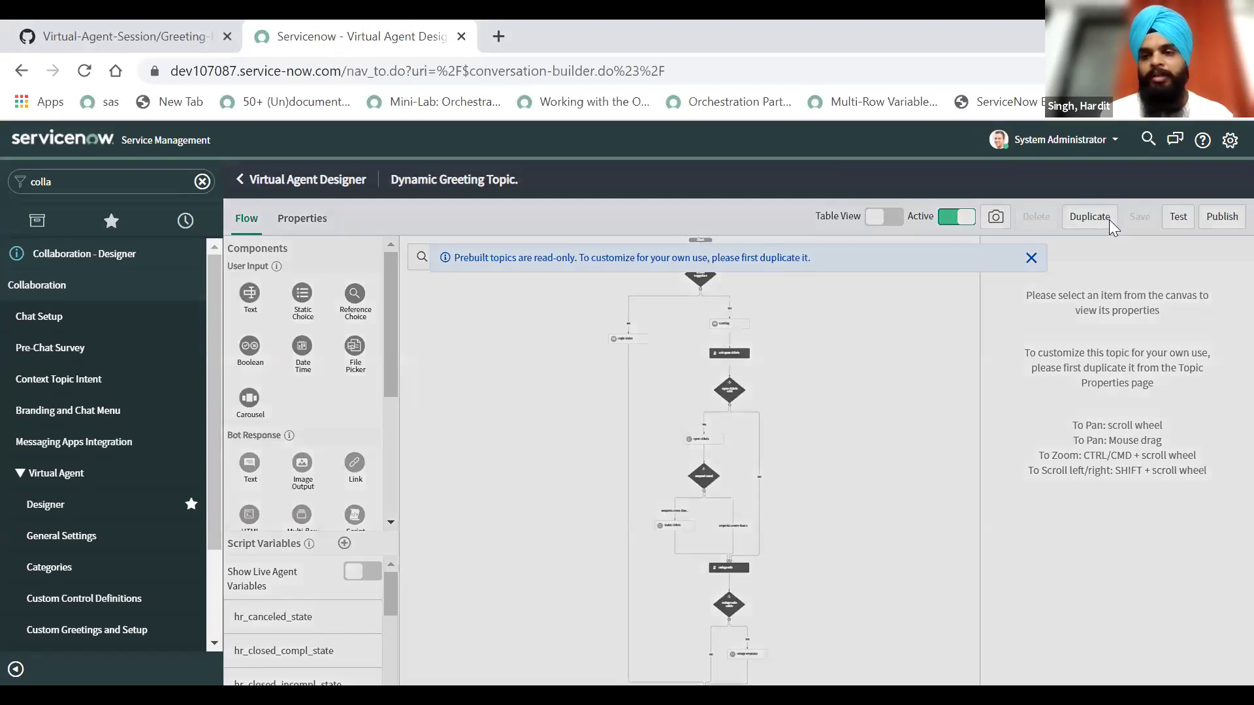
pyautogui.click(746, 376)
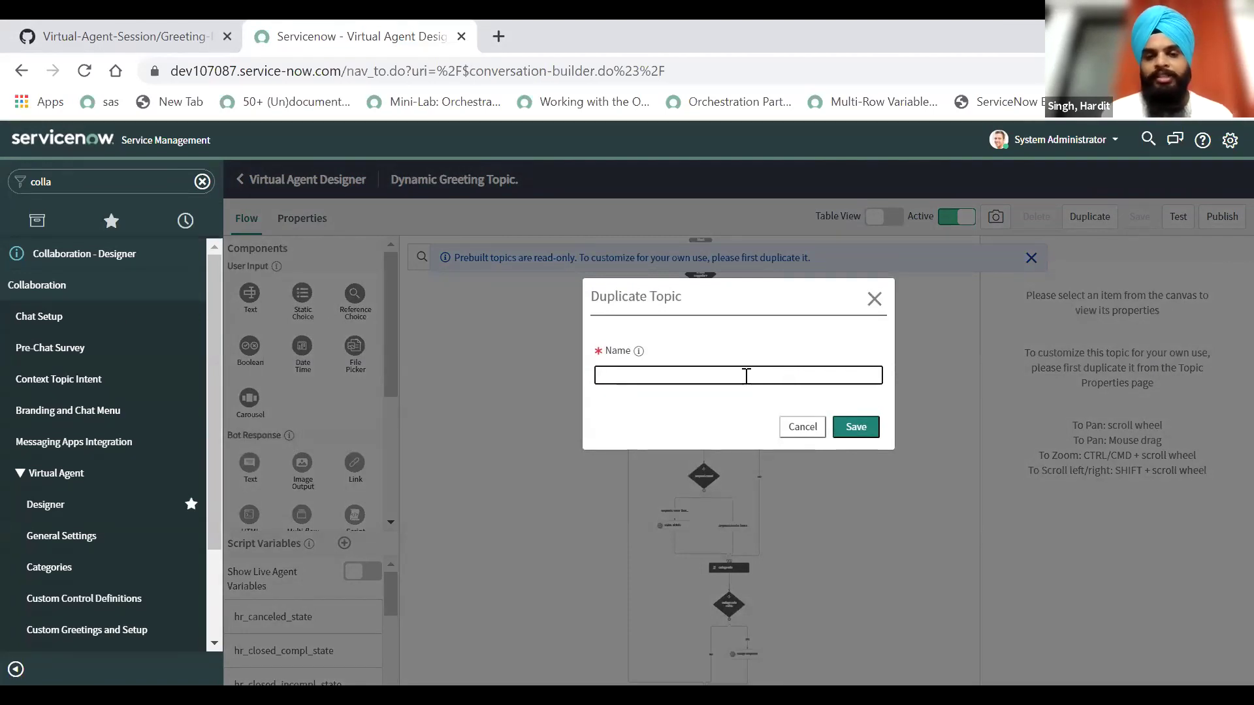
pyautogui.write('VA_Gre')
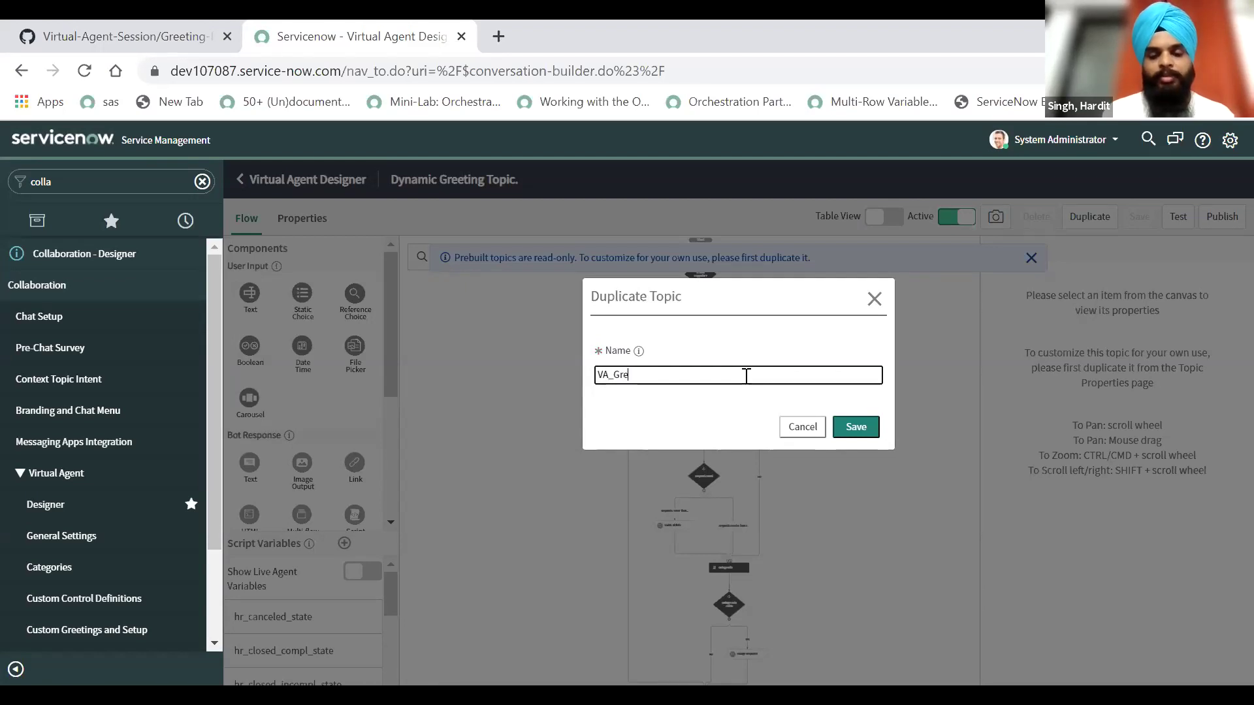
pyautogui.write('etings')
pyautogui.click(842, 424)
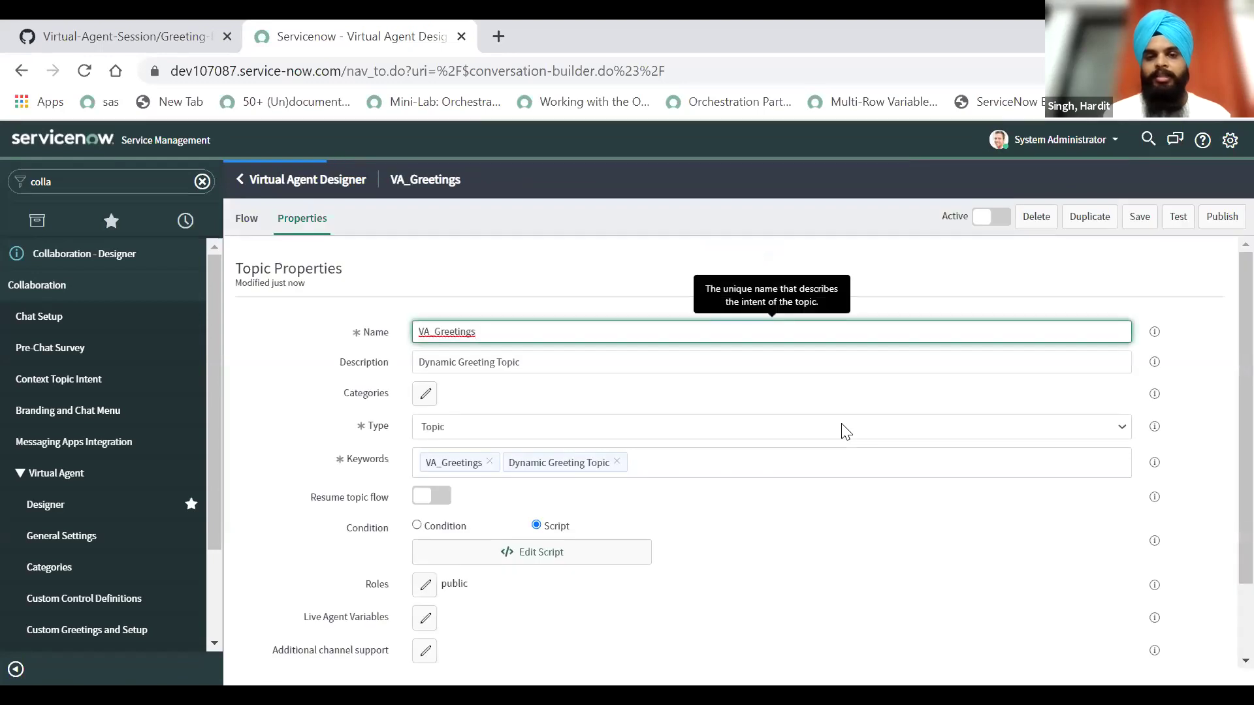
# - Set the VA_Greetings type to Setup Topic and inspect its condition script without changing it
pyautogui.click(565, 425)
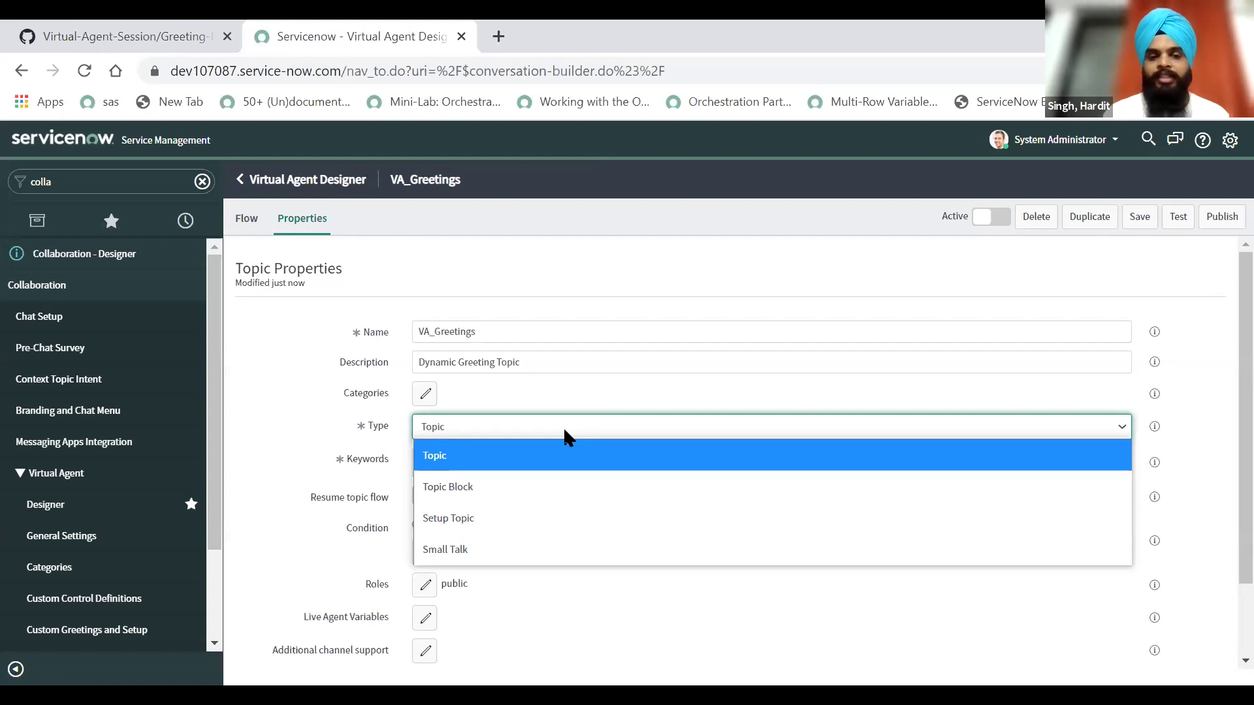
pyautogui.click(501, 519)
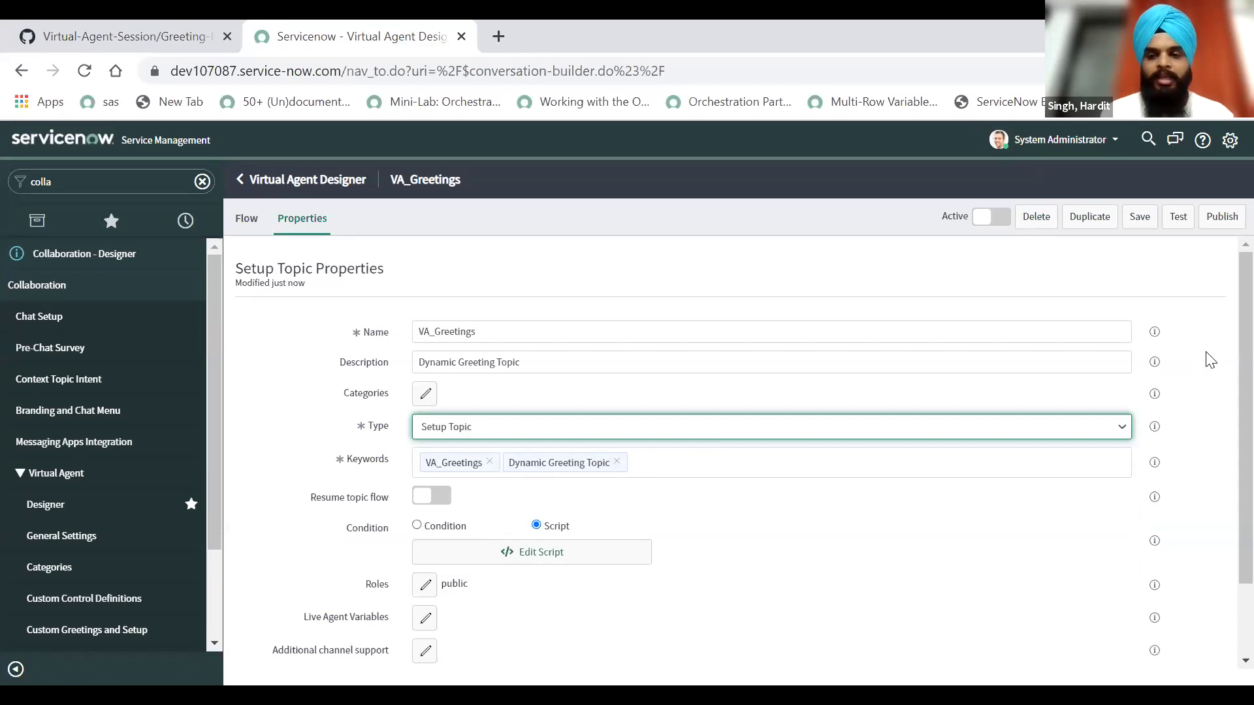
pyautogui.scroll(-3, 1221, 418)
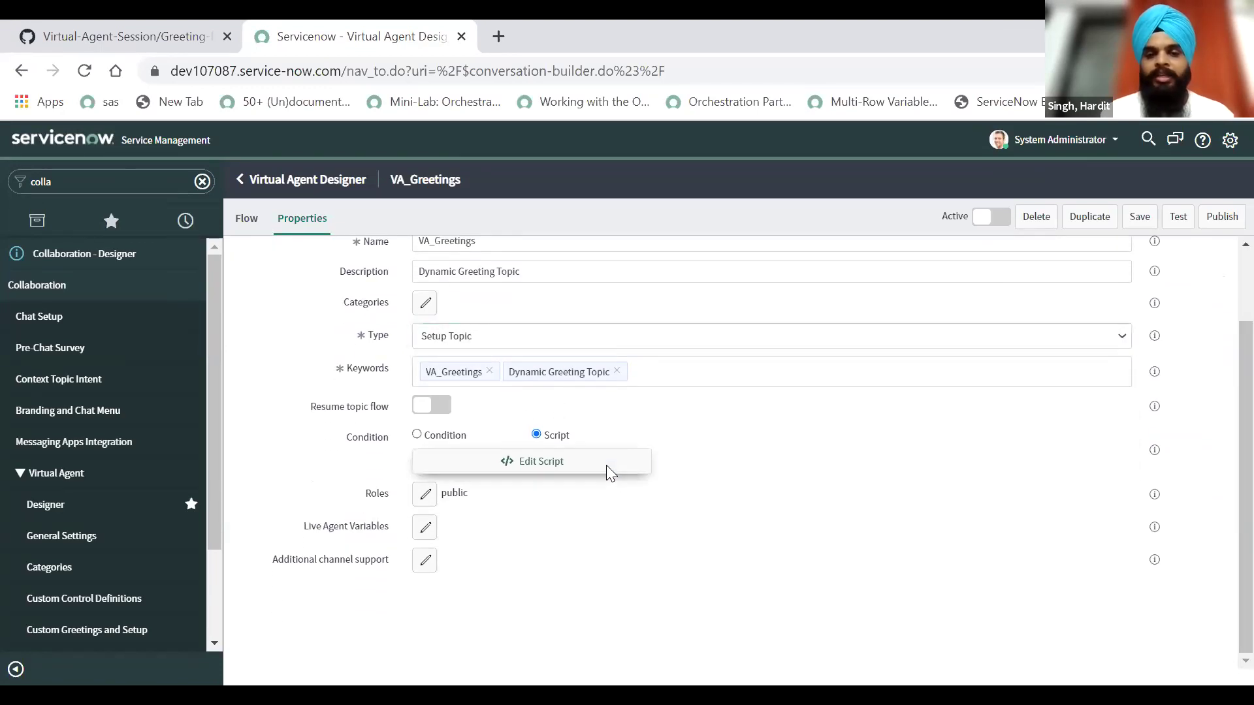
pyautogui.click(606, 465)
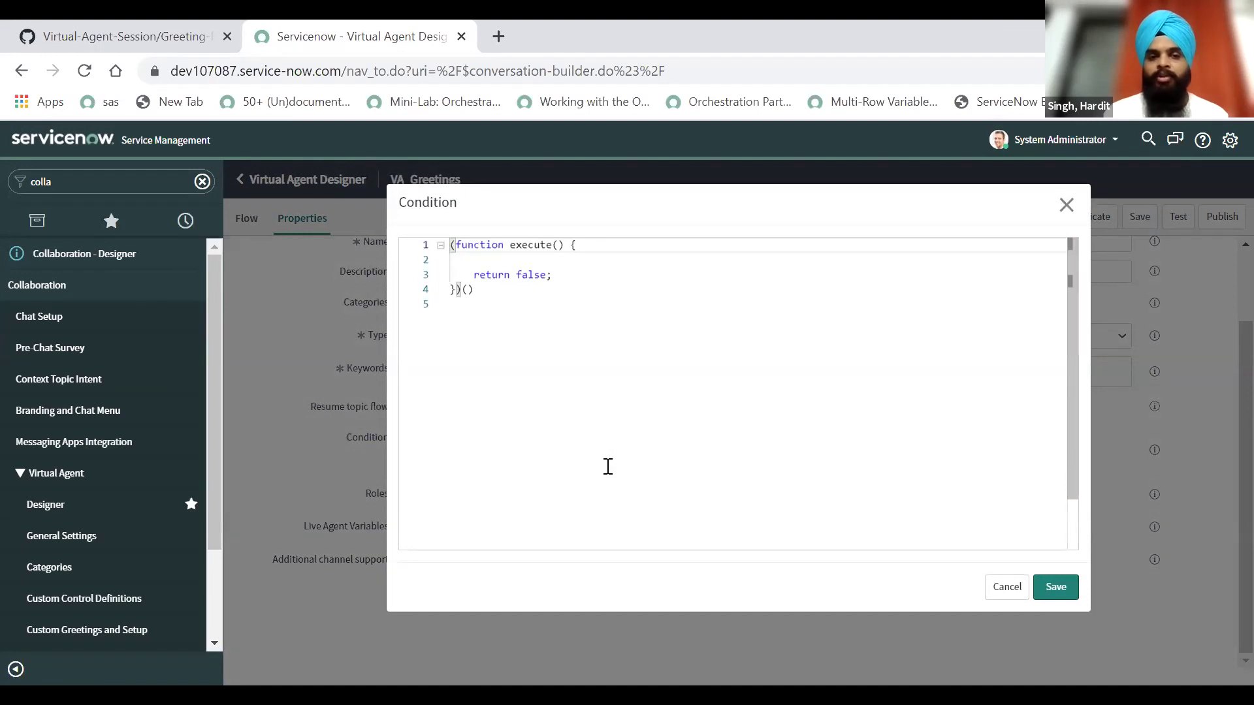
pyautogui.click(1002, 594)
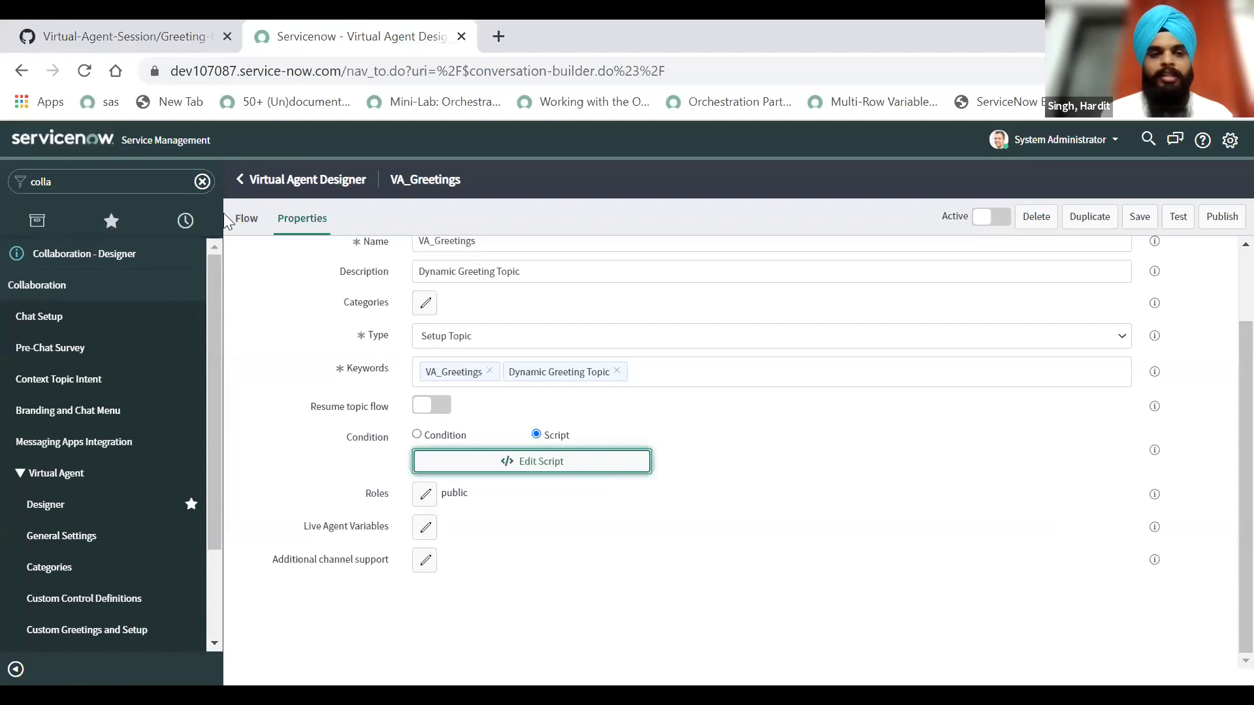
# - Examine the VA_Greetings flow from the Start node through the login check, greeting and open-ticket branches
pyautogui.click(251, 225)
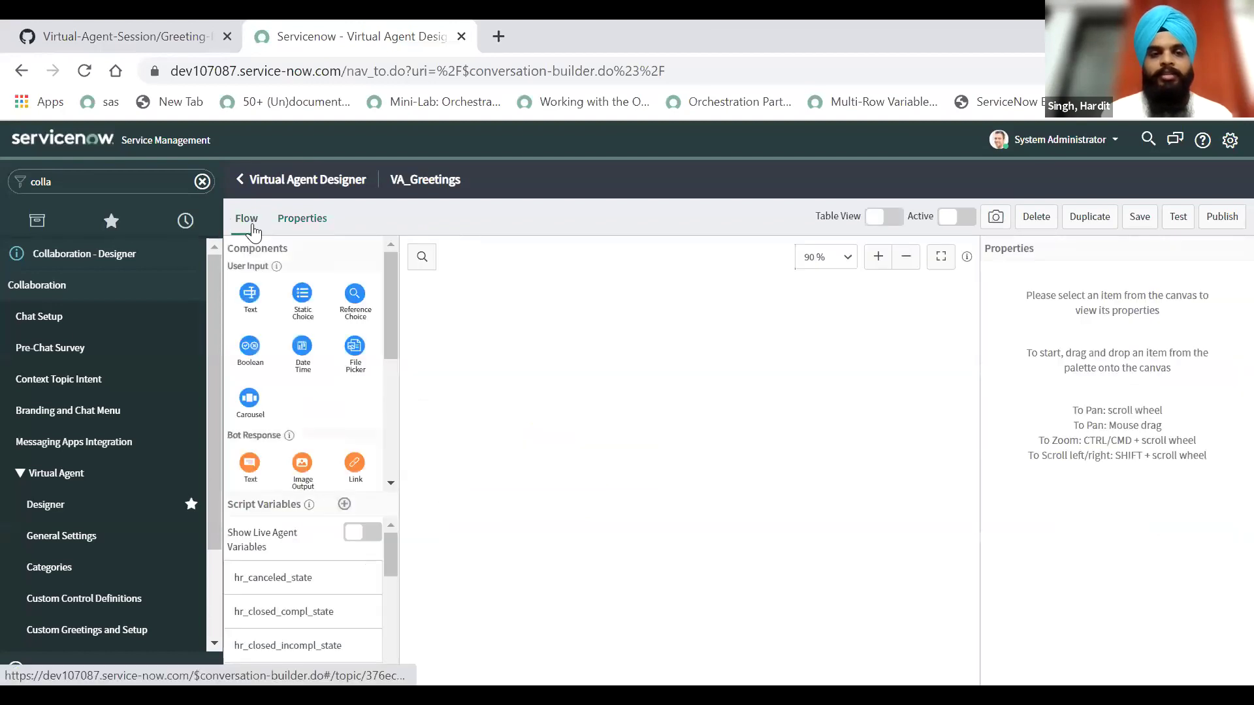
pyautogui.click(877, 257)
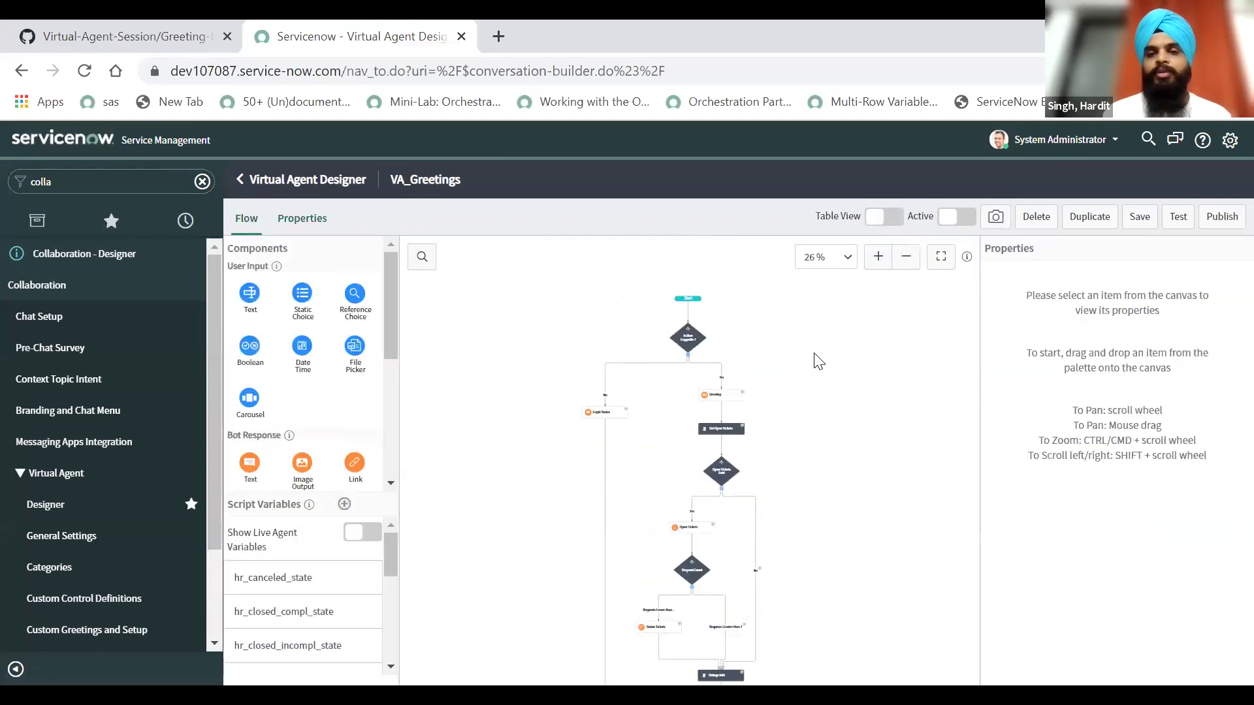
pyautogui.click(877, 257)
pyautogui.moveTo(857, 304); pyautogui.dragTo(848, 441)
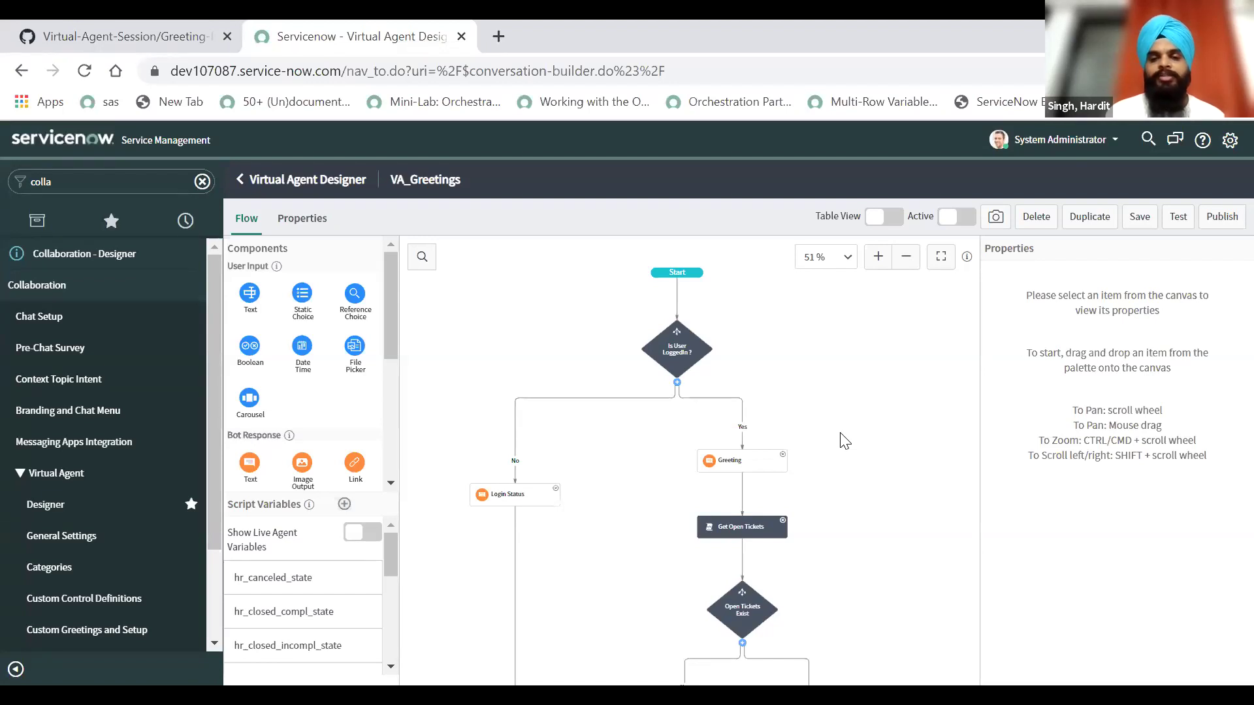
pyautogui.moveTo(875, 503); pyautogui.dragTo(821, 263)
pyautogui.moveTo(814, 481); pyautogui.dragTo(777, 381)
pyautogui.scroll(6, 778, 381)
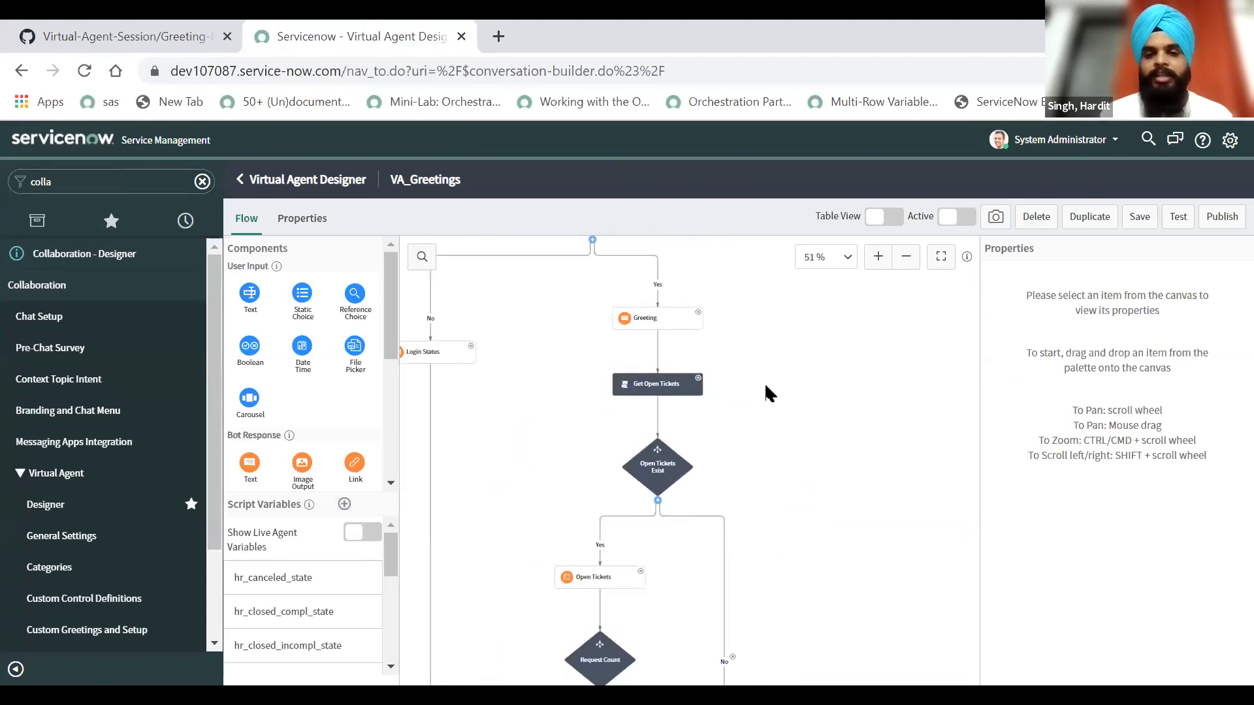
pyautogui.moveTo(699, 316); pyautogui.dragTo(720, 396)
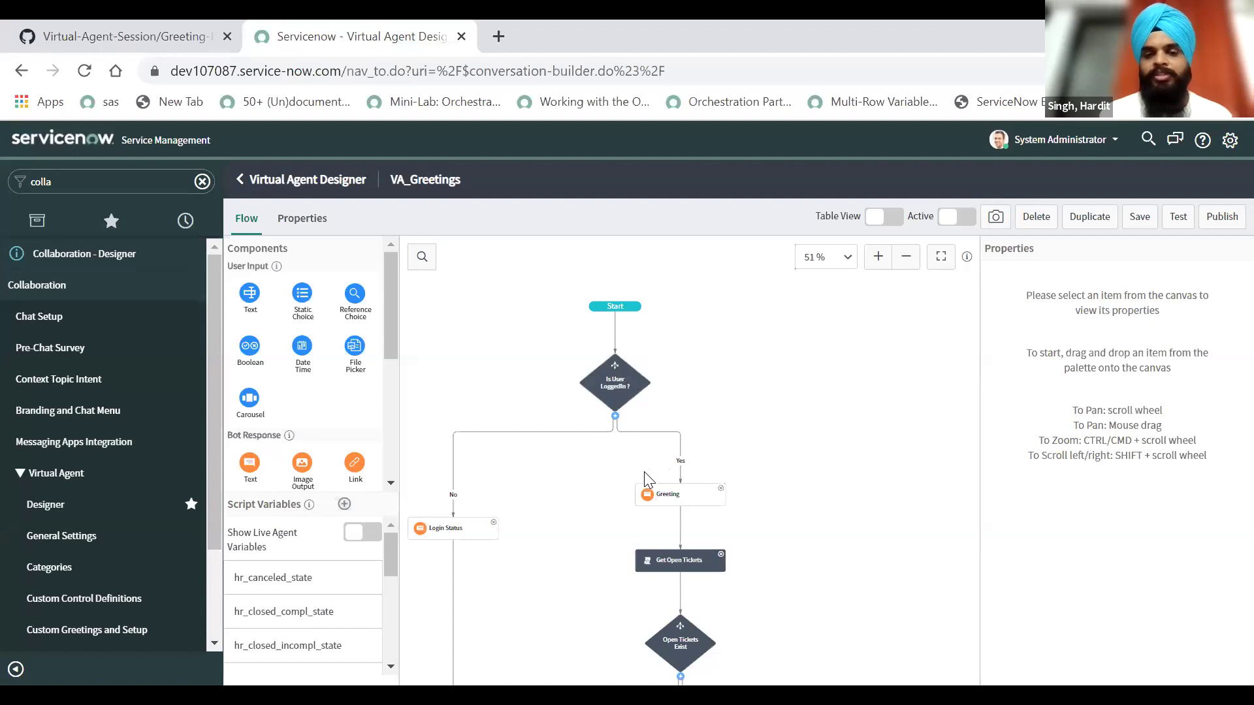
# - Open the response message script of the Greeting node in the logged-in branch and review its user name handling
pyautogui.click(663, 502)
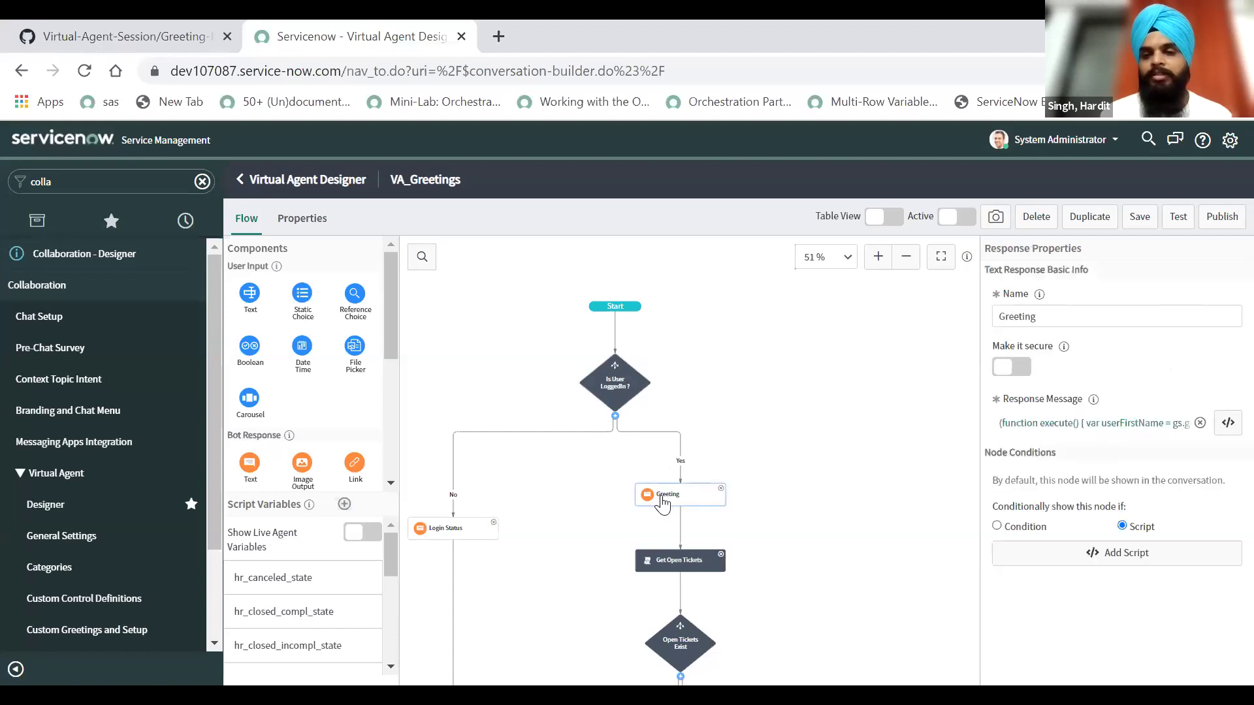
pyautogui.click(1227, 422)
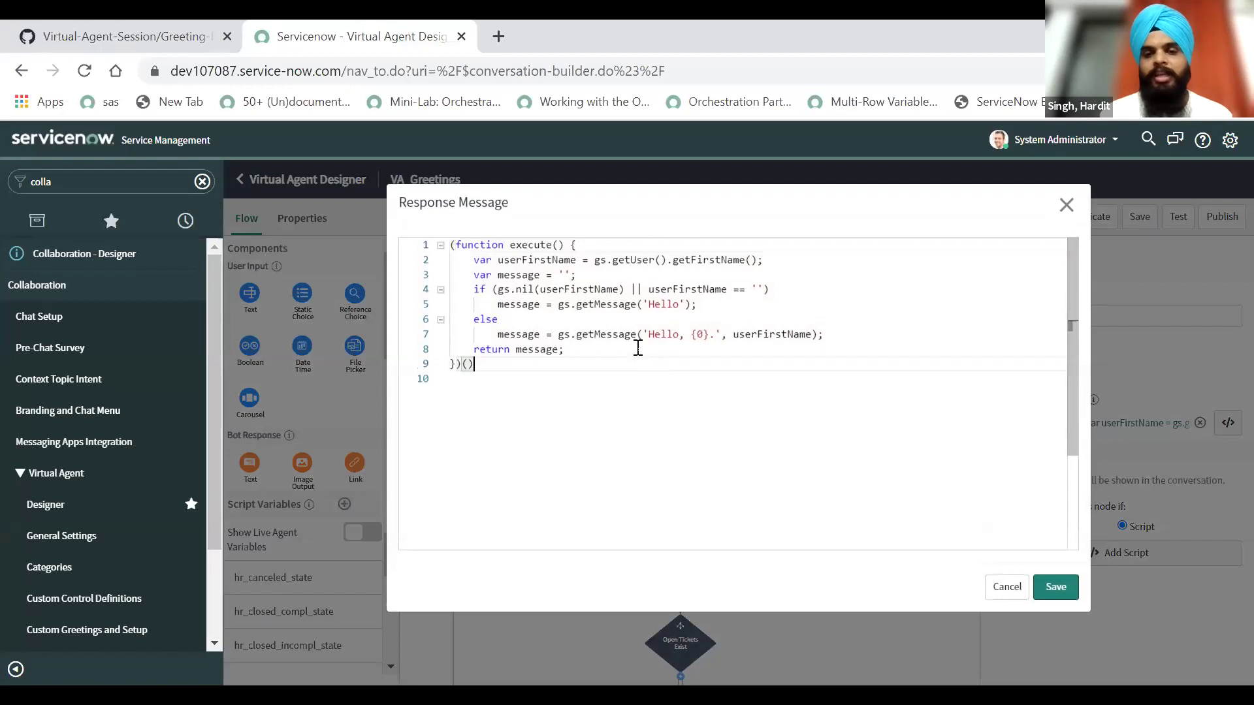
pyautogui.click(778, 334)
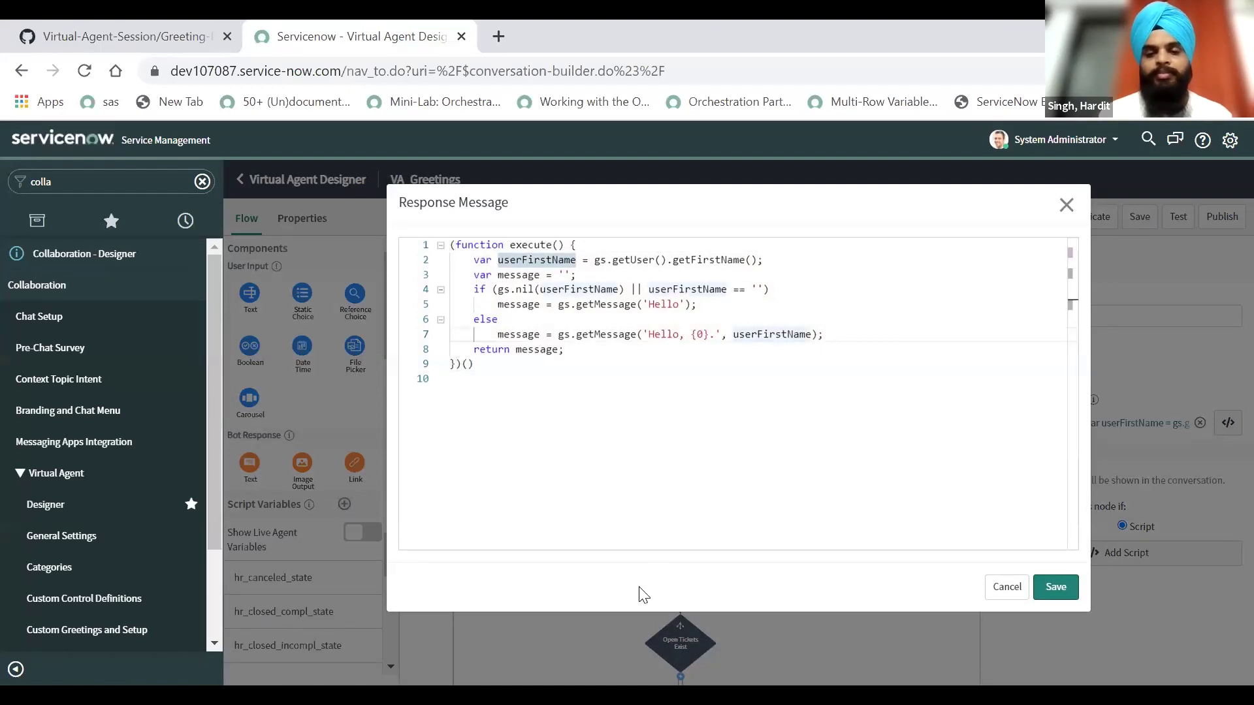
# - Replace the body of the response message's execute function with the full Greeting-Message script from the Virtual-Agent-Session GitHub repository
pyautogui.click(176, 41)
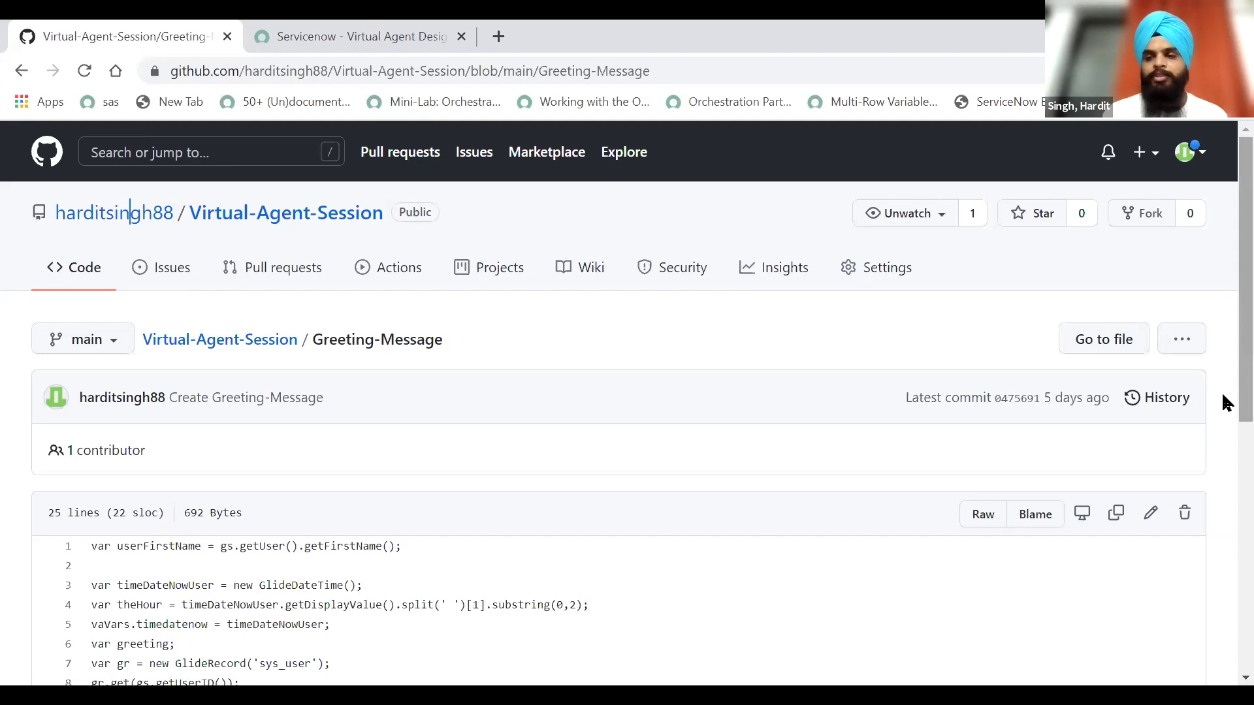
pyautogui.moveTo(1226, 402); pyautogui.dragTo(1223, 601)
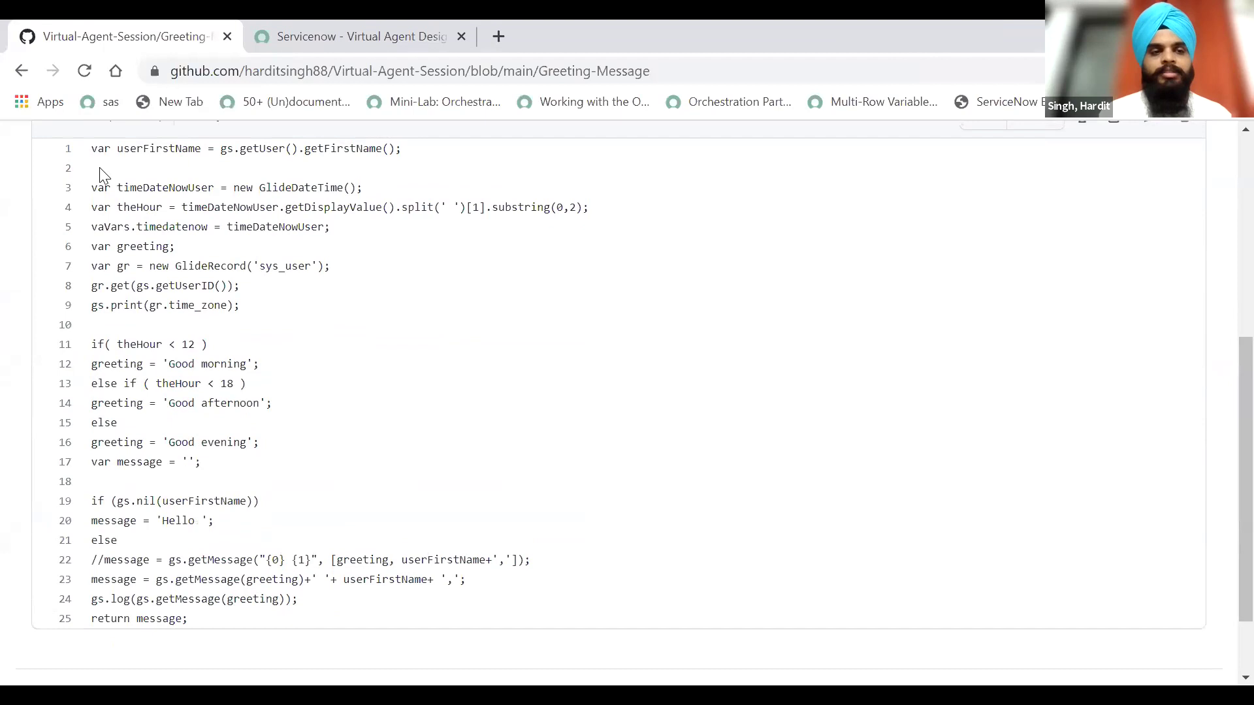
pyautogui.moveTo(91, 148); pyautogui.dragTo(217, 599)
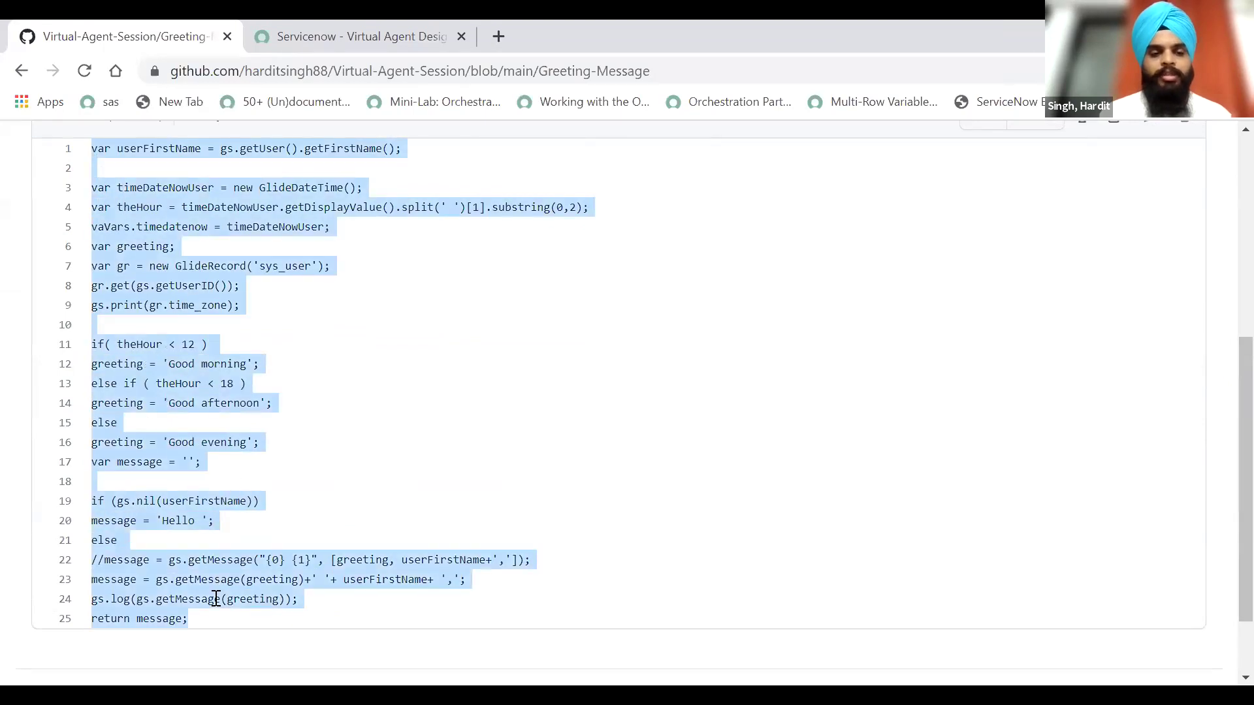
pyautogui.click(387, 43)
pyautogui.click(598, 367)
pyautogui.moveTo(474, 260); pyautogui.dragTo(569, 347)
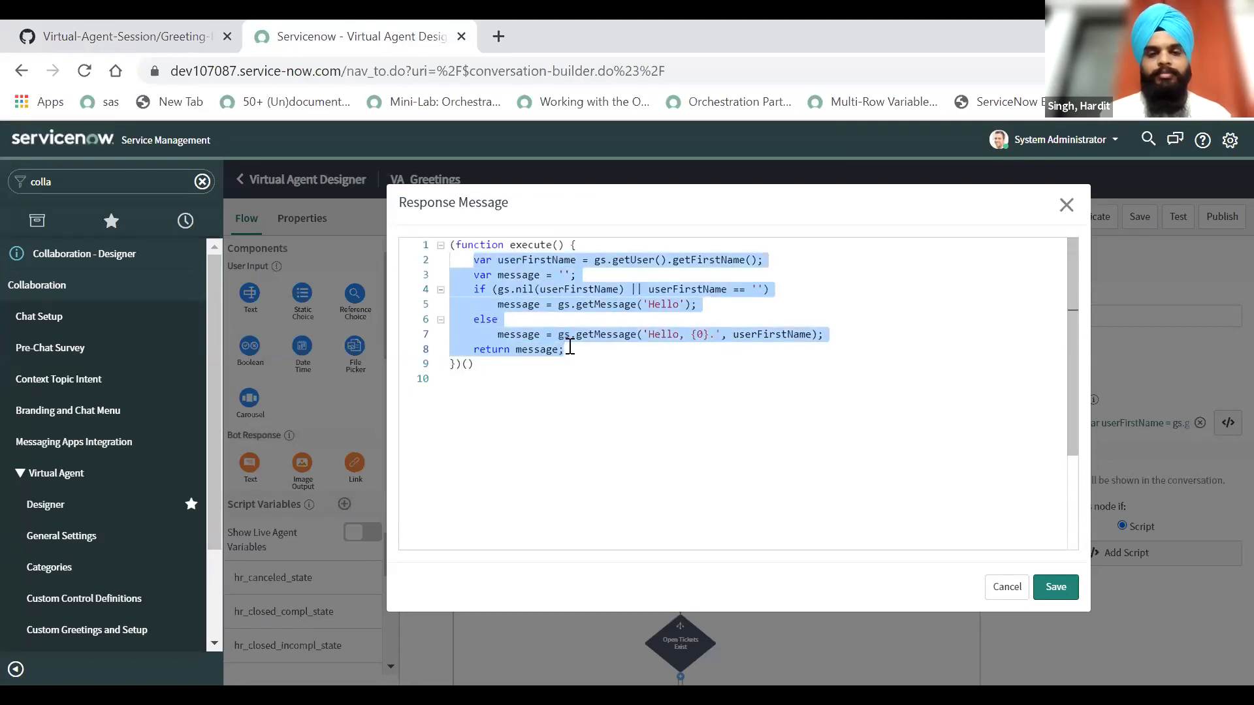
pyautogui.hotkey('ctrl', 'v')
pyautogui.scroll(2, 1074, 278)
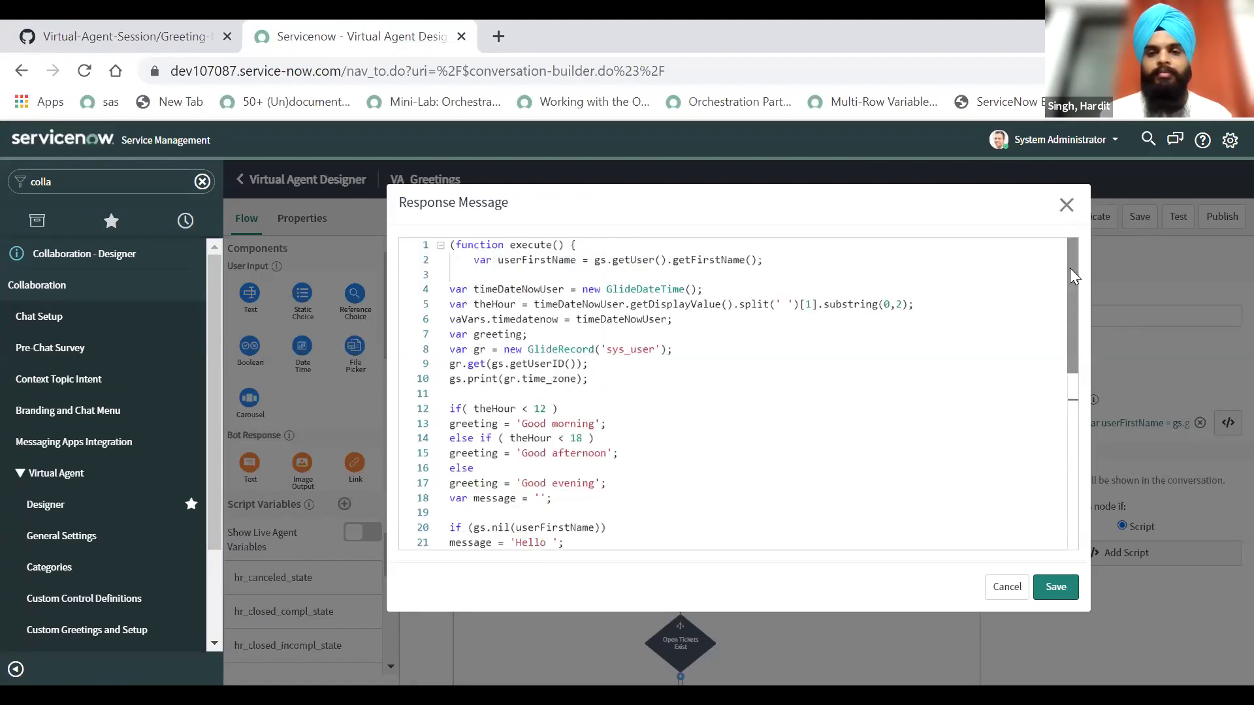
# - Examine how the pasted script gets the user's first name, current hour and time zone, and chooses the morning, afternoon or evening greeting
pyautogui.click(730, 261)
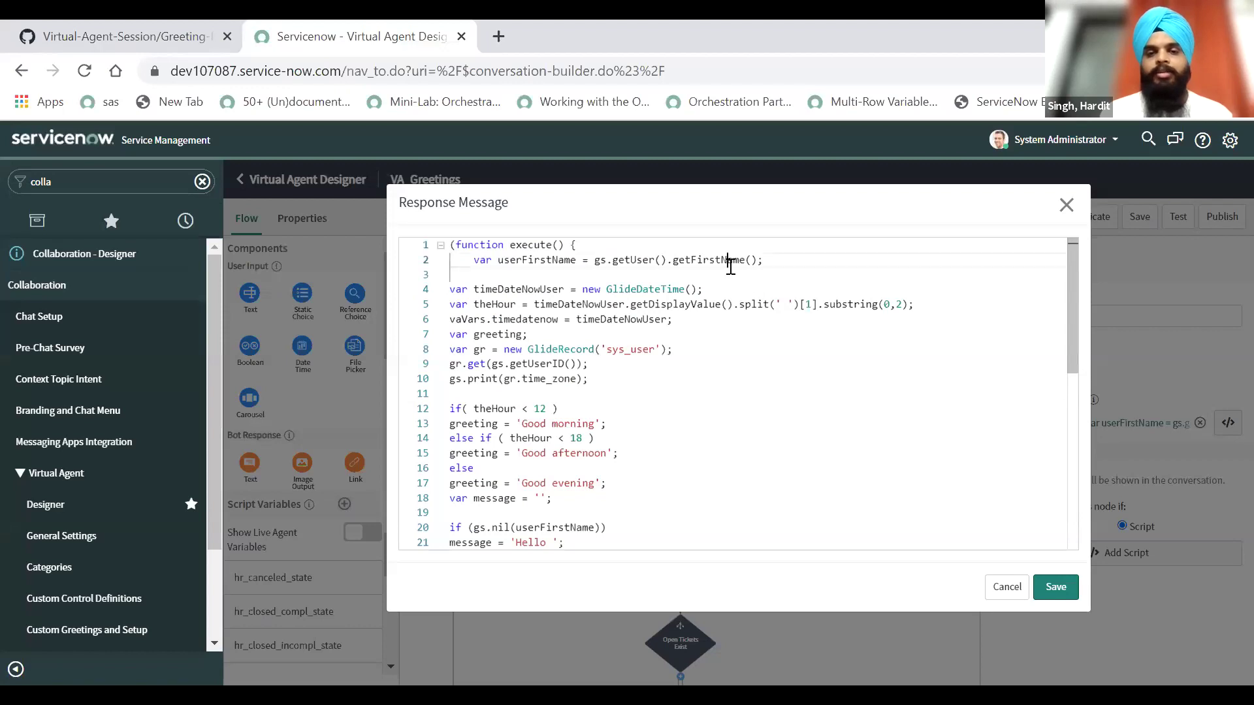
pyautogui.doubleClick(730, 261)
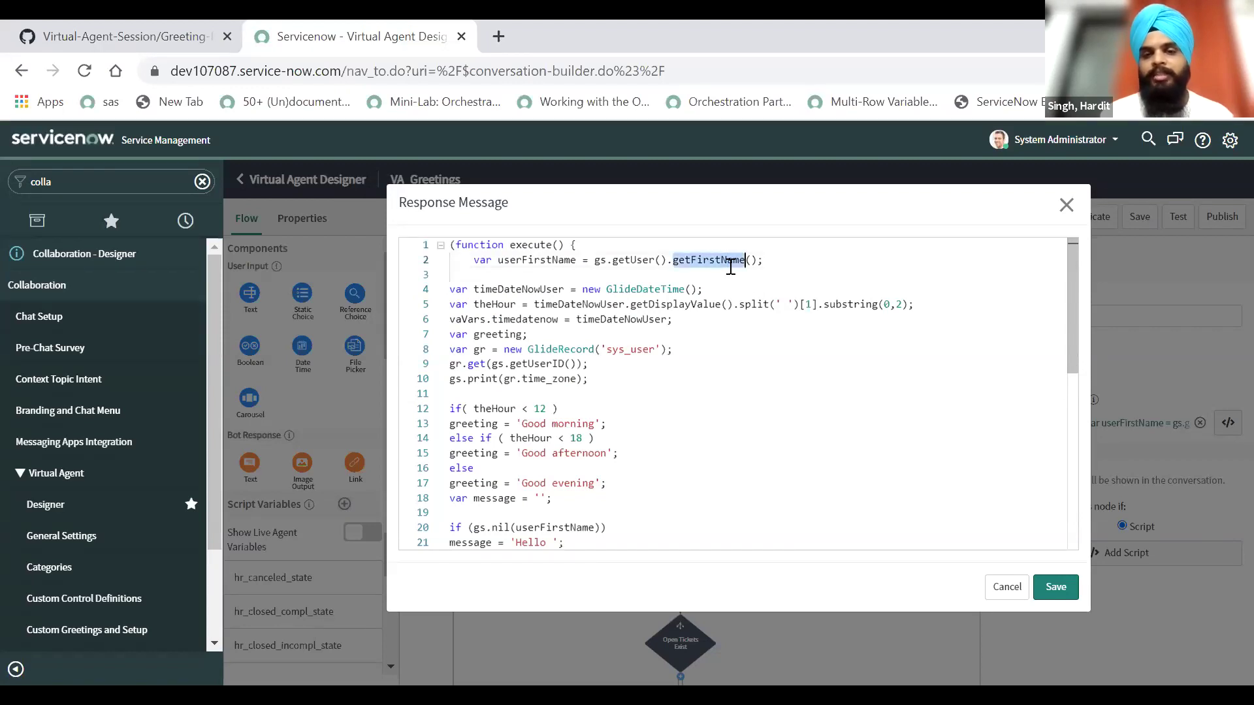
pyautogui.click(679, 303)
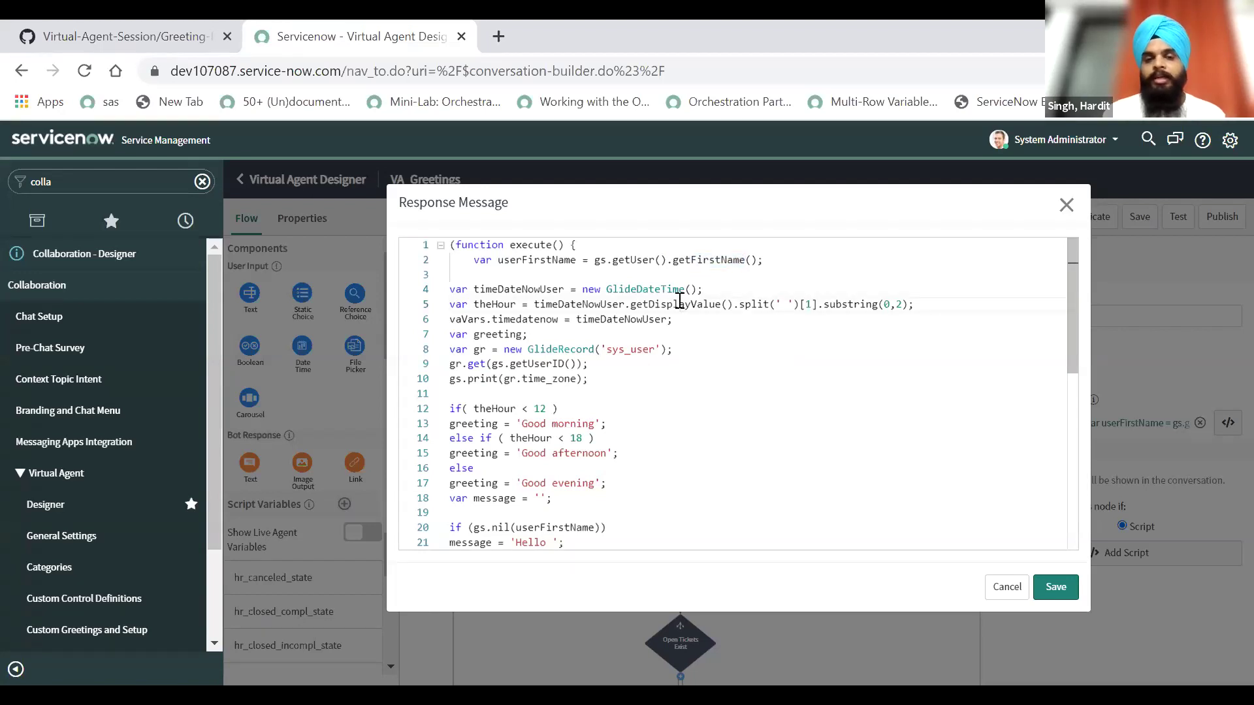
pyautogui.moveTo(587, 336); pyautogui.dragTo(612, 379)
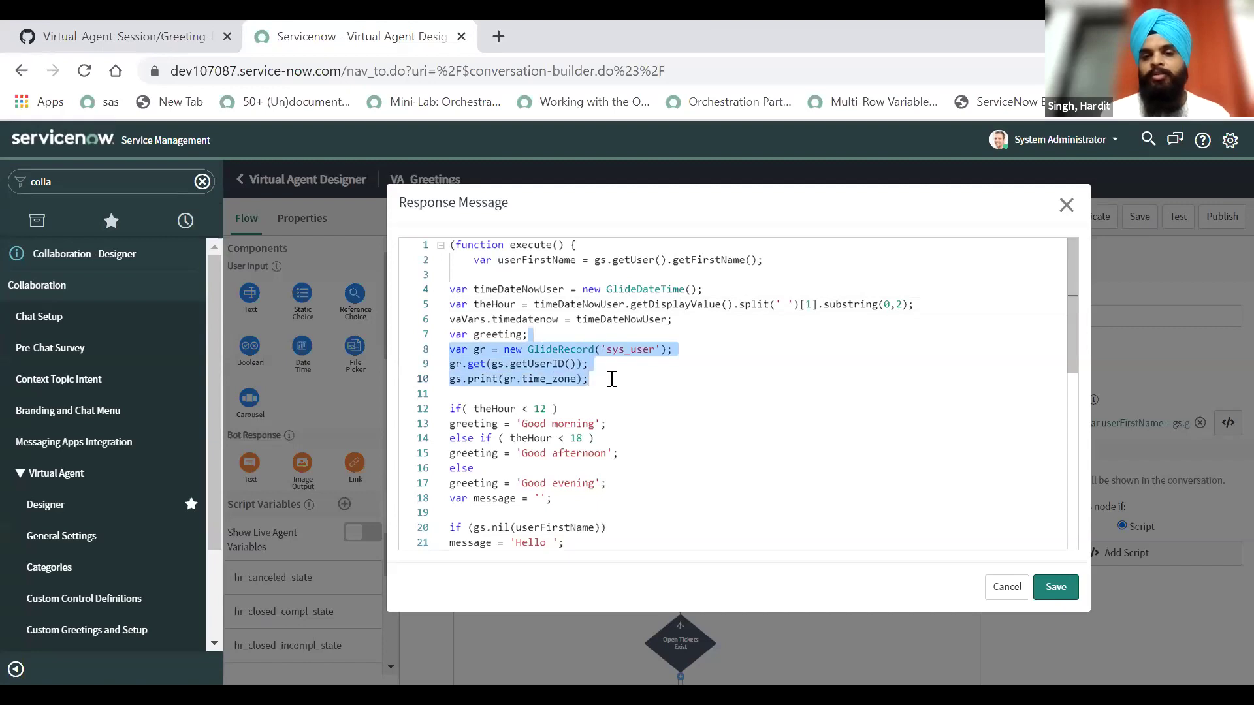
pyautogui.doubleClick(542, 364)
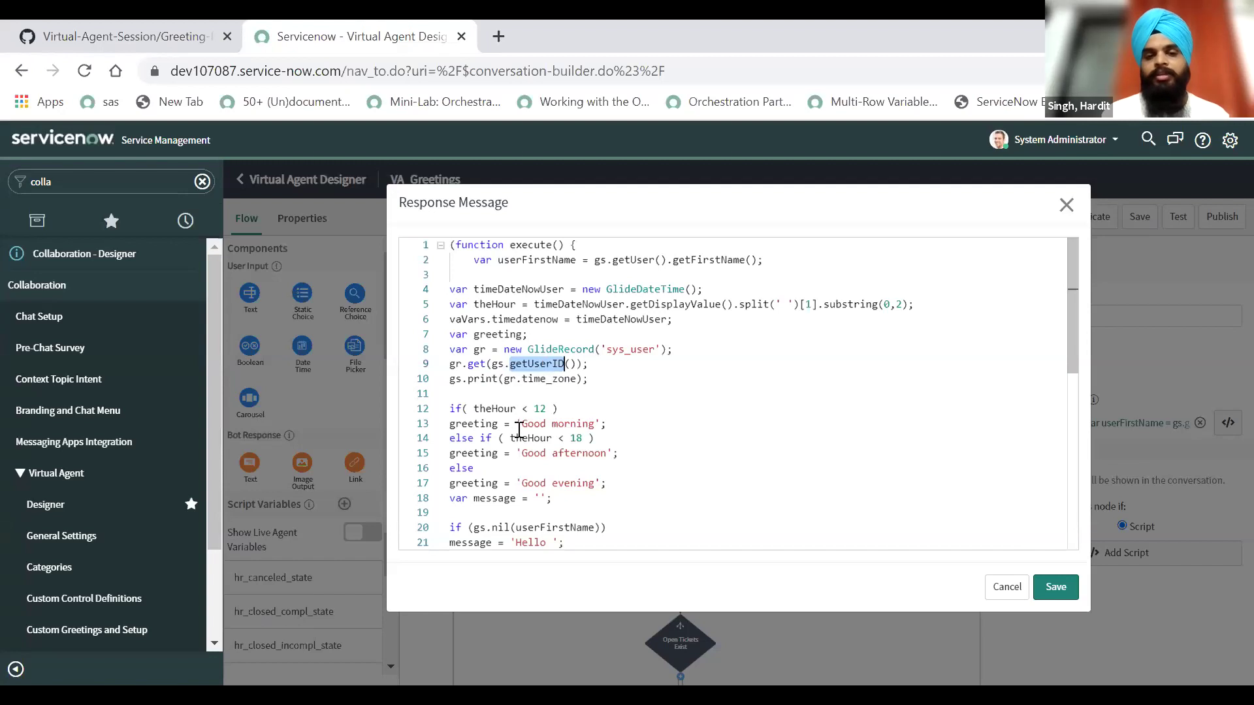
pyautogui.doubleClick(498, 408)
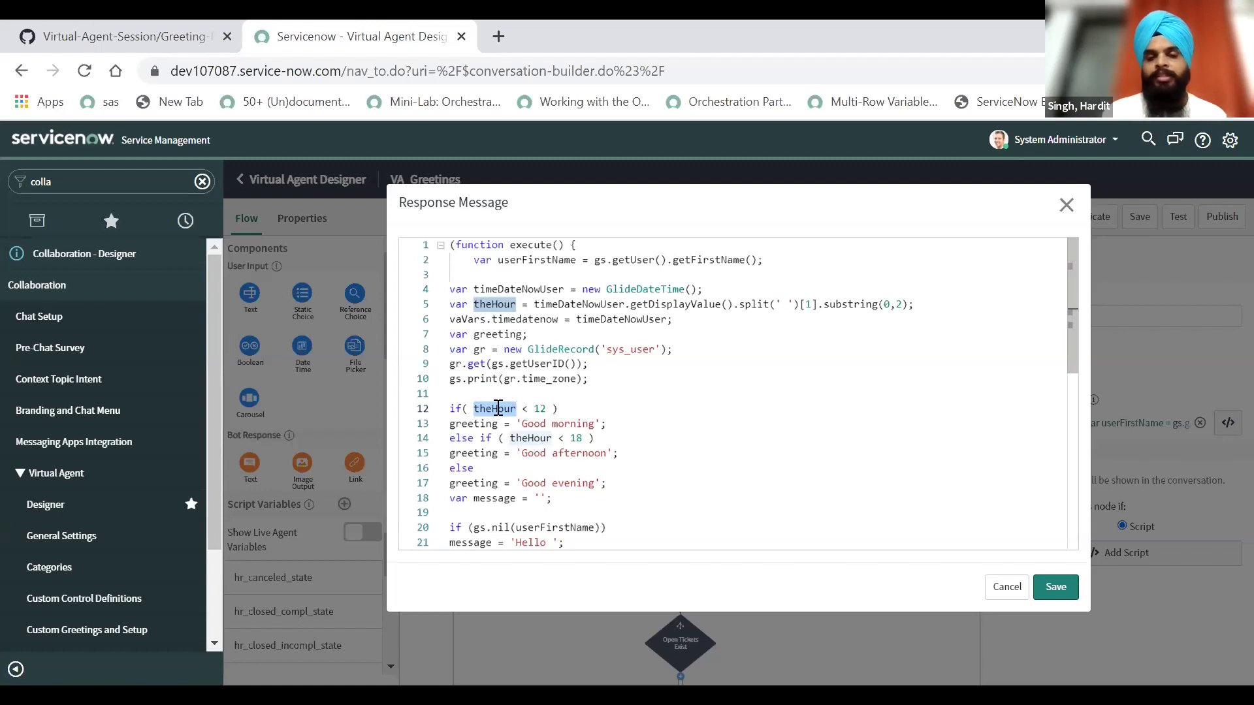
pyautogui.doubleClick(577, 438)
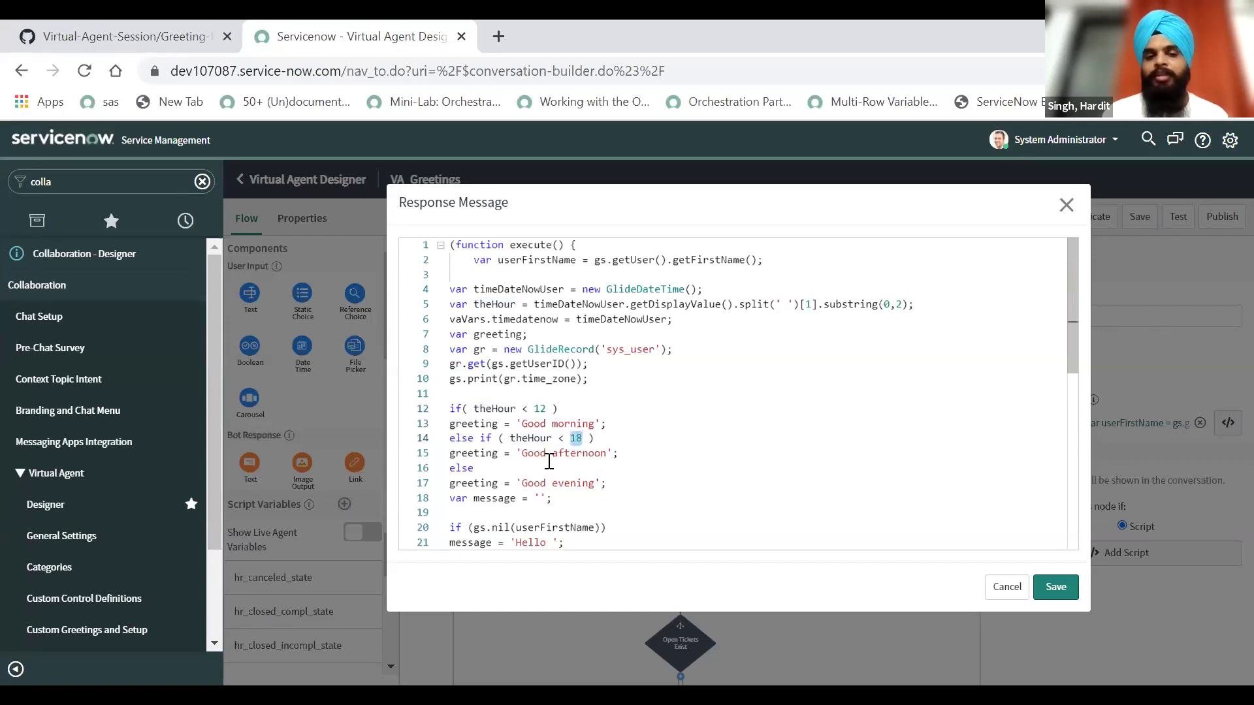
pyautogui.click(552, 485)
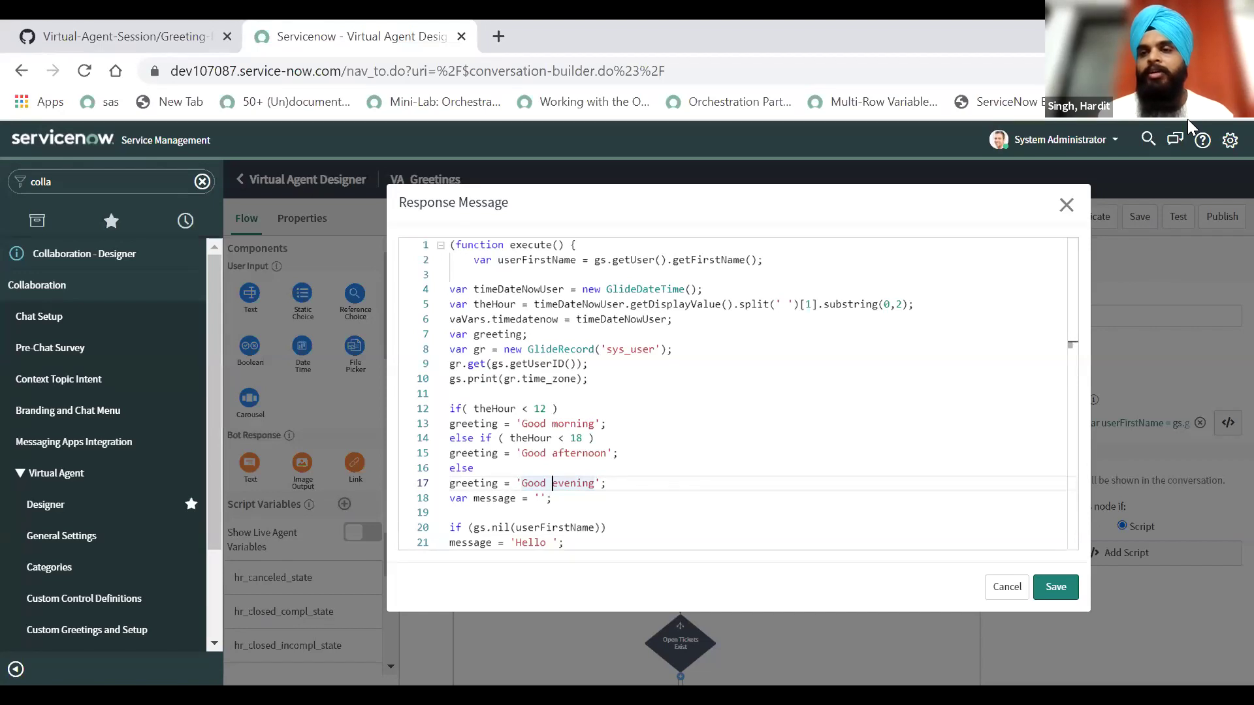
# - Check the time zone in the general system settings and save the Greeting node's response message script
pyautogui.click(1230, 139)
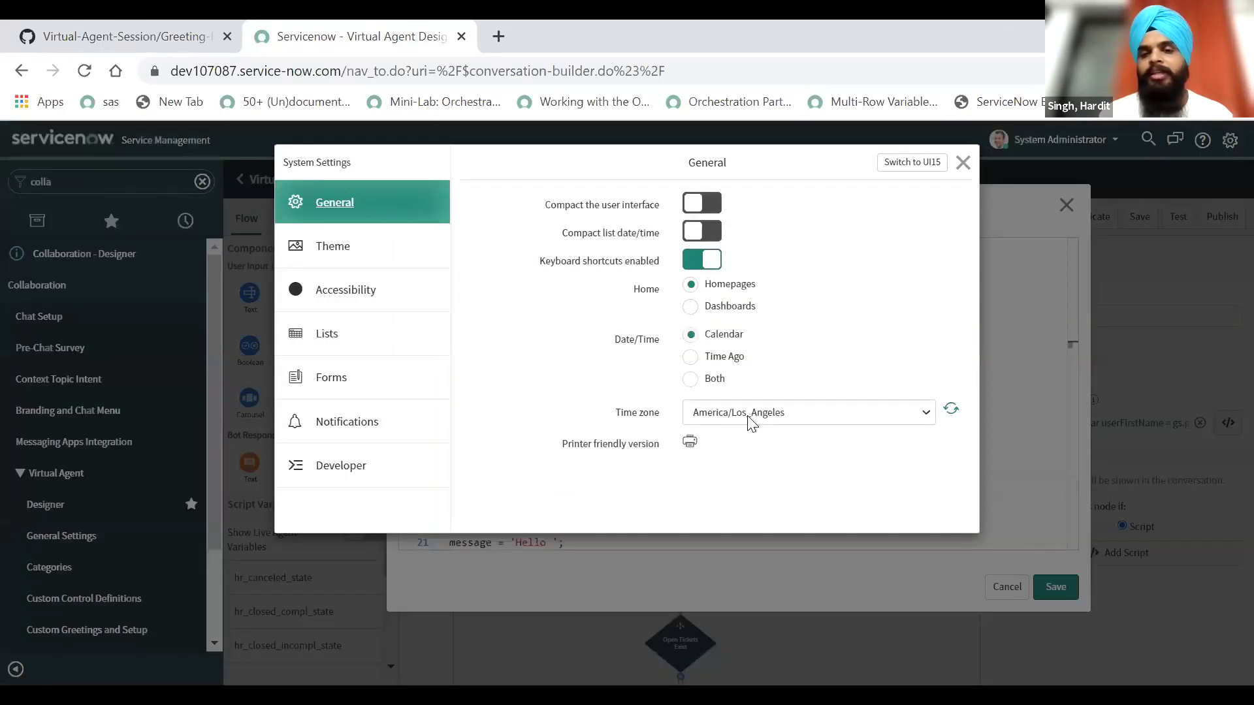
pyautogui.click(964, 163)
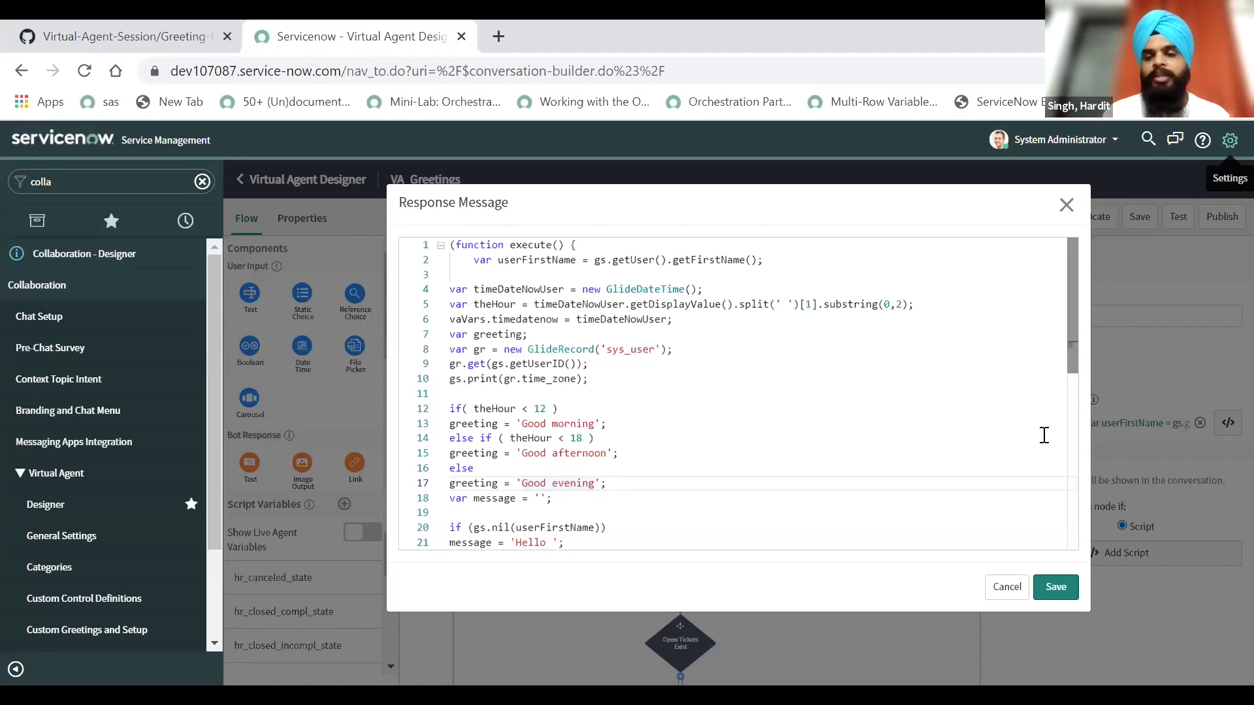
pyautogui.click(1053, 587)
# - In the Send Topic Picker action expression, change the logged-in message to 'Let me know how I can help you today?' and save the script and topic
pyautogui.scroll(-4, 827, 534)
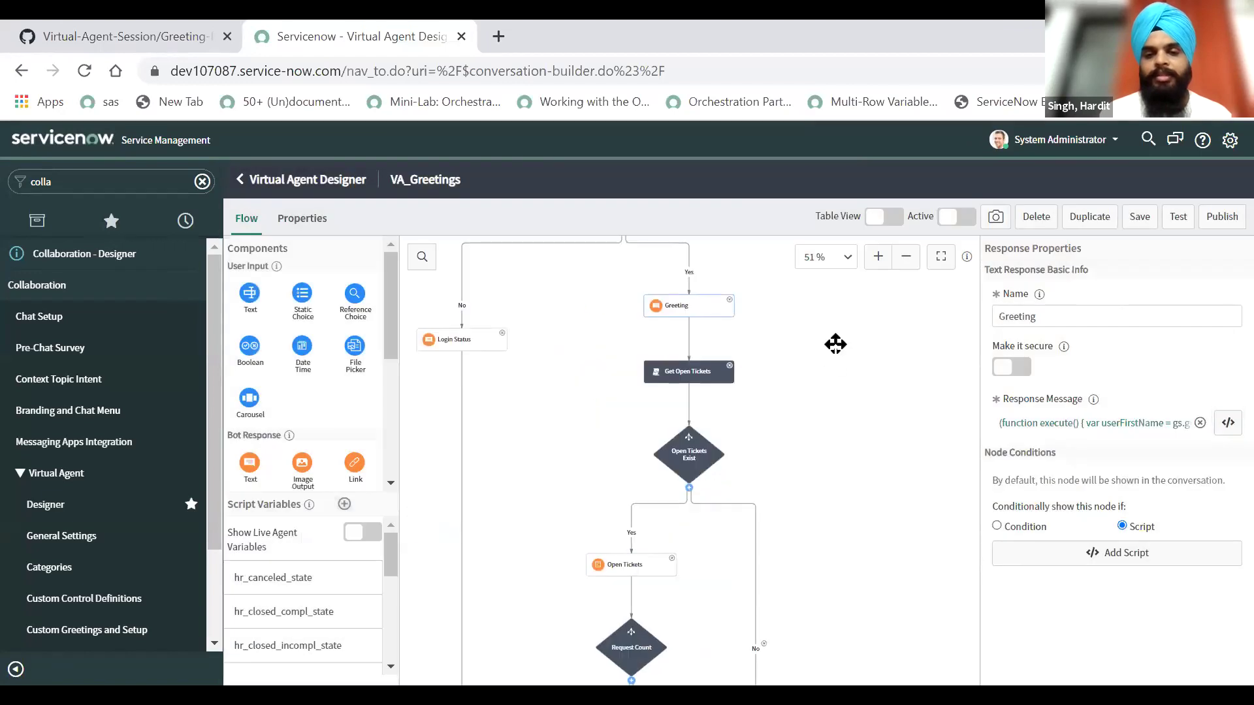
pyautogui.click(812, 400)
pyautogui.scroll(-3, 816, 431)
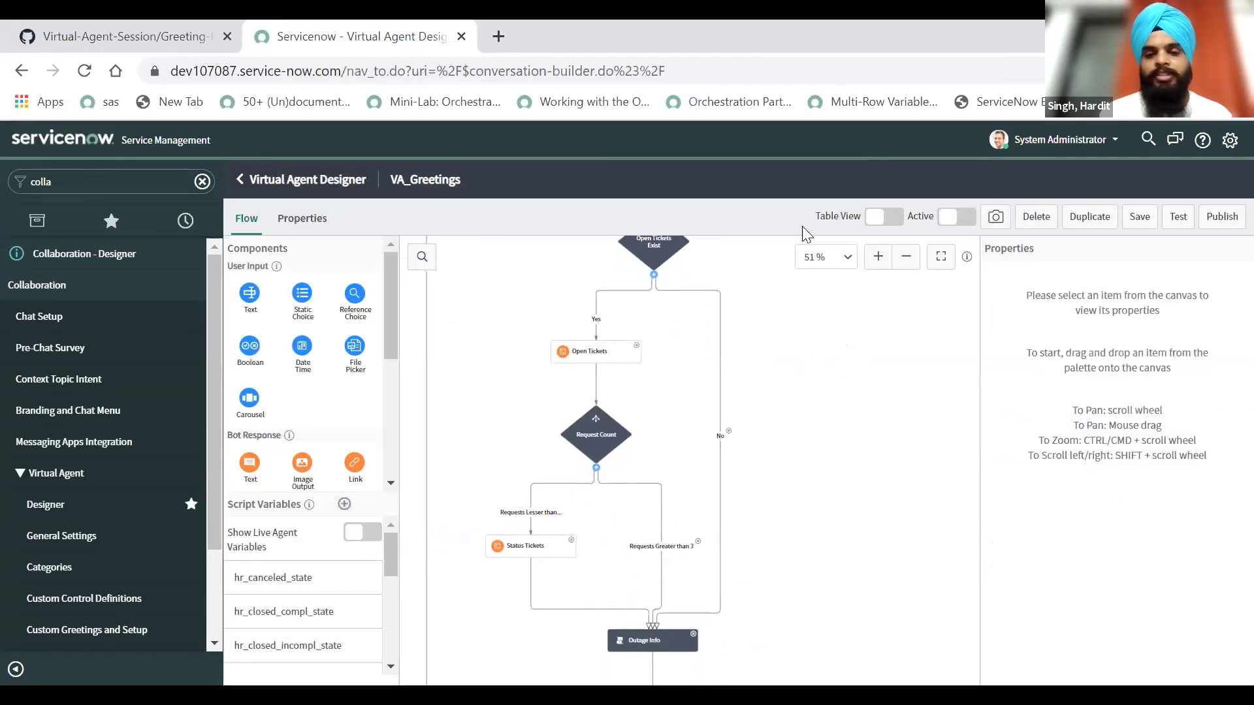
pyautogui.scroll(-5, 671, 511)
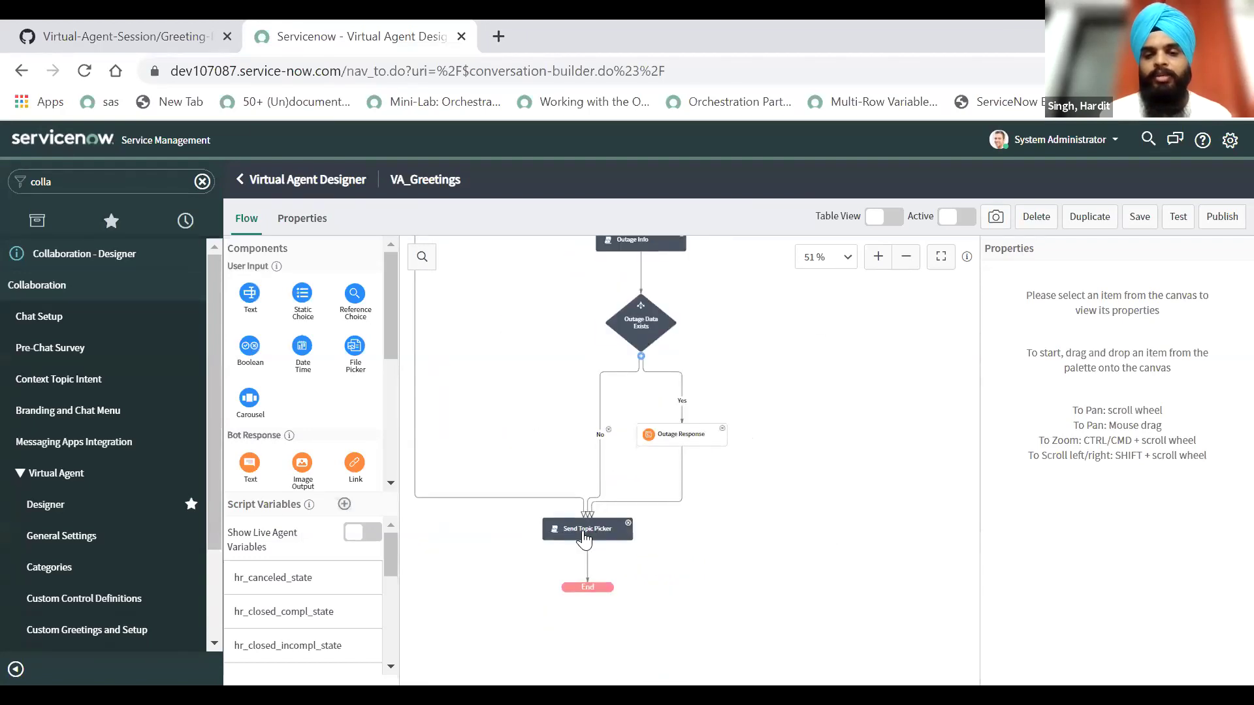
pyautogui.click(585, 539)
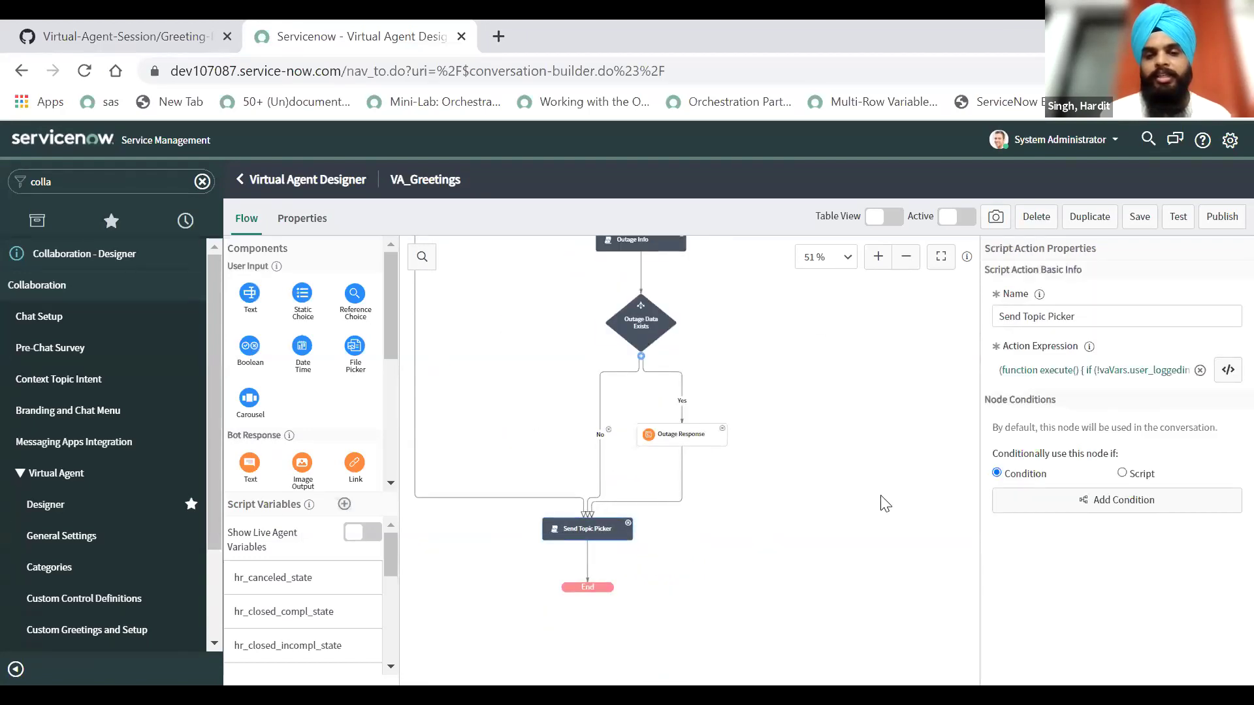
pyautogui.click(1227, 371)
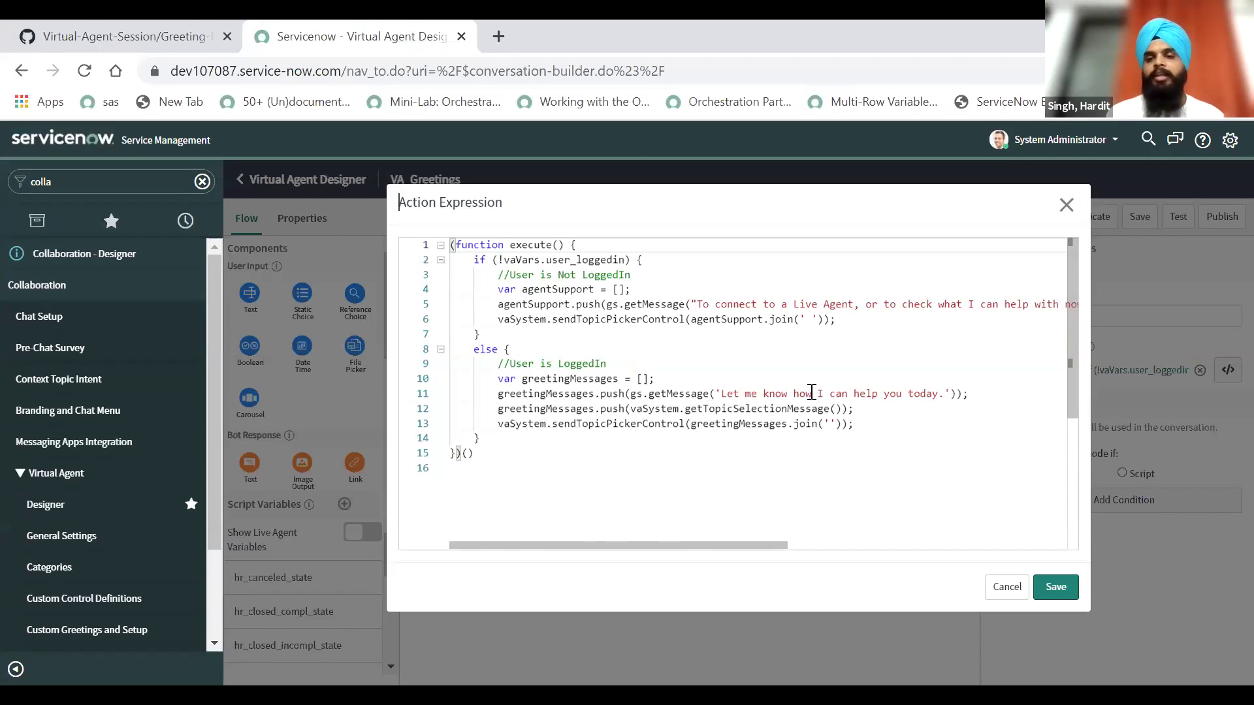
pyautogui.click(946, 393)
pyautogui.press('BackSpace')
pyautogui.write('?')
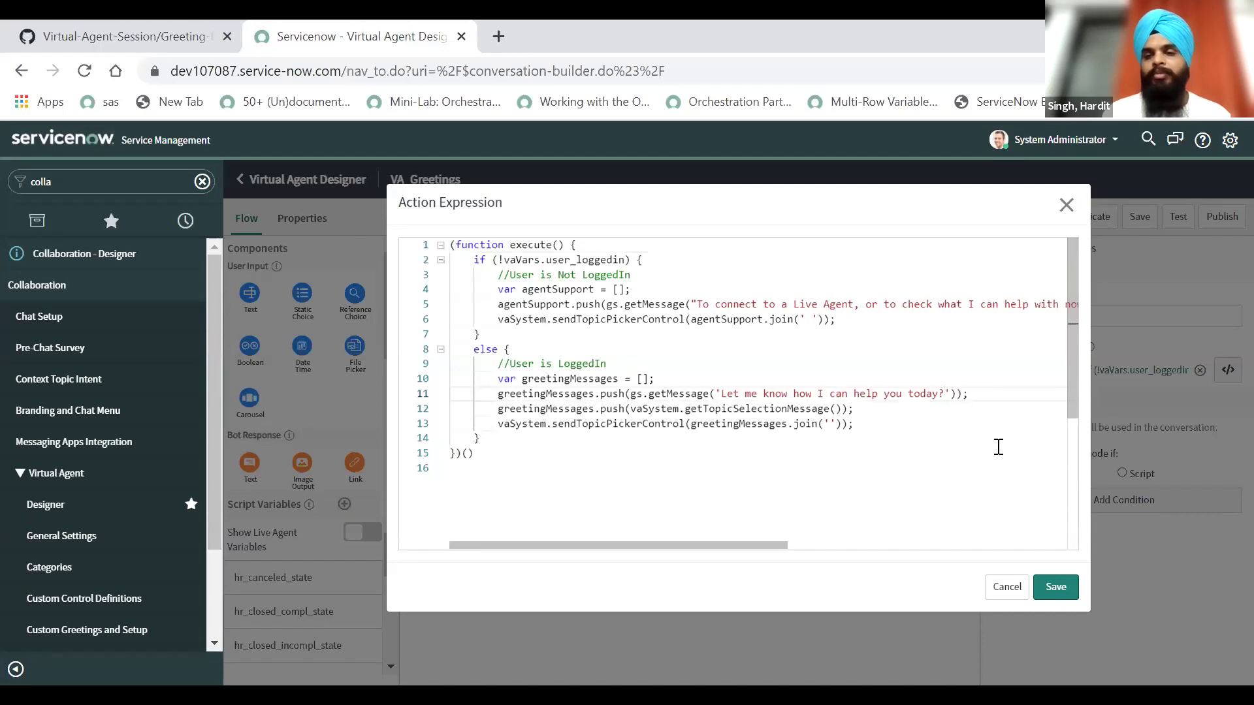
pyautogui.click(1055, 587)
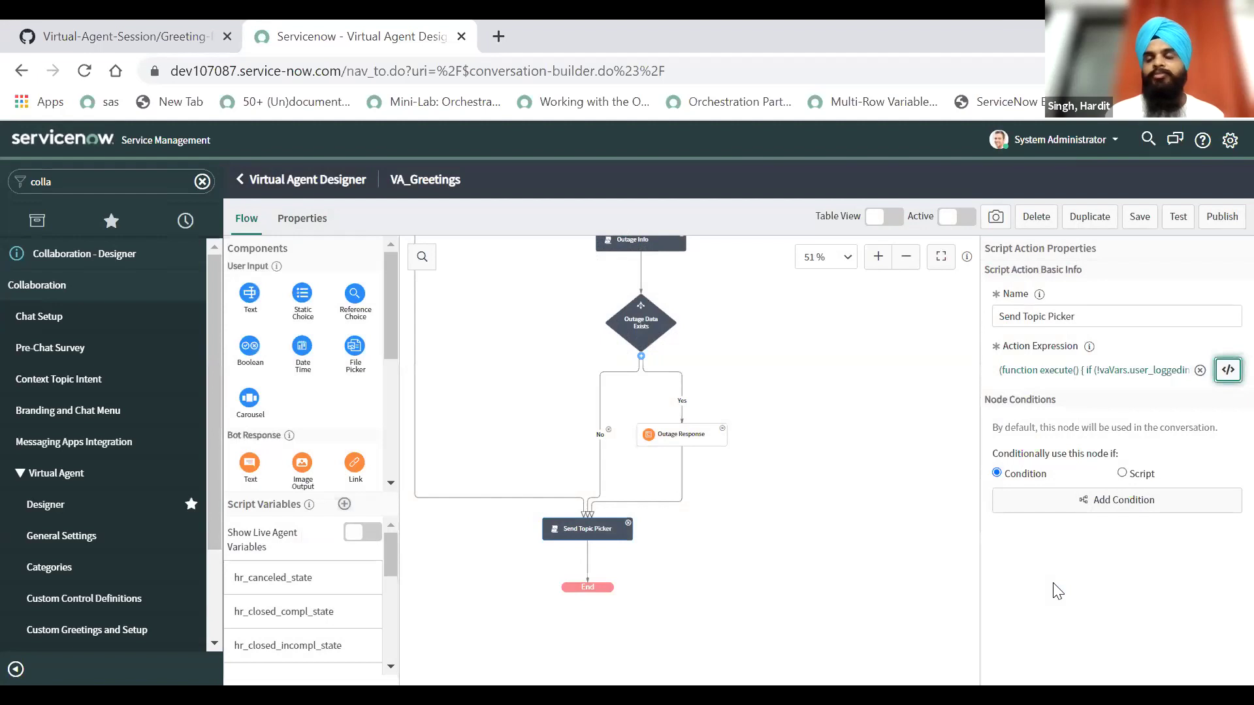
pyautogui.click(1144, 215)
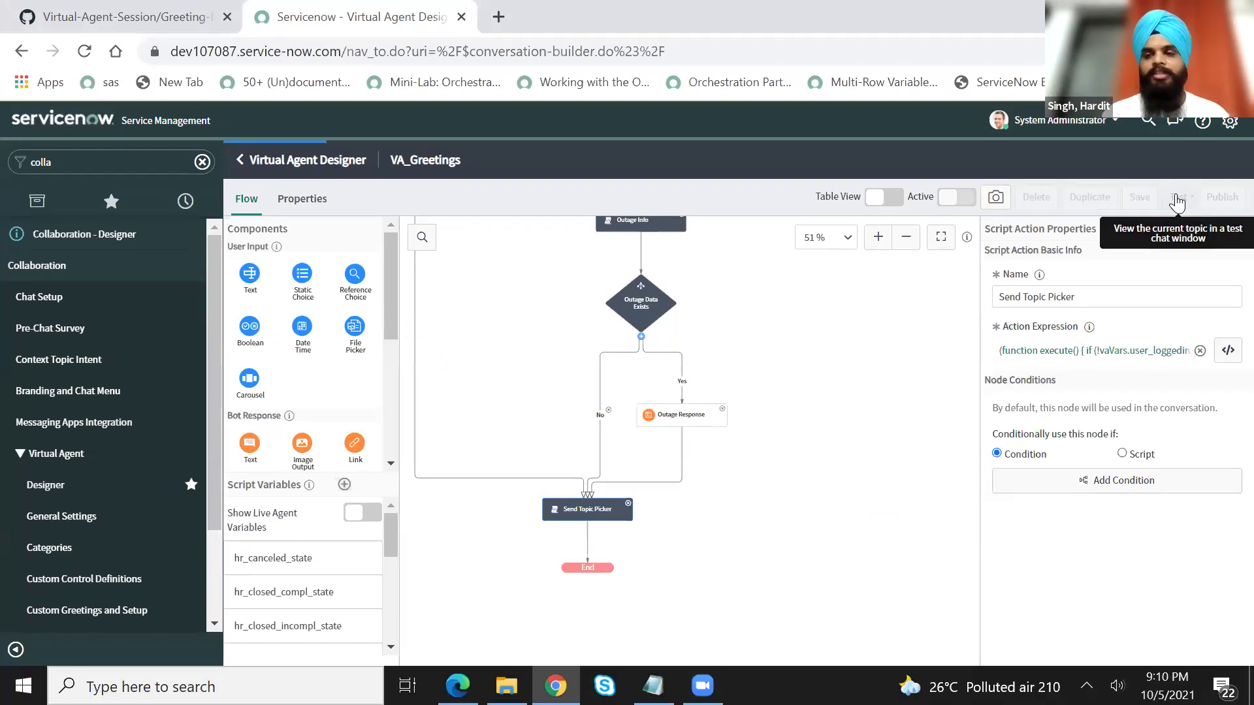
# - Test the VA_Greetings topic, check the greeting, open issues and help messages in the test chat, and publish the topic
pyautogui.click(1177, 198)
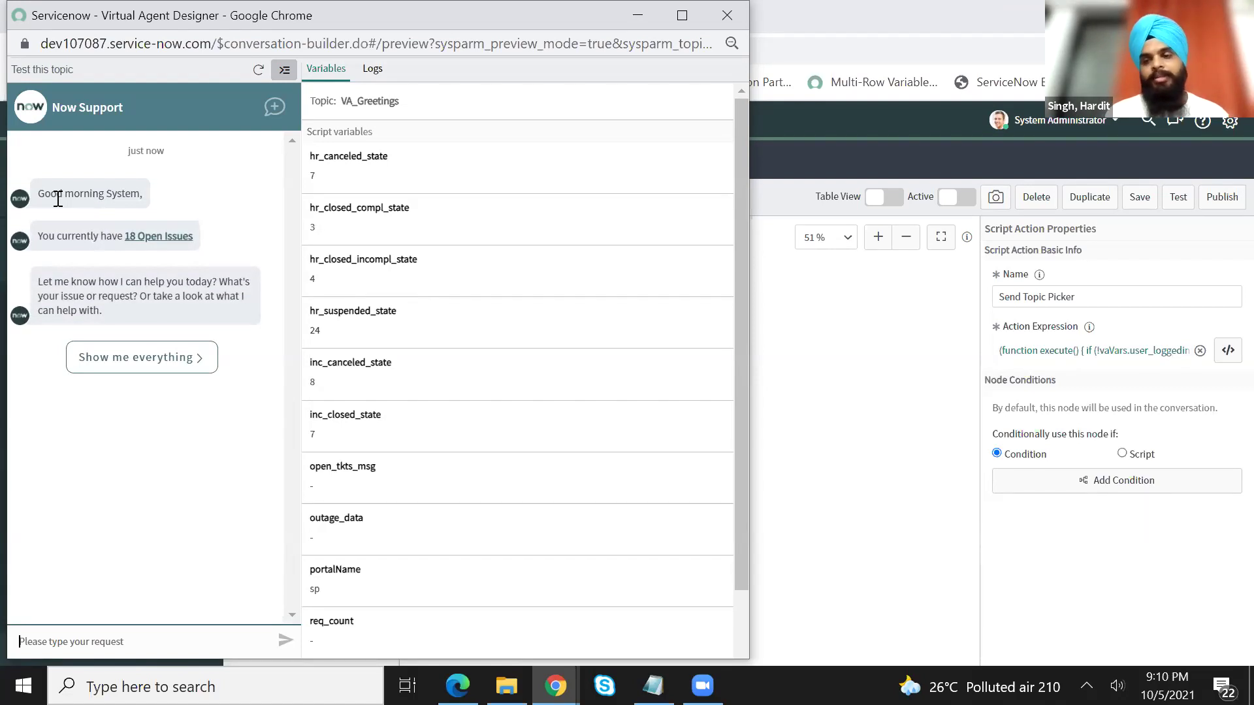
pyautogui.moveTo(58, 197); pyautogui.dragTo(120, 194)
pyautogui.doubleClick(118, 194)
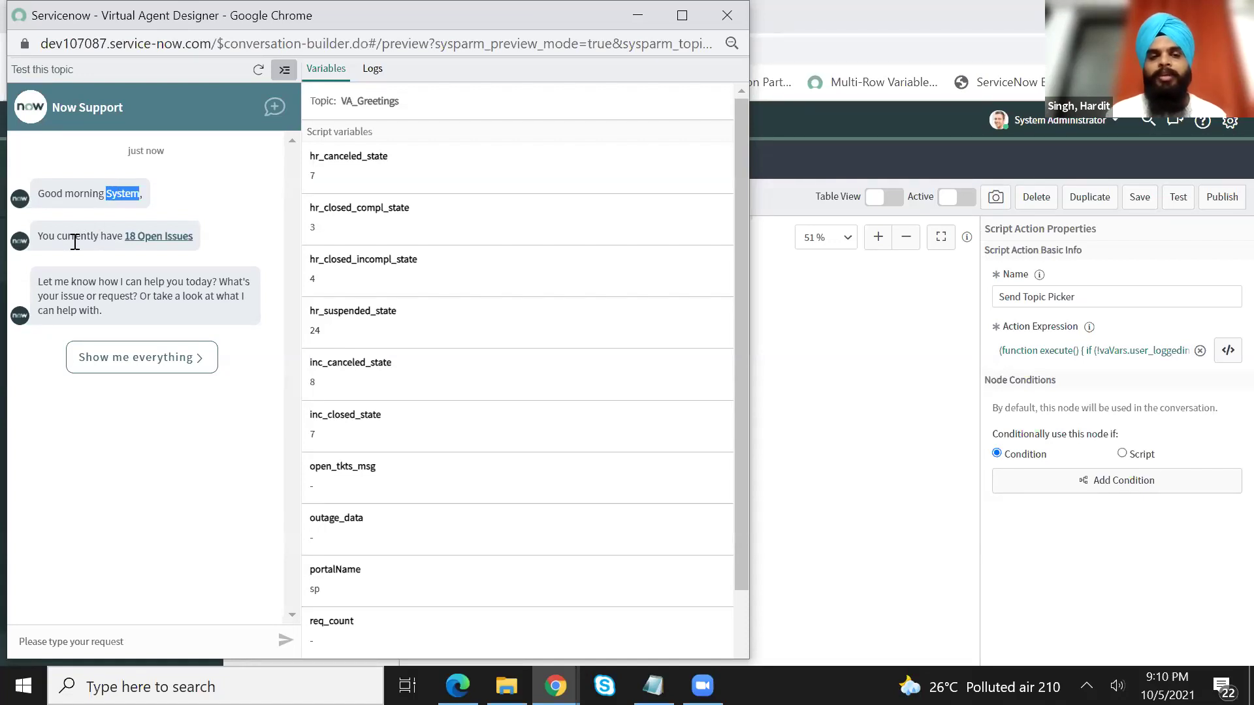
pyautogui.moveTo(75, 240); pyautogui.dragTo(97, 286)
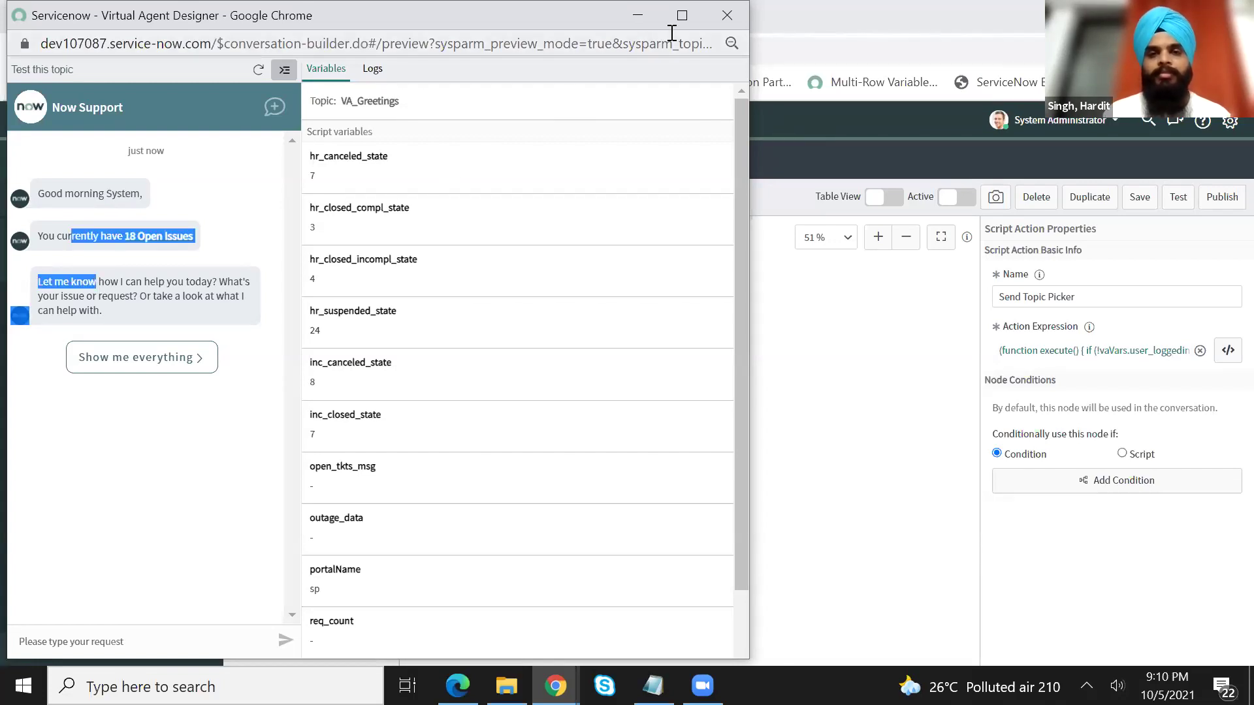
pyautogui.click(724, 15)
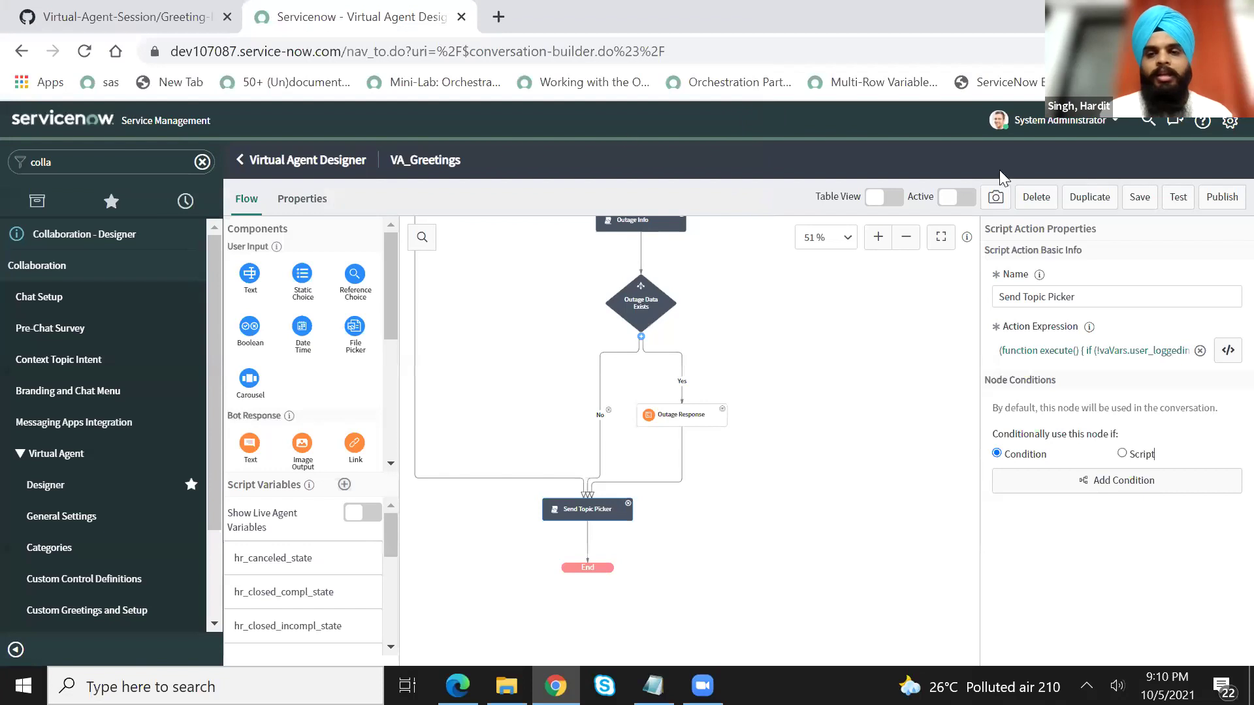
pyautogui.click(1222, 197)
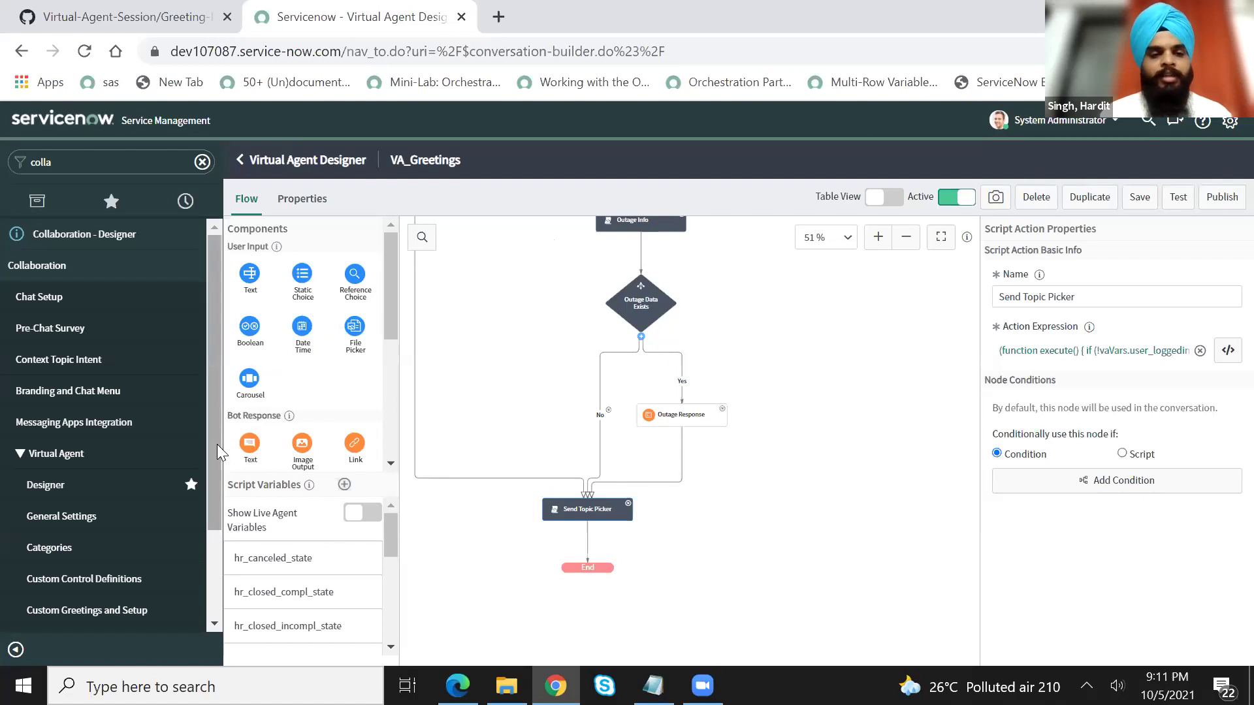
# - Open Custom Greetings and Setup in a new browser tab and open its Default chat experience record
pyautogui.scroll(-2, 212, 498)
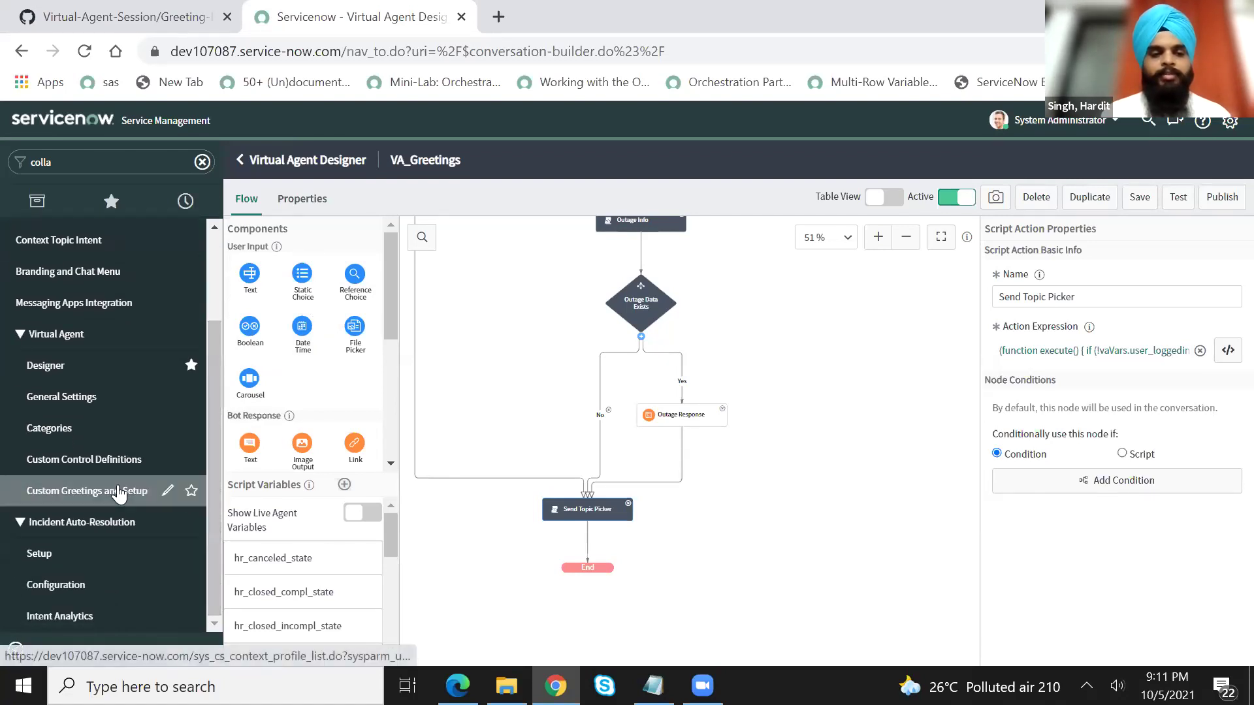
pyautogui.rightClick(121, 493)
pyautogui.click(190, 501)
pyautogui.click(597, 20)
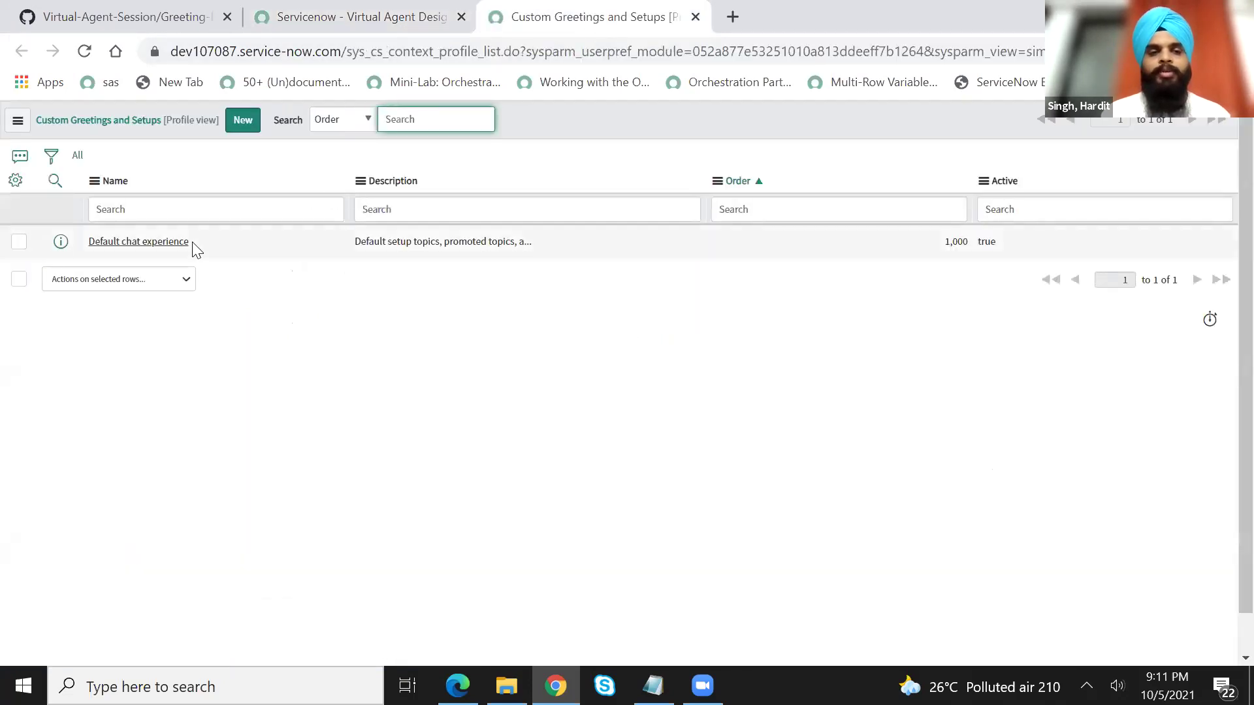
pyautogui.click(178, 243)
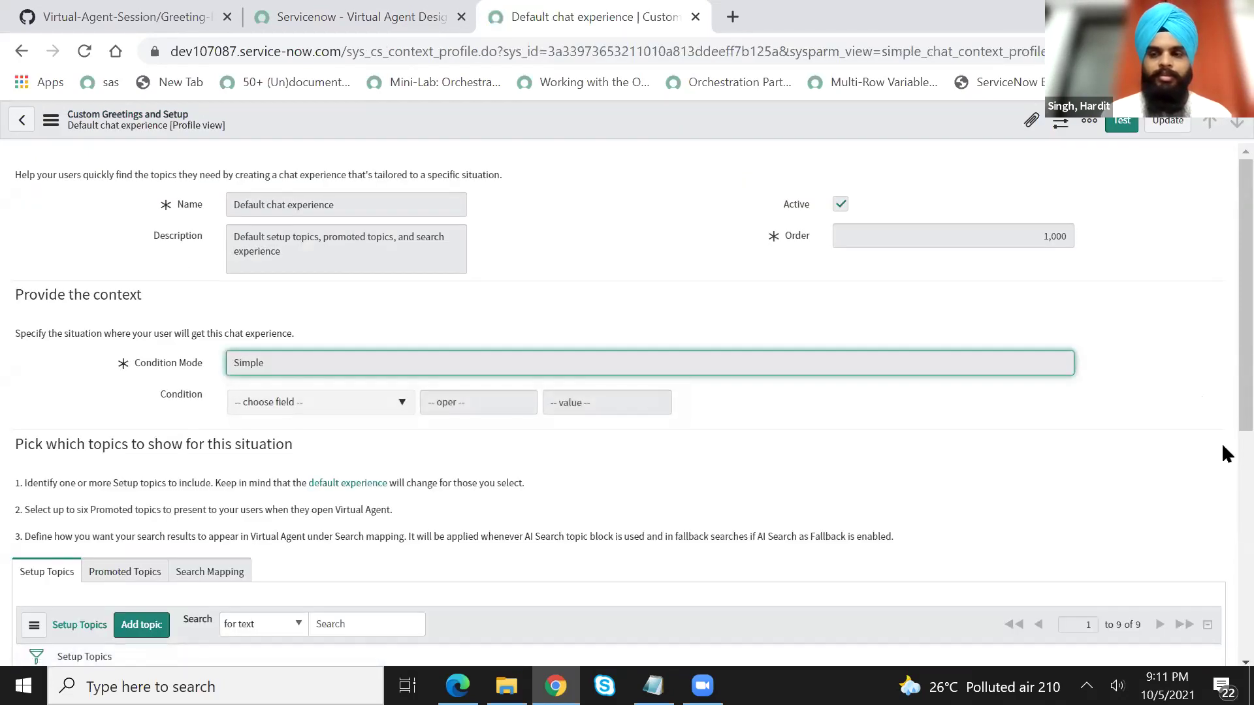
# - Set the setup topic of the Greeting type to VA_Greetings and save the Default chat experience record
pyautogui.scroll(-6, 1221, 443)
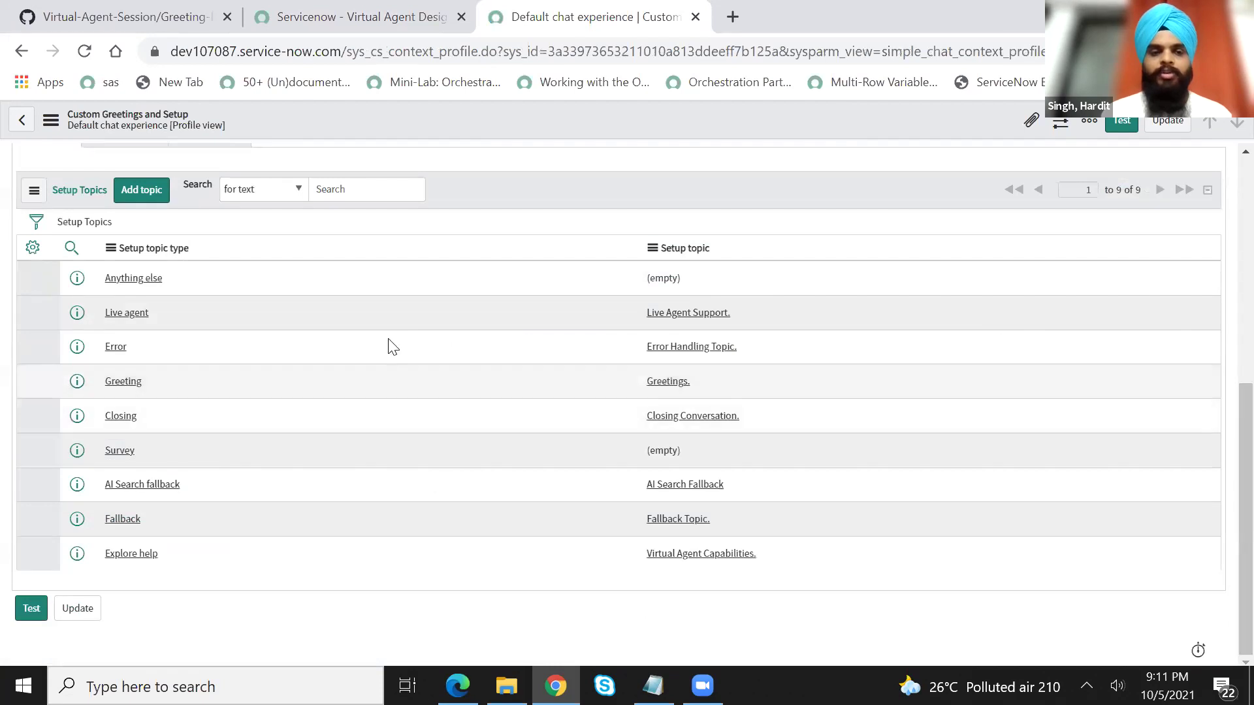
pyautogui.doubleClick(771, 382)
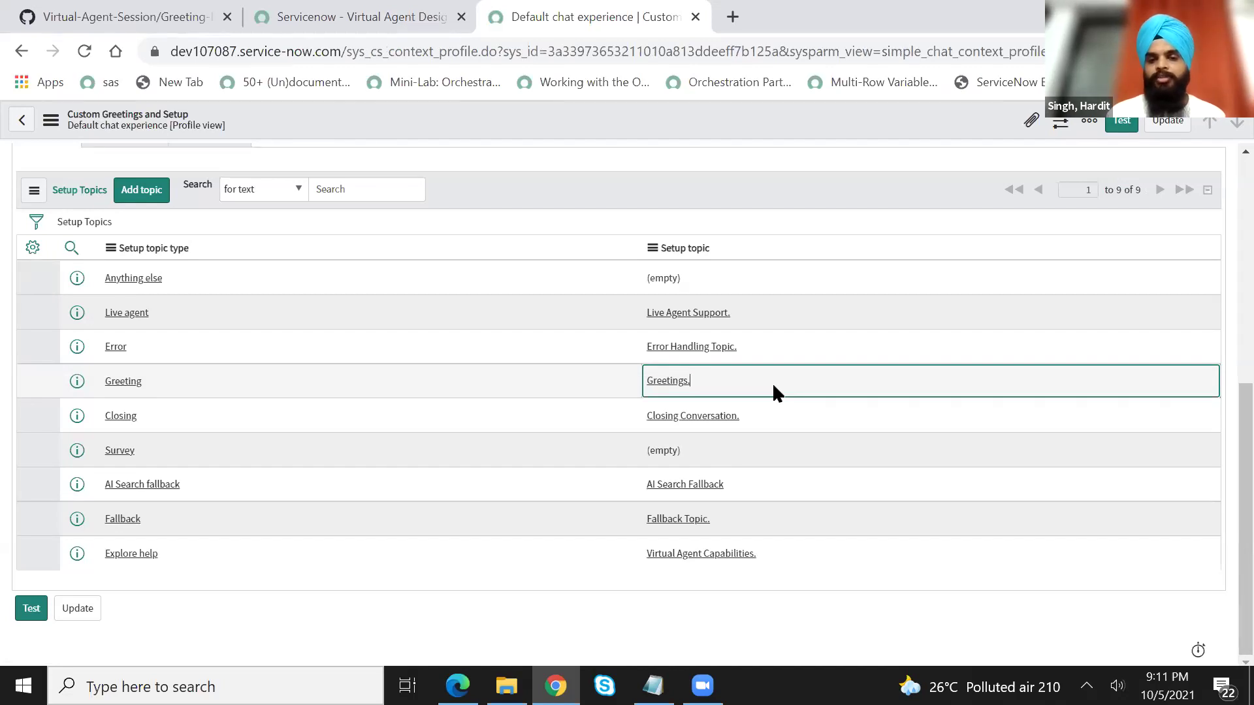
pyautogui.doubleClick(773, 386)
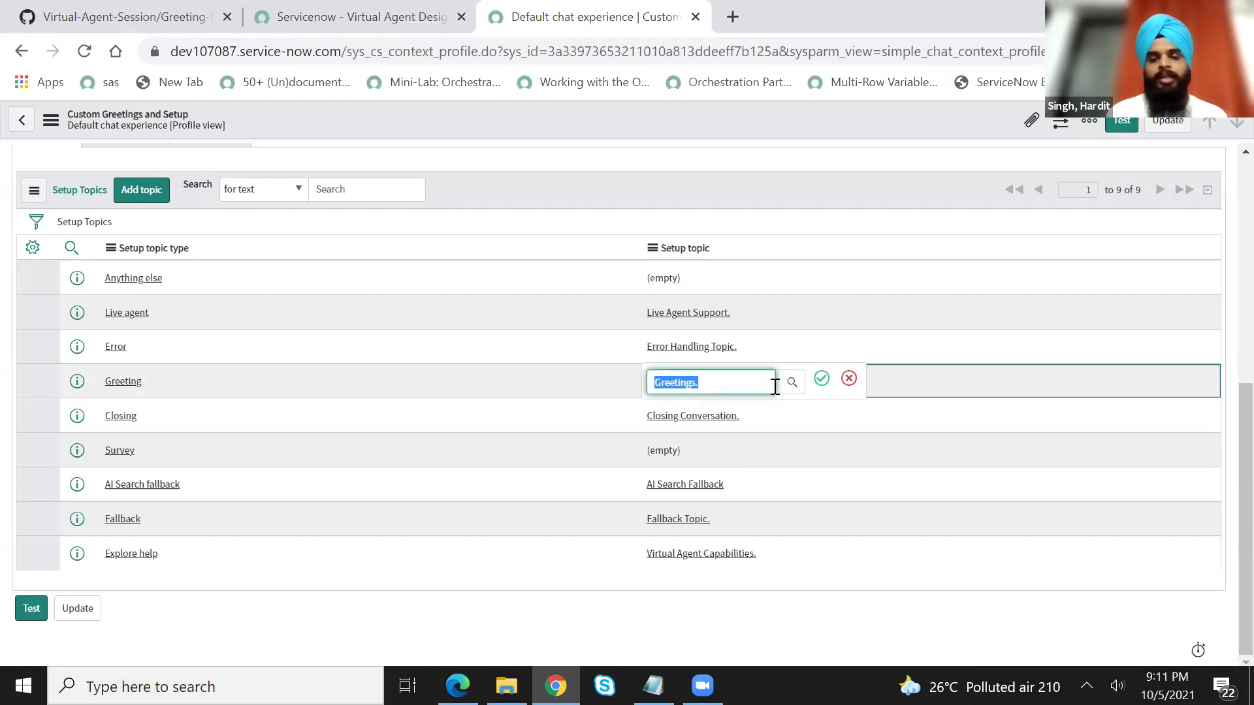
pyautogui.press('BackSpace')
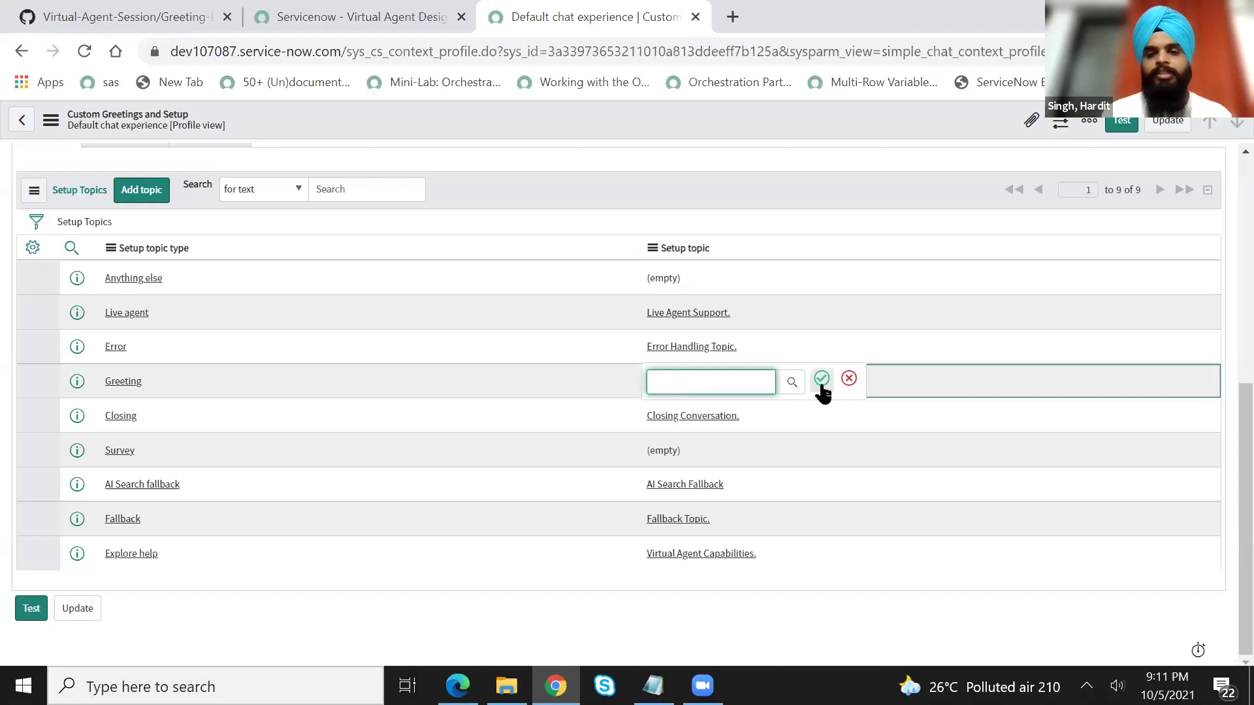
pyautogui.click(792, 383)
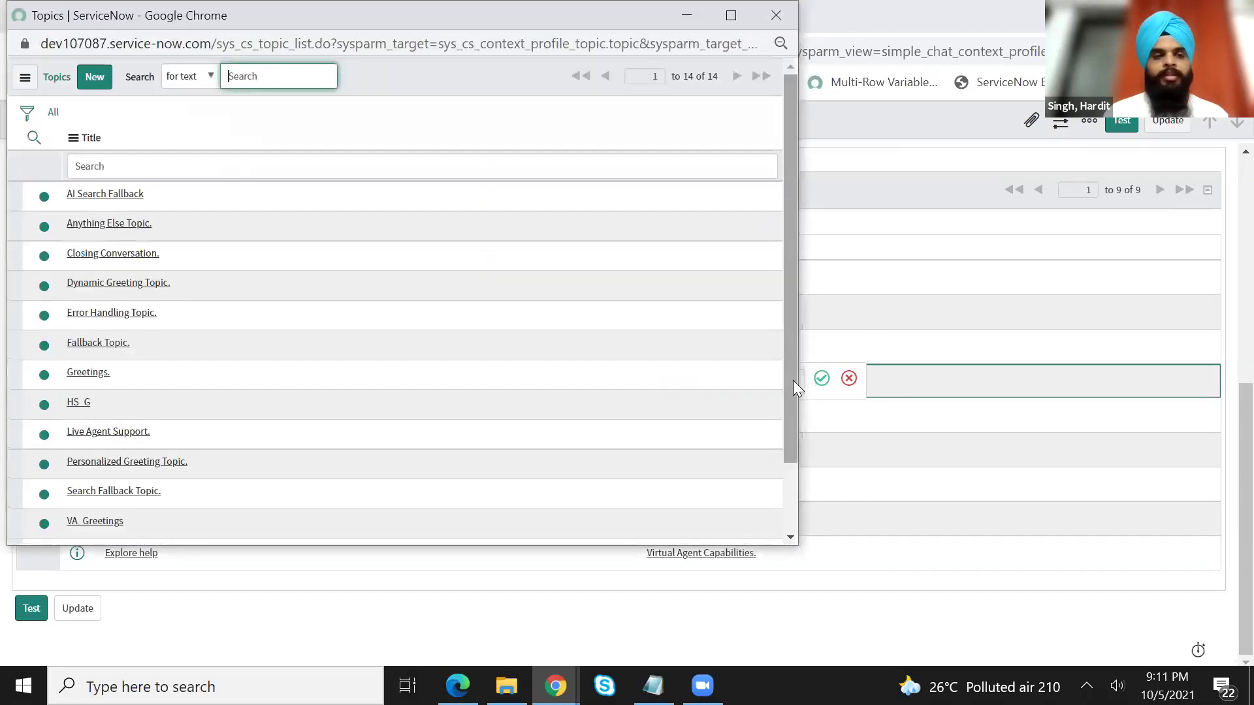
pyautogui.moveTo(793, 380); pyautogui.dragTo(795, 462)
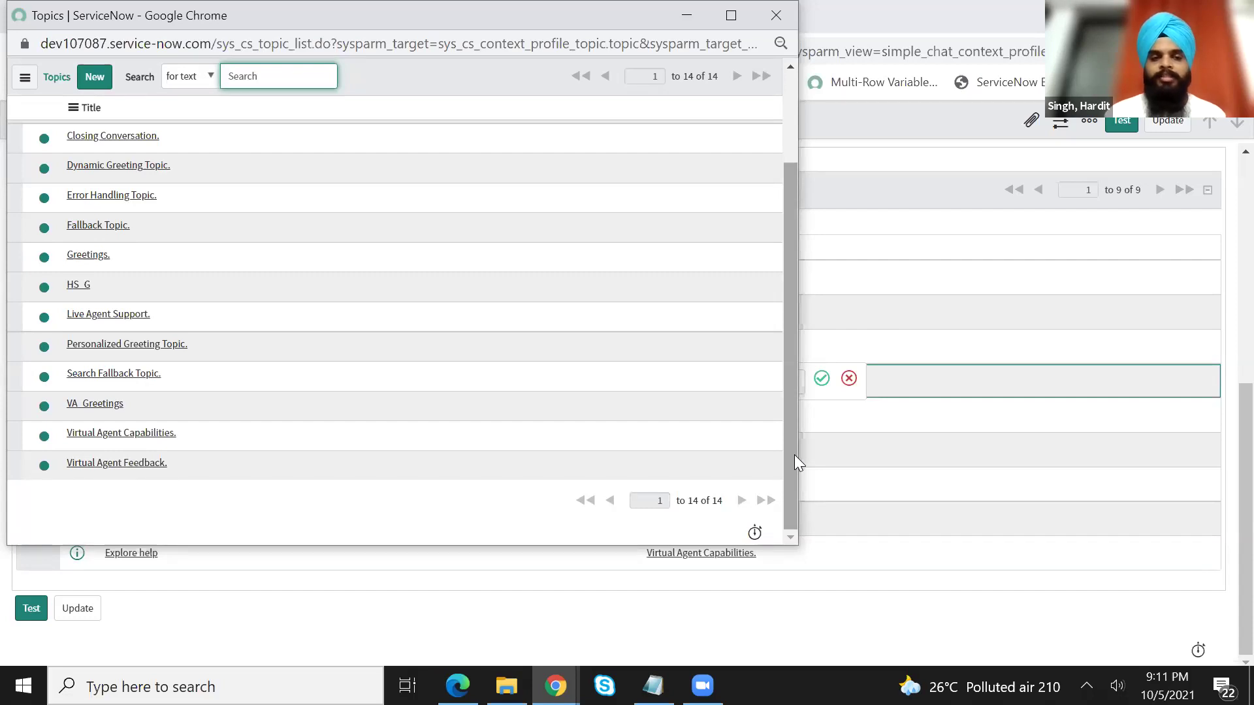
pyautogui.click(100, 405)
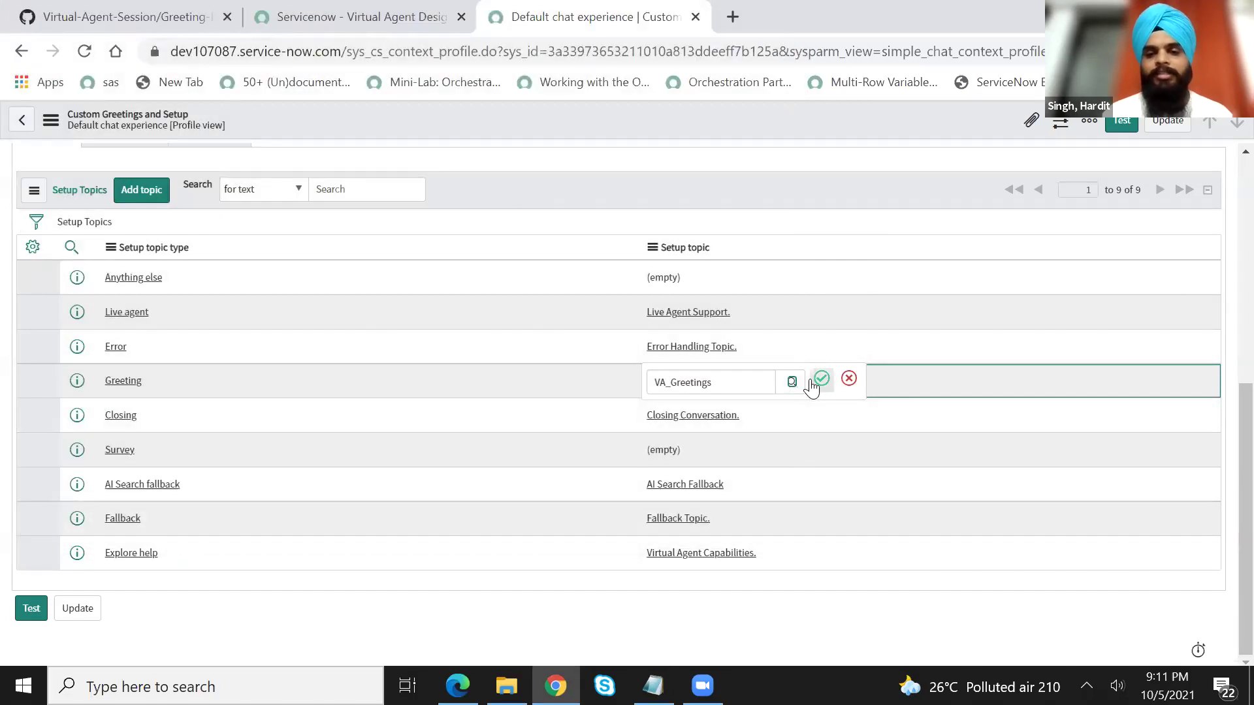
pyautogui.click(822, 378)
pyautogui.rightClick(857, 119)
pyautogui.click(876, 130)
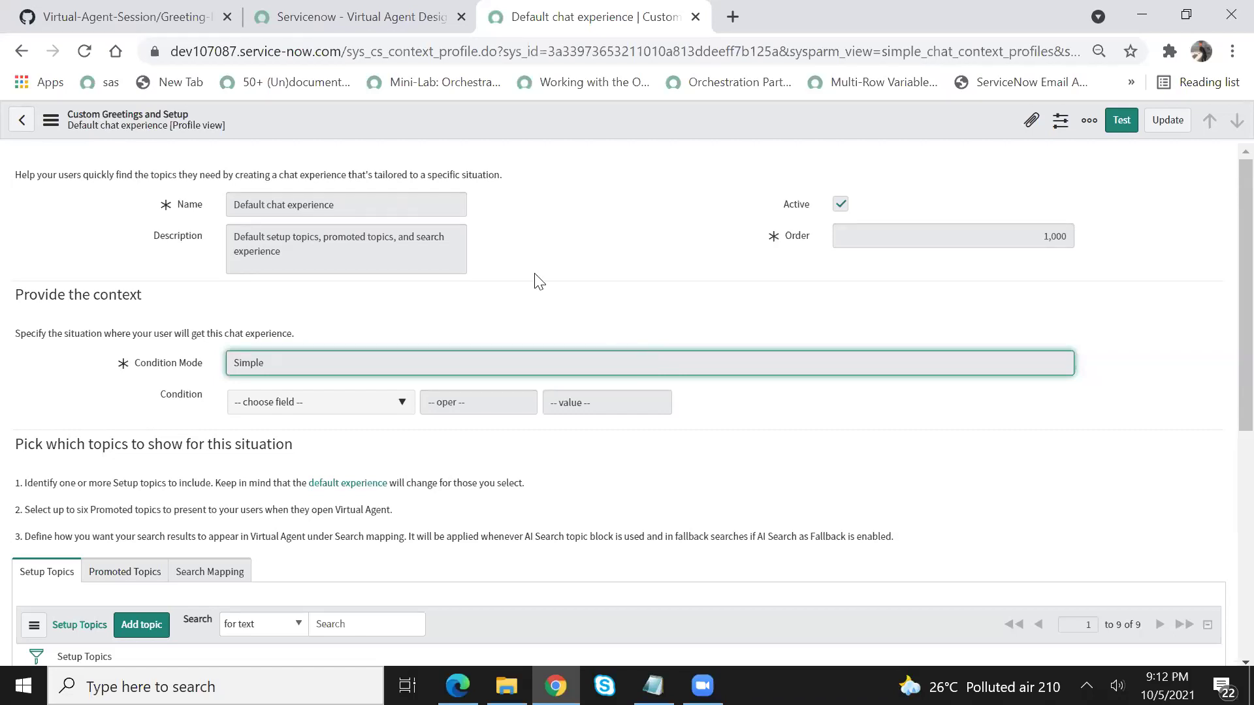
# - In the VA_Greetings Greeting node's response message script, replace getFirstName() with getDisplayName() for userFirstName, and save the script and topic
pyautogui.click(387, 16)
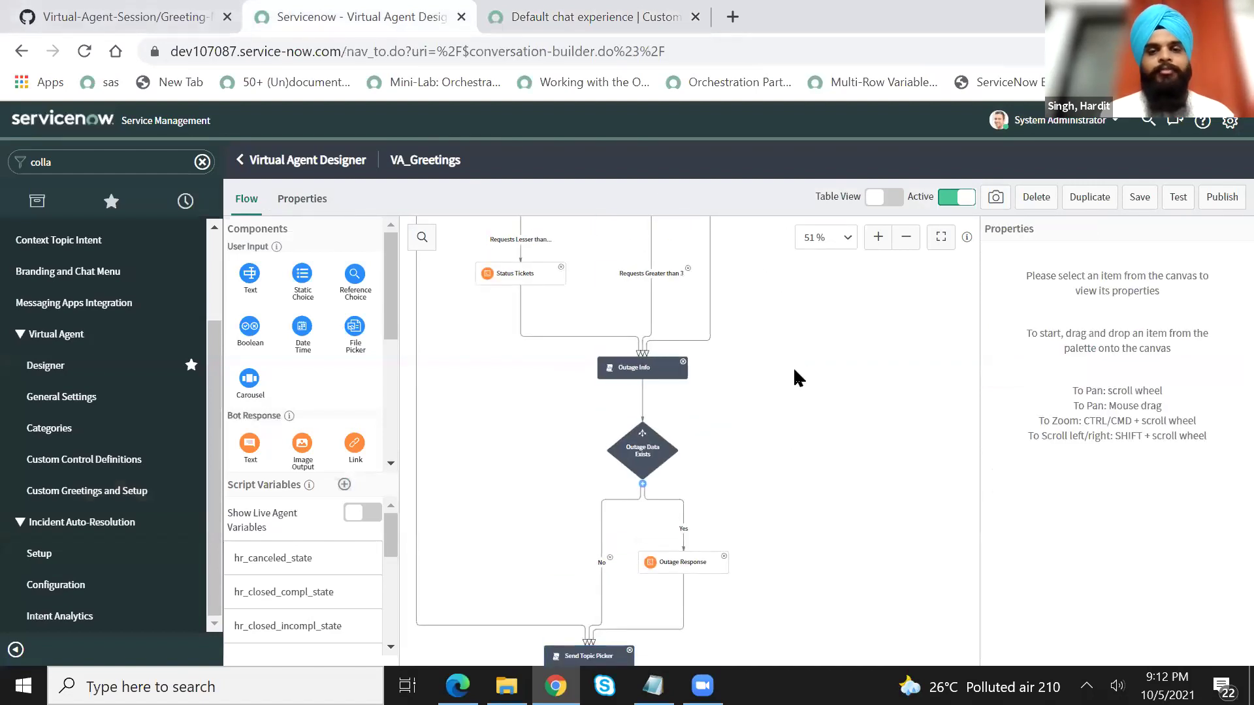
pyautogui.scroll(10, 795, 377)
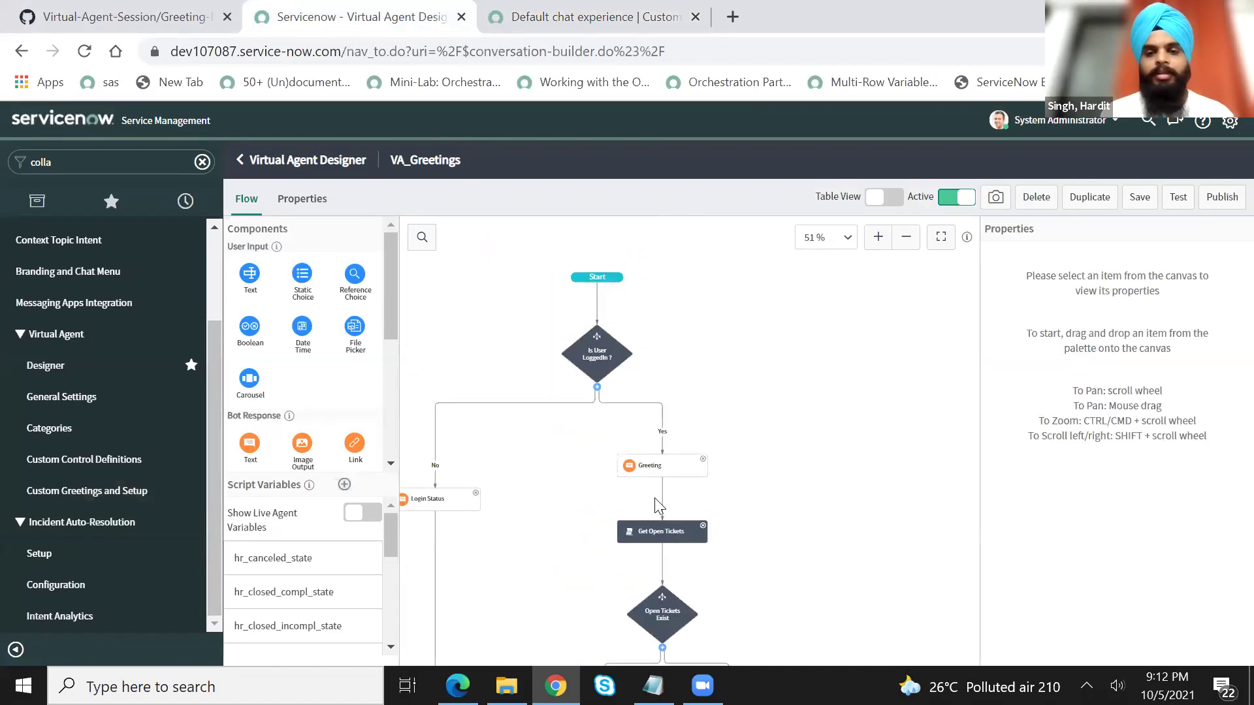
pyautogui.click(656, 471)
pyautogui.click(1226, 404)
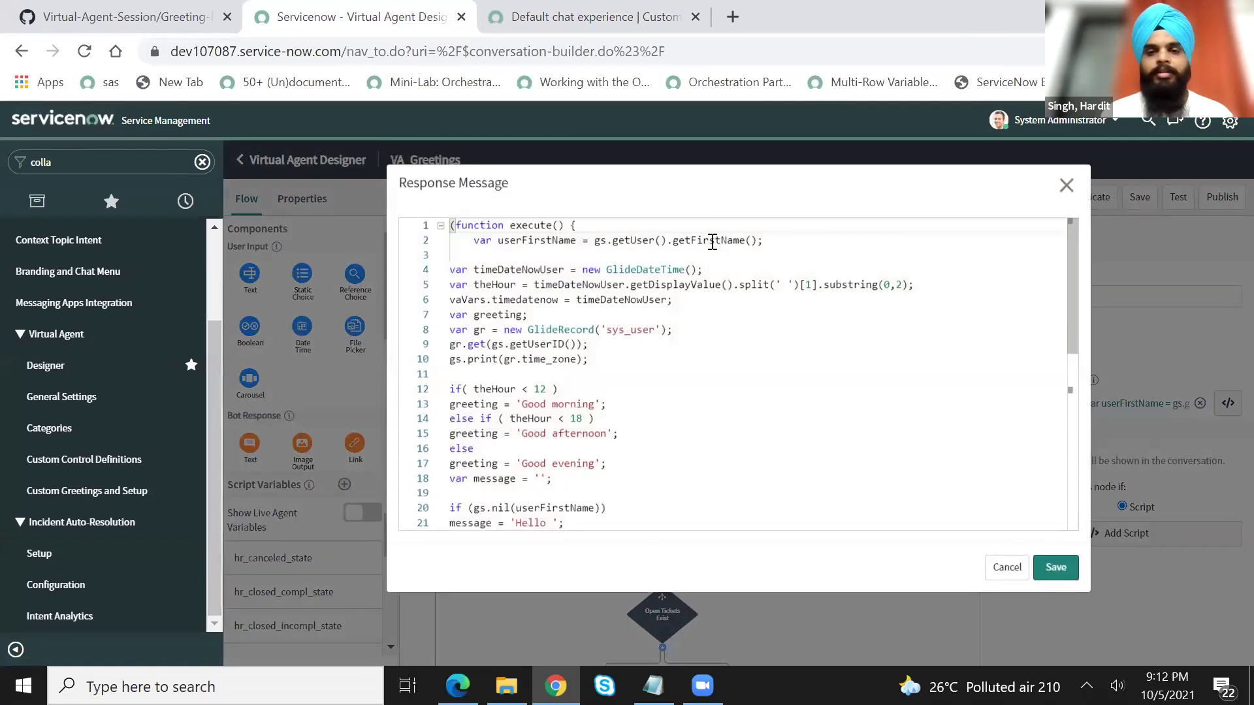
pyautogui.doubleClick(712, 241)
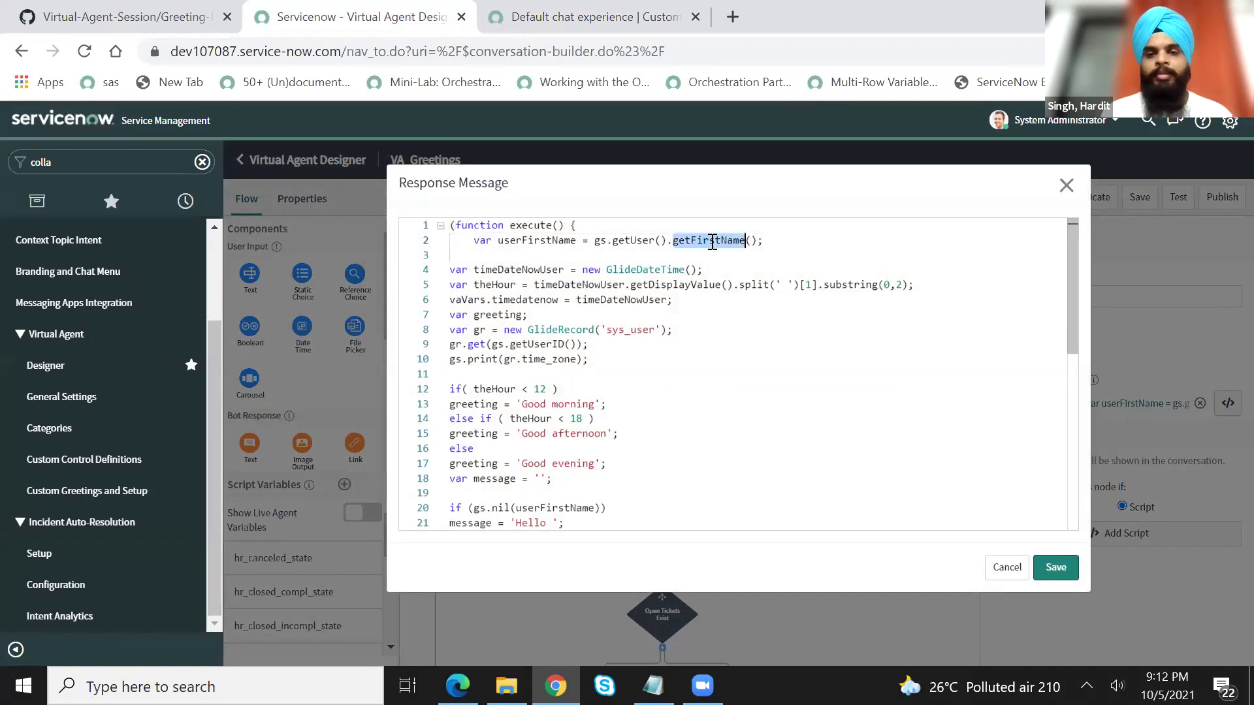
pyautogui.press('BackSpace')
pyautogui.press('BackSpace')
pyautogui.press('Delete')
pyautogui.press('Delete')
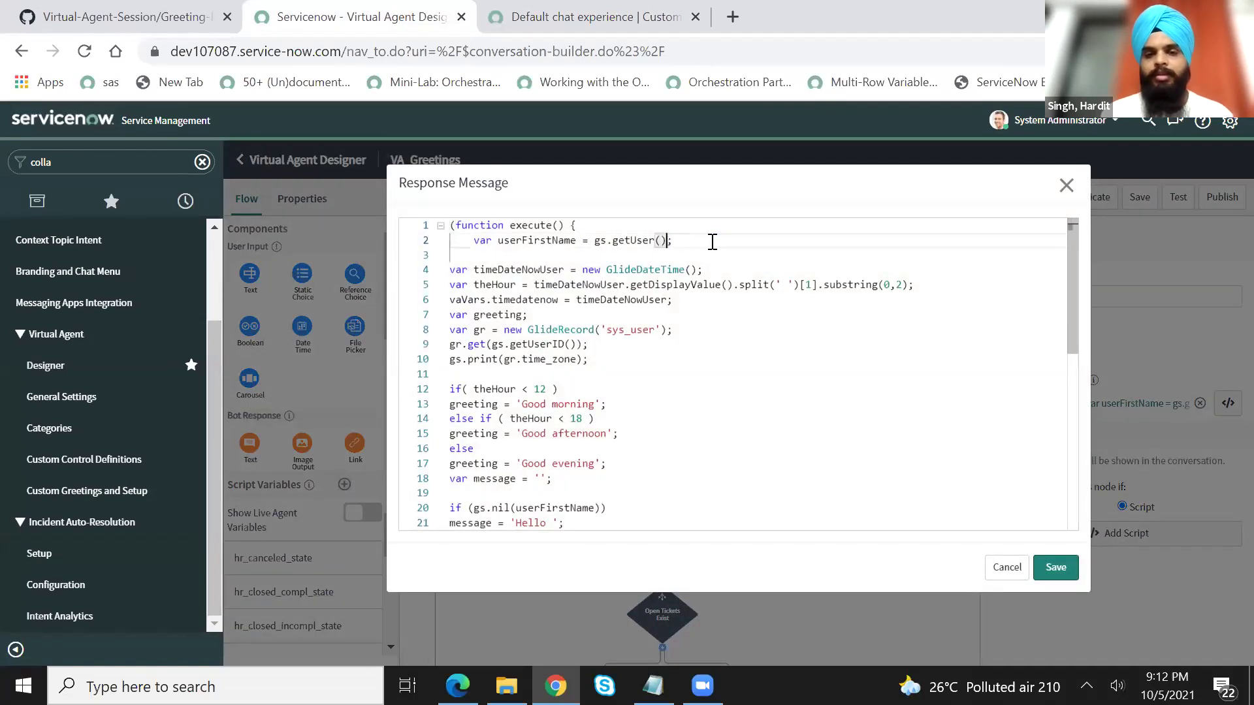
pyautogui.write('.getDis')
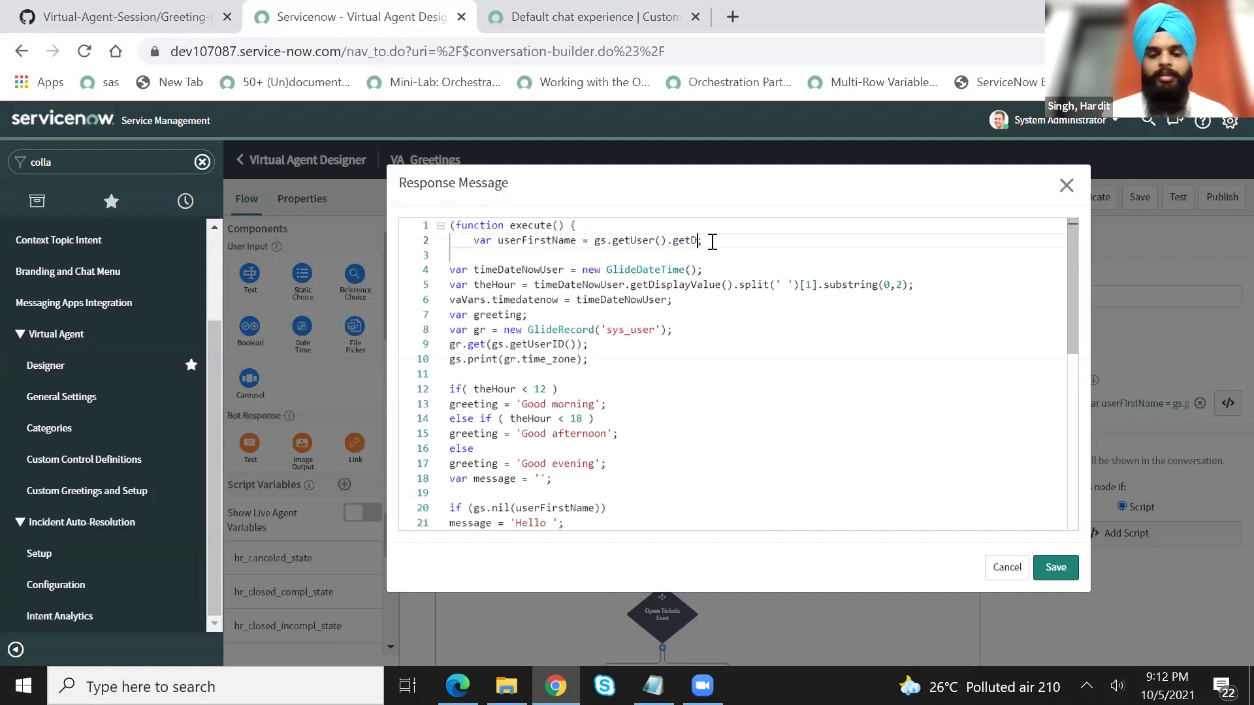
pyautogui.write('playName(')
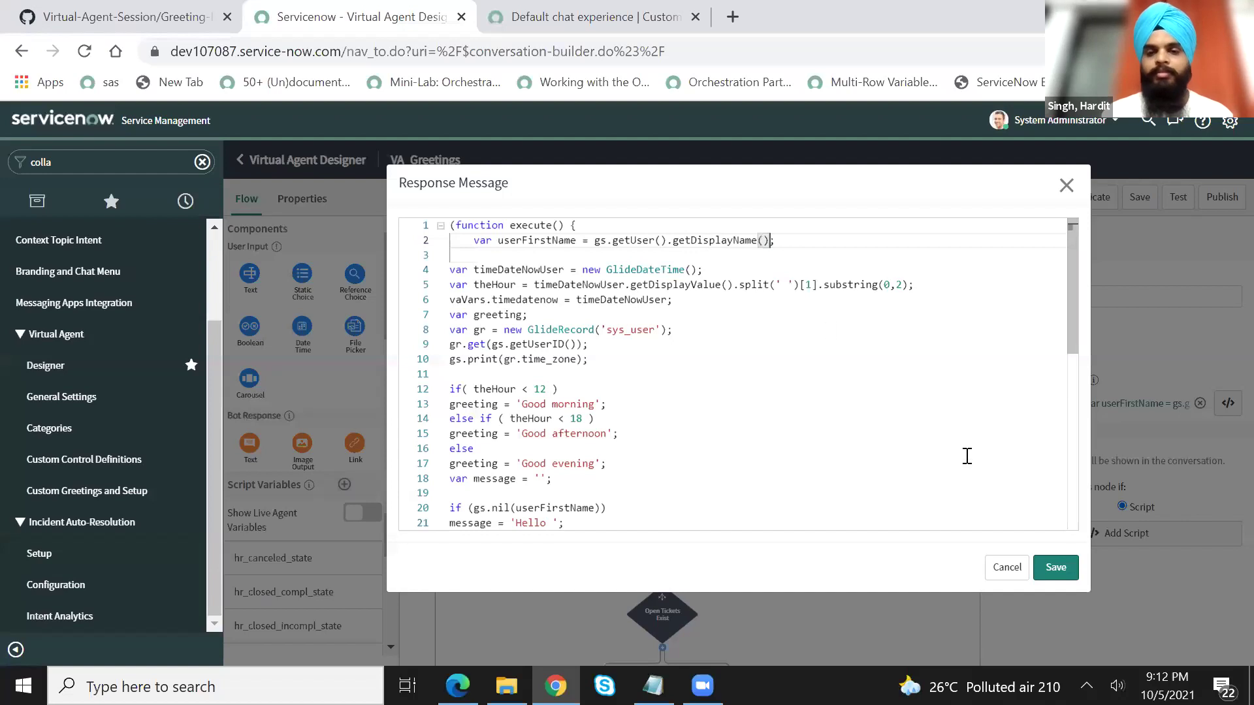
pyautogui.click(1044, 568)
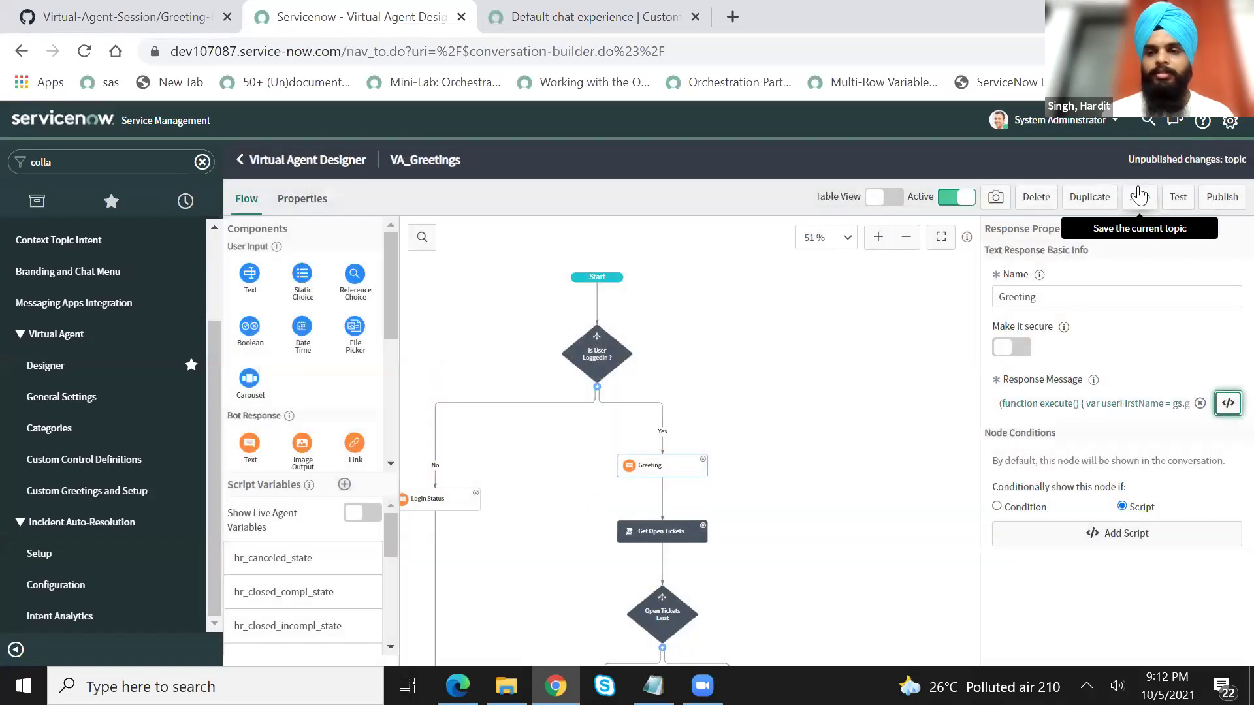
pyautogui.click(1139, 196)
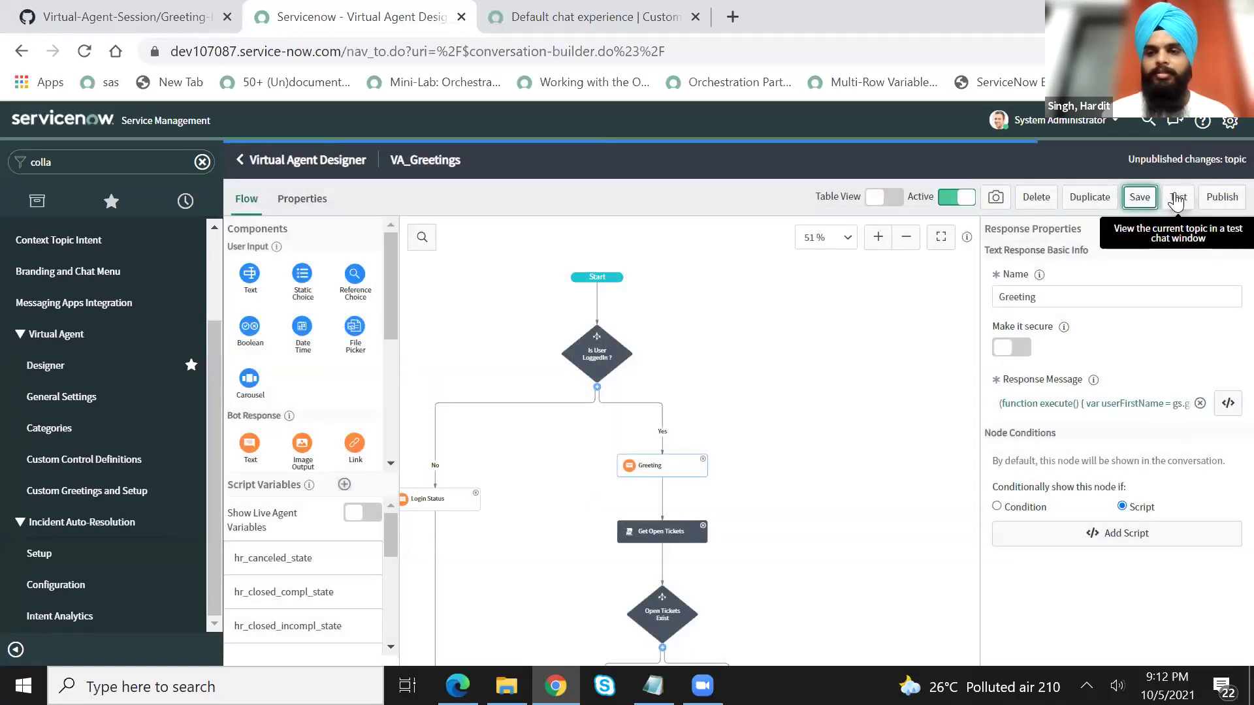
# - Test the VA_Greetings topic, check the user name in the greeting, and close the test chat
pyautogui.click(1175, 199)
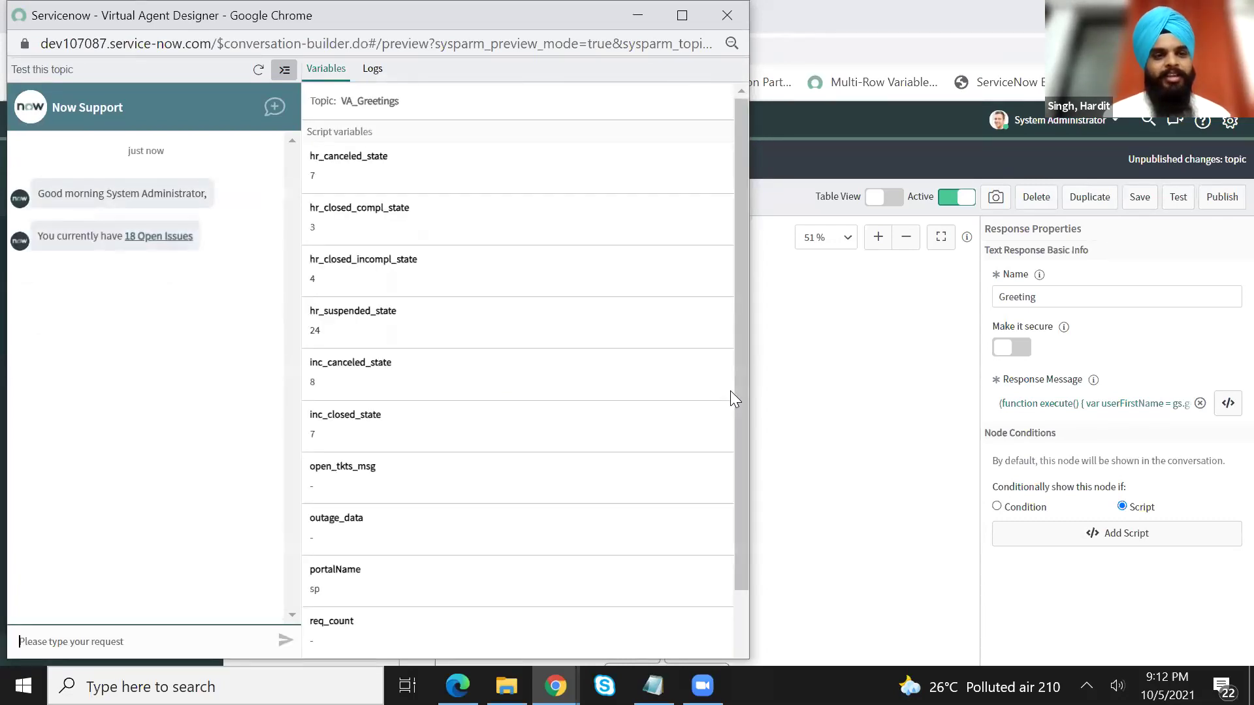
pyautogui.doubleClick(124, 194)
pyautogui.doubleClick(158, 193)
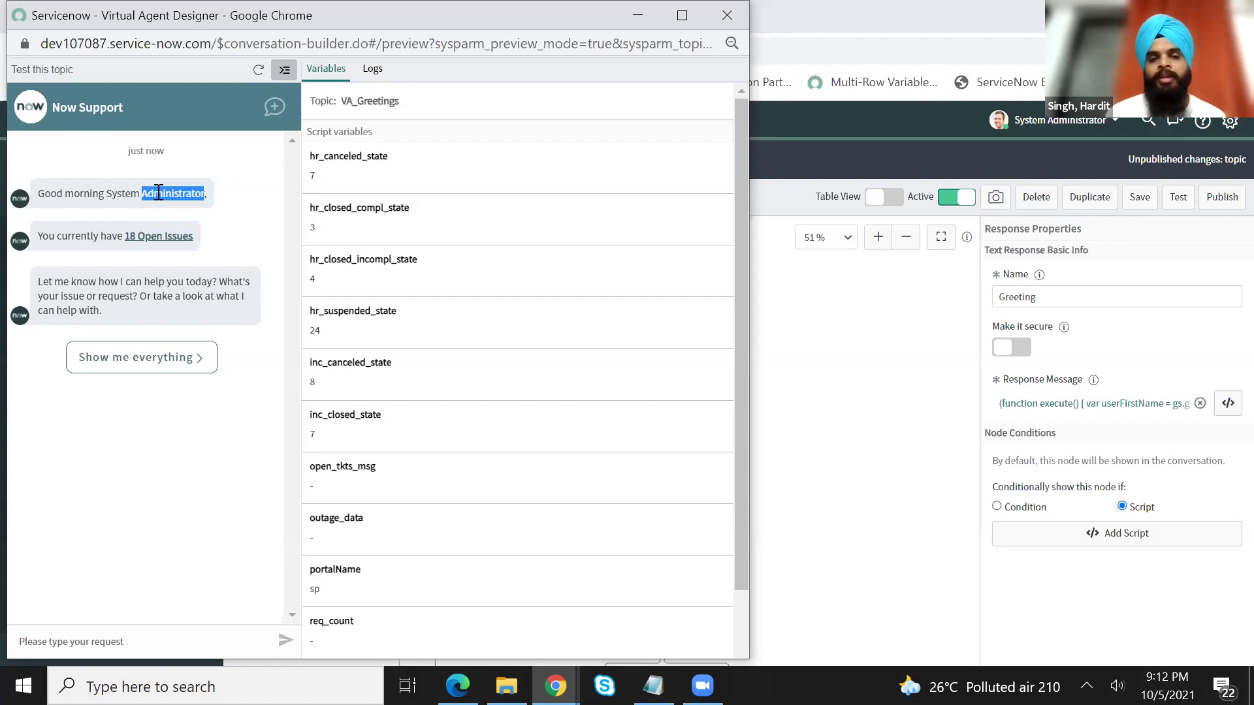
pyautogui.click(743, 9)
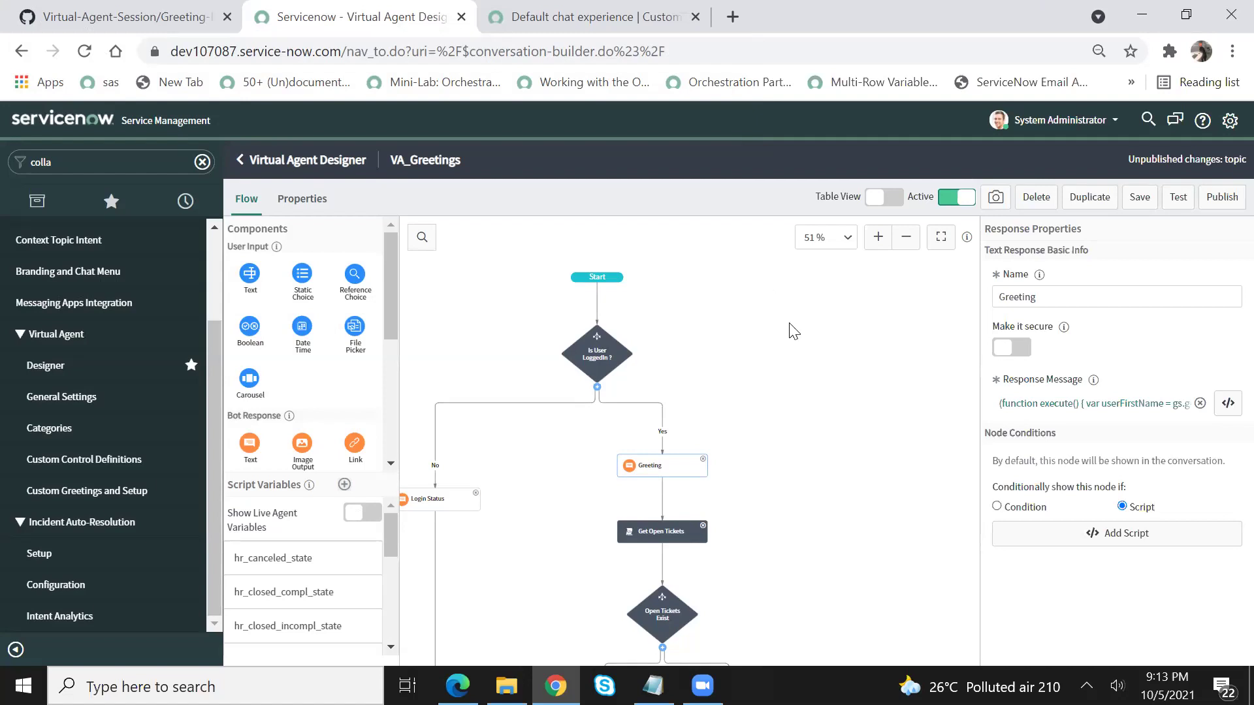
# - Return to the Virtual Agent Designer topic list, search for "cre", and open the Create Incident topic block
pyautogui.moveTo(797, 324); pyautogui.dragTo(865, 308)
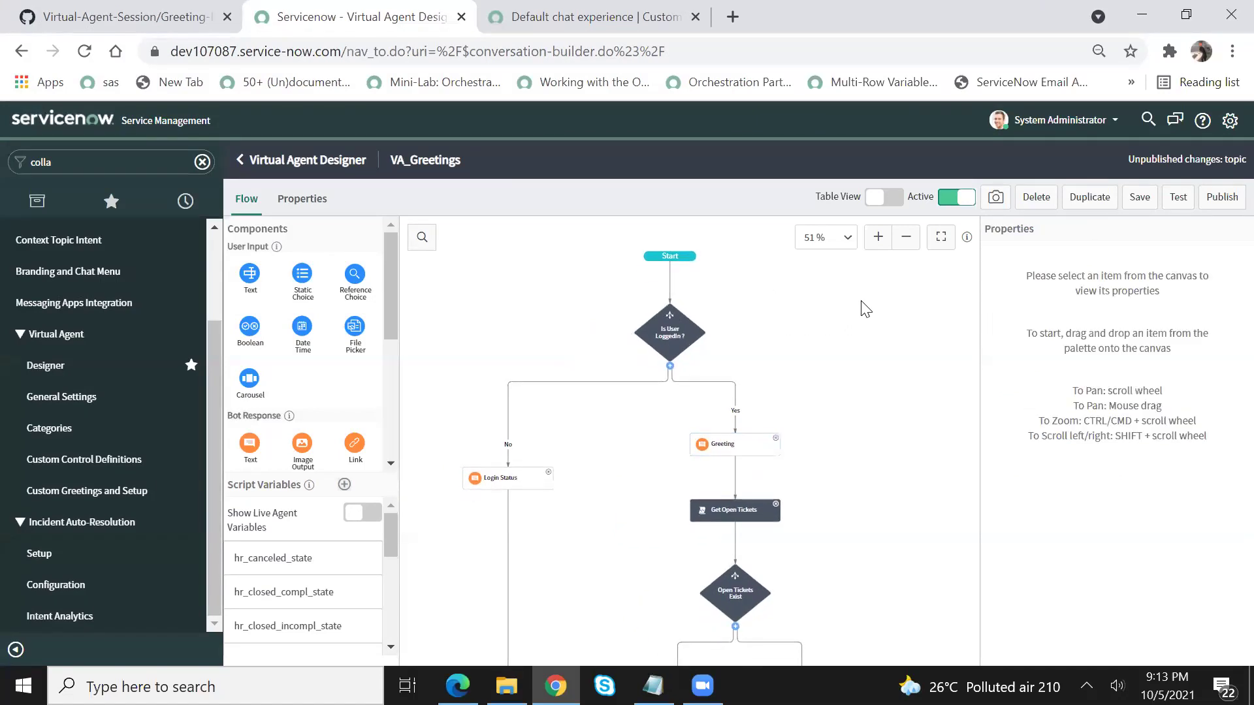
pyautogui.click(346, 162)
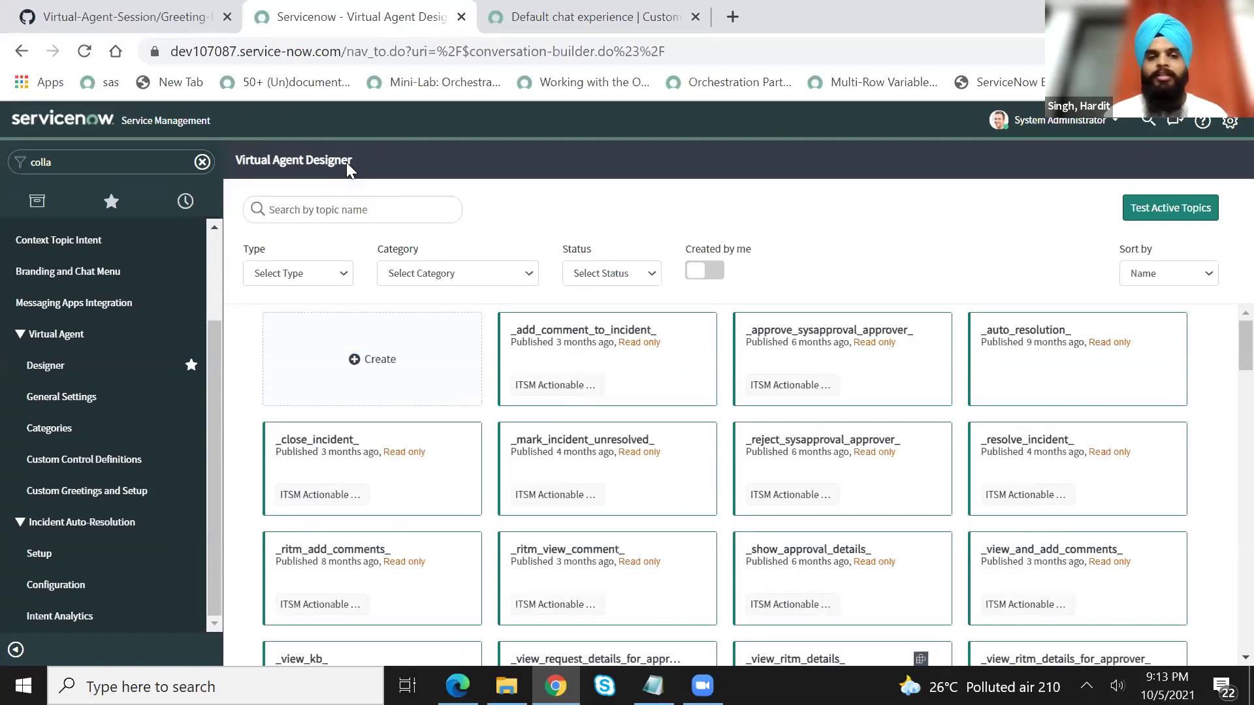
pyautogui.click(354, 217)
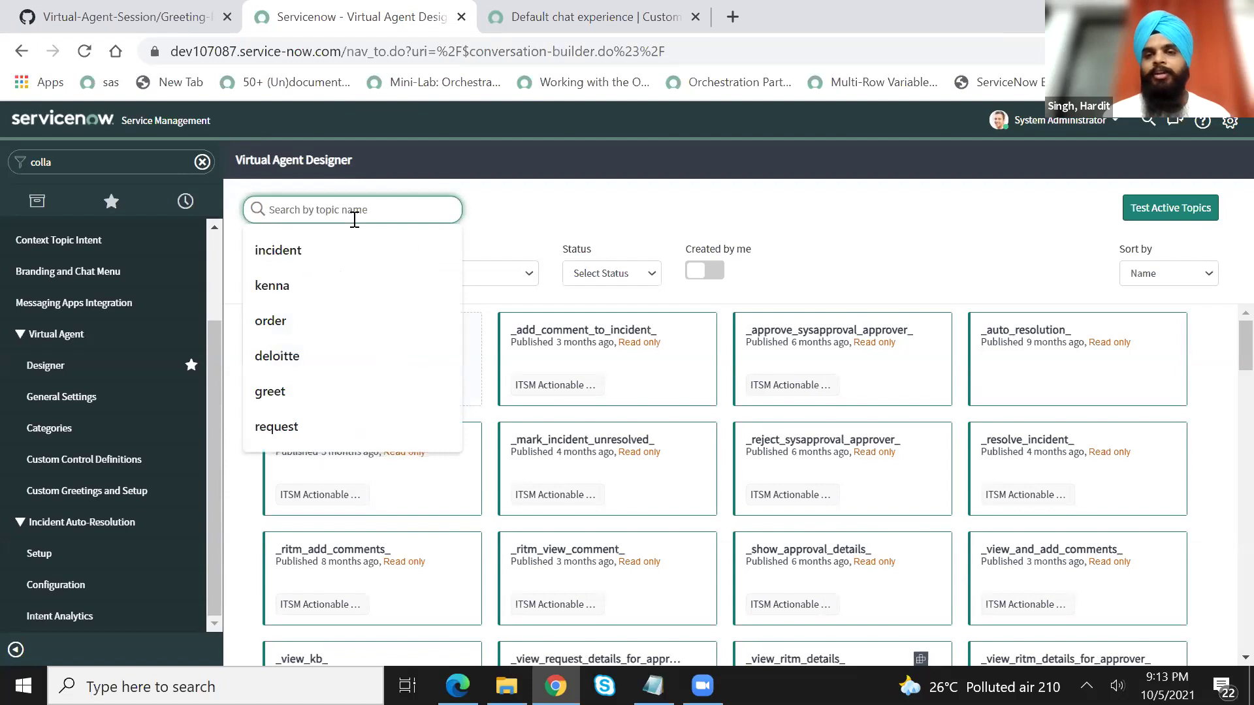
pyautogui.write('cre')
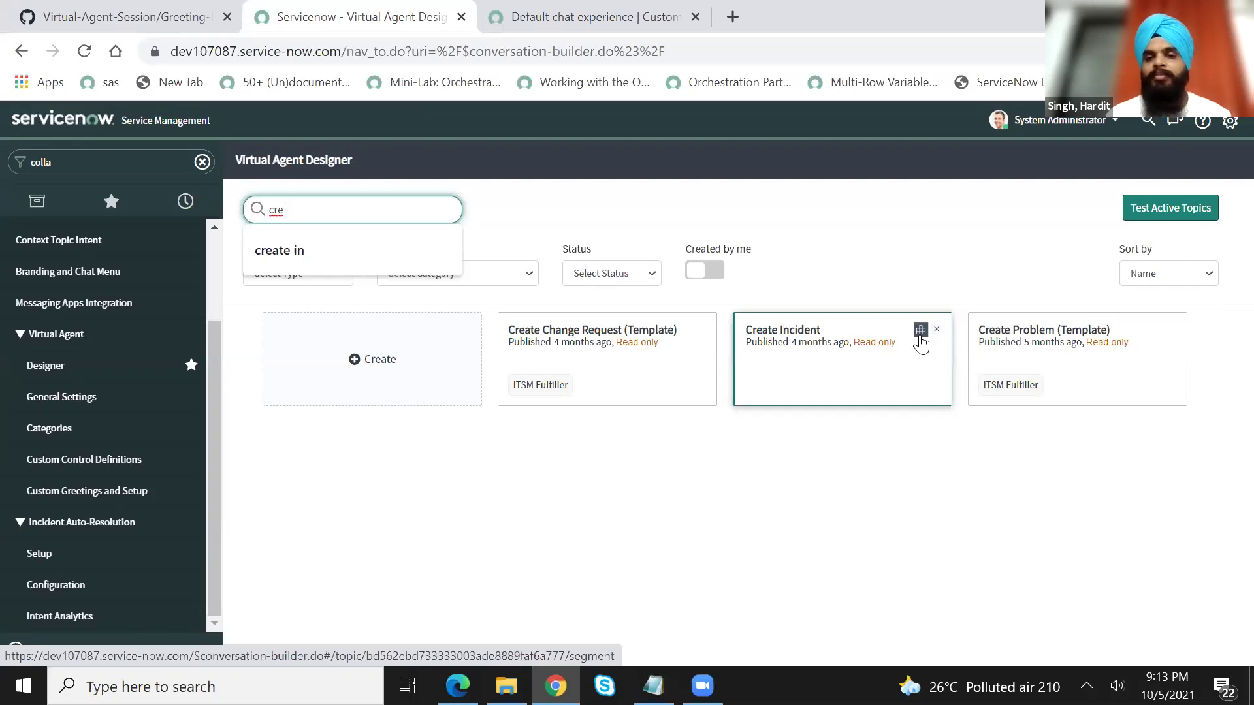
pyautogui.click(887, 351)
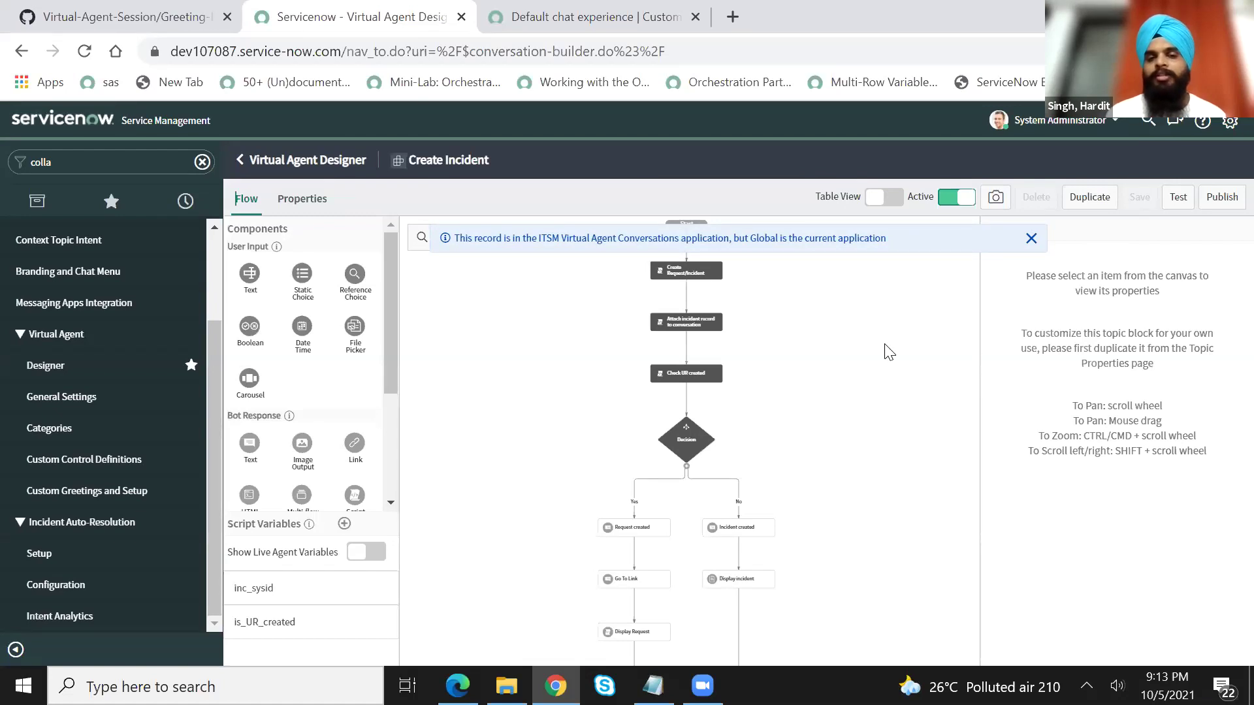
# - Duplicate the Create Incident topic block under the name VA_Create Incident
pyautogui.click(1089, 197)
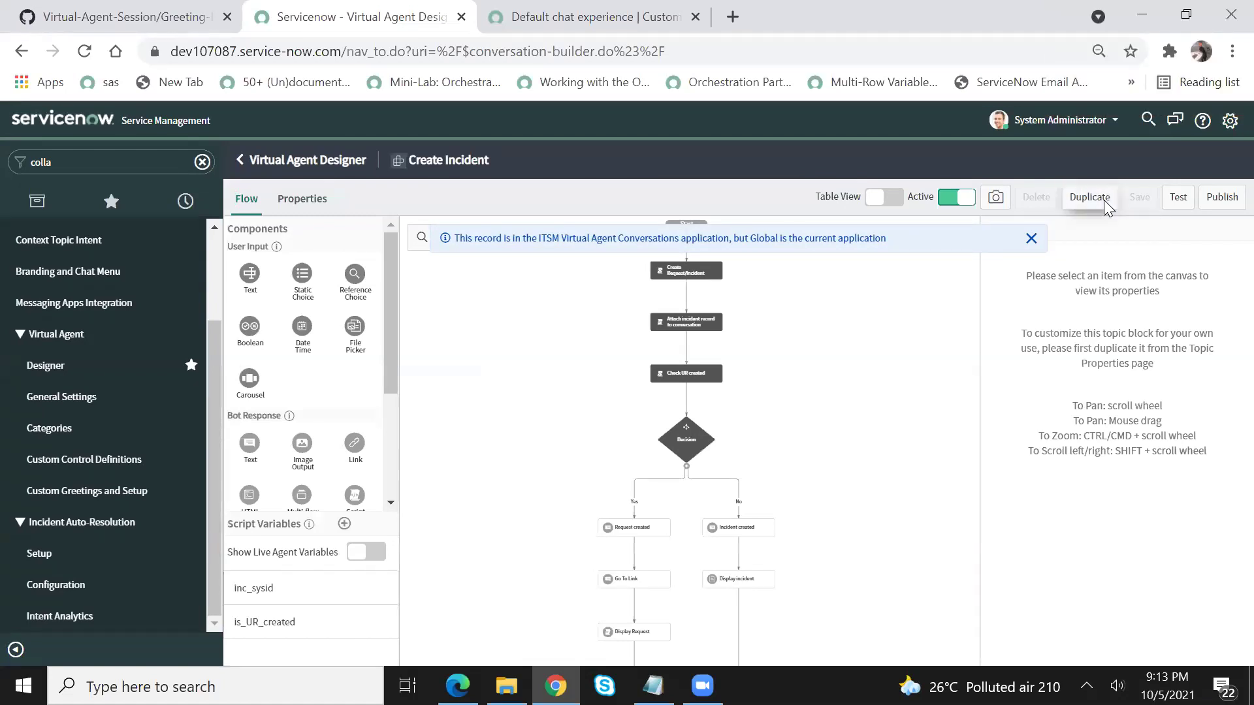
pyautogui.click(784, 352)
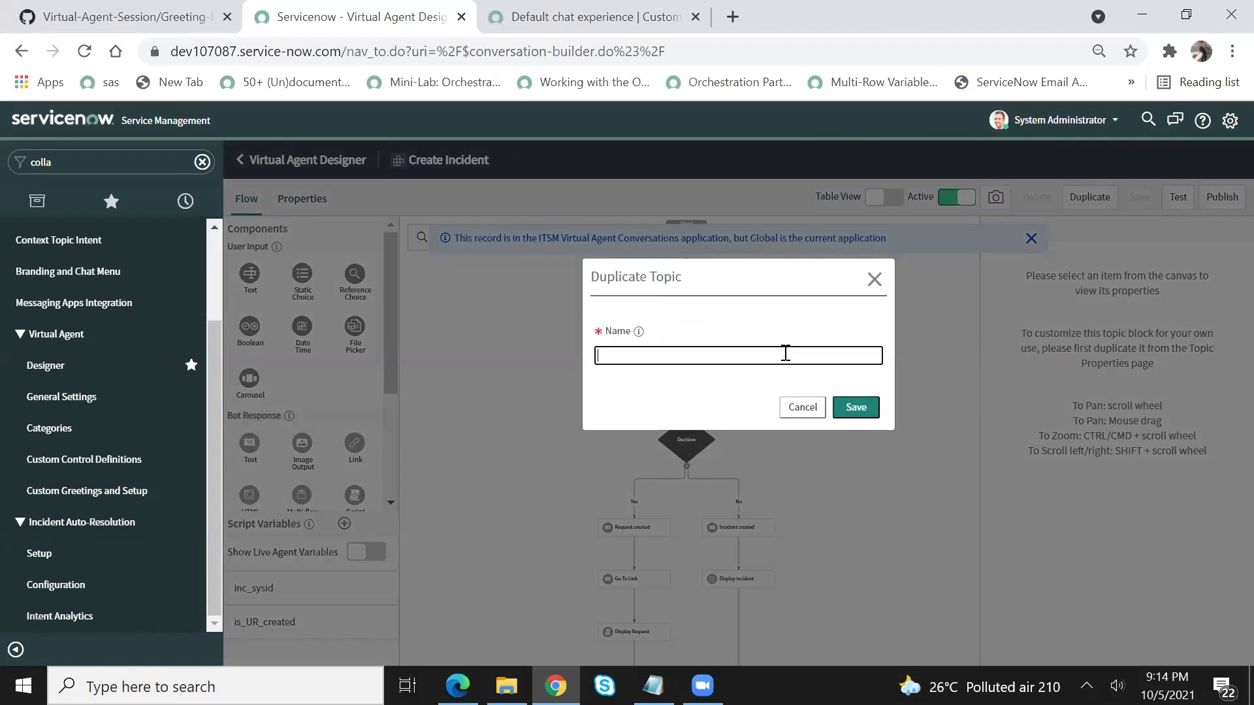
pyautogui.write('VA_')
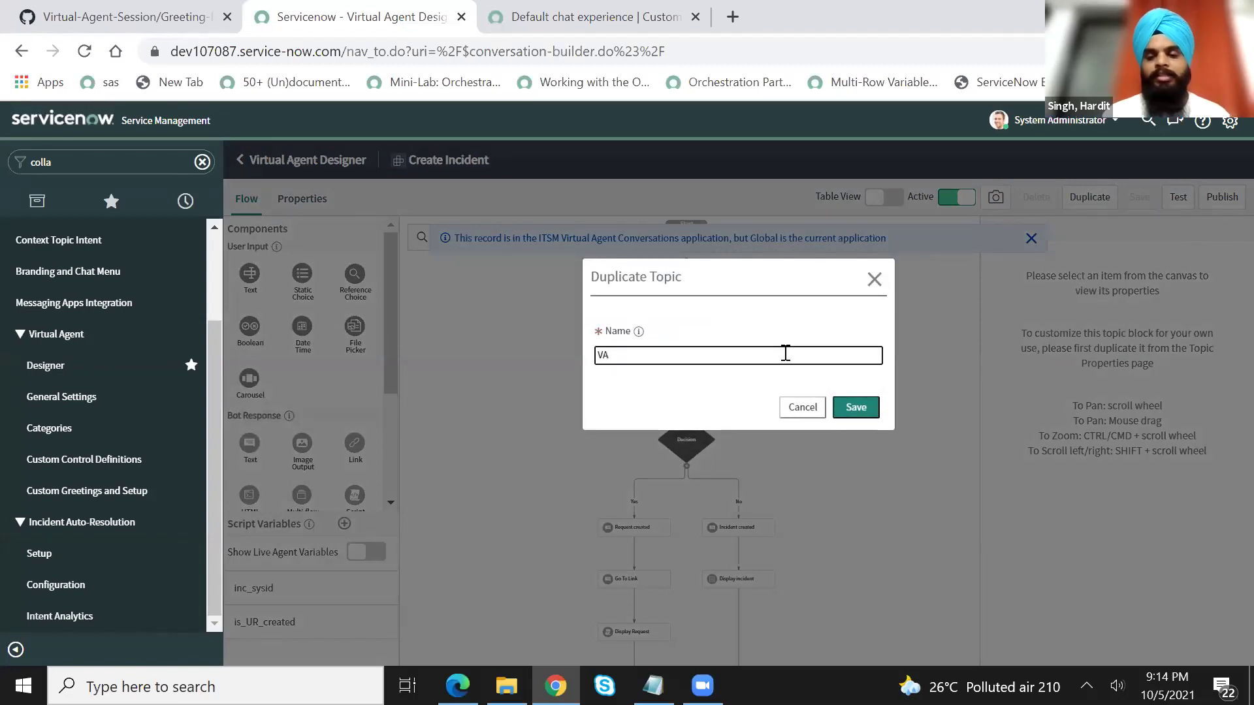
pyautogui.write('Create Incident')
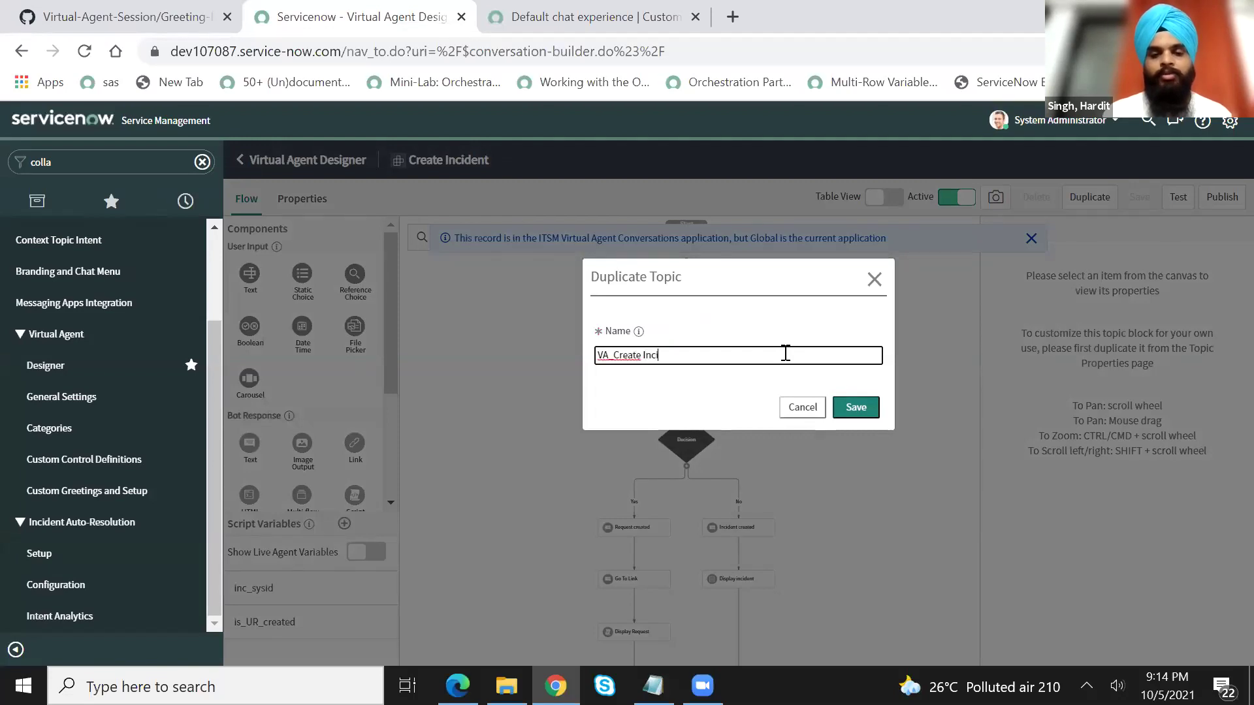
pyautogui.click(851, 405)
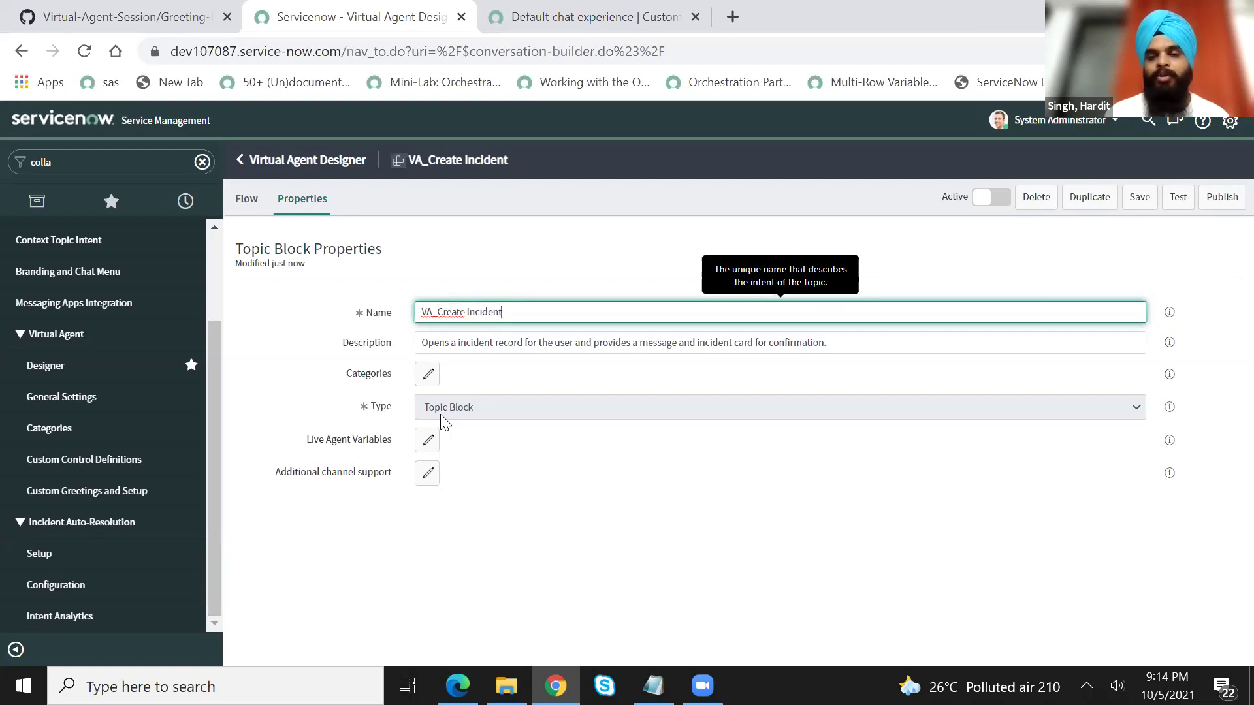
# - Open the VA_Create Incident flow and examine the Start node's input parameters
pyautogui.click(247, 200)
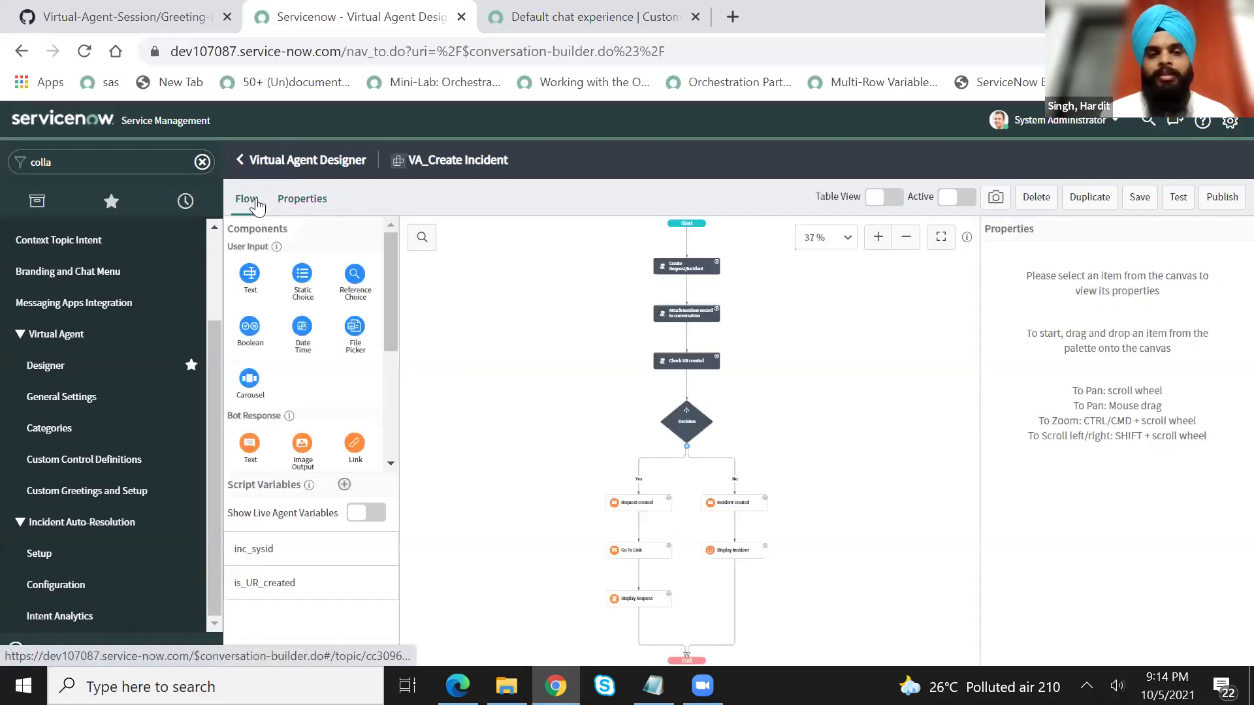
pyautogui.scroll(2, 894, 274)
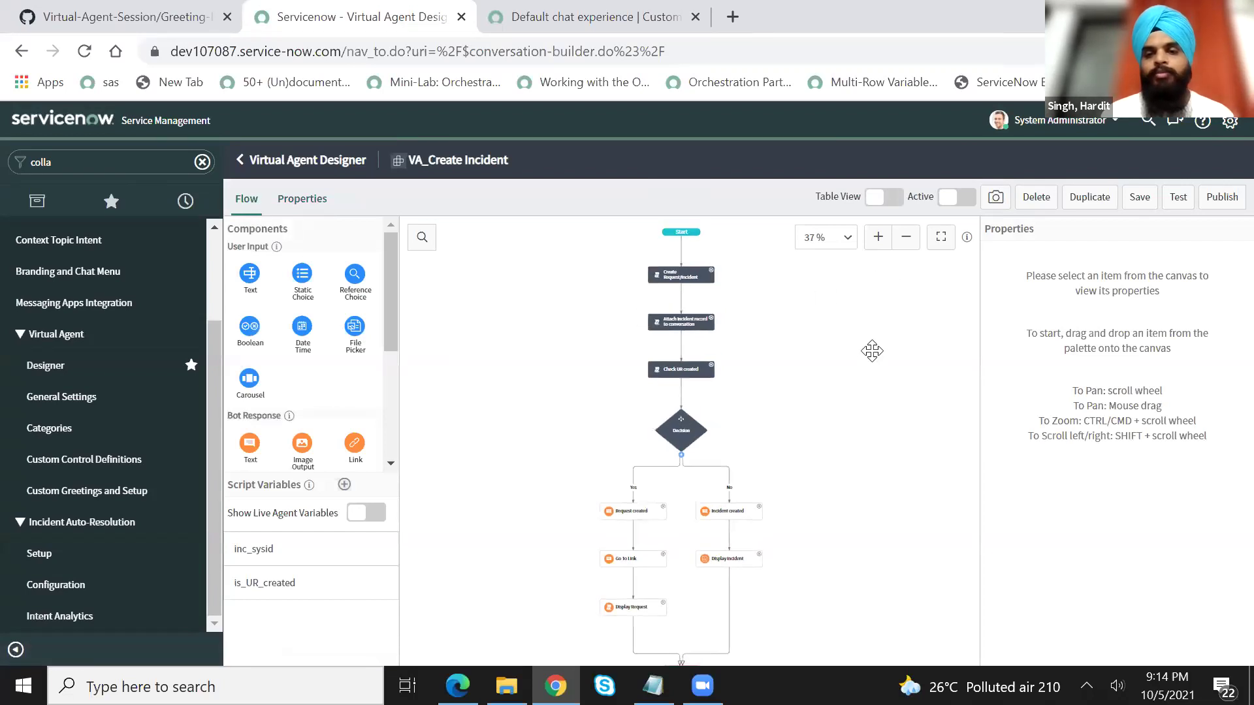
pyautogui.click(878, 237)
pyautogui.click(878, 237)
pyautogui.scroll(3, 773, 423)
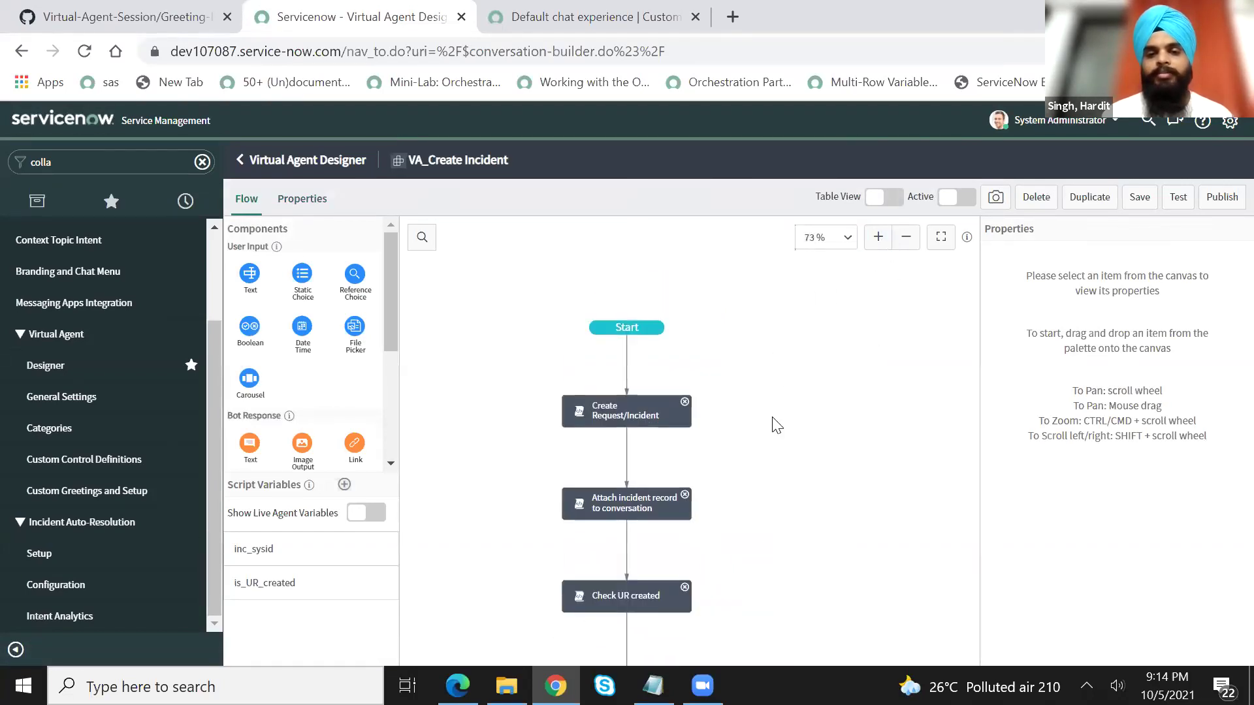
pyautogui.click(621, 330)
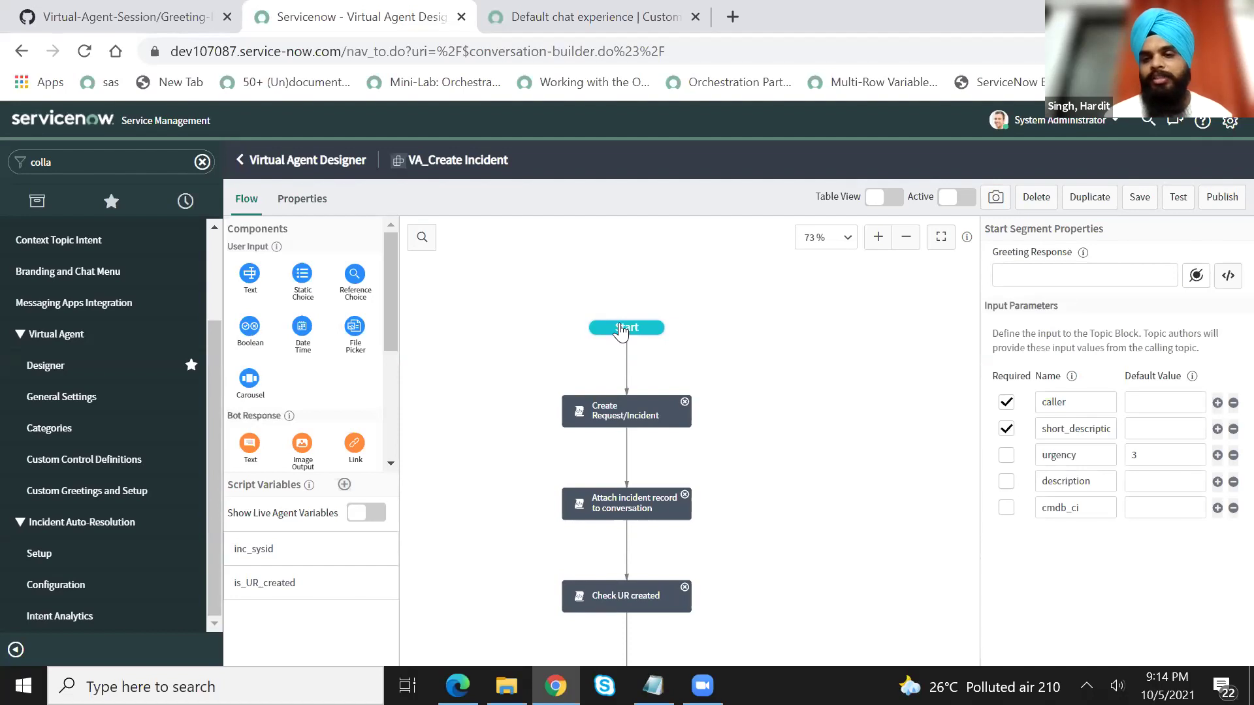
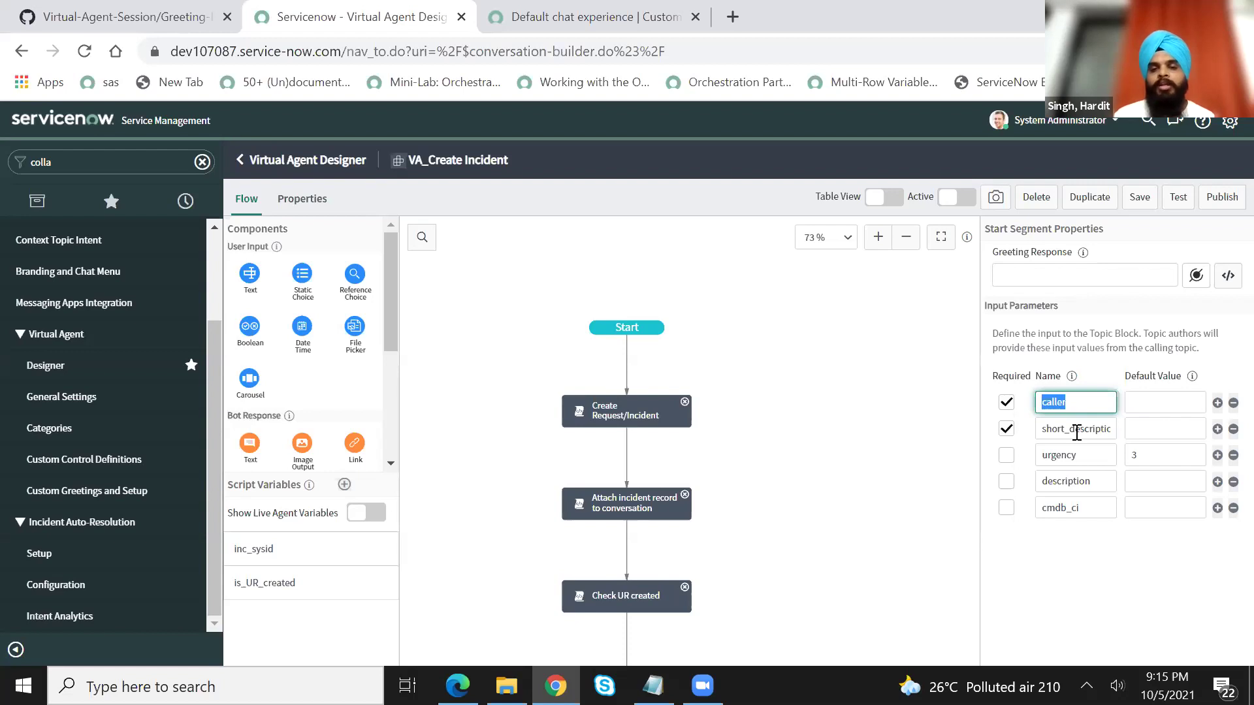
# - Examine the flow's Decision branches and the properties of the Incident created response on the No branch
pyautogui.click(887, 456)
pyautogui.scroll(-5, 832, 322)
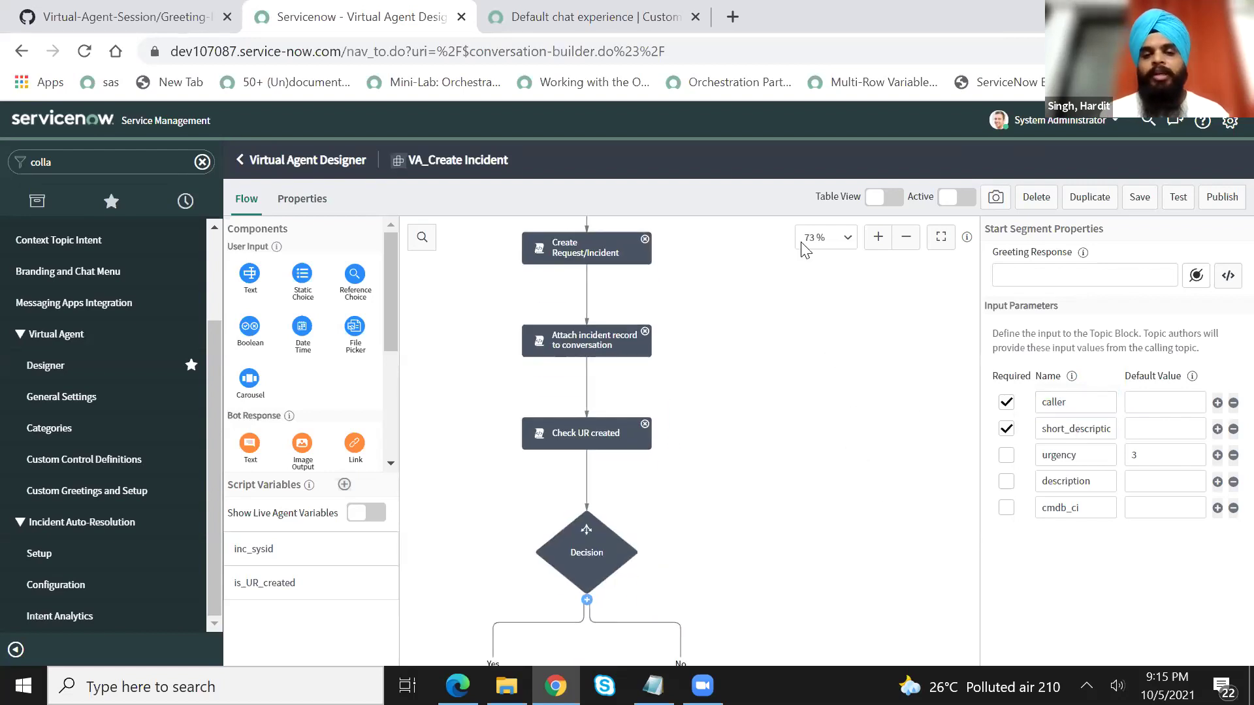
pyautogui.moveTo(809, 486); pyautogui.dragTo(866, 262)
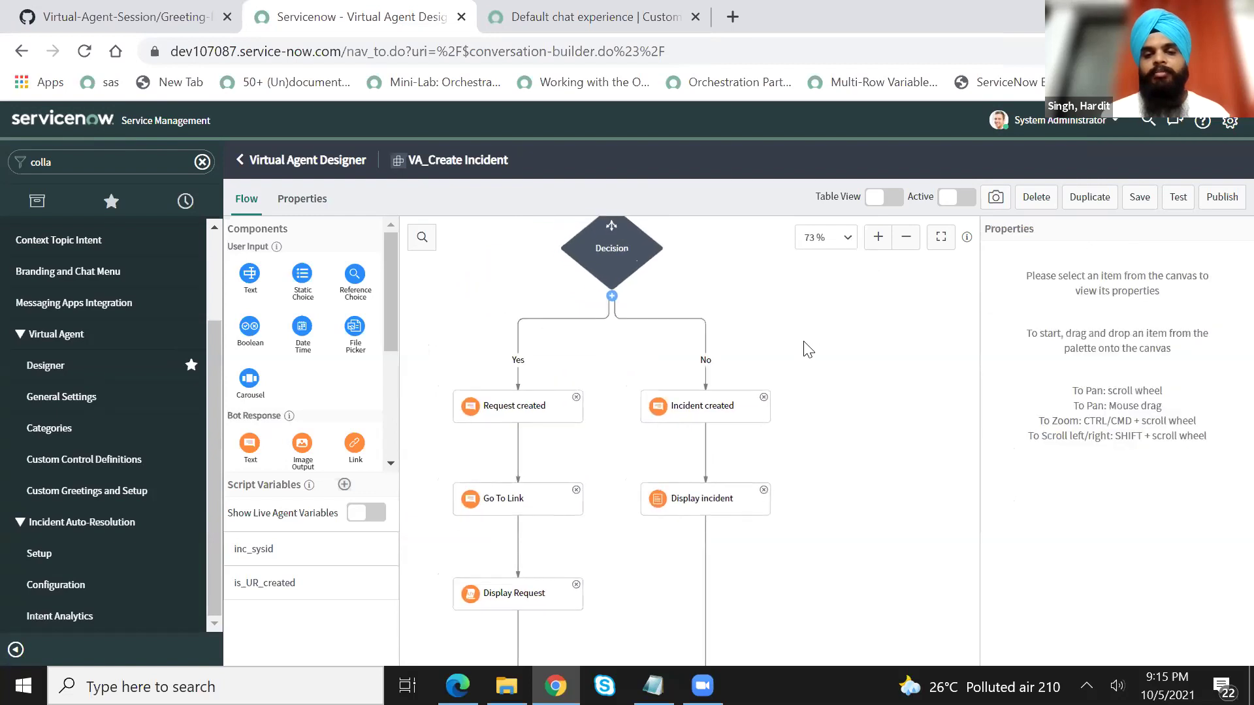
pyautogui.click(716, 408)
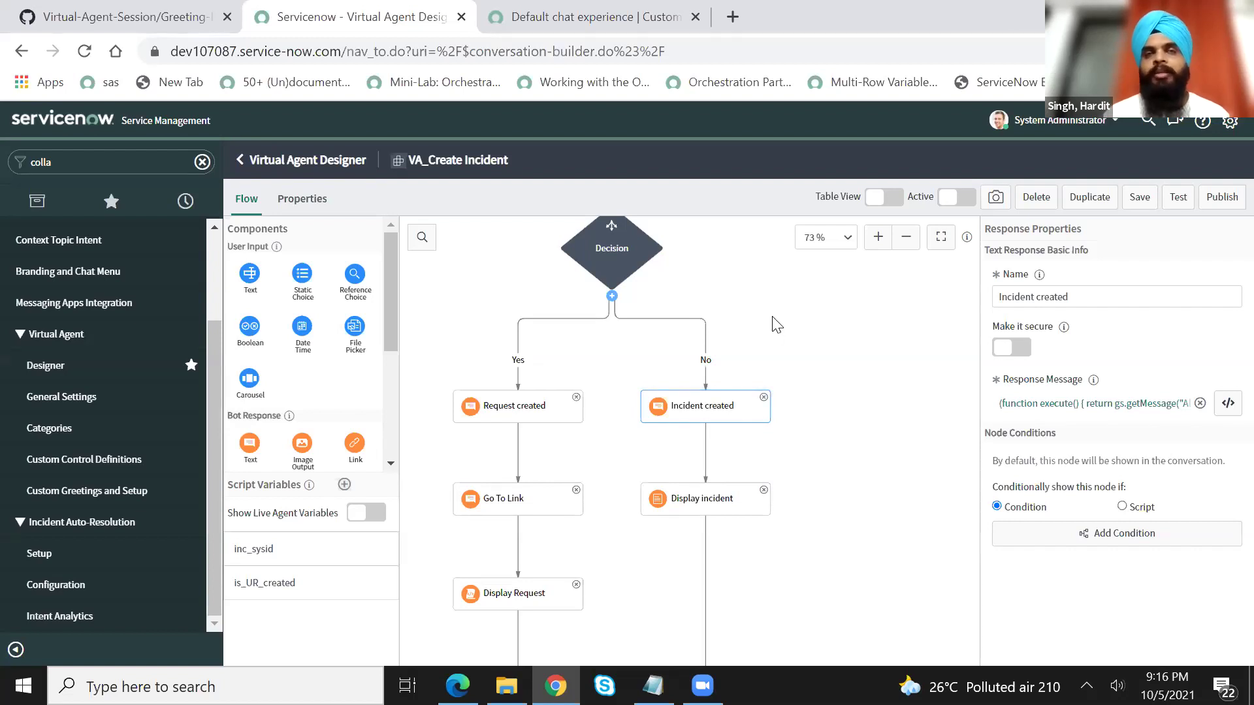
pyautogui.click(877, 237)
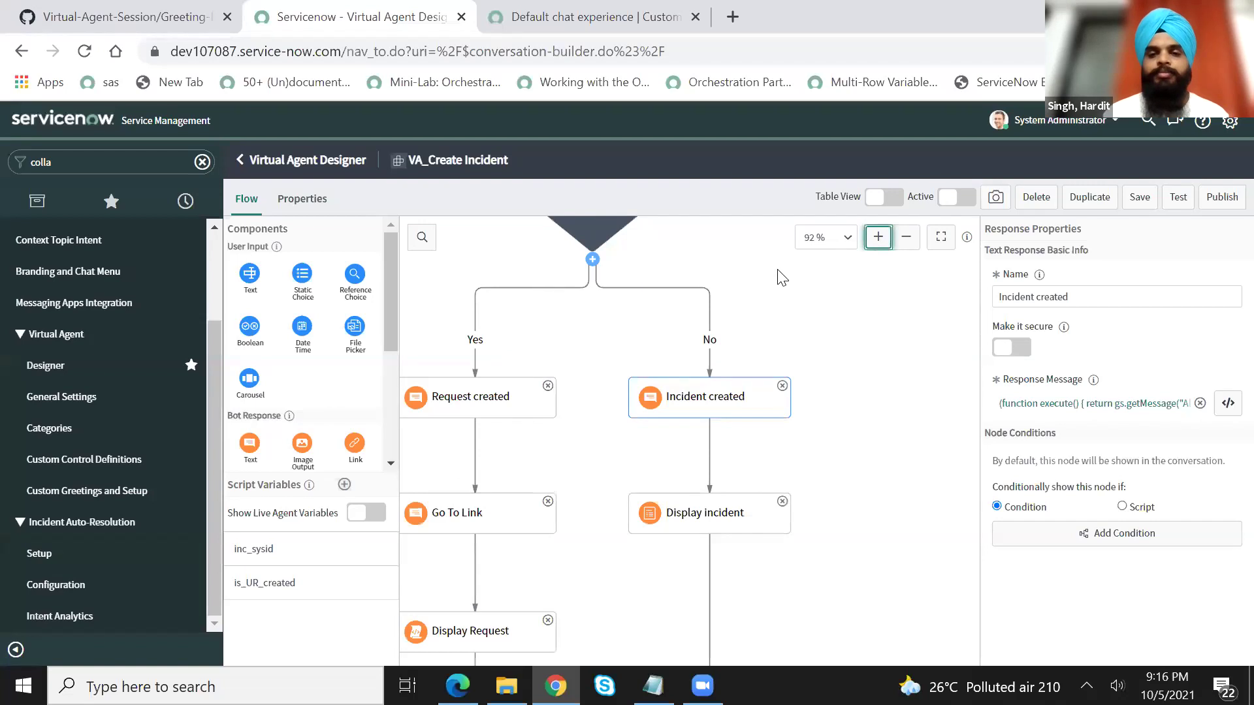
pyautogui.click(905, 237)
pyautogui.click(906, 237)
pyautogui.click(906, 237)
pyautogui.moveTo(736, 252); pyautogui.dragTo(733, 346)
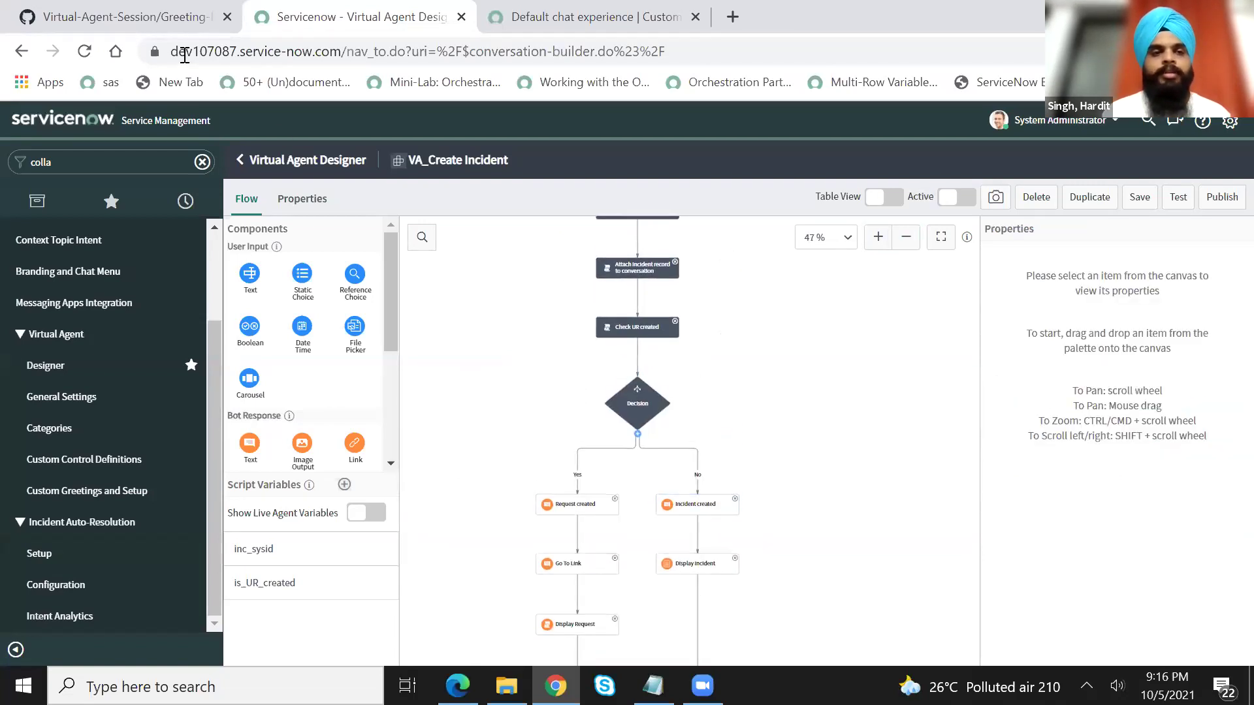
# - In the GitHub repository Virtual-Agent-Session, open Auto Assignment for Create Incident and copy its entire script
pyautogui.click(166, 16)
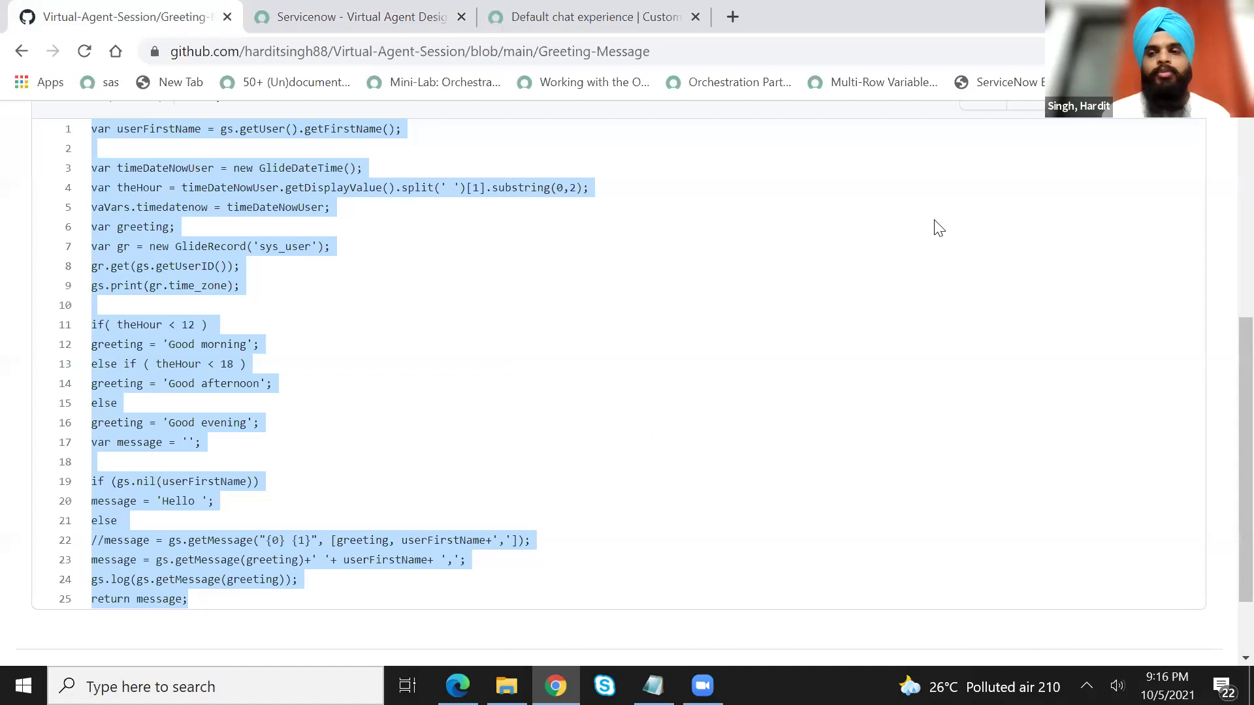
pyautogui.scroll(6, 1221, 218)
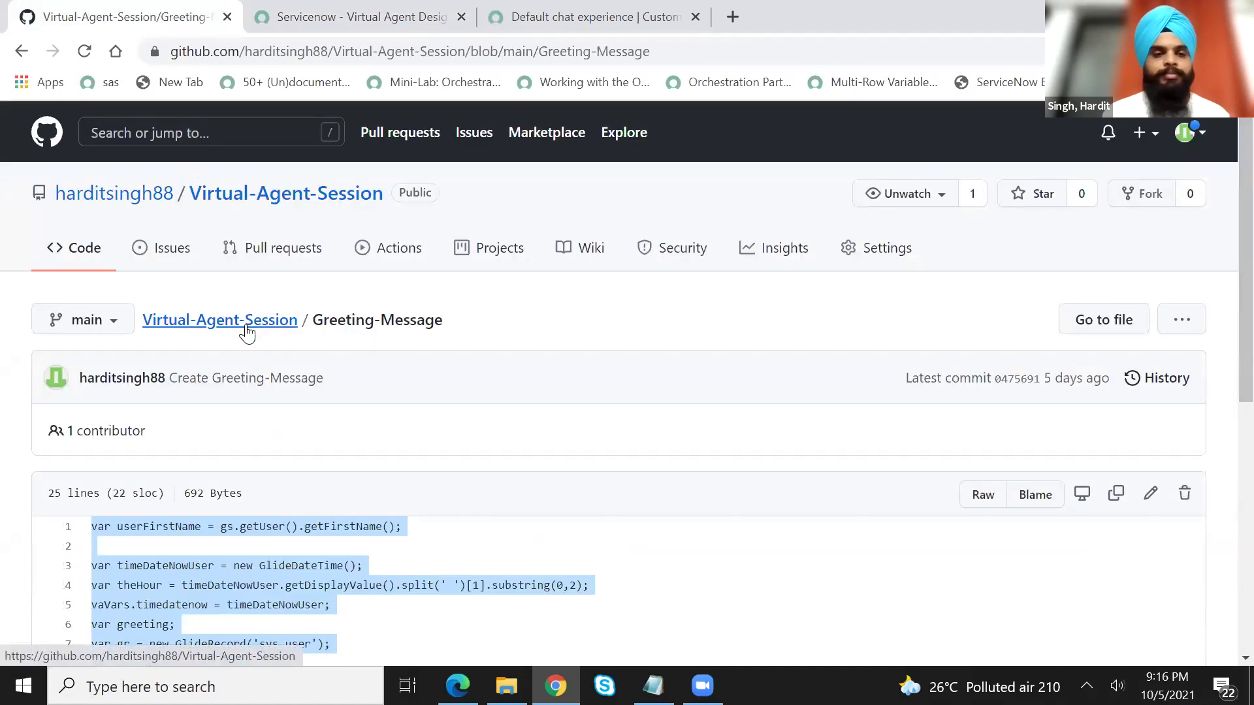
pyautogui.click(245, 330)
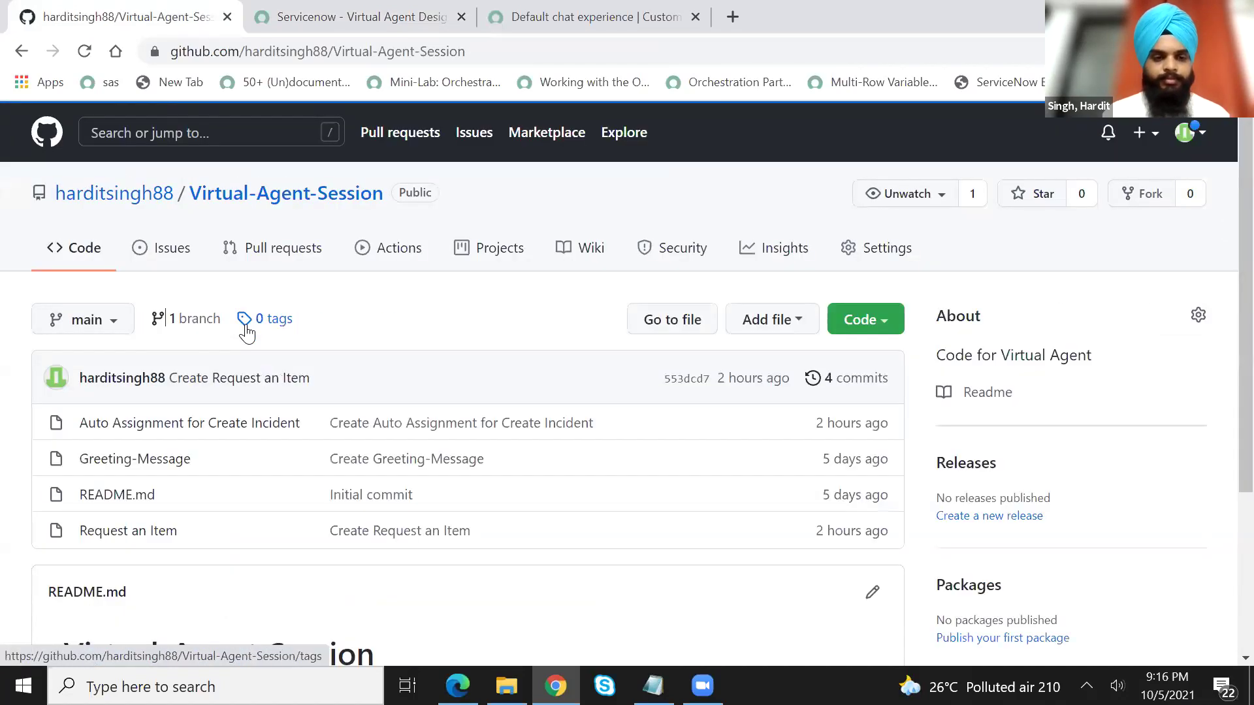
pyautogui.click(204, 422)
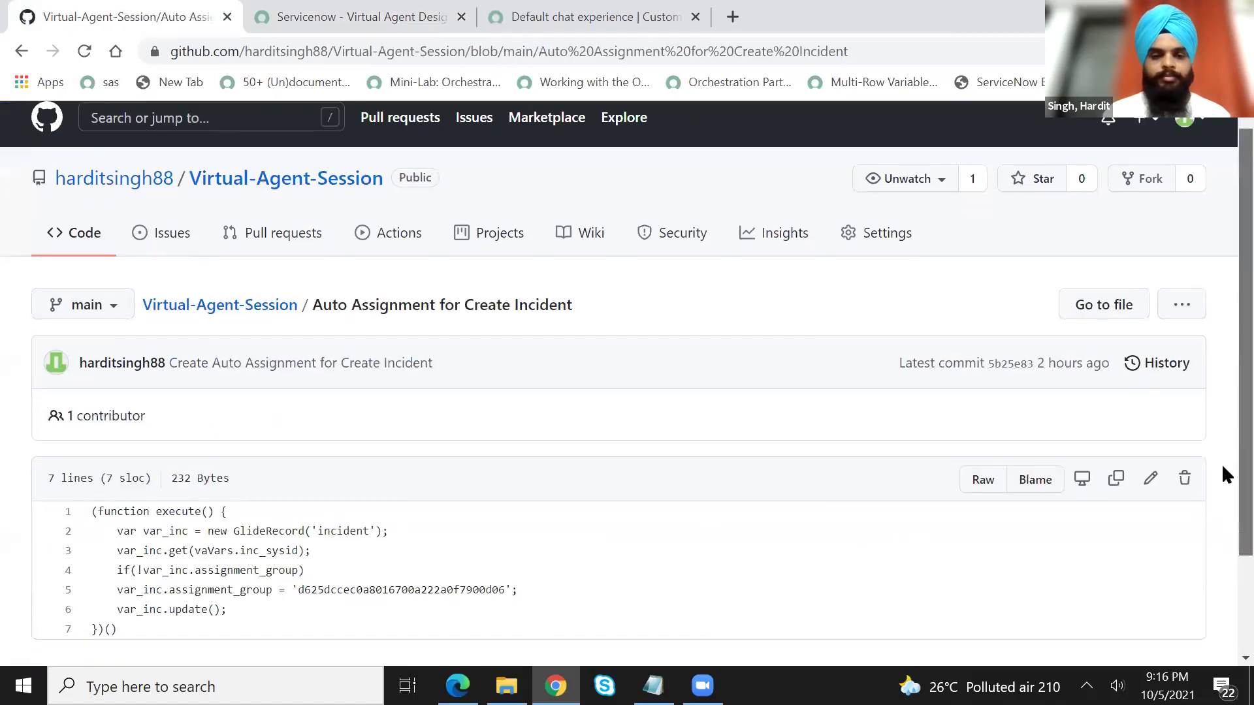
pyautogui.scroll(-2, 1223, 398)
pyautogui.moveTo(131, 543); pyautogui.dragTo(91, 424)
pyautogui.hotkey('ctrl', 'c')
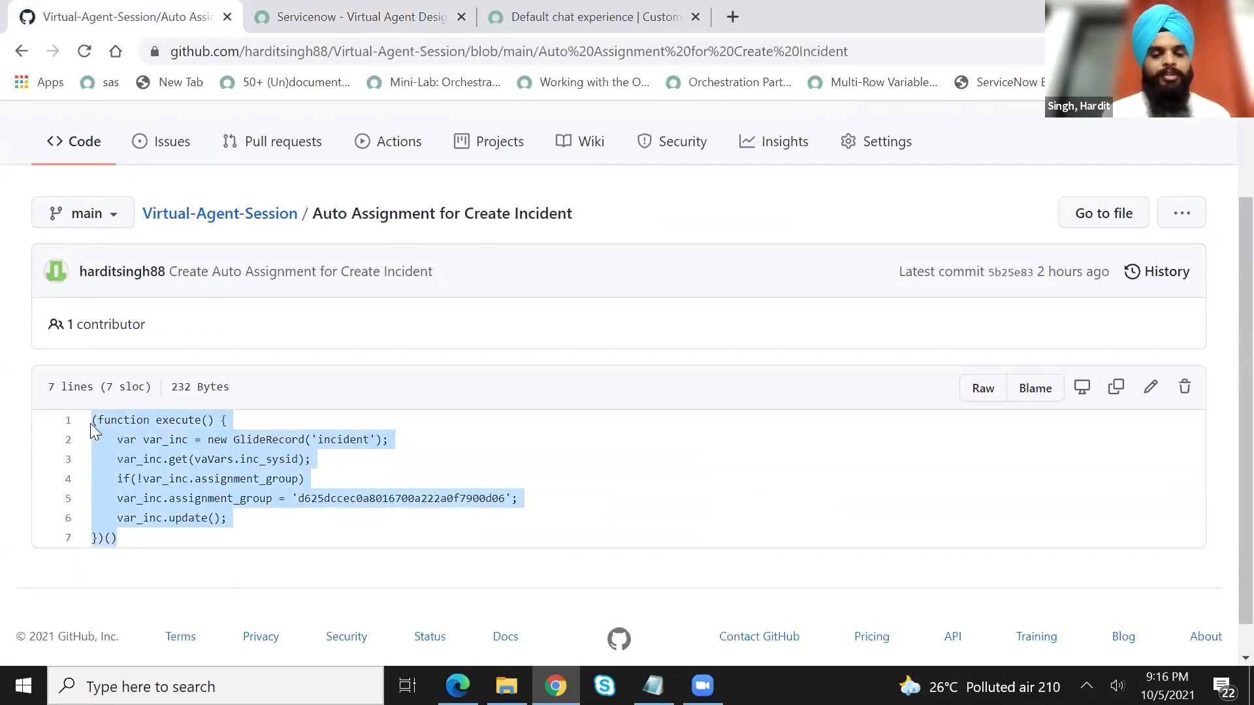
# - Back in the VA_Create Incident flow, add a Script Action node to the No branch directly before Incident created
pyautogui.click(342, 19)
pyautogui.moveTo(390, 339); pyautogui.dragTo(385, 445)
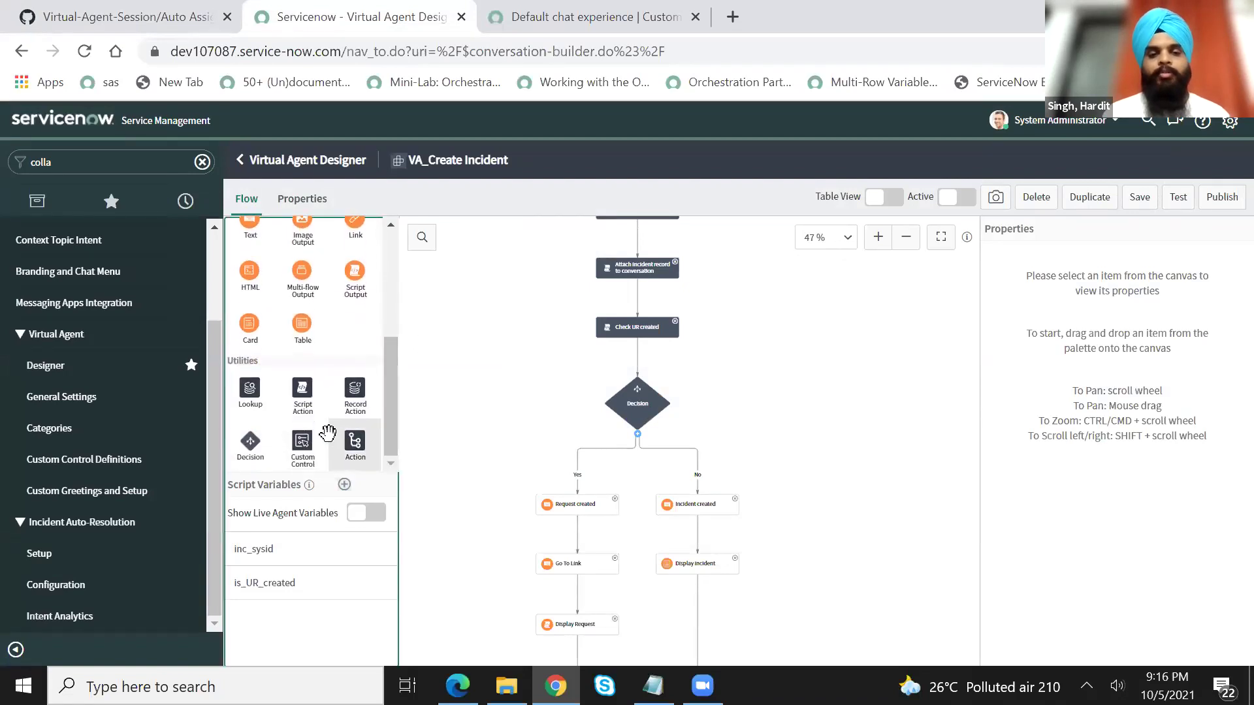
pyautogui.moveTo(304, 401); pyautogui.dragTo(717, 488)
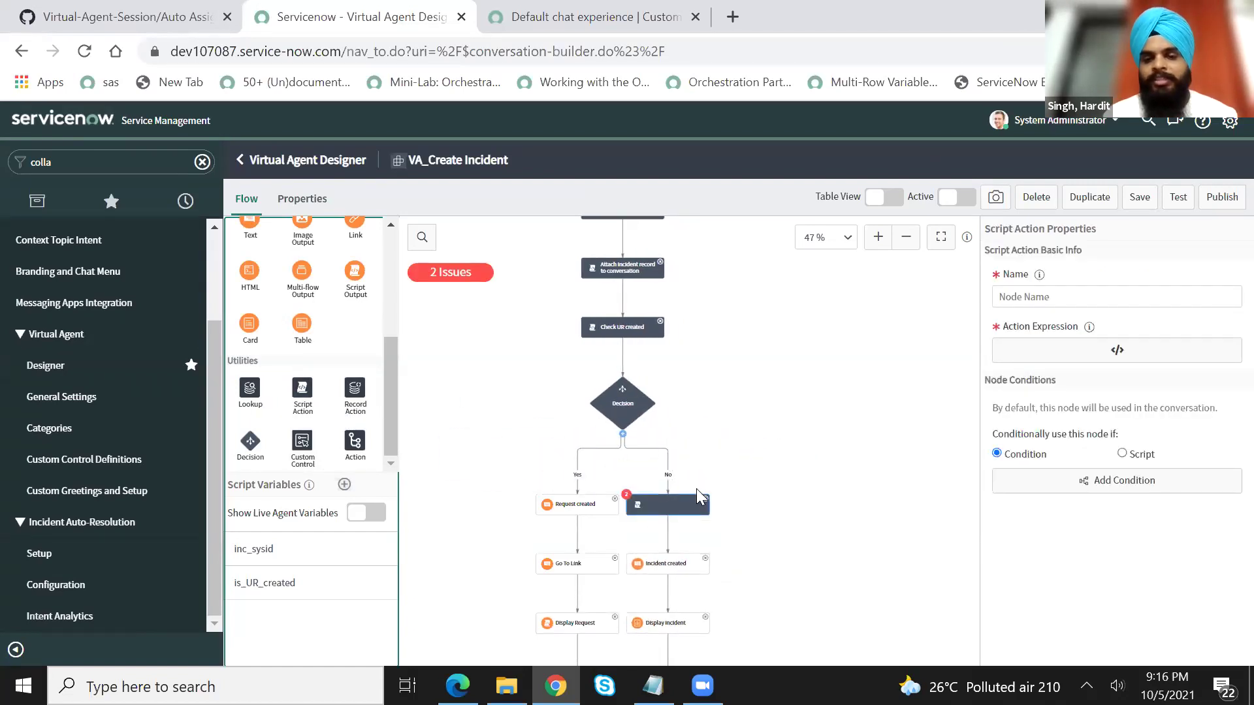
# - Name the new script action on the No branch "Assign the Incident"
pyautogui.click(878, 237)
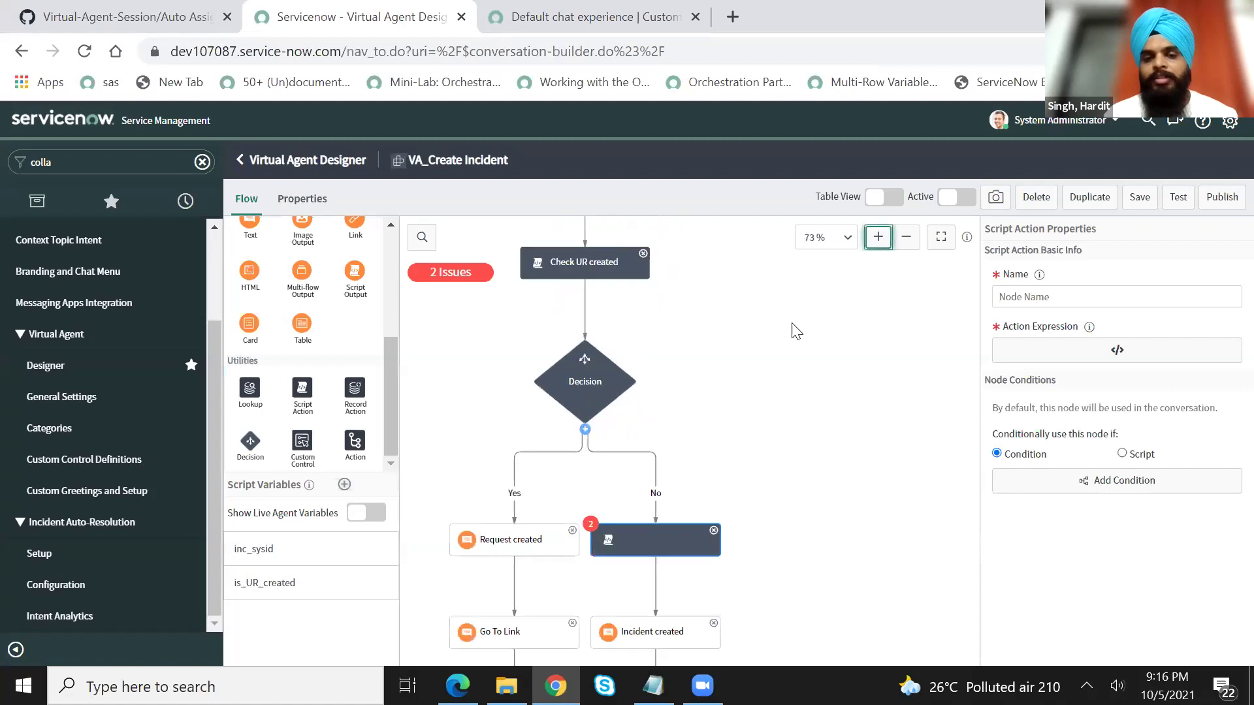
pyautogui.moveTo(820, 353); pyautogui.dragTo(881, 419)
pyautogui.click(665, 337)
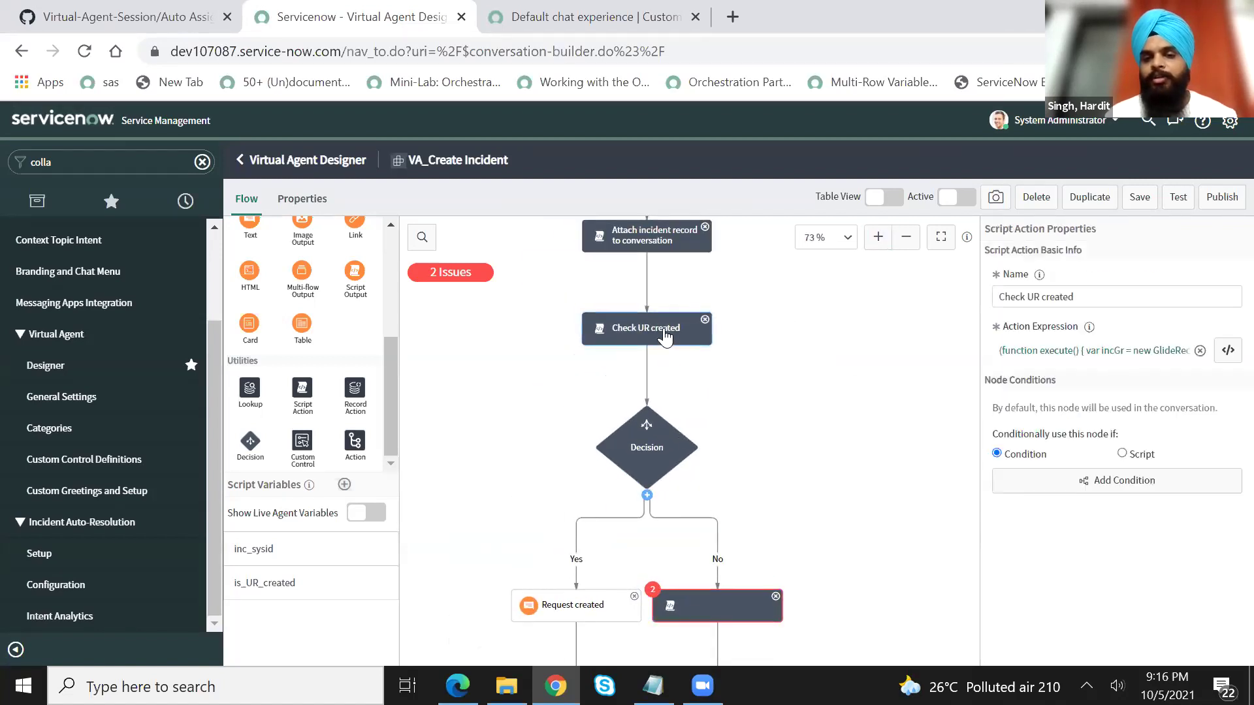
pyautogui.click(755, 372)
pyautogui.scroll(-1, 764, 363)
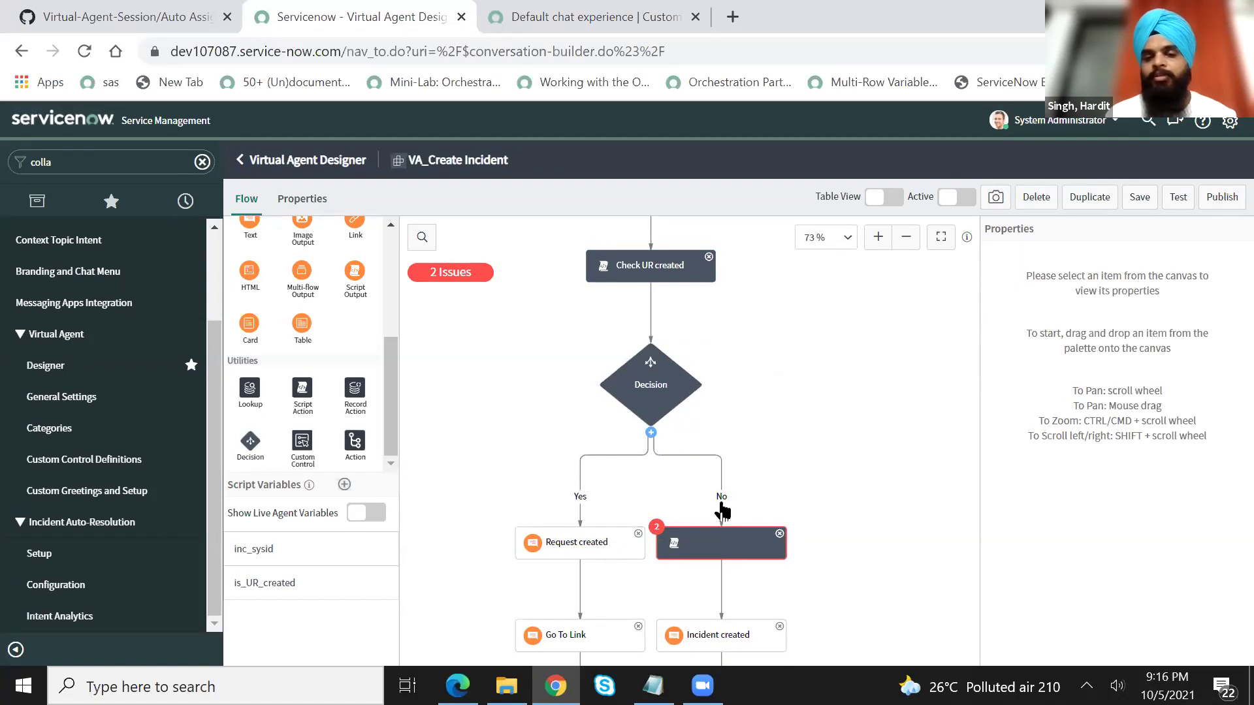
pyautogui.click(721, 543)
pyautogui.click(1082, 296)
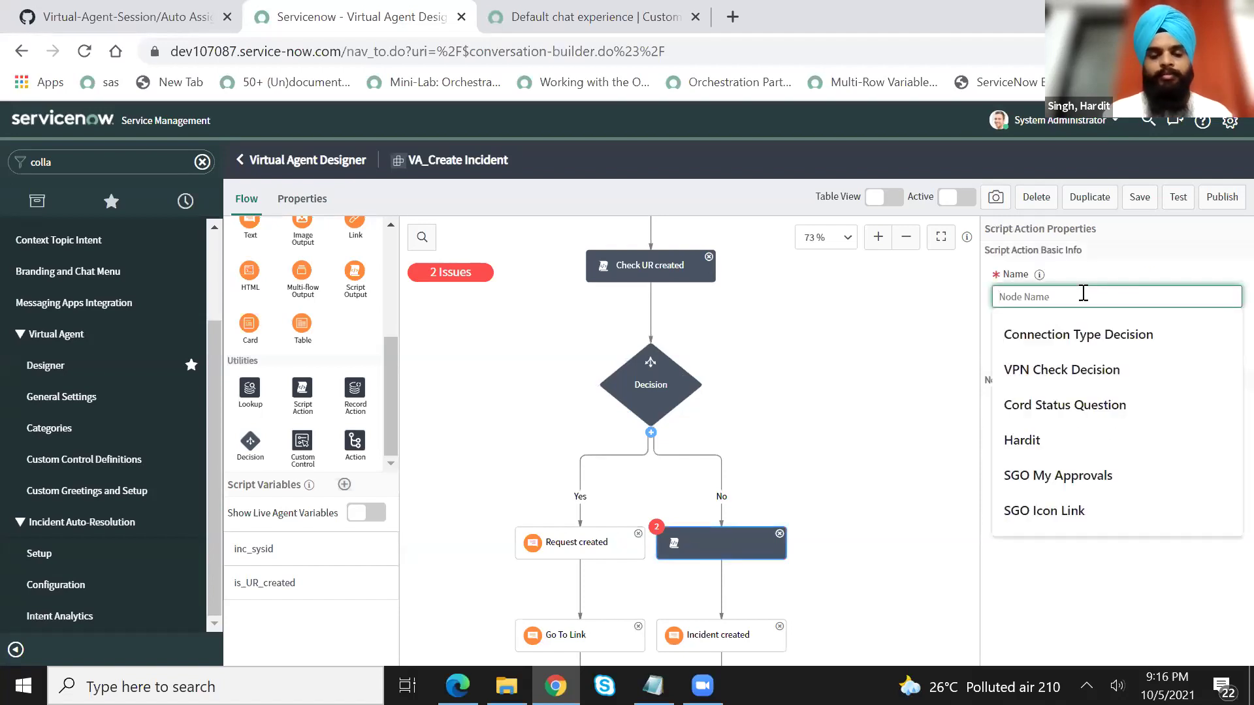
pyautogui.write('Assign')
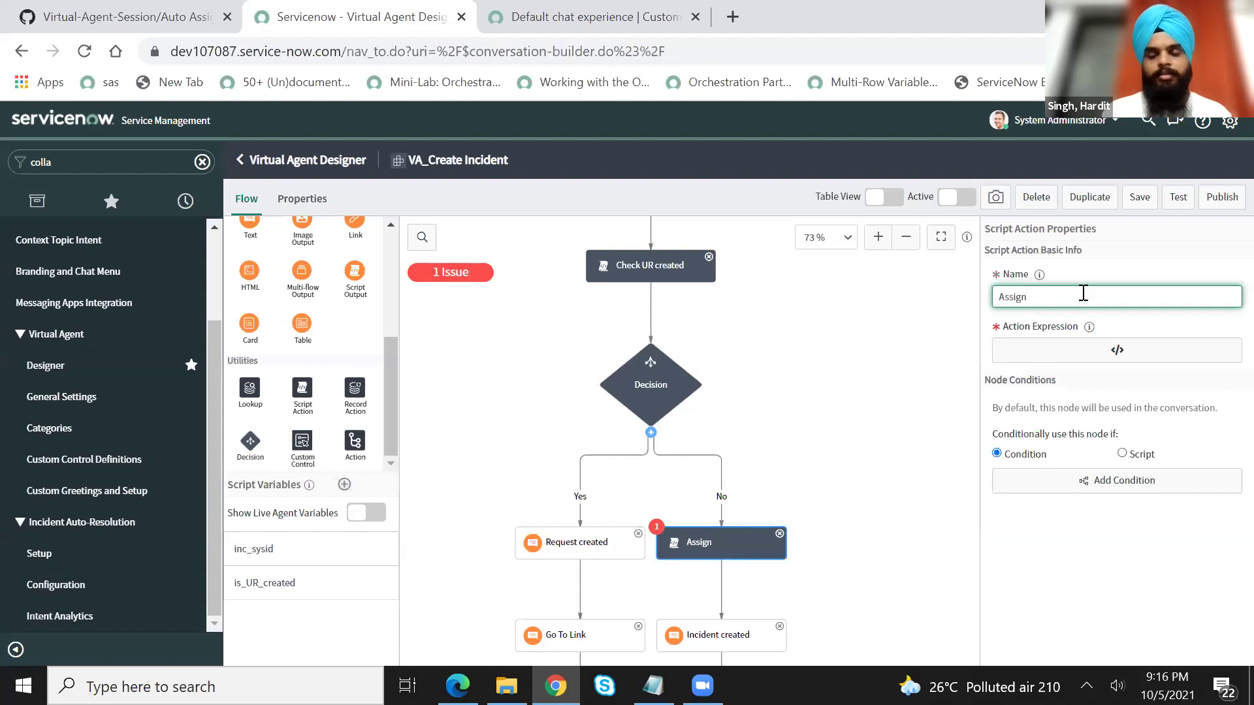
pyautogui.write(' the Incident')
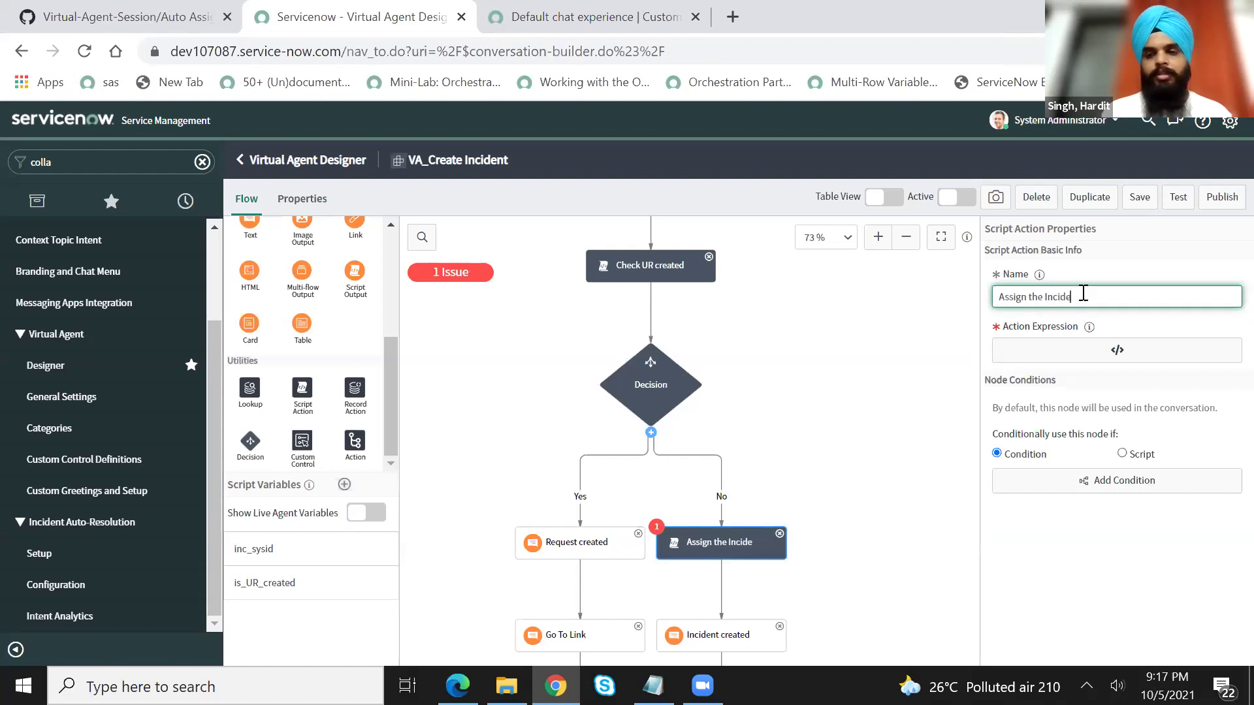
# - Replace the entire default action expression of Assign the Incident with the copied auto-assignment script
pyautogui.click(1086, 349)
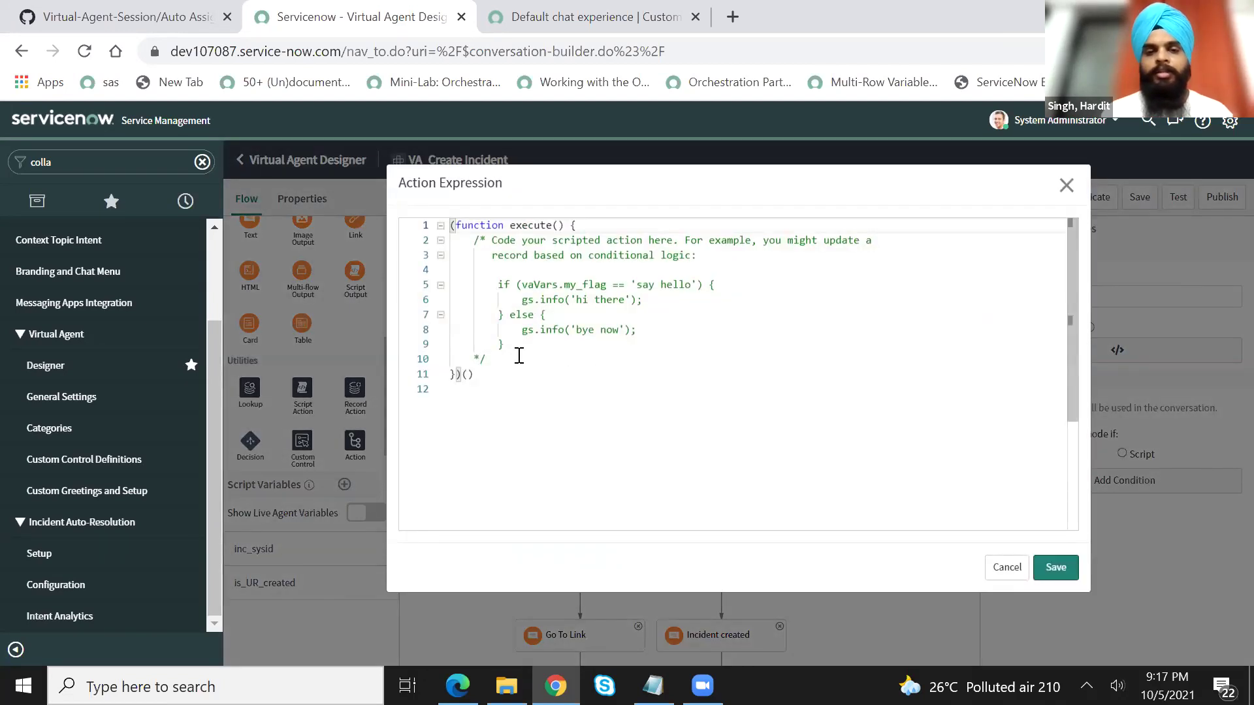
pyautogui.click(516, 356)
pyautogui.moveTo(483, 359); pyautogui.dragTo(473, 242)
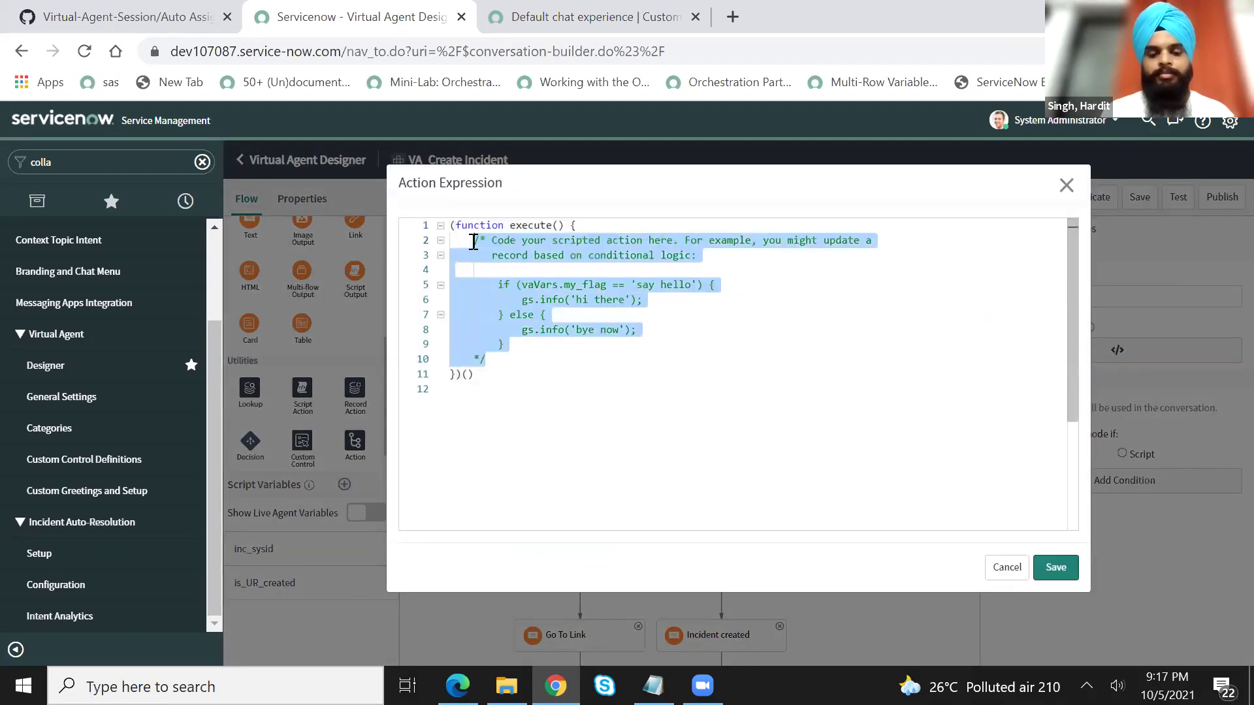
pyautogui.hotkey('ctrl', 'v')
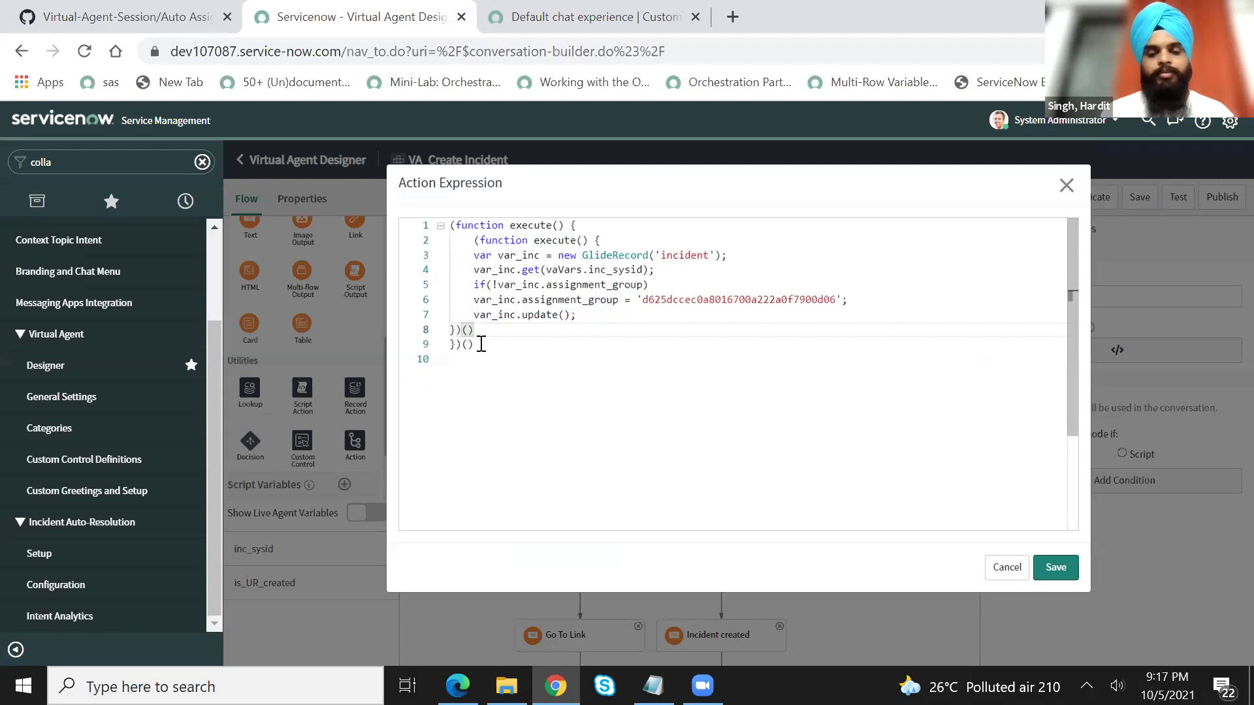
pyautogui.hotkey('ctrl', 'a')
pyautogui.hotkey('ctrl', 'v')
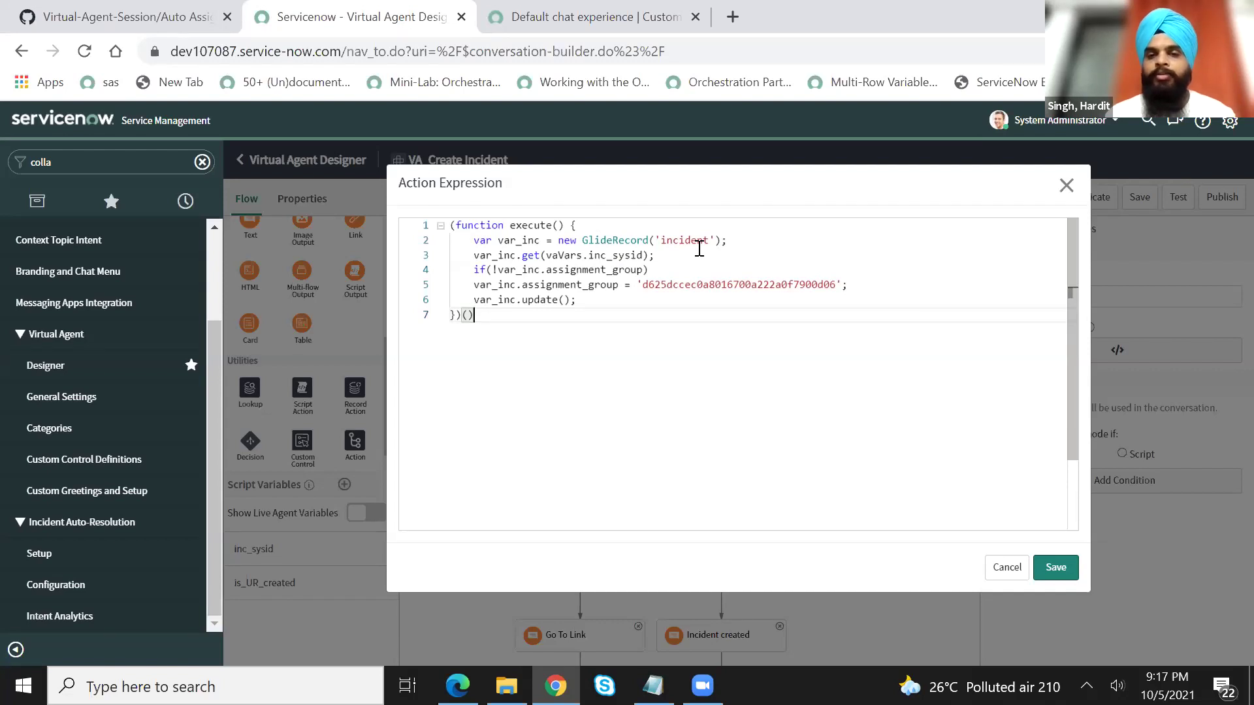
# - Add the comment "//Service Desk" after the line that sets var_inc.assignment_group, and save the script
pyautogui.click(625, 254)
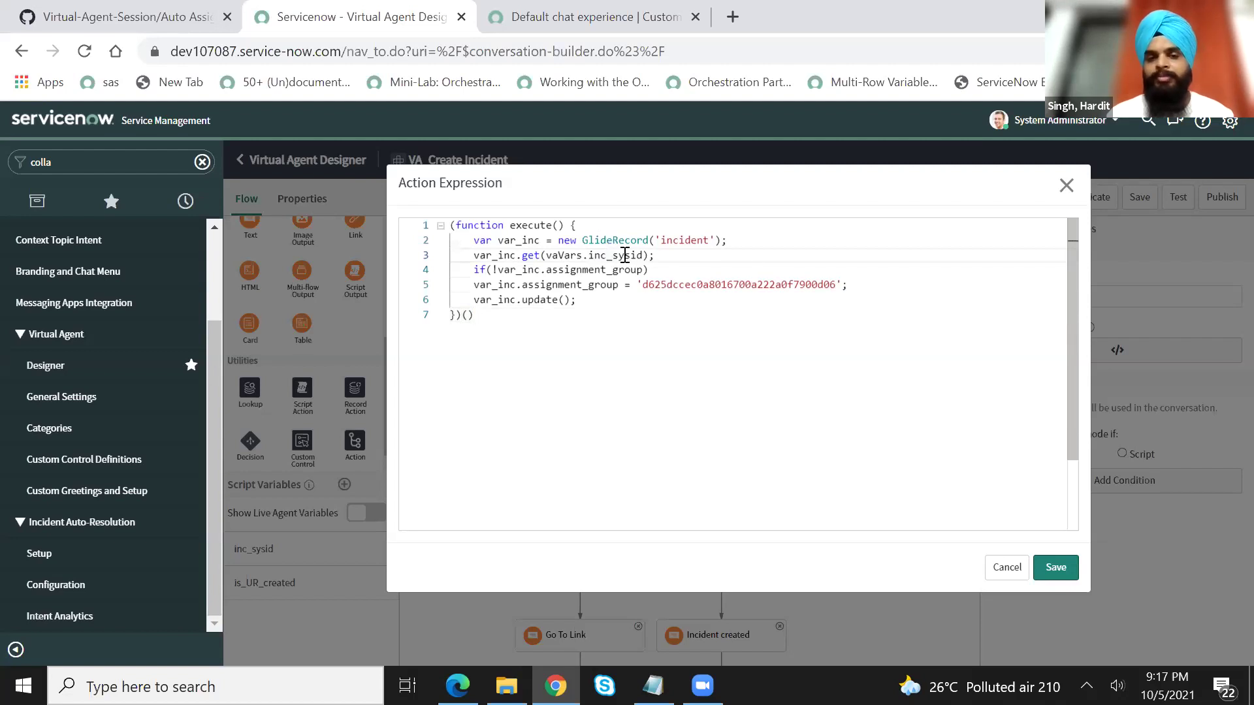
pyautogui.doubleClick(522, 269)
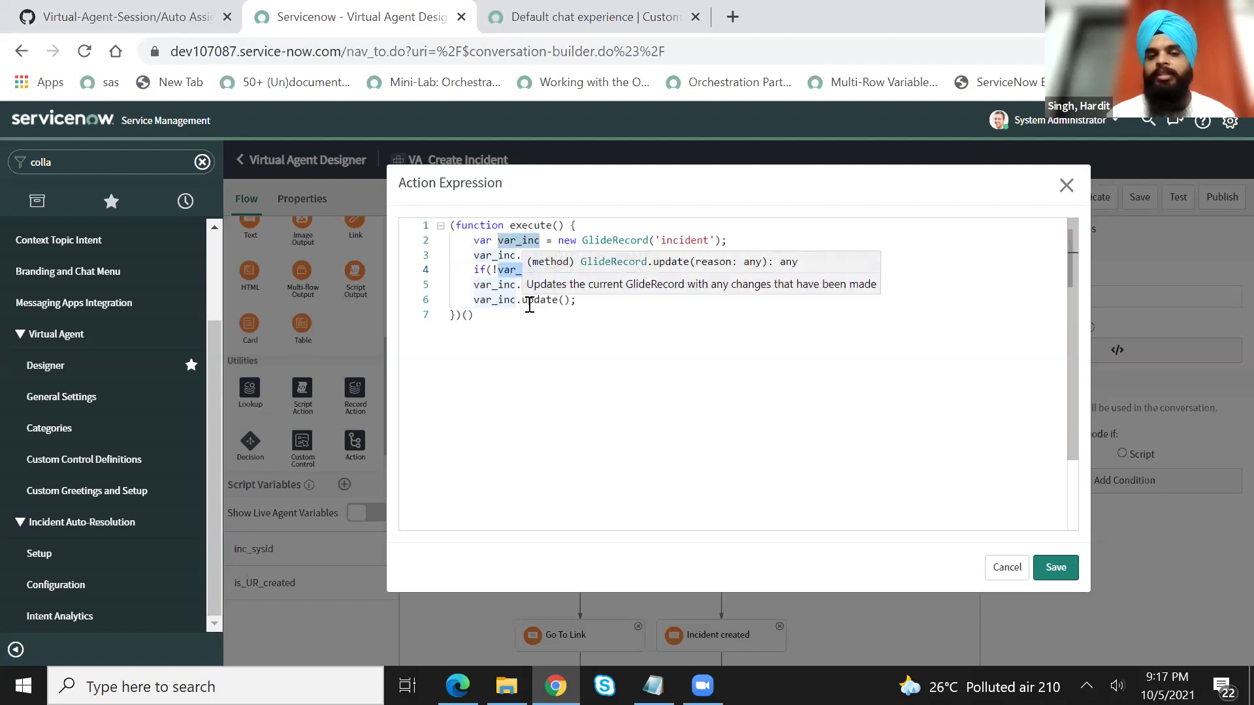
pyautogui.click(619, 327)
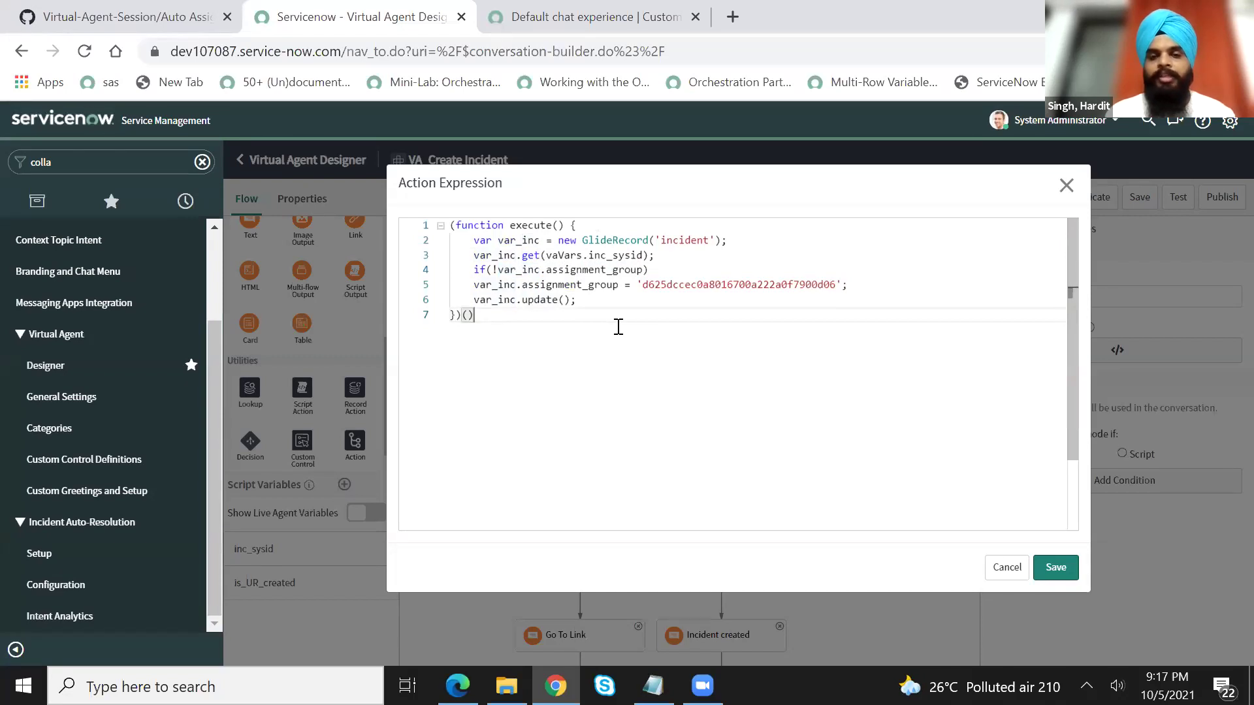
pyautogui.click(878, 289)
pyautogui.write('//')
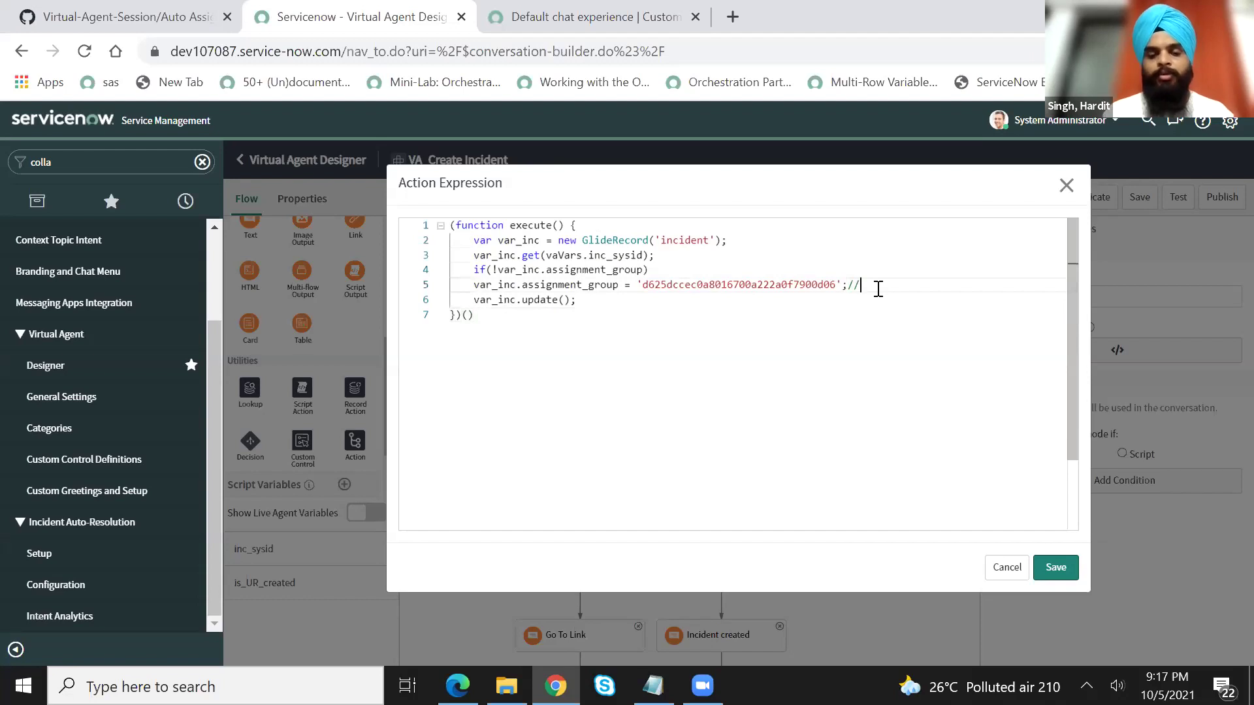
pyautogui.write('Service Desk')
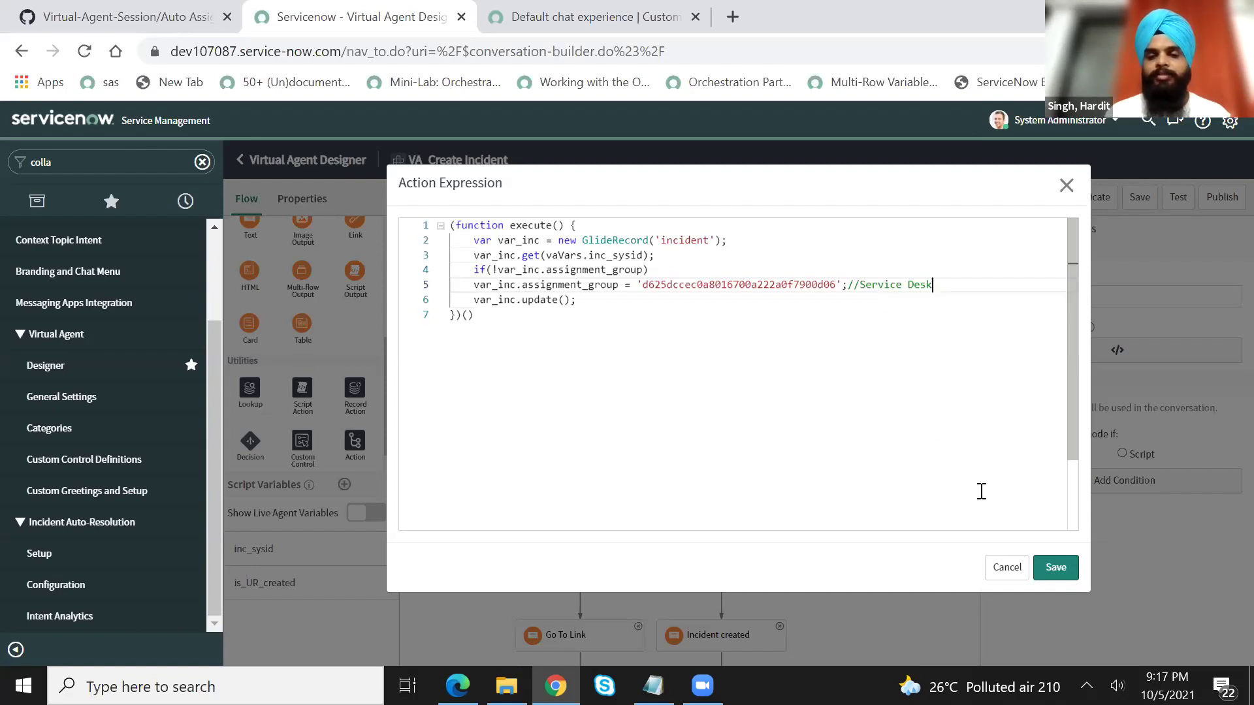
pyautogui.click(1057, 574)
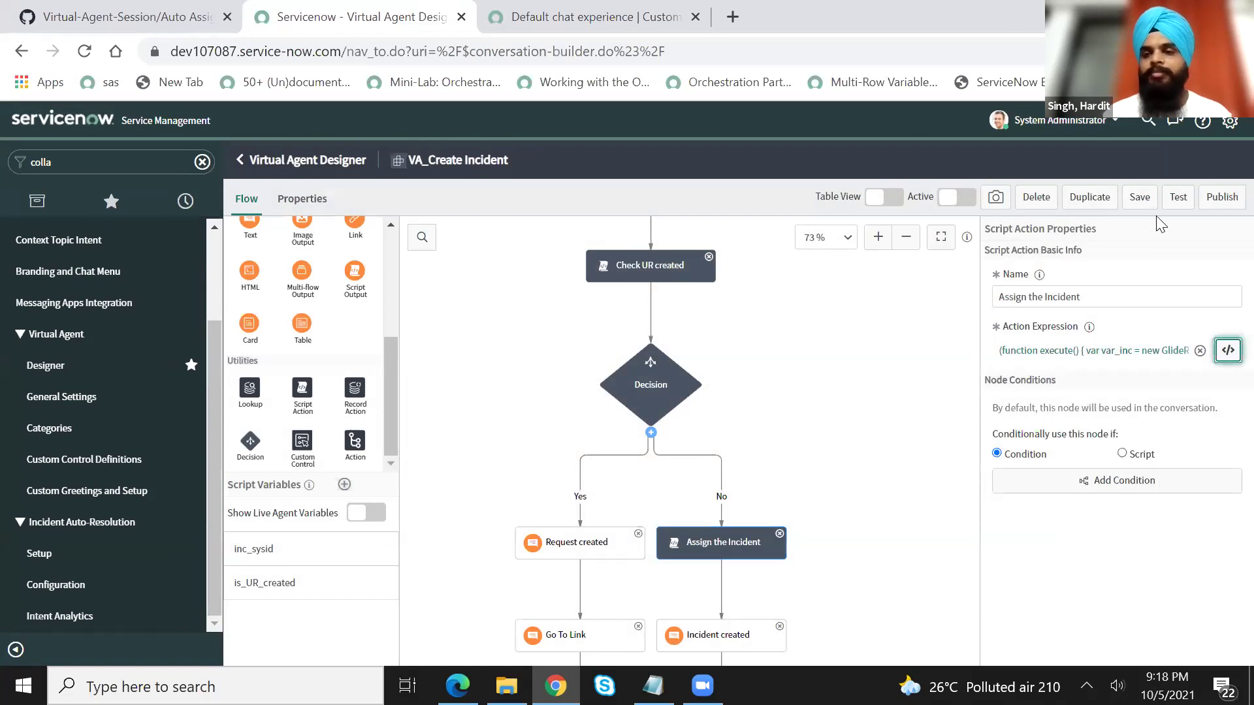
# - Save and publish the VA_Create Incident topic block
pyautogui.click(1141, 200)
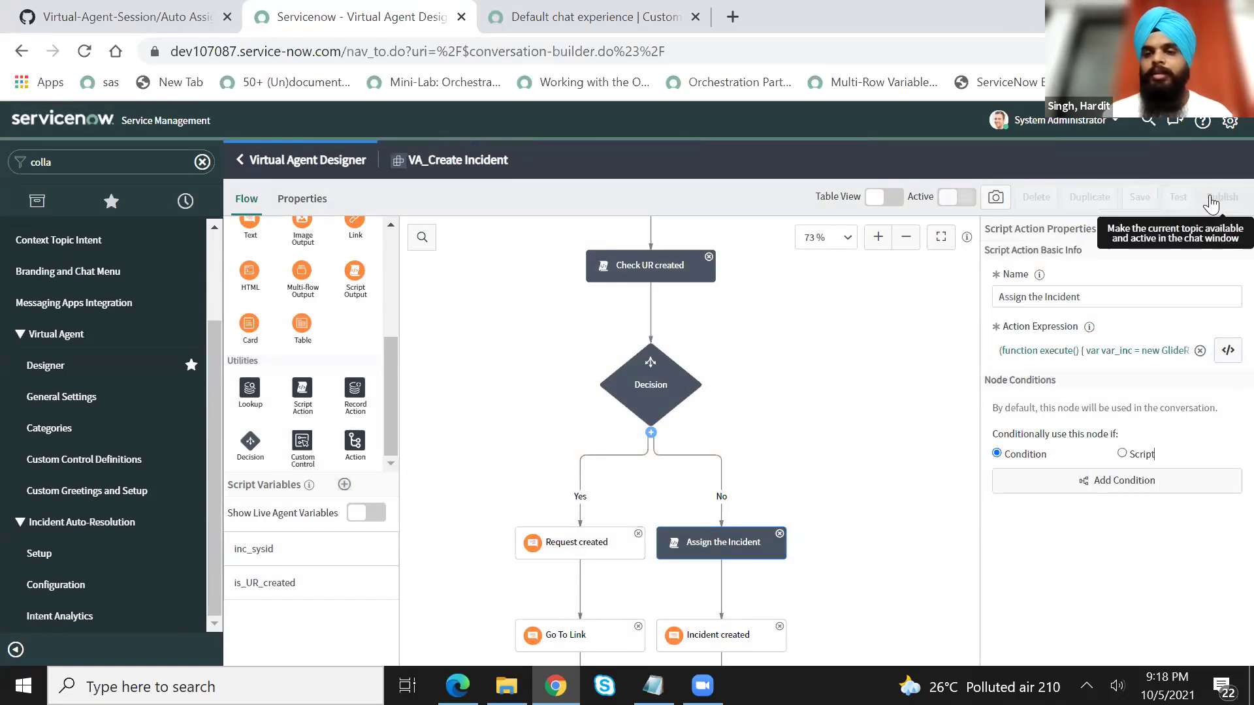
pyautogui.click(1212, 202)
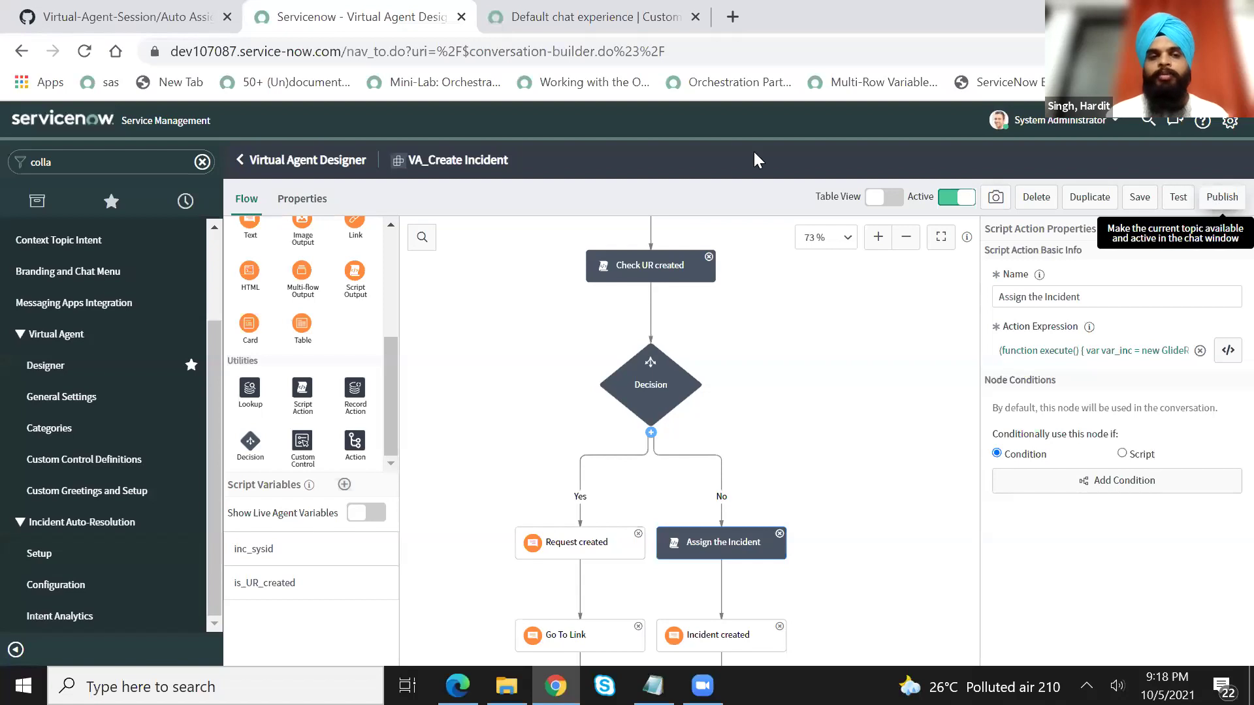
# - Return to the topic list, find and open the Generate an Incident topic, and examine the Short Desc input's prompt
pyautogui.click(337, 162)
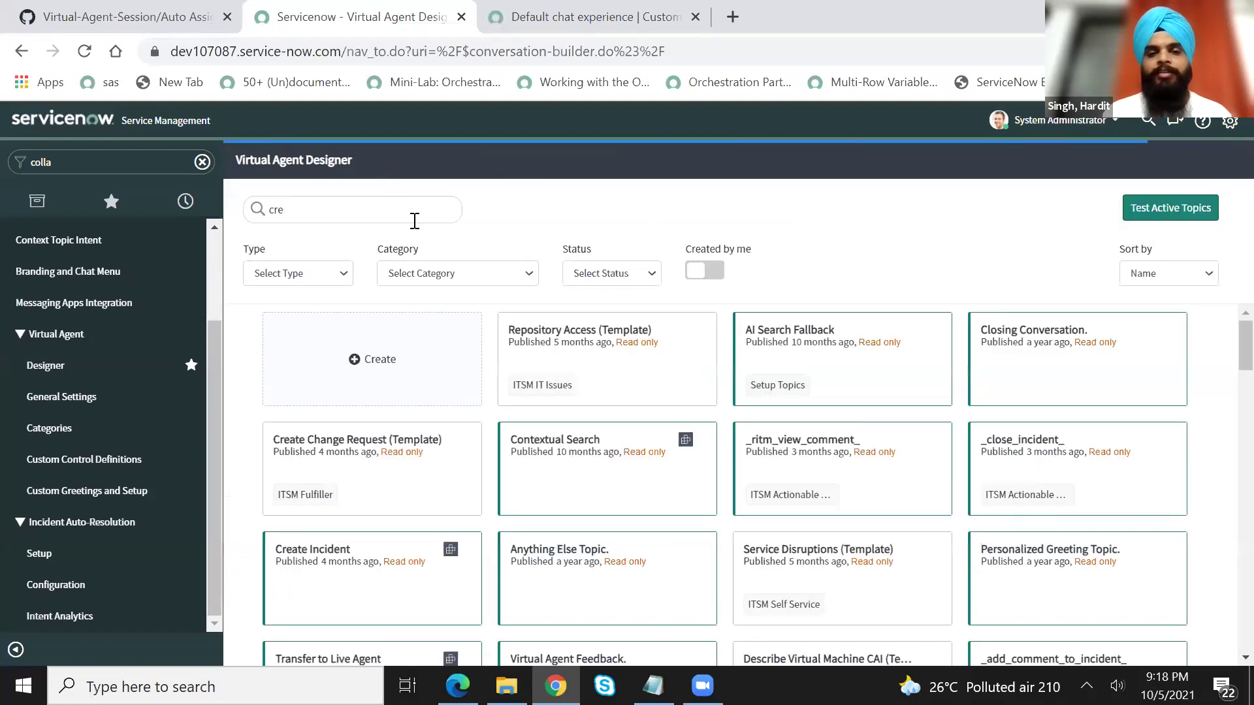
pyautogui.click(414, 221)
pyautogui.hotkey('ctrl', 'a')
pyautogui.write('ge')
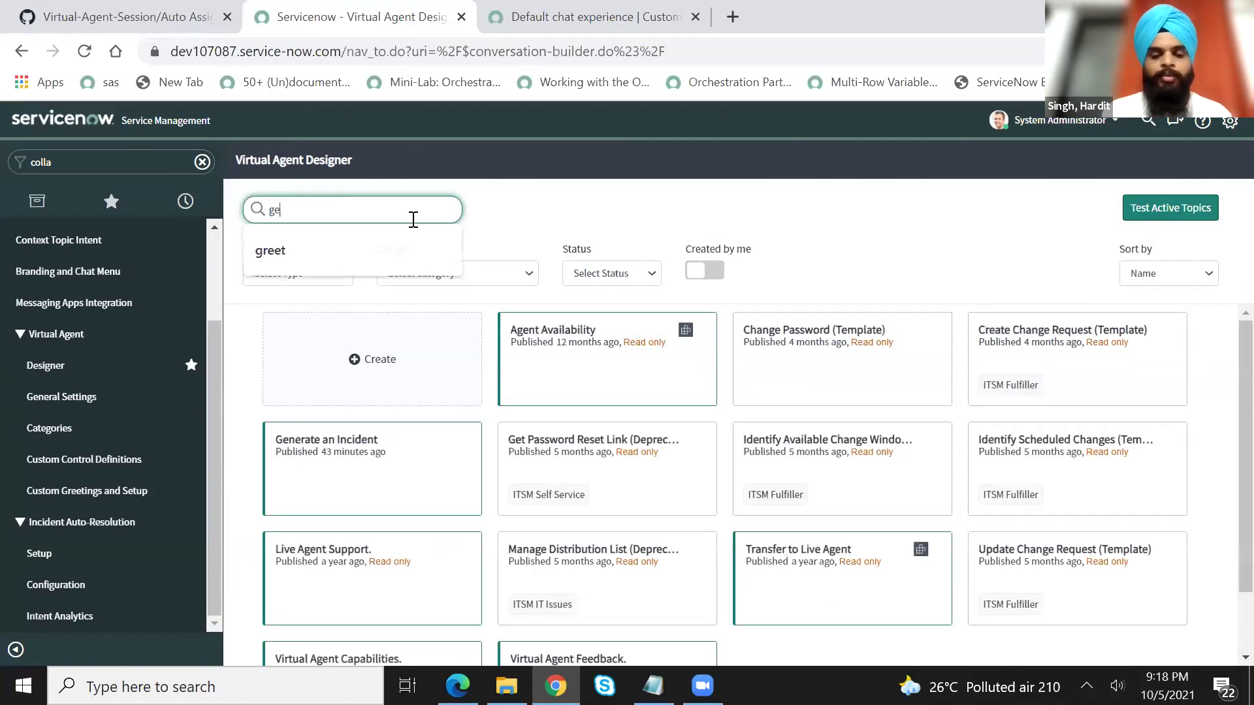
pyautogui.write('n')
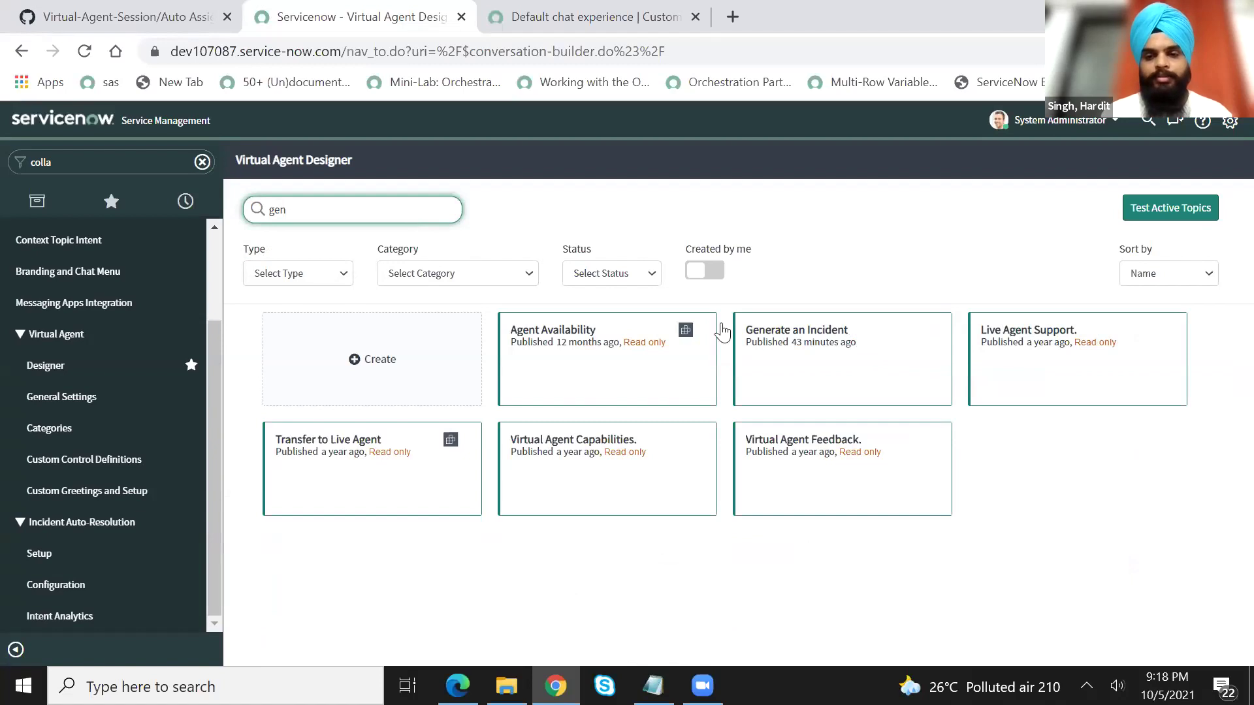
pyautogui.click(846, 366)
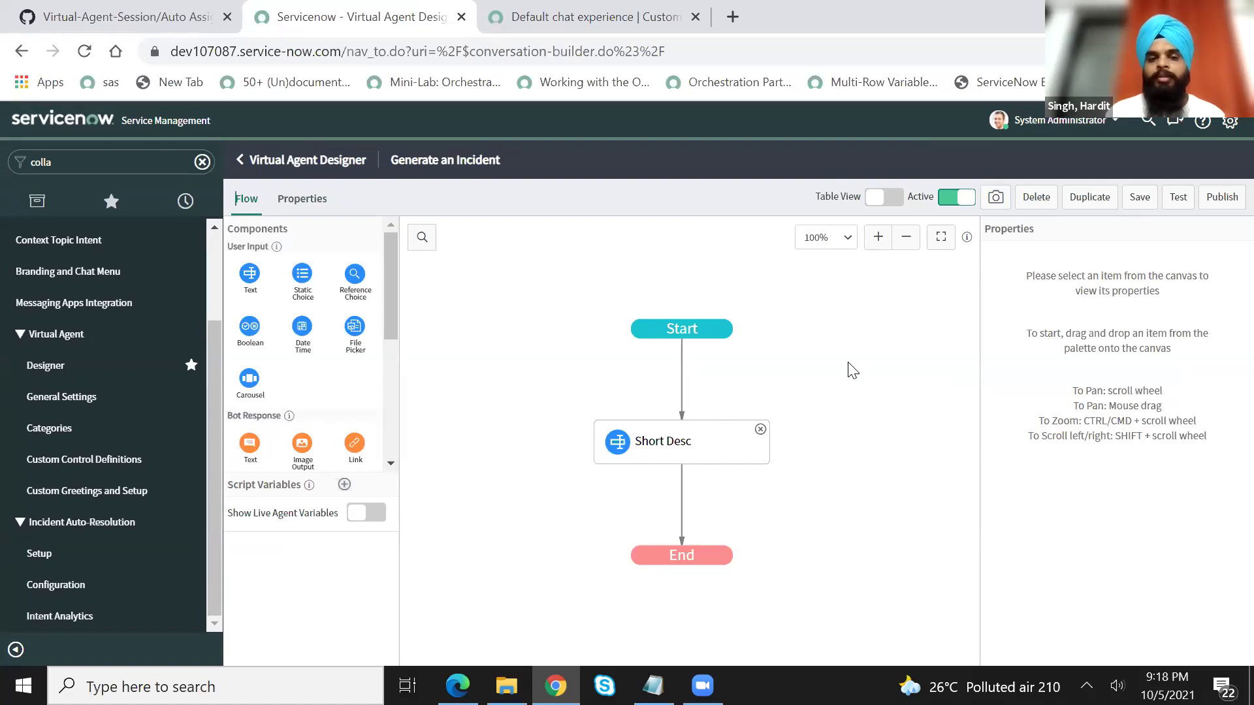
pyautogui.click(676, 449)
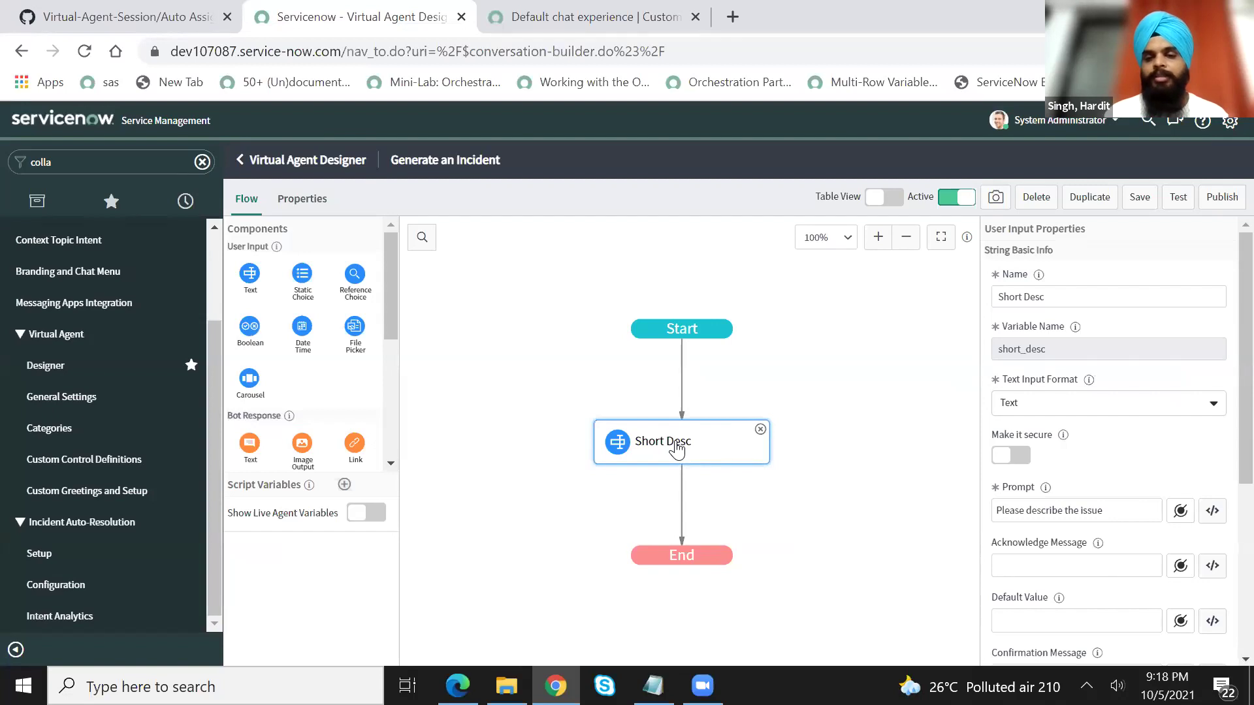
pyautogui.moveTo(1124, 512); pyautogui.dragTo(976, 522)
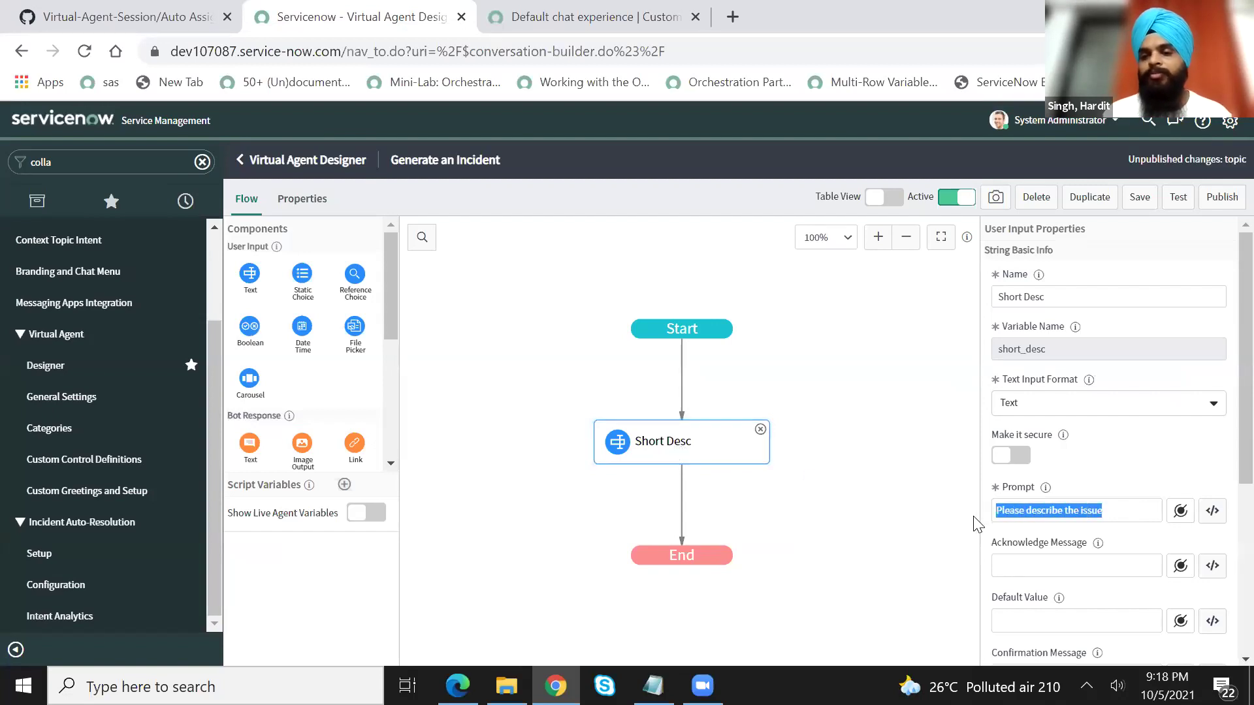
# - Add a Topic Block node directly after Short Desc and set its topic block to VA_Create Incident
pyautogui.scroll(-5, 385, 380)
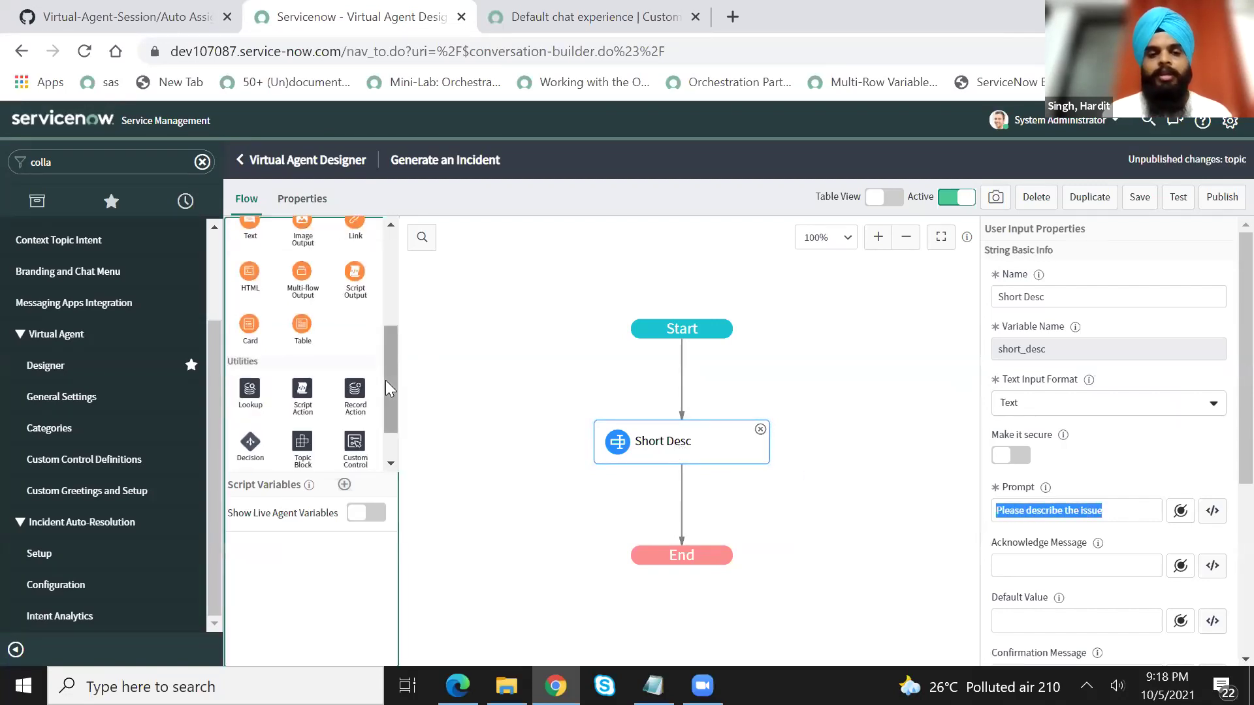
pyautogui.moveTo(303, 392); pyautogui.dragTo(702, 508)
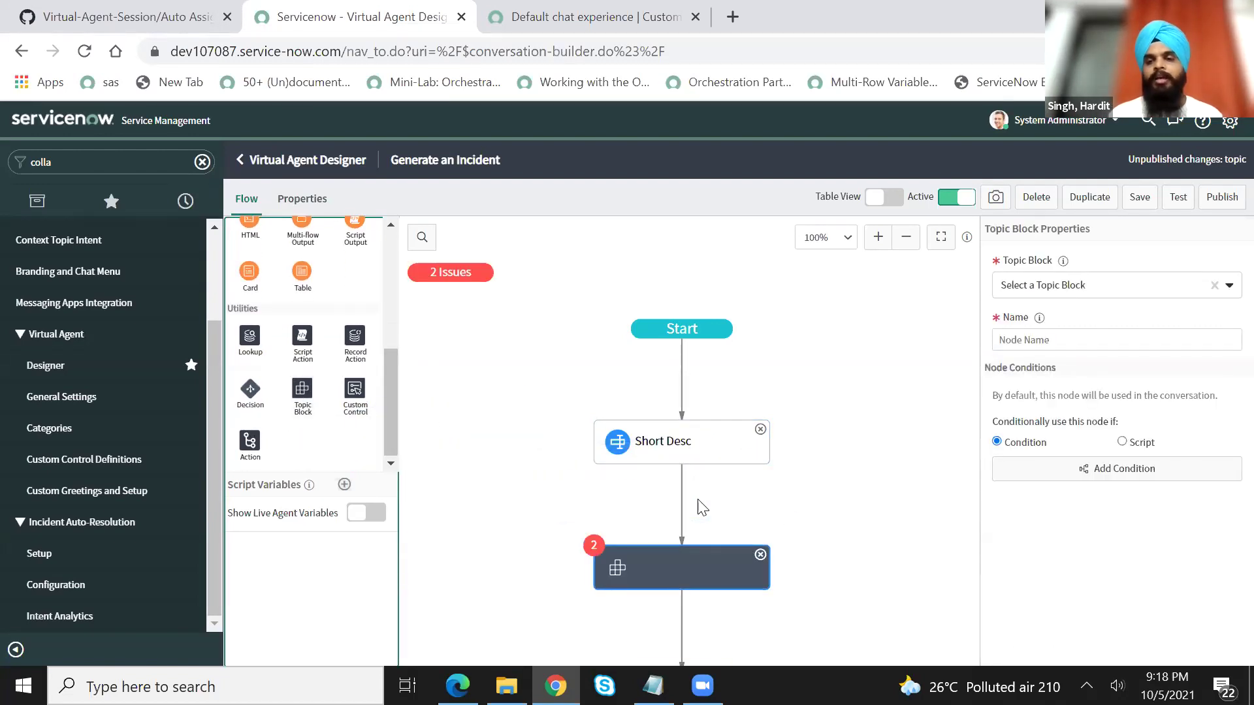
pyautogui.click(1195, 295)
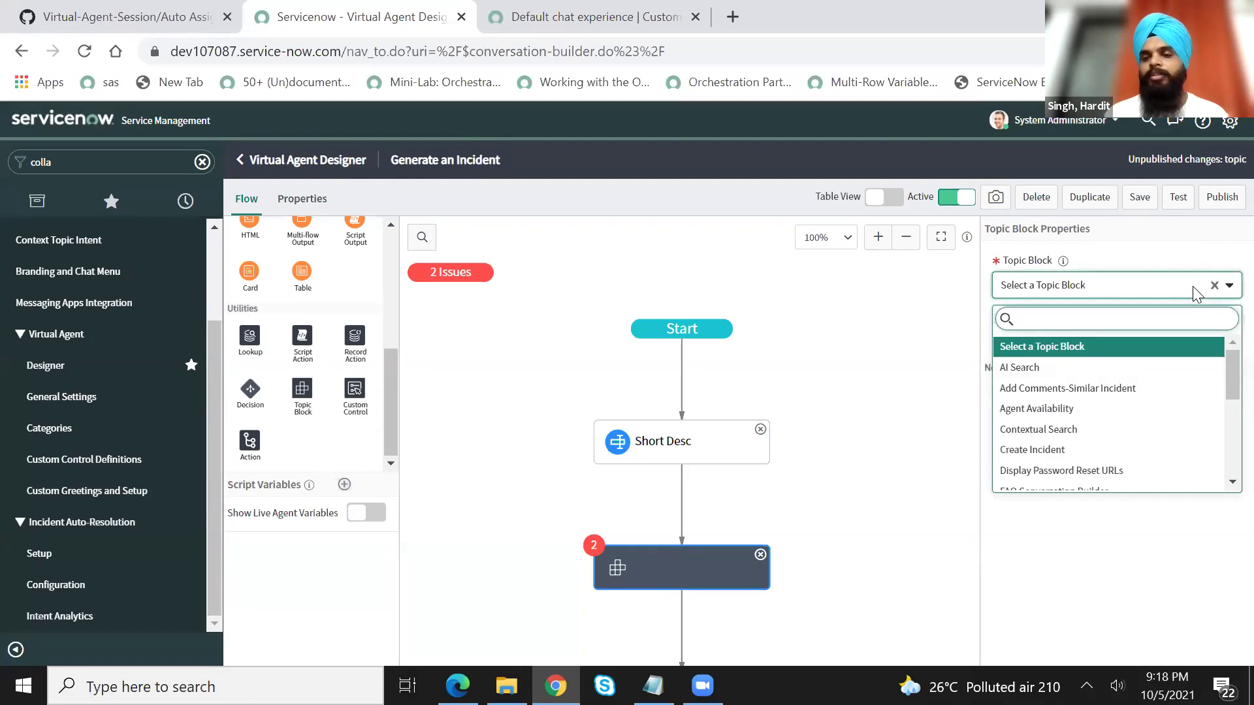
pyautogui.write('va')
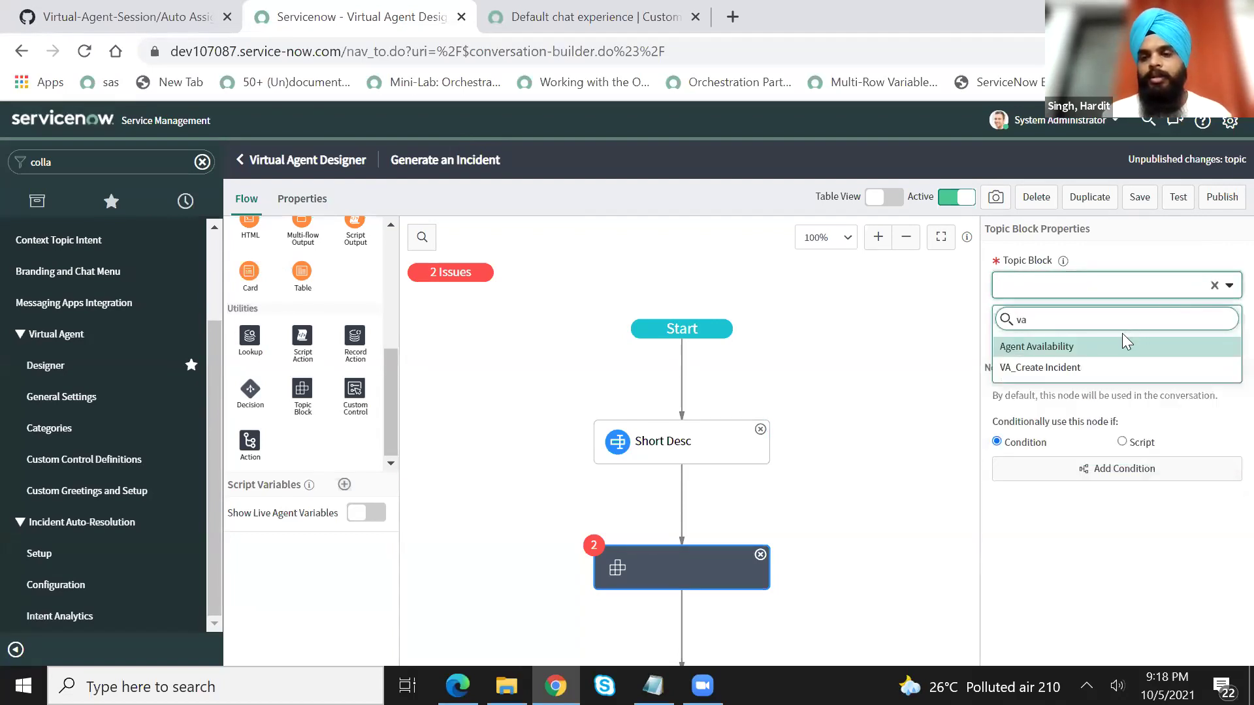
pyautogui.click(1104, 367)
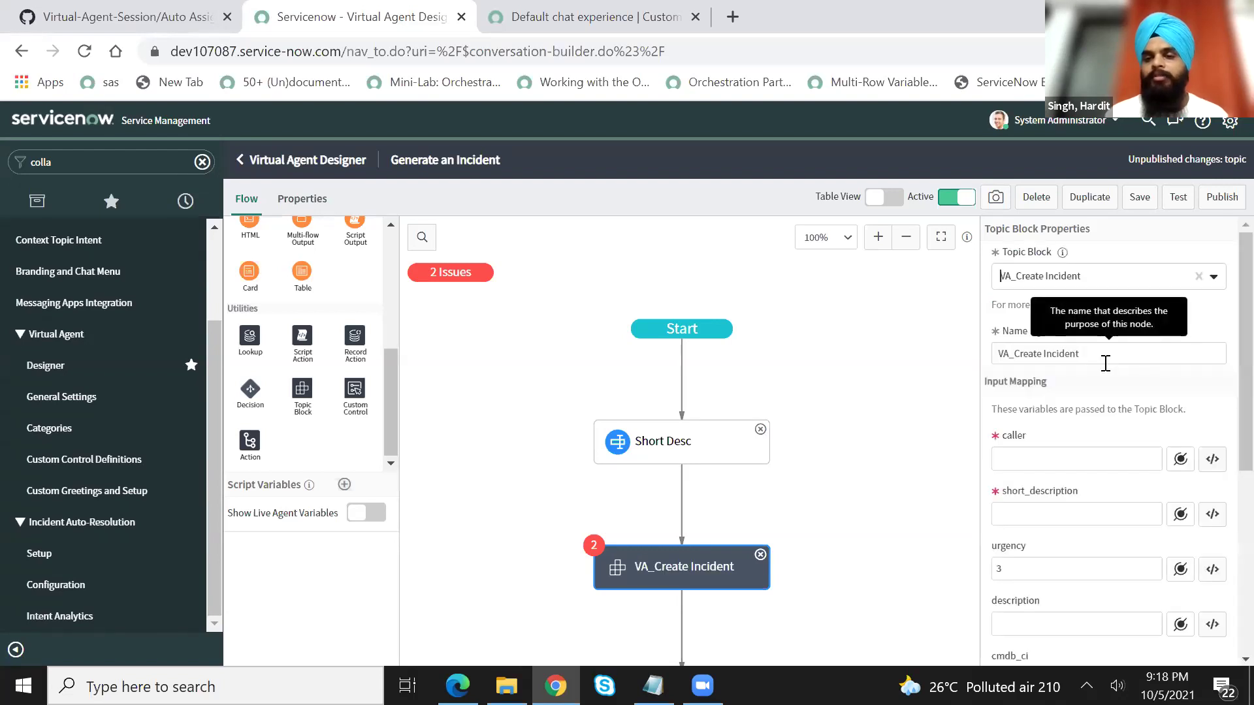
# - Map the block's caller input to the User input variable
pyautogui.scroll(-2, 1221, 400)
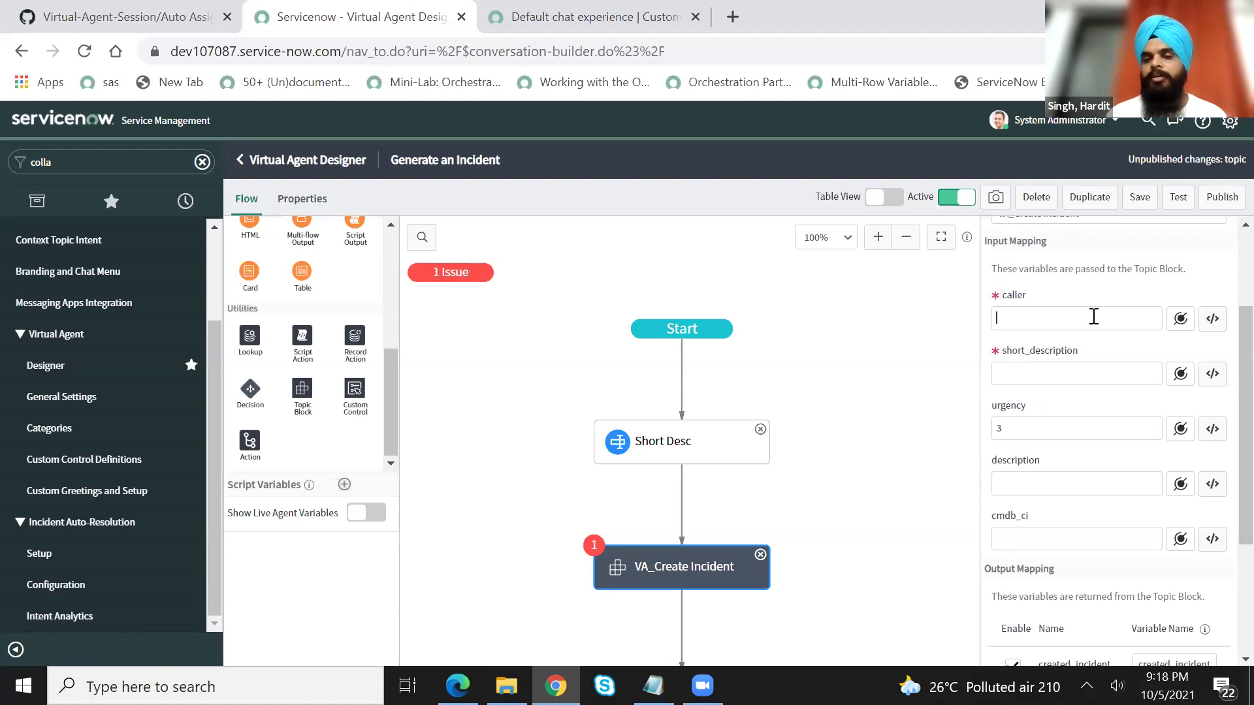
pyautogui.click(1180, 318)
pyautogui.click(1198, 384)
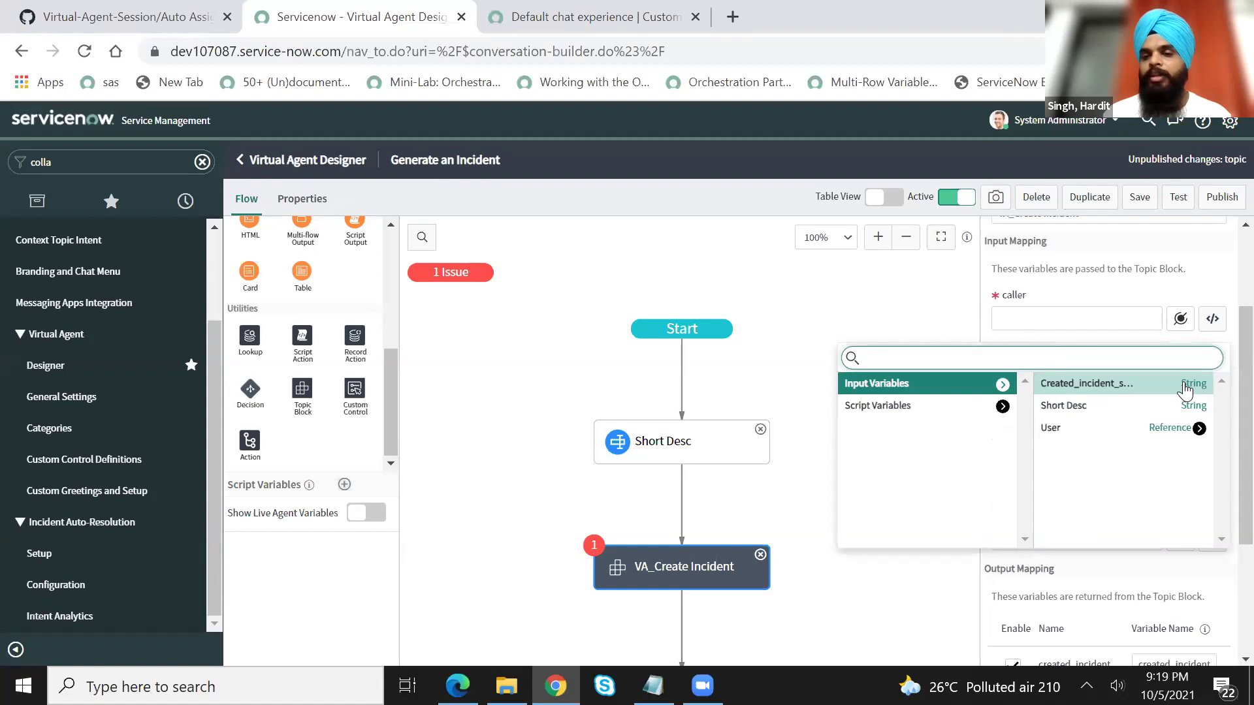
pyautogui.click(1095, 430)
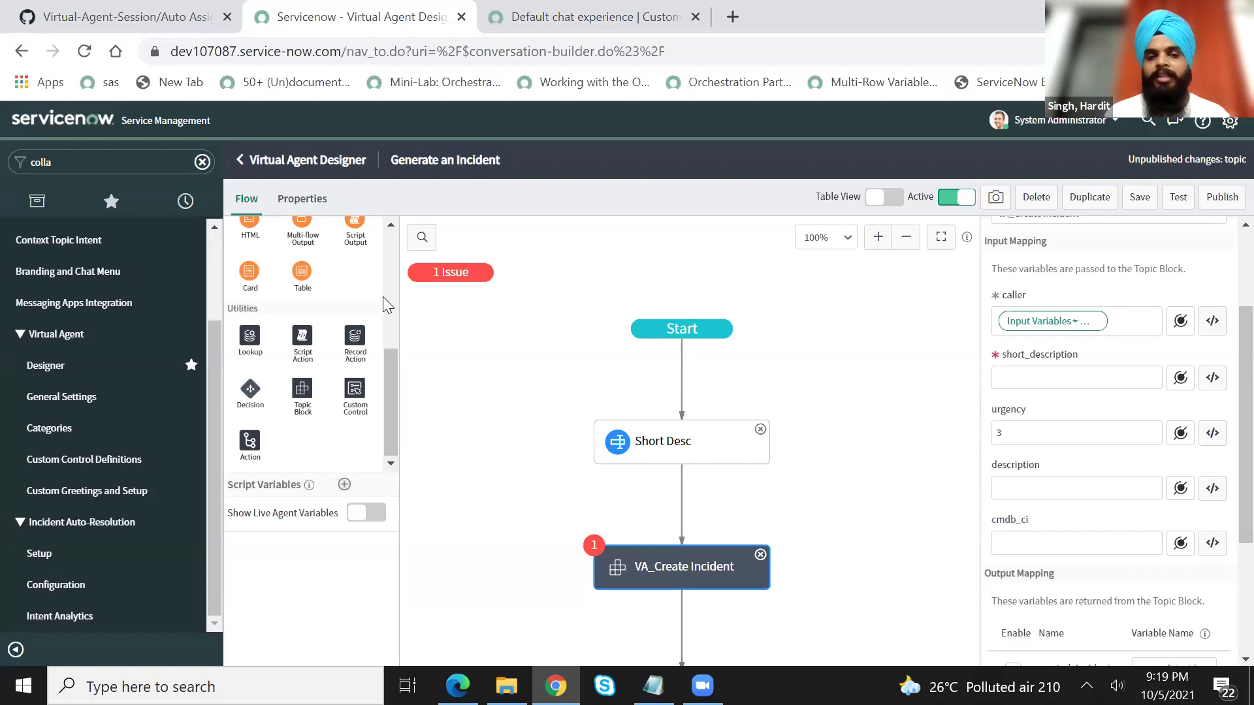
# - Map the VA_Create Incident block's short_description input to the Short Desc input variable
pyautogui.scroll(5, 382, 296)
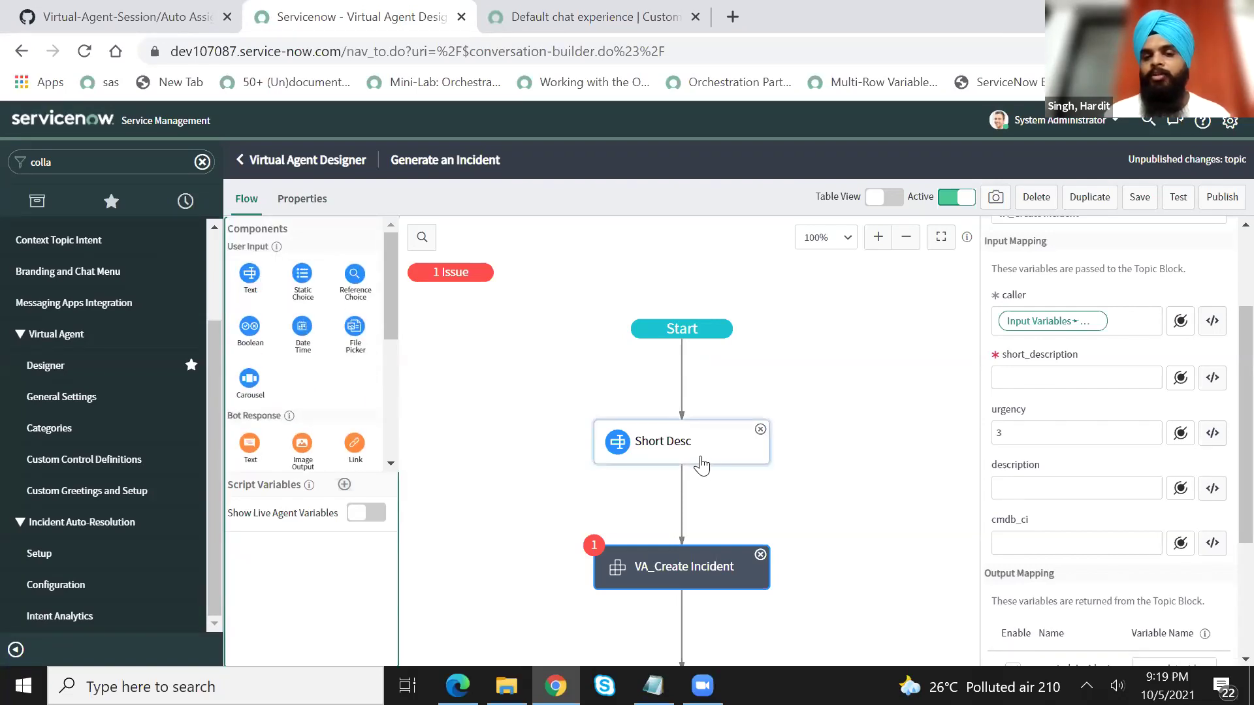
pyautogui.click(1070, 377)
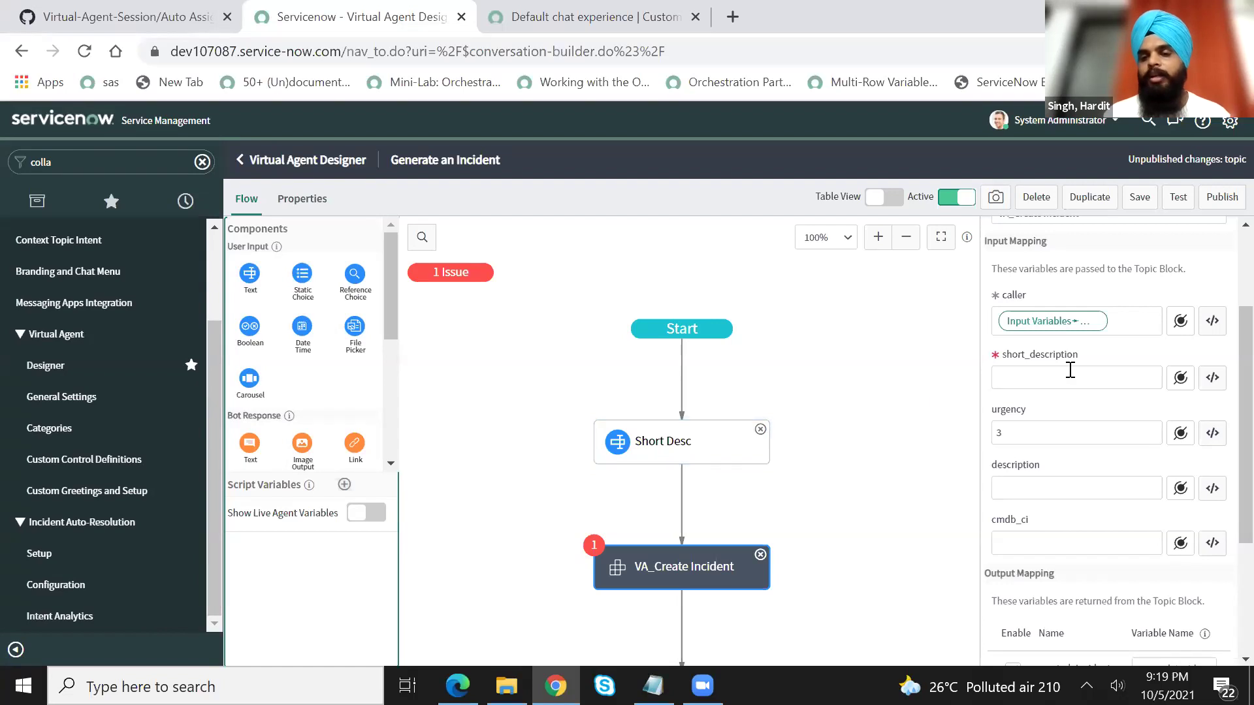
pyautogui.click(1179, 379)
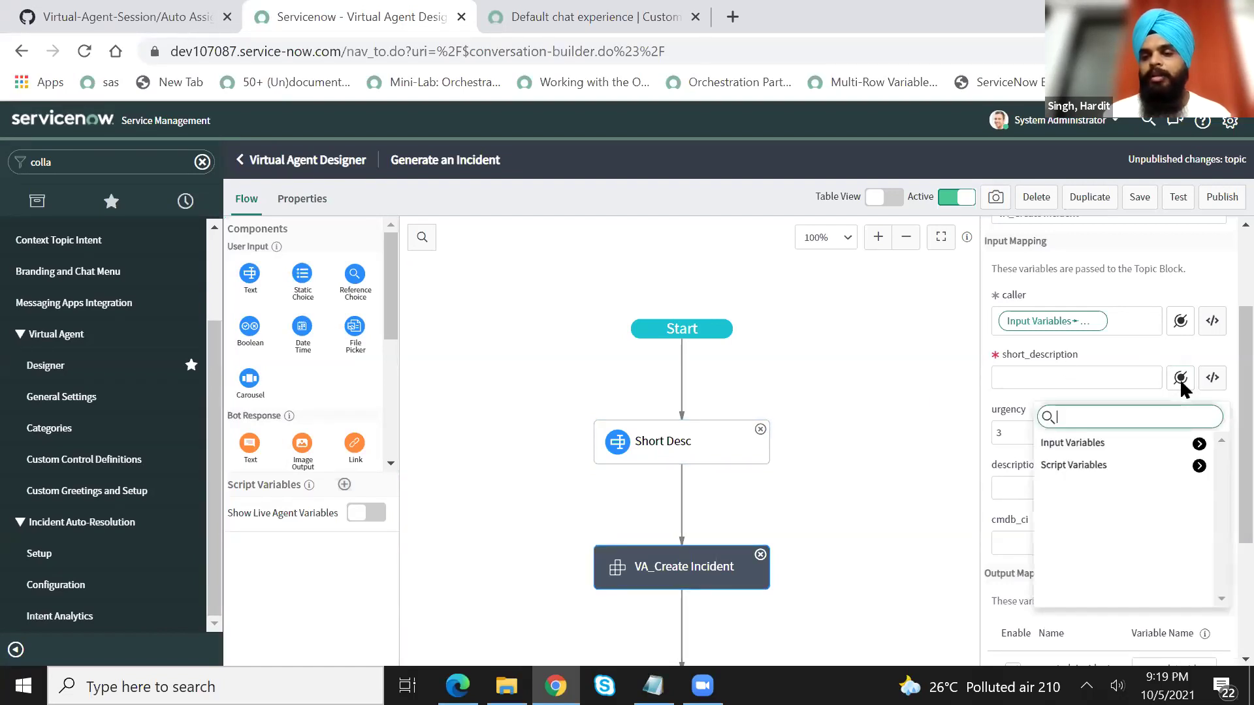
pyautogui.click(1199, 445)
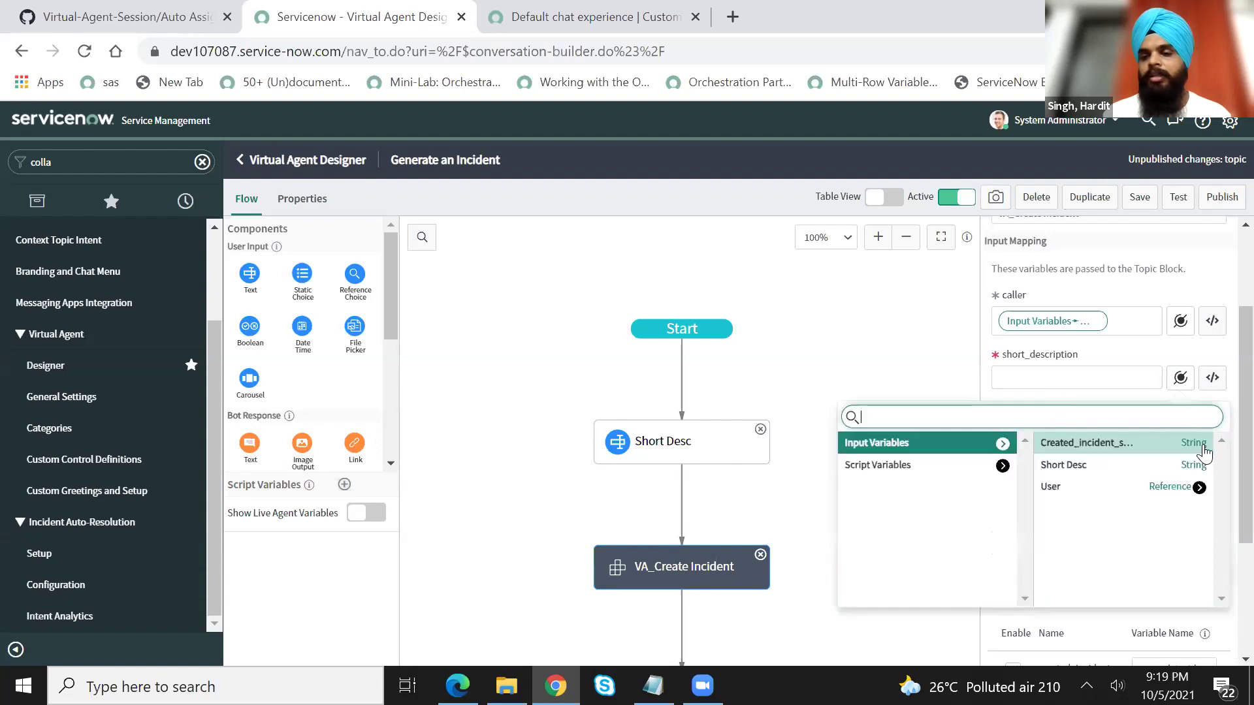
pyautogui.click(1097, 465)
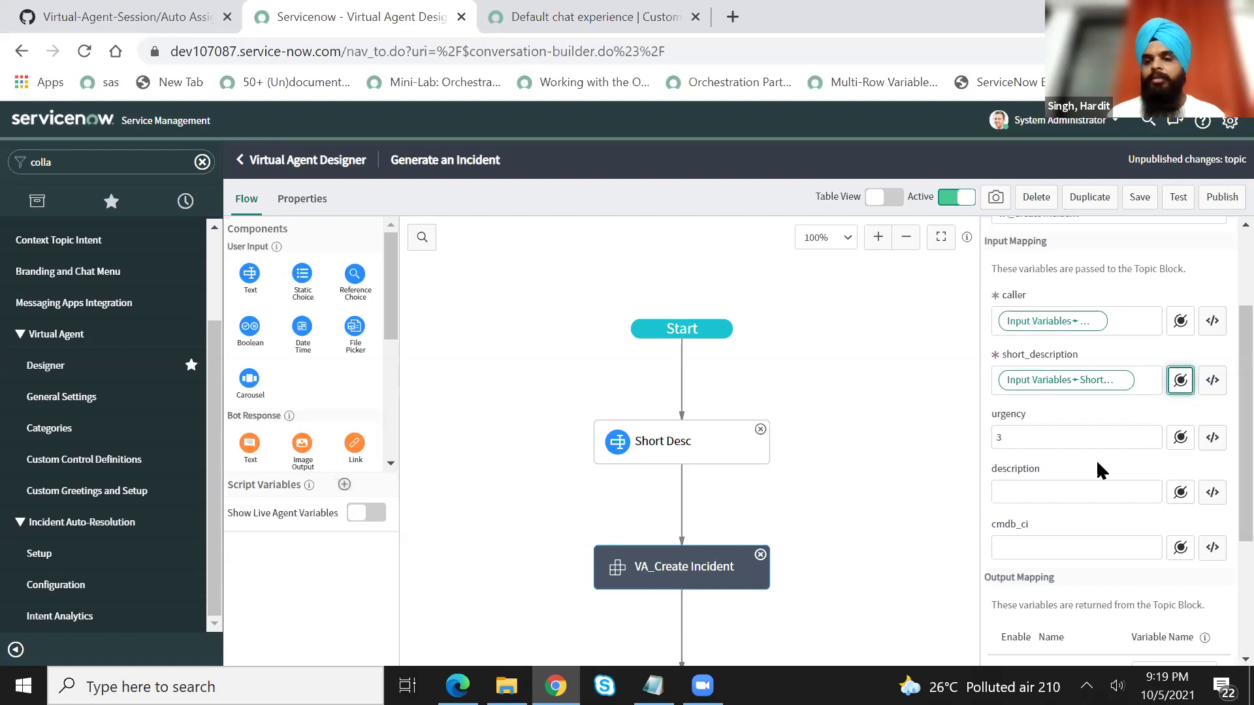
# - Save and publish the Generate an Incident topic
pyautogui.scroll(-2, 1221, 488)
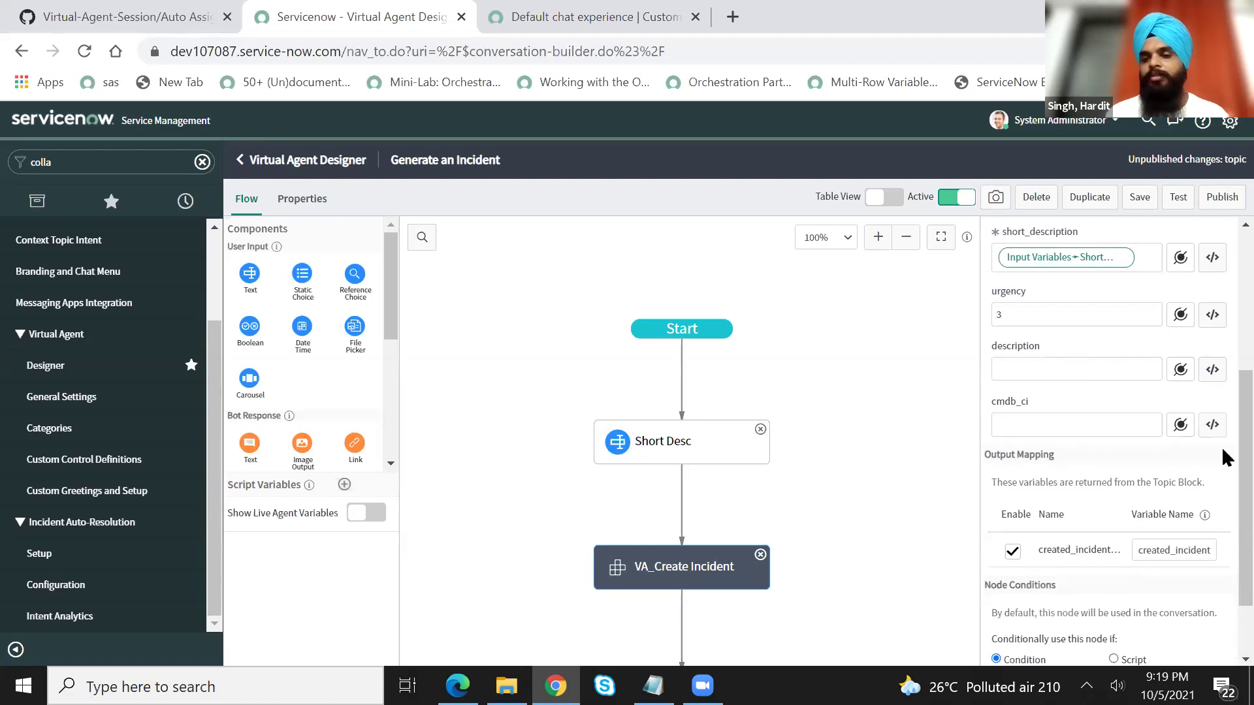
pyautogui.scroll(-2, 1221, 509)
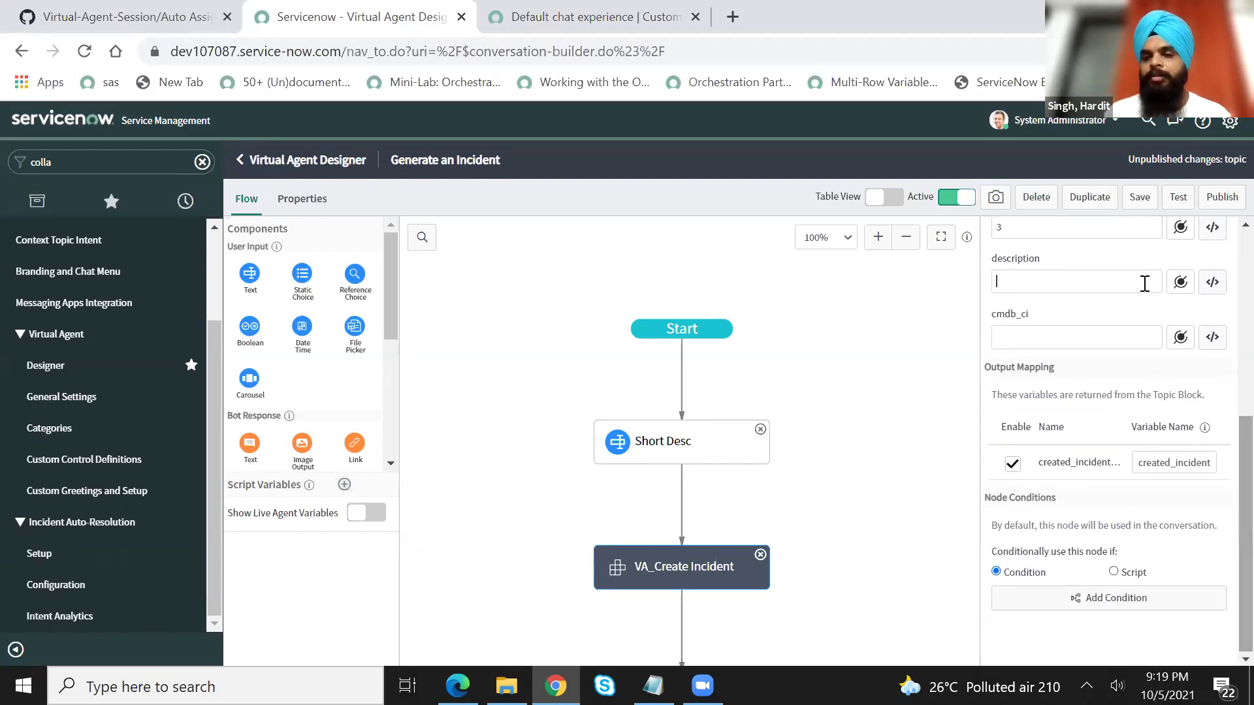
pyautogui.click(1146, 200)
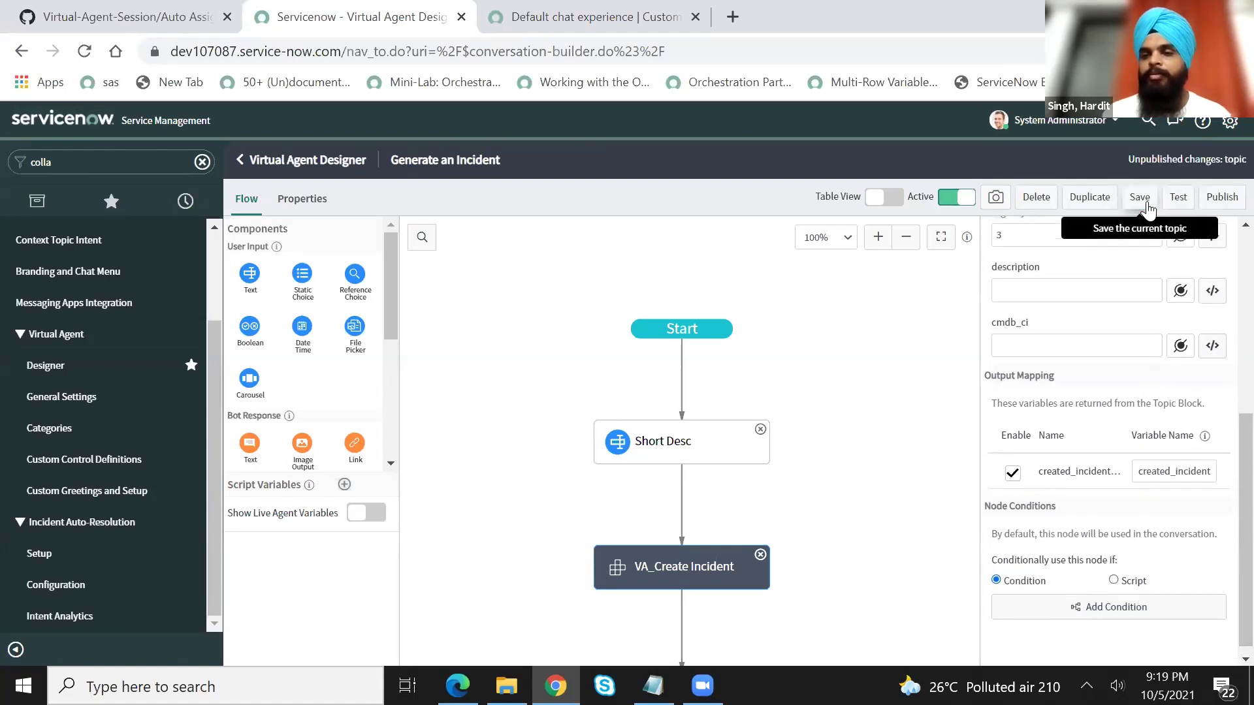
pyautogui.click(1220, 203)
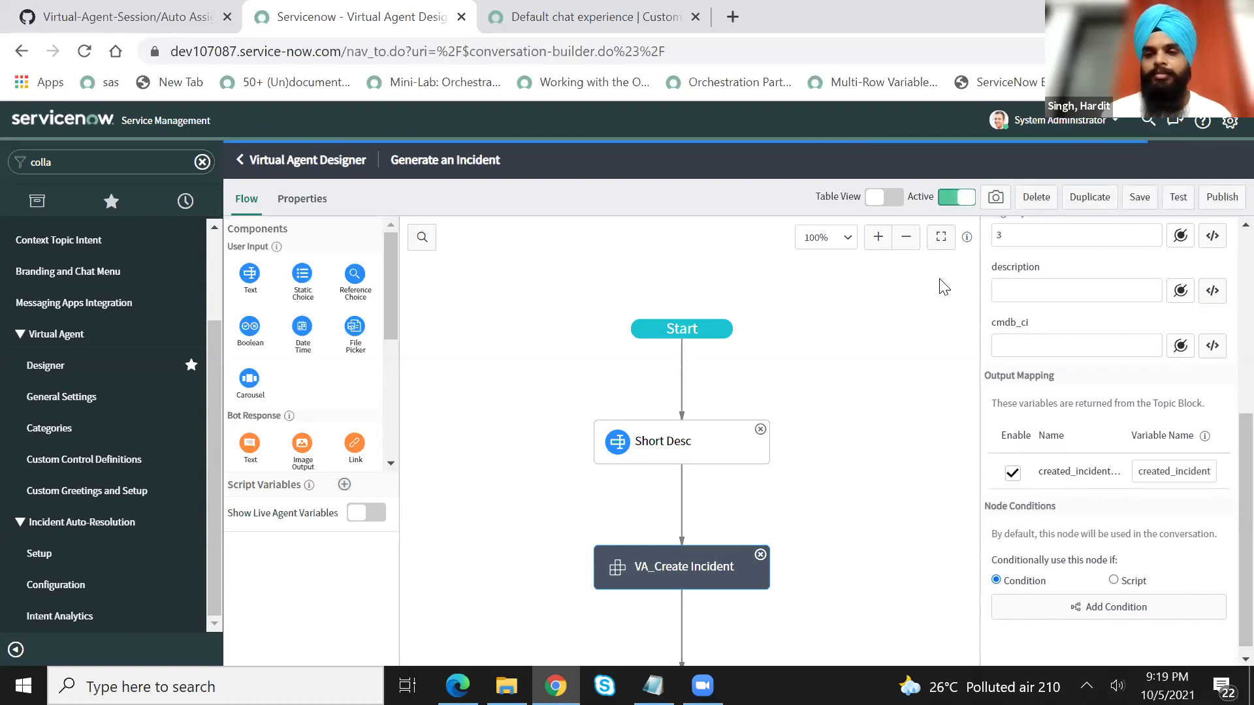
# - Test the topic and answer the issue prompt with "not able to login in zoom"
pyautogui.click(1176, 199)
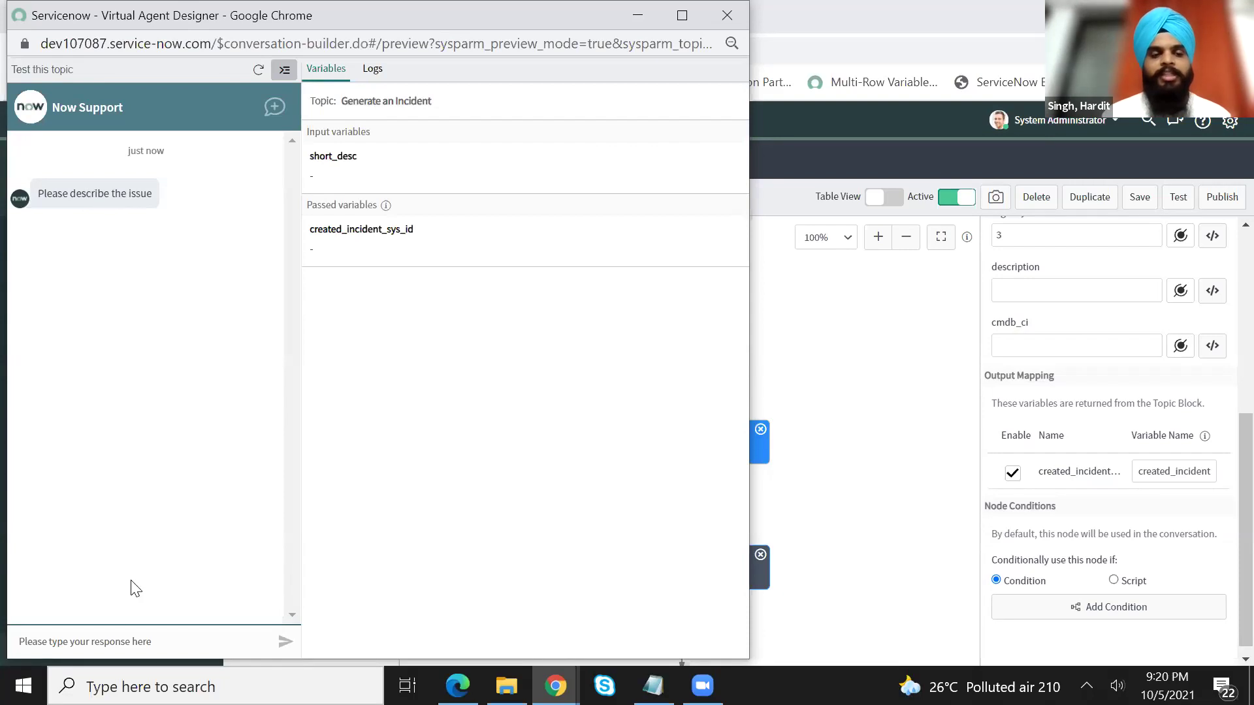
pyautogui.write('not able to')
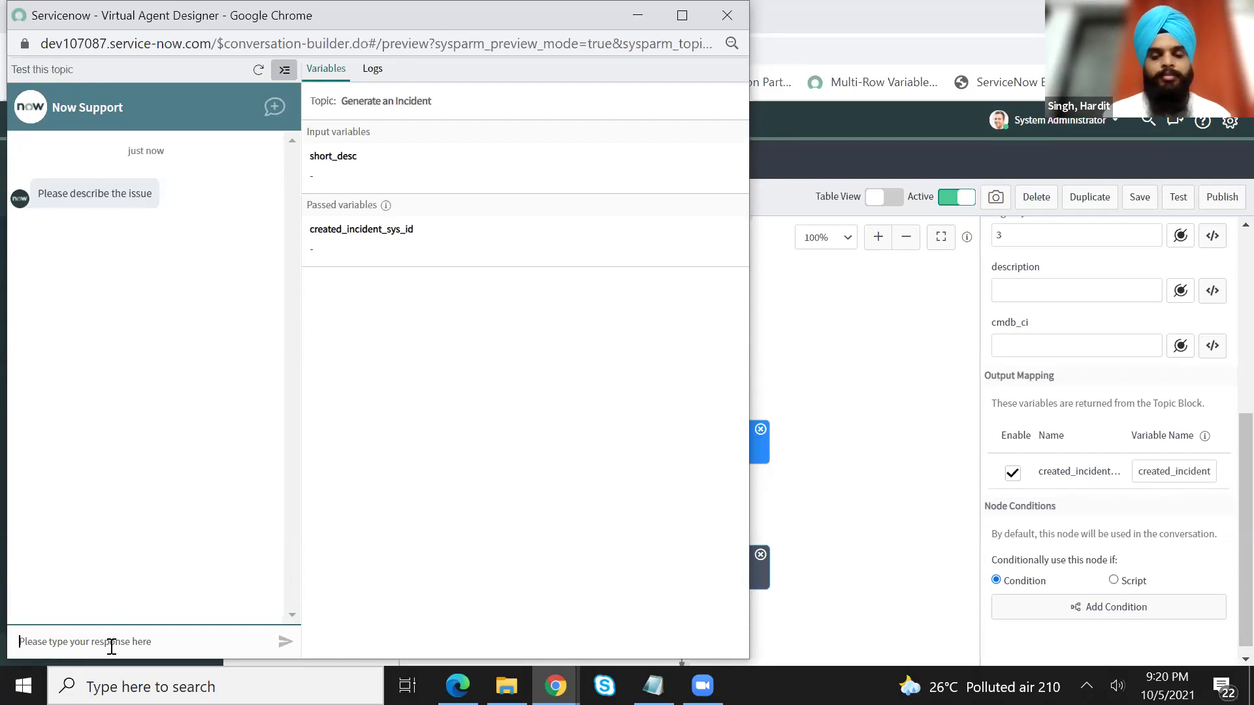
pyautogui.write(' login in a')
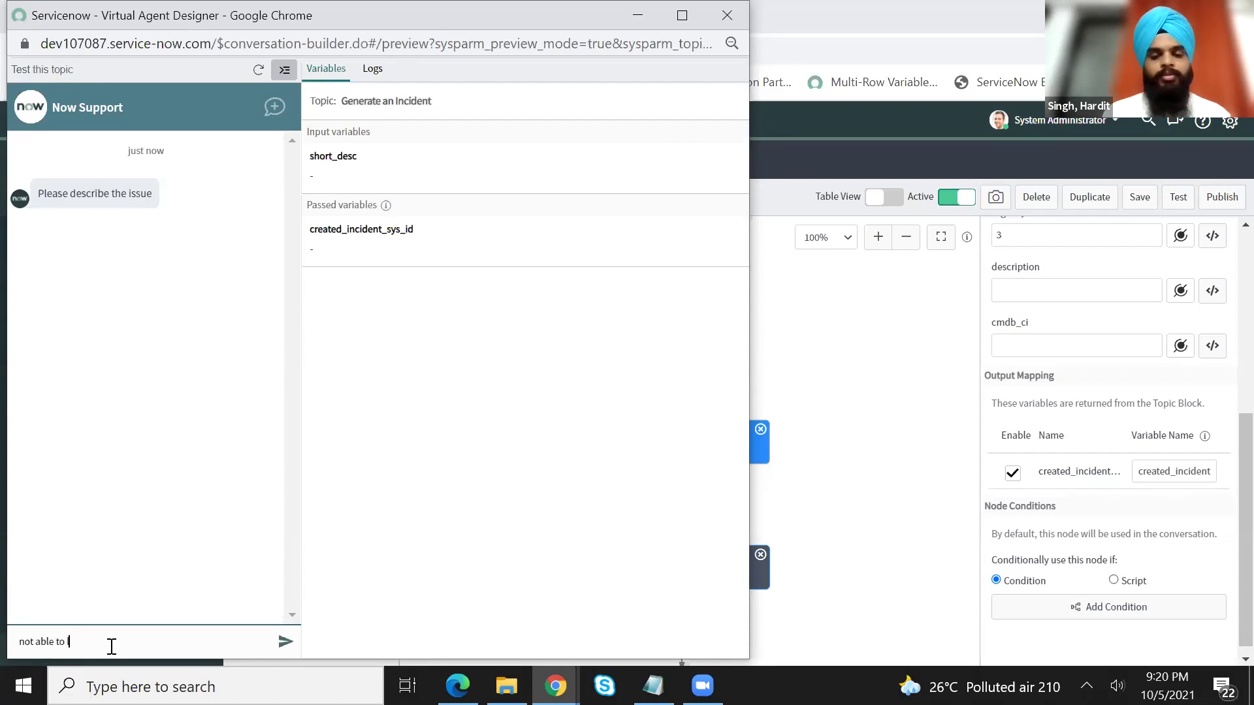
pyautogui.write('oom')
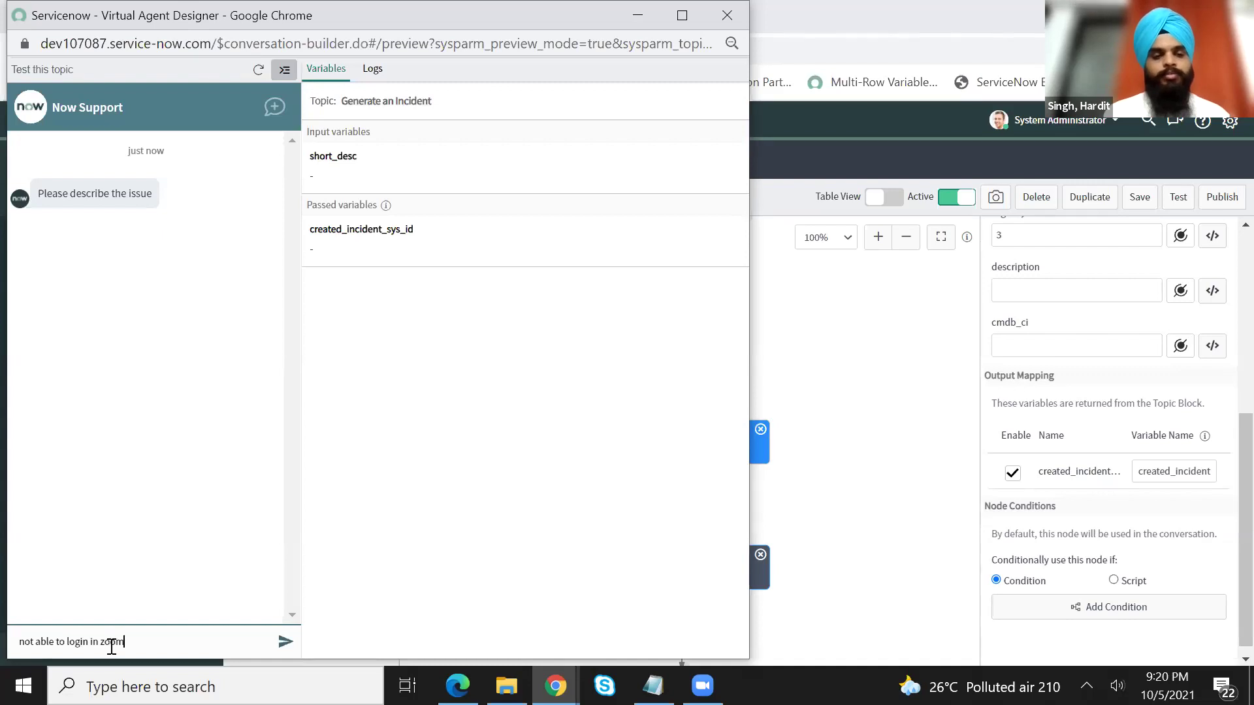
pyautogui.press('Return')
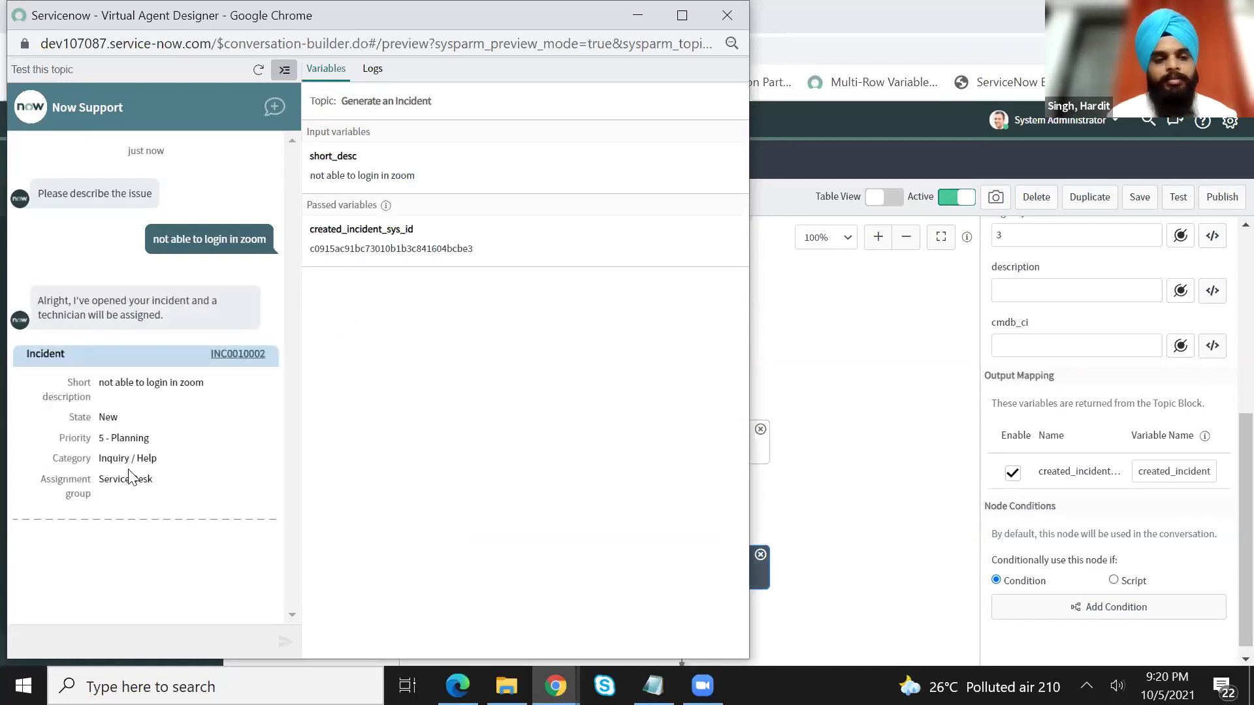
# - Check the assignment group and category on the created incident's card, and close the test window
pyautogui.moveTo(99, 479); pyautogui.dragTo(157, 480)
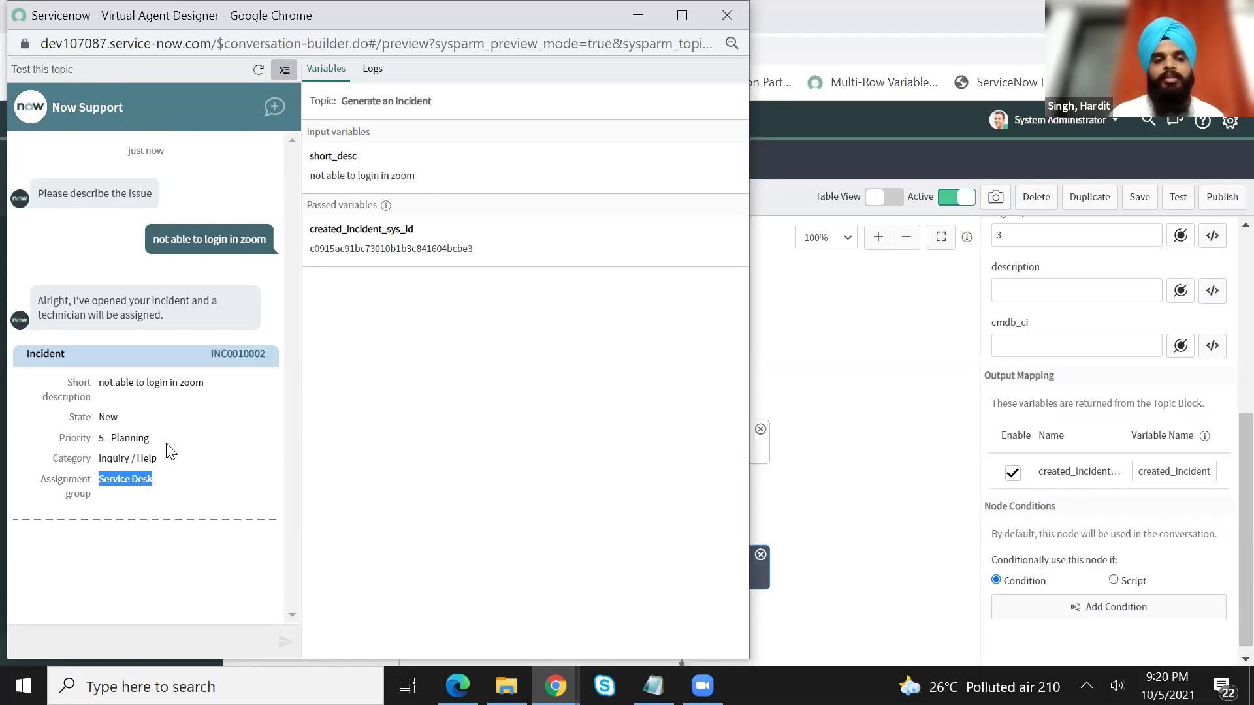
pyautogui.moveTo(162, 458); pyautogui.dragTo(100, 457)
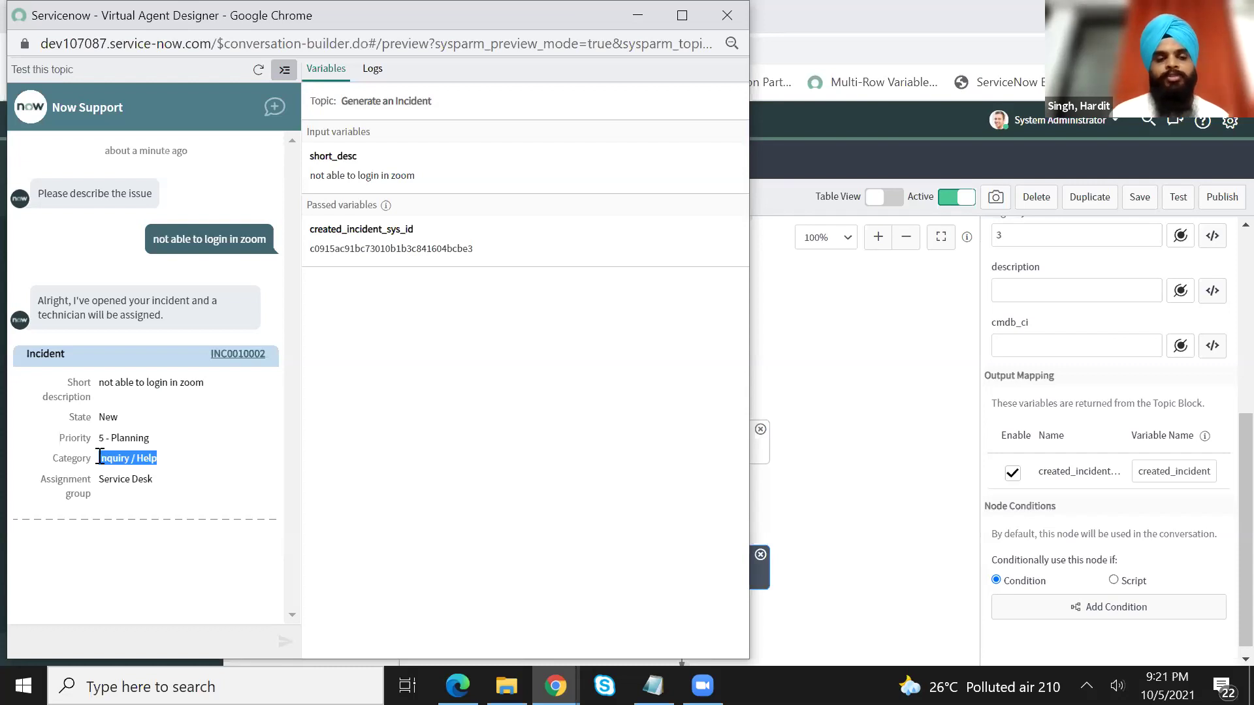
pyautogui.click(732, 14)
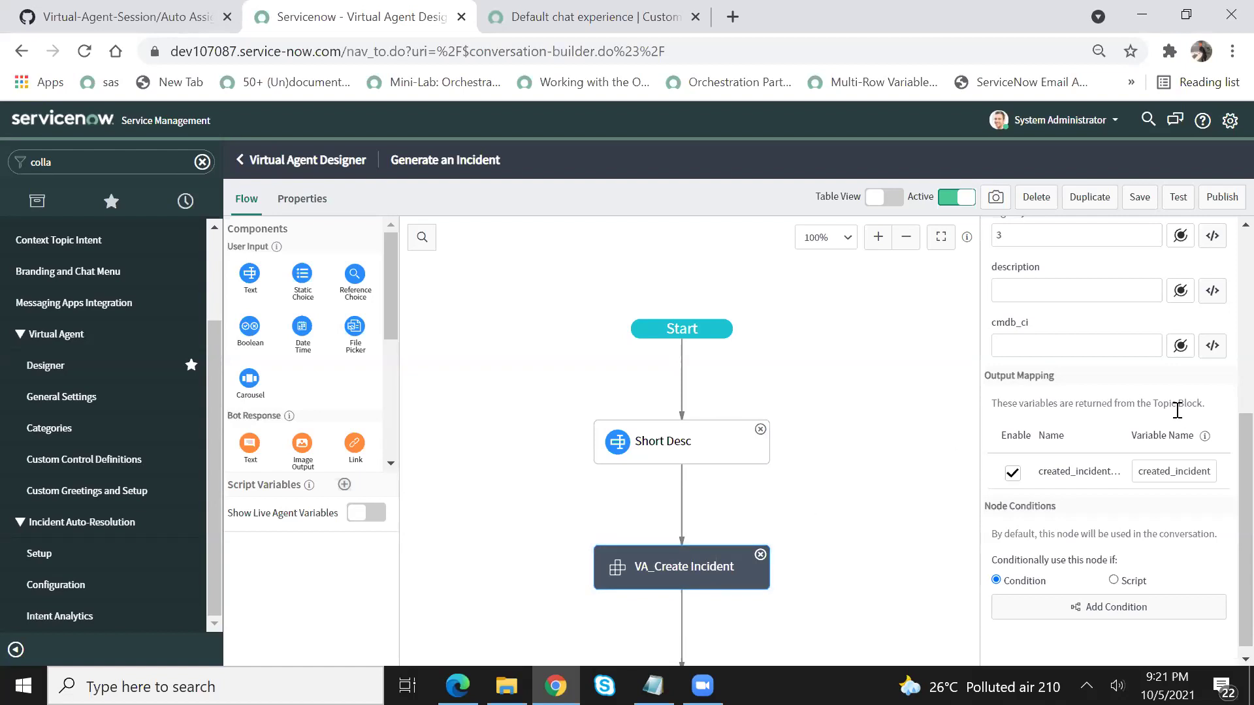
pyautogui.scroll(4, 1221, 449)
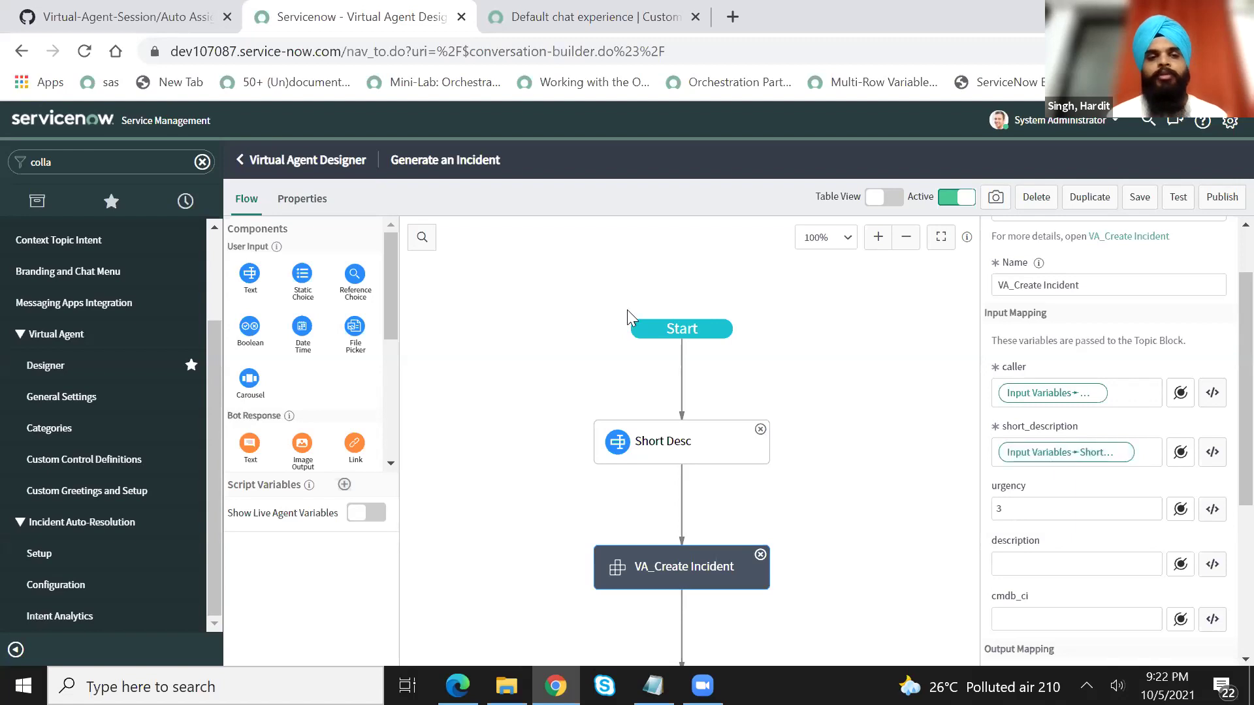
# - Return to the topic list, search for "va" and open the VA_Create Incident topic block
pyautogui.click(338, 159)
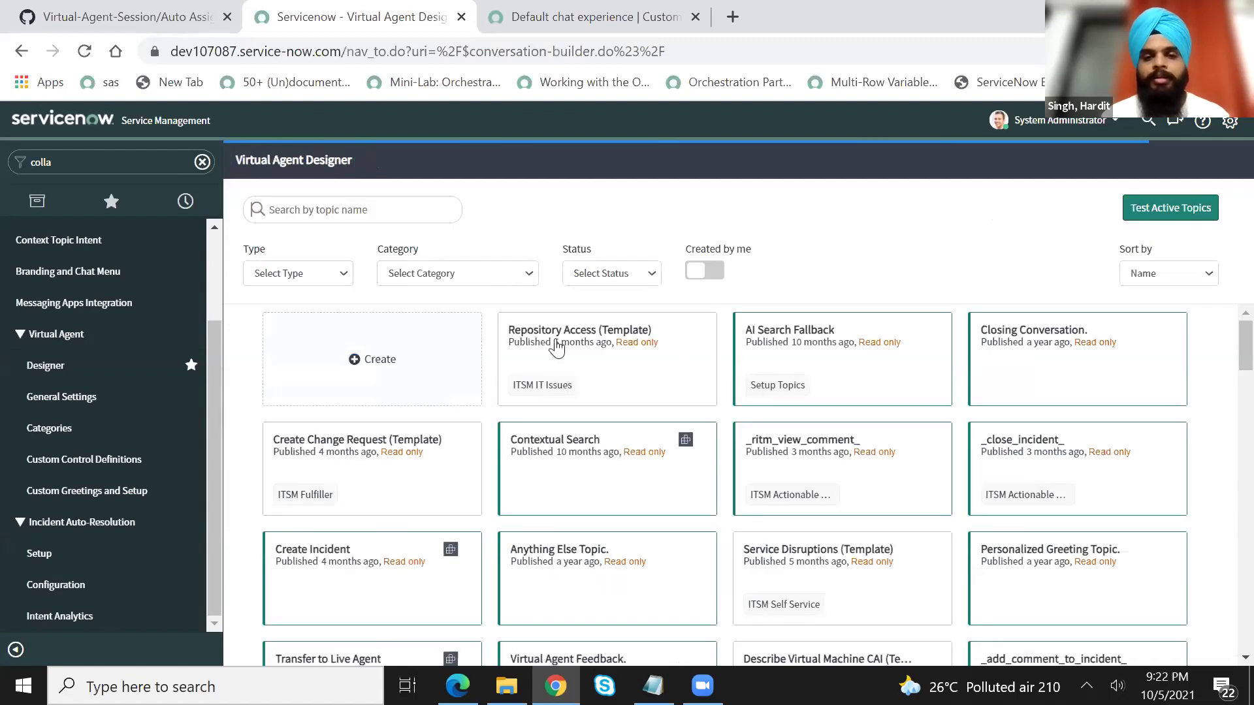
pyautogui.click(369, 202)
pyautogui.write('va')
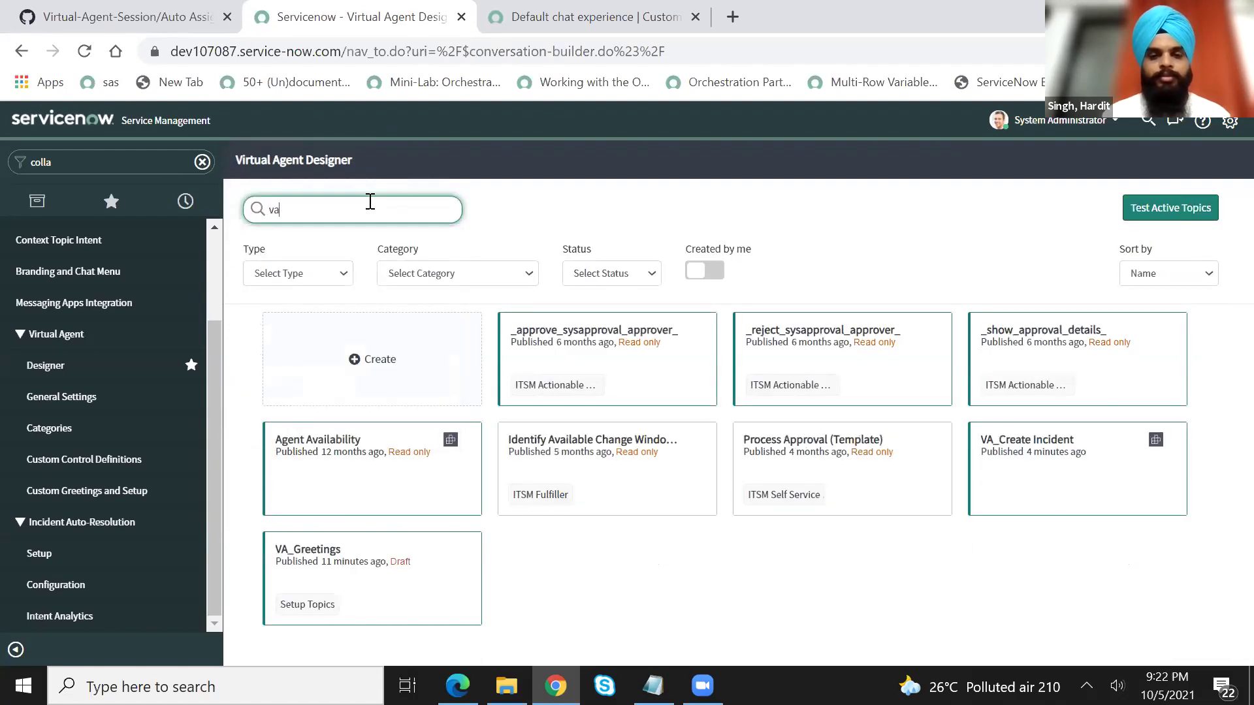
pyautogui.click(1021, 478)
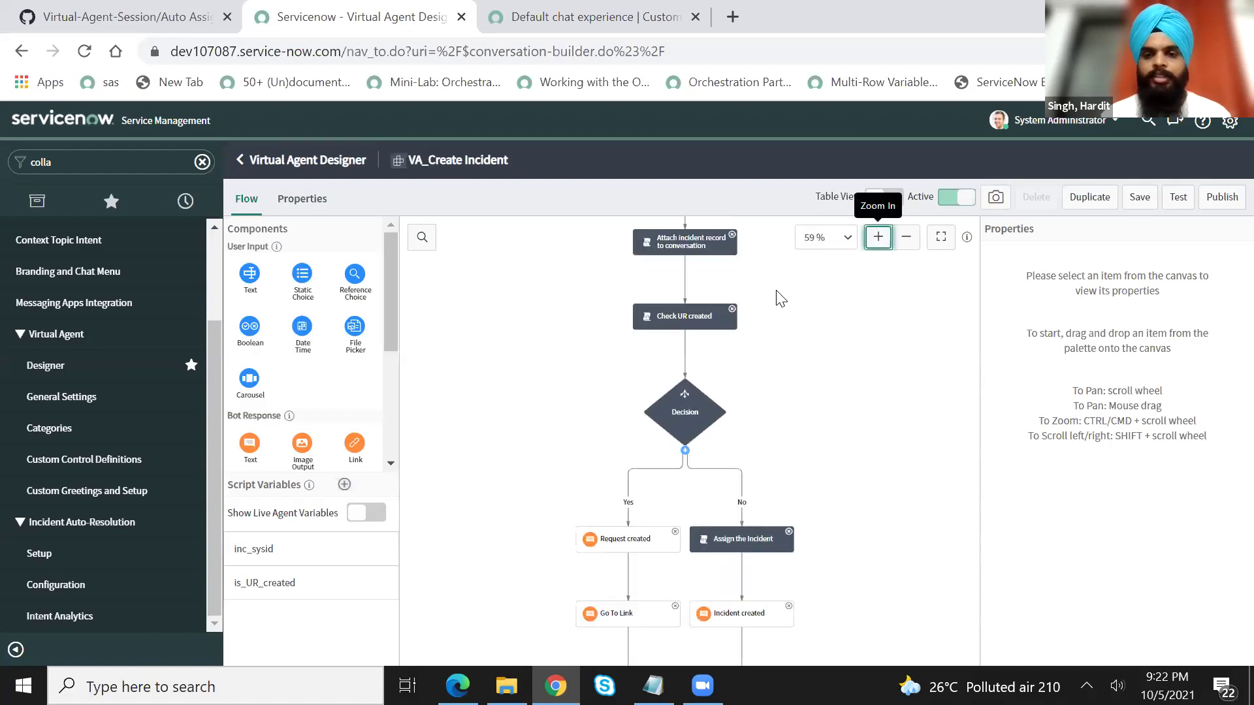
# - Examine how the Create Request/Incident script sets inc_sysid, and close its action expression without saving
pyautogui.click(877, 237)
pyautogui.click(653, 297)
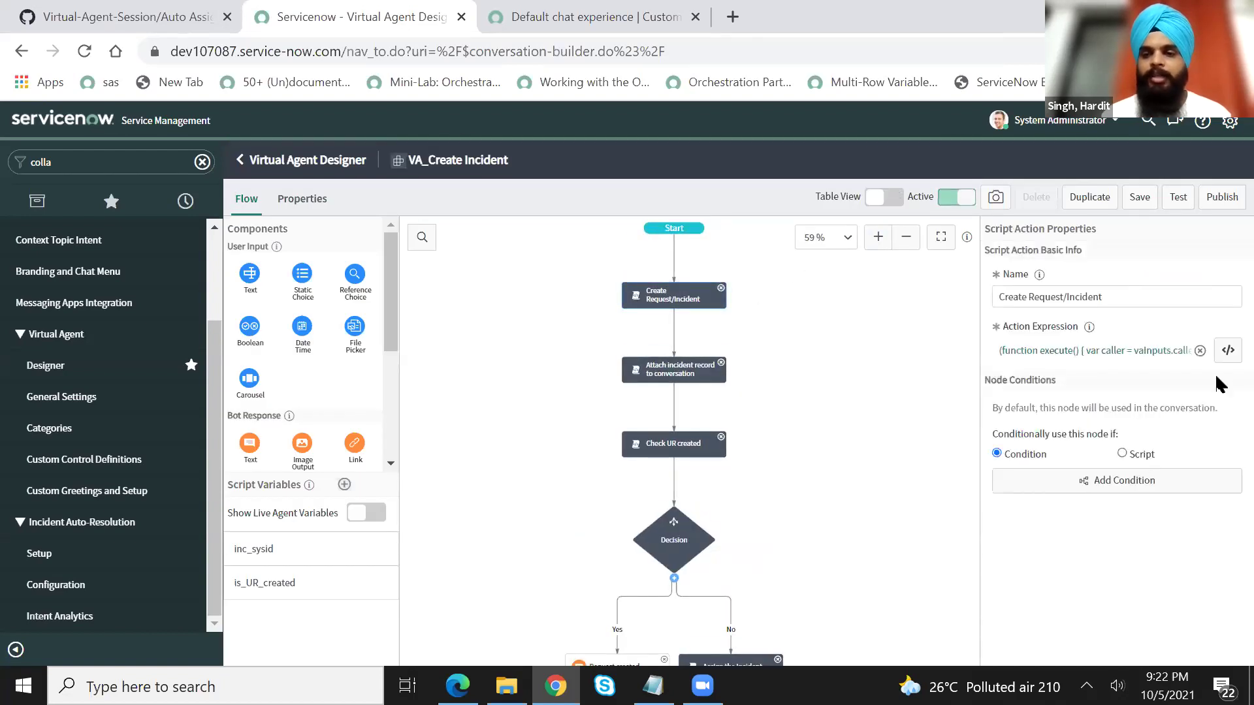
pyautogui.click(1227, 350)
pyautogui.moveTo(735, 370); pyautogui.dragTo(485, 286)
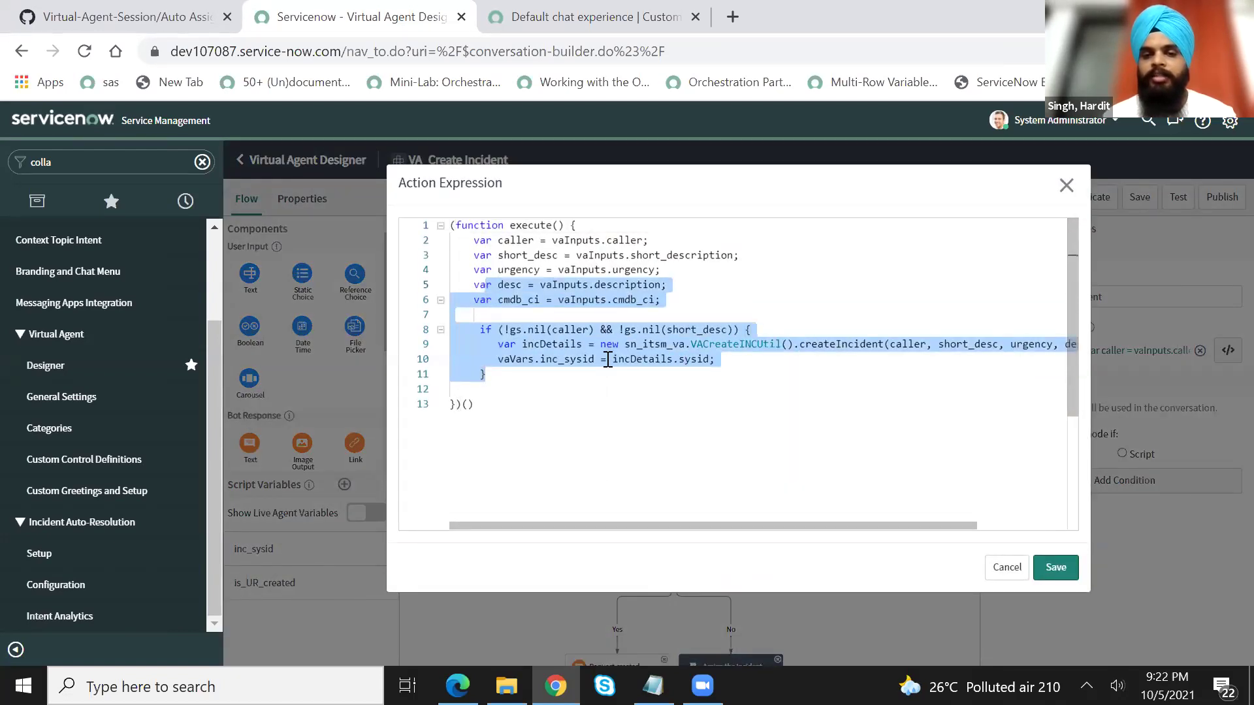
pyautogui.doubleClick(567, 359)
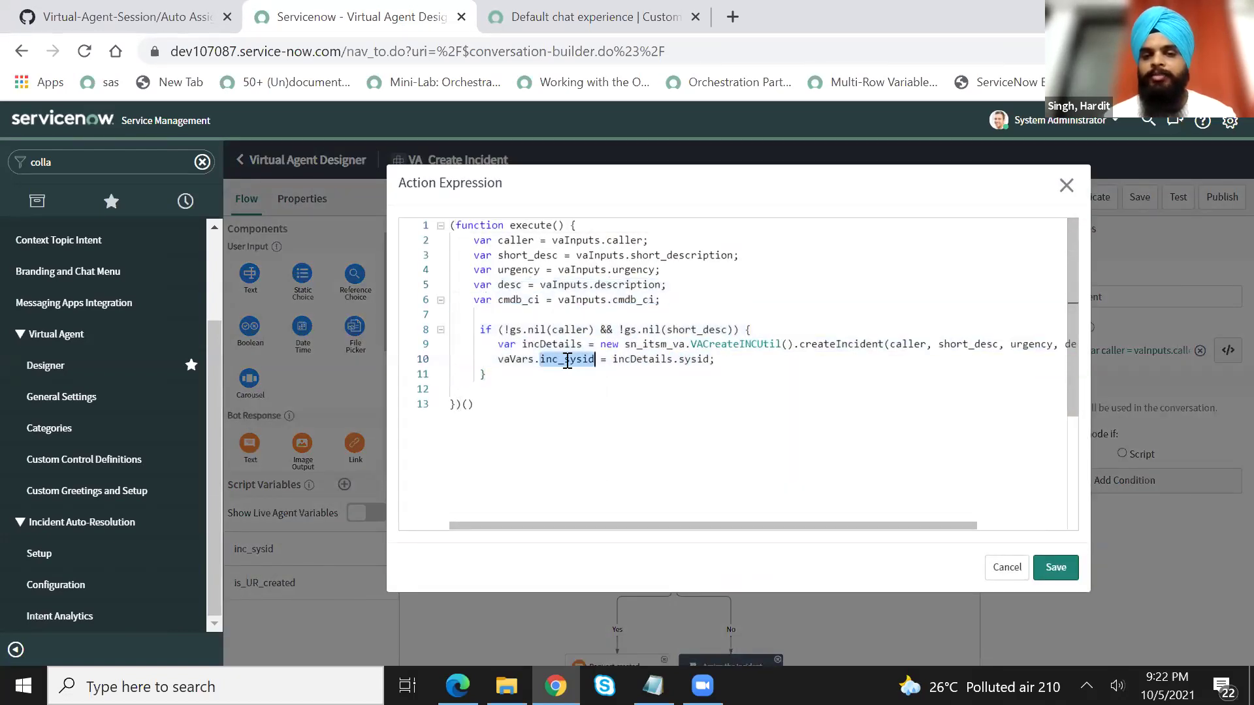
pyautogui.click(504, 368)
pyautogui.click(1006, 568)
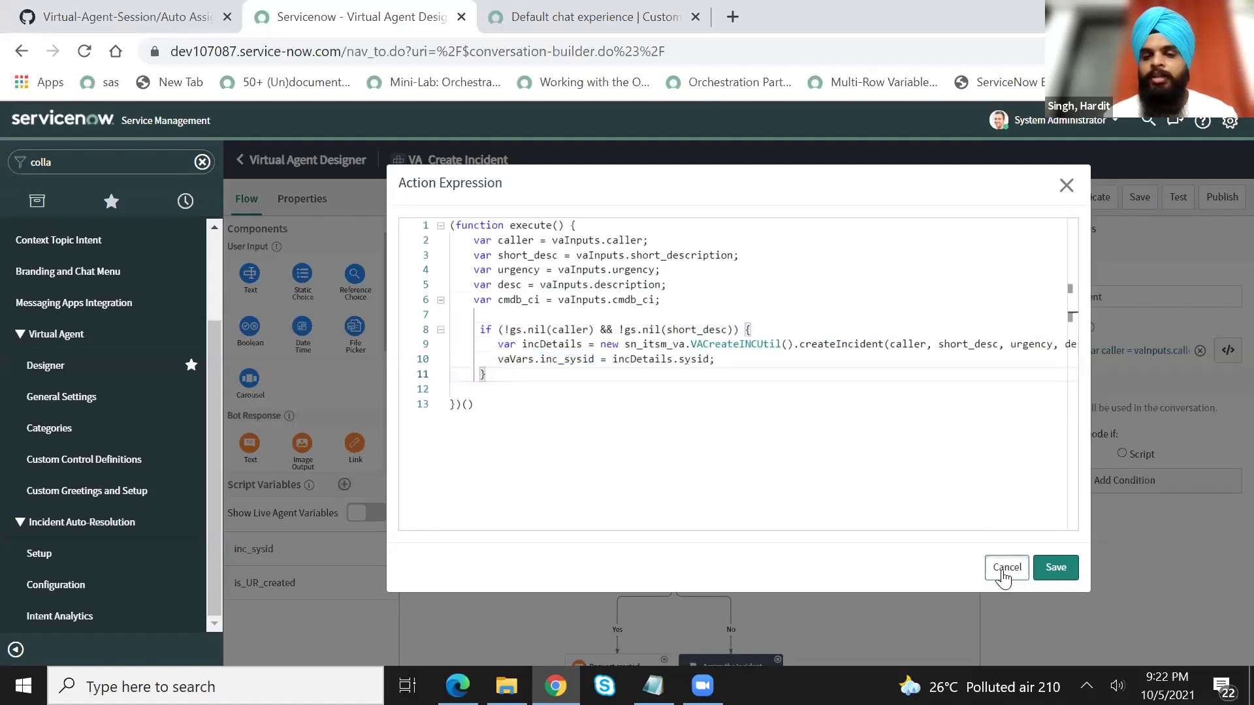
# - Inspect the properties of the Incident created and Assign the Incident nodes in the decision's No branch
pyautogui.scroll(-3, 812, 327)
pyautogui.click(806, 278)
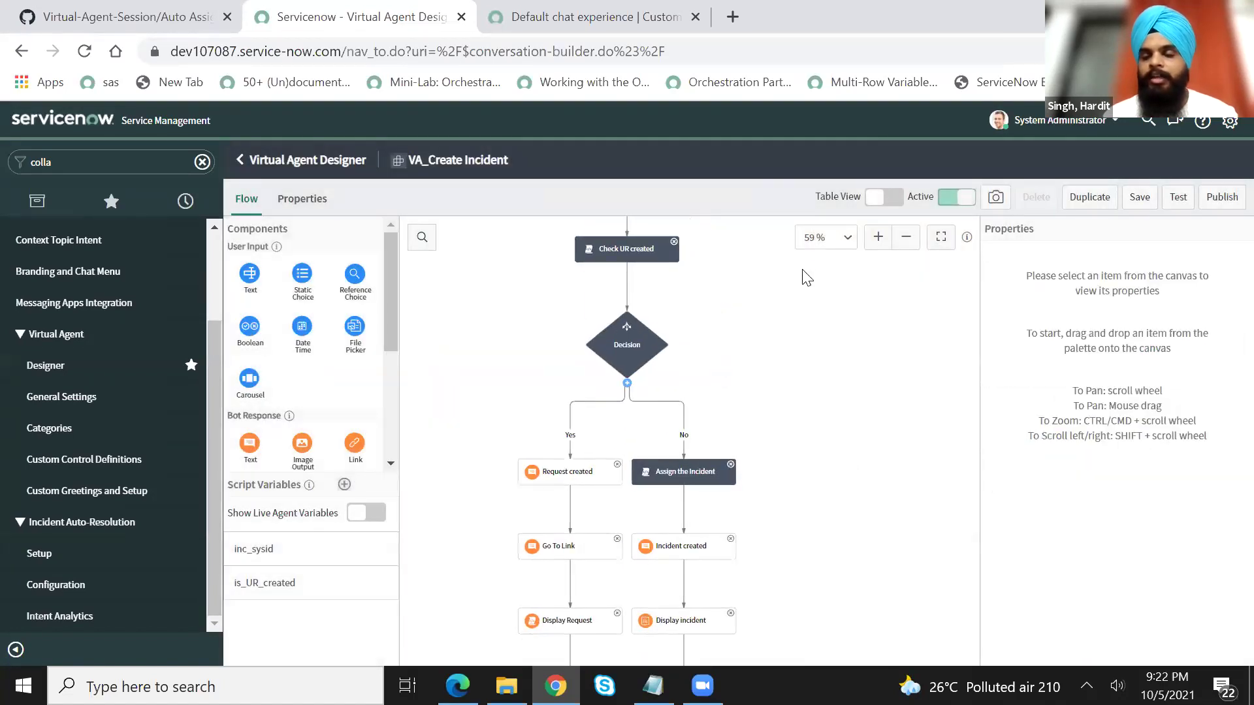
pyautogui.scroll(-1, 777, 465)
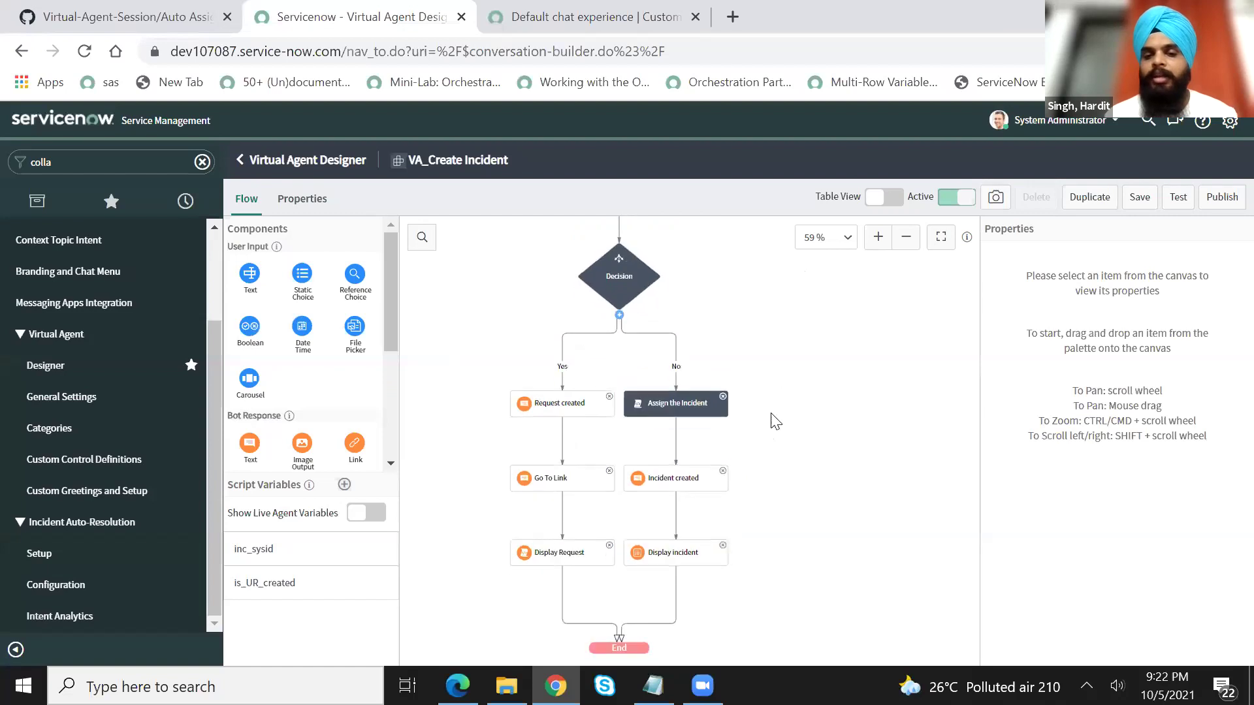
pyautogui.click(676, 478)
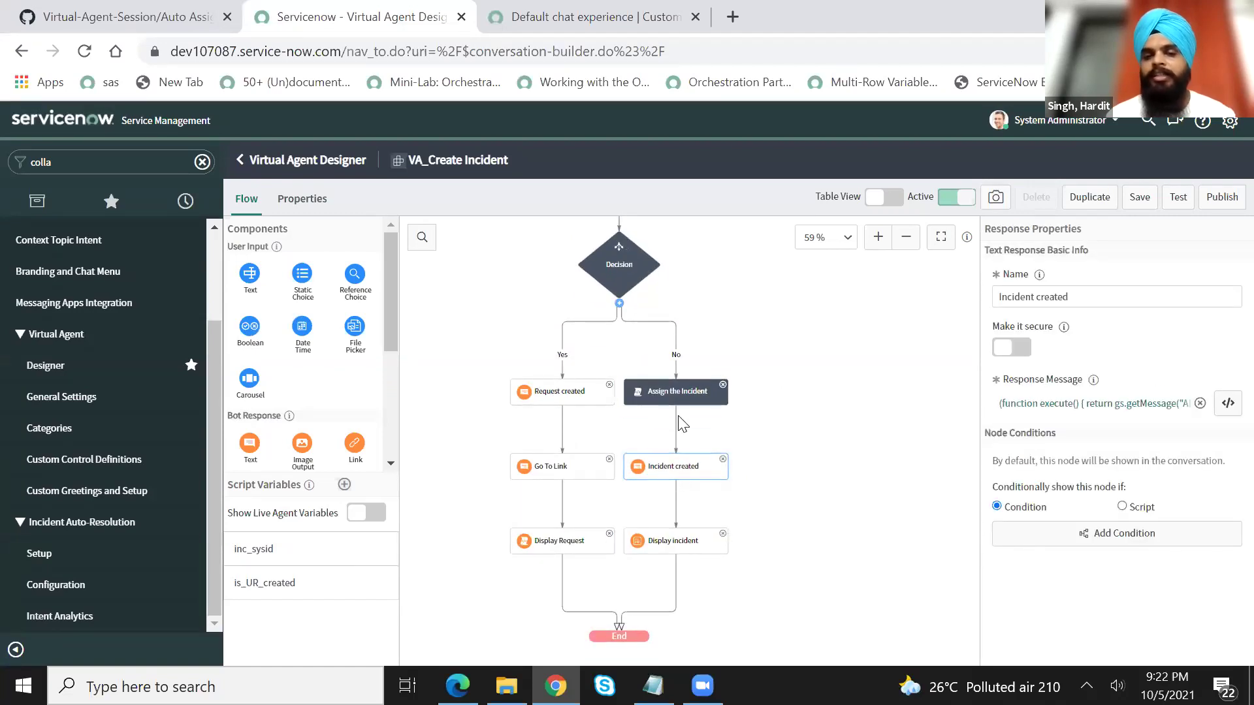
pyautogui.click(680, 394)
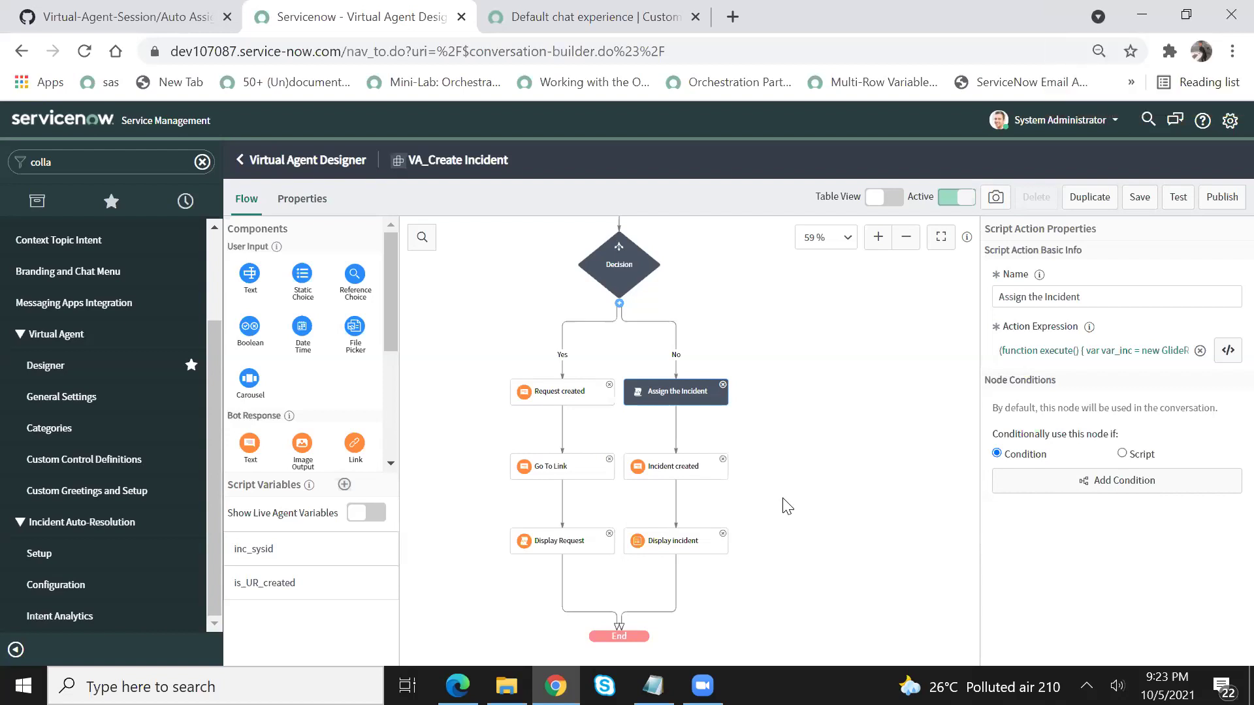
# - Return to the topic list, search for "submi" and open the Submit a request (Template) topic
pyautogui.click(321, 160)
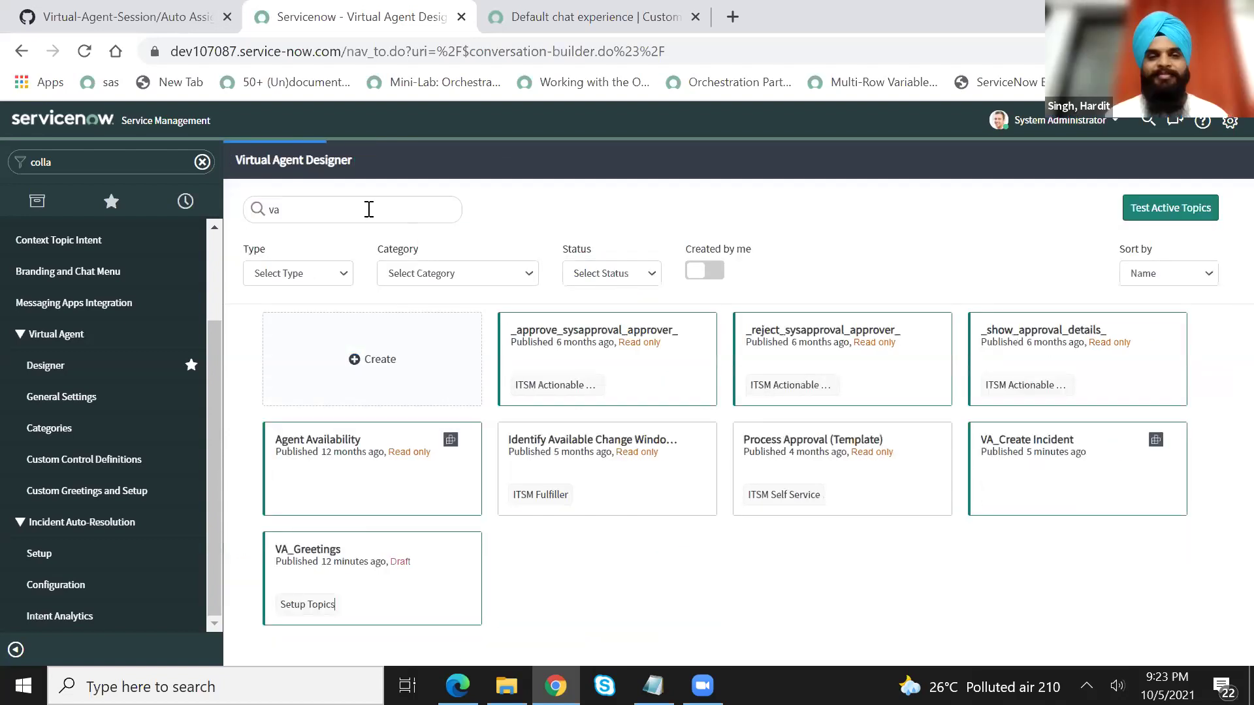
pyautogui.write('submi')
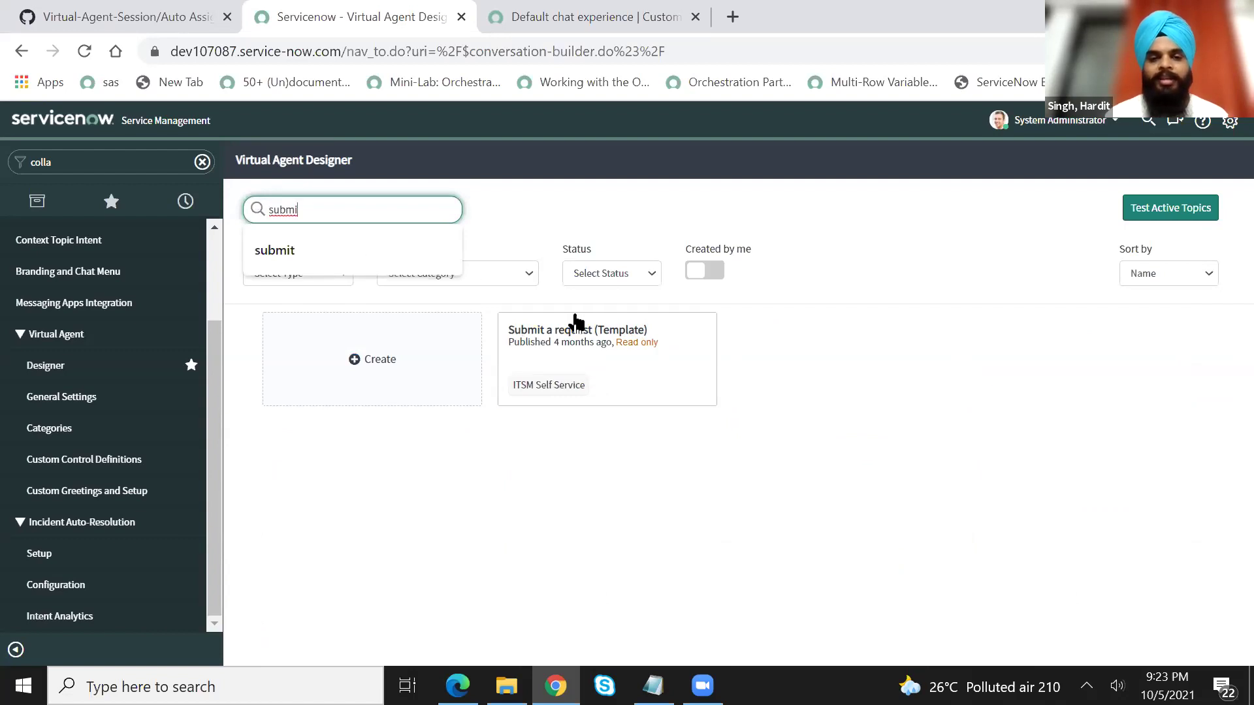
pyautogui.click(591, 345)
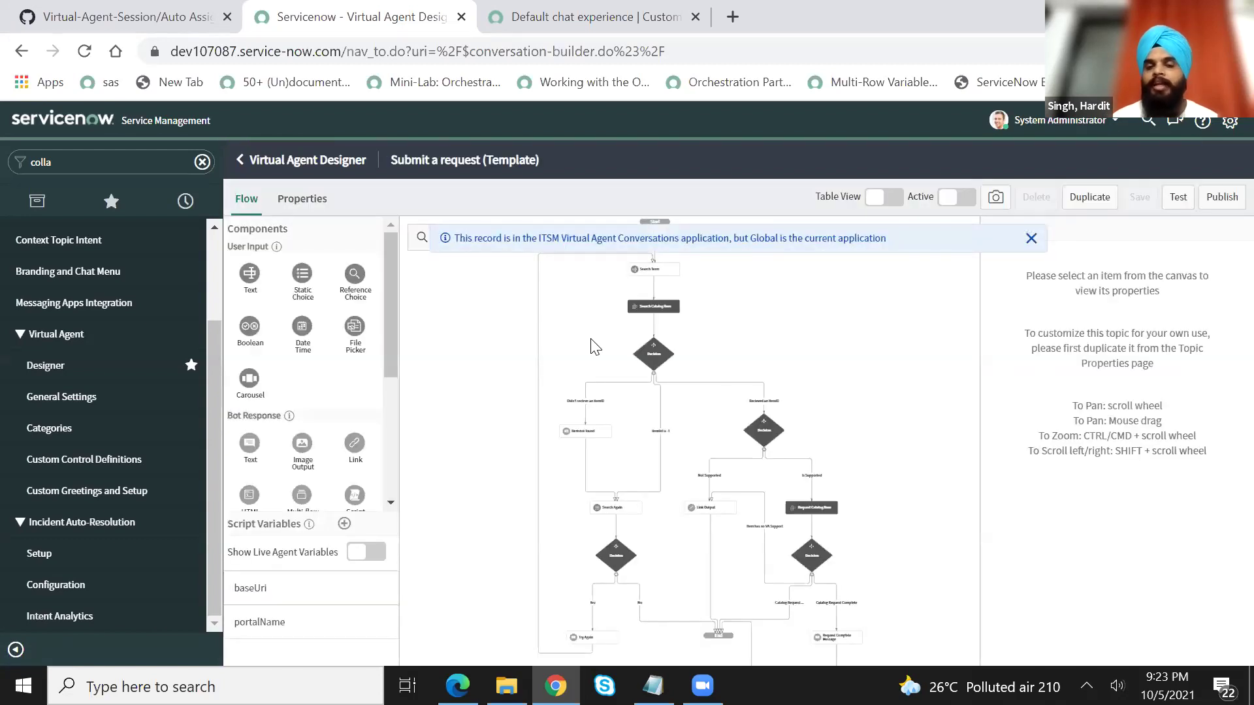
# - Duplicate the template topic as "VA_Submit a Request" and show the copy's flow
pyautogui.click(1081, 204)
pyautogui.click(833, 355)
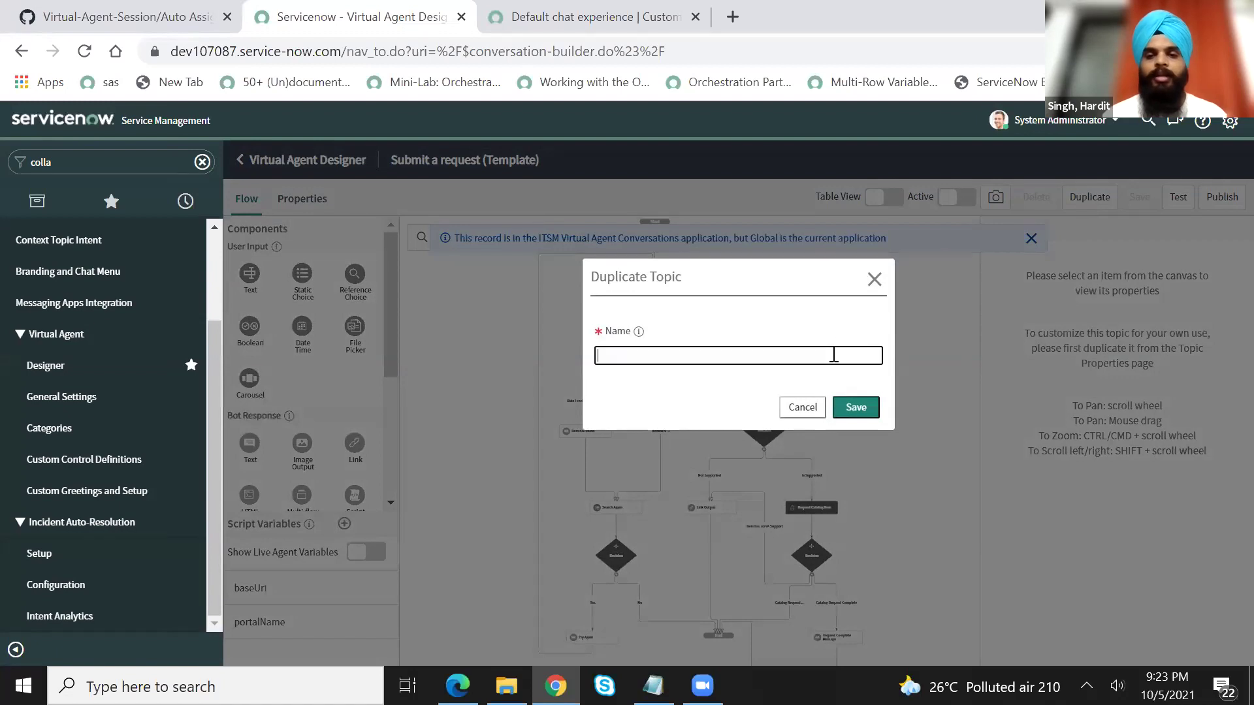
pyautogui.write('VA_Submit a Request')
pyautogui.click(851, 410)
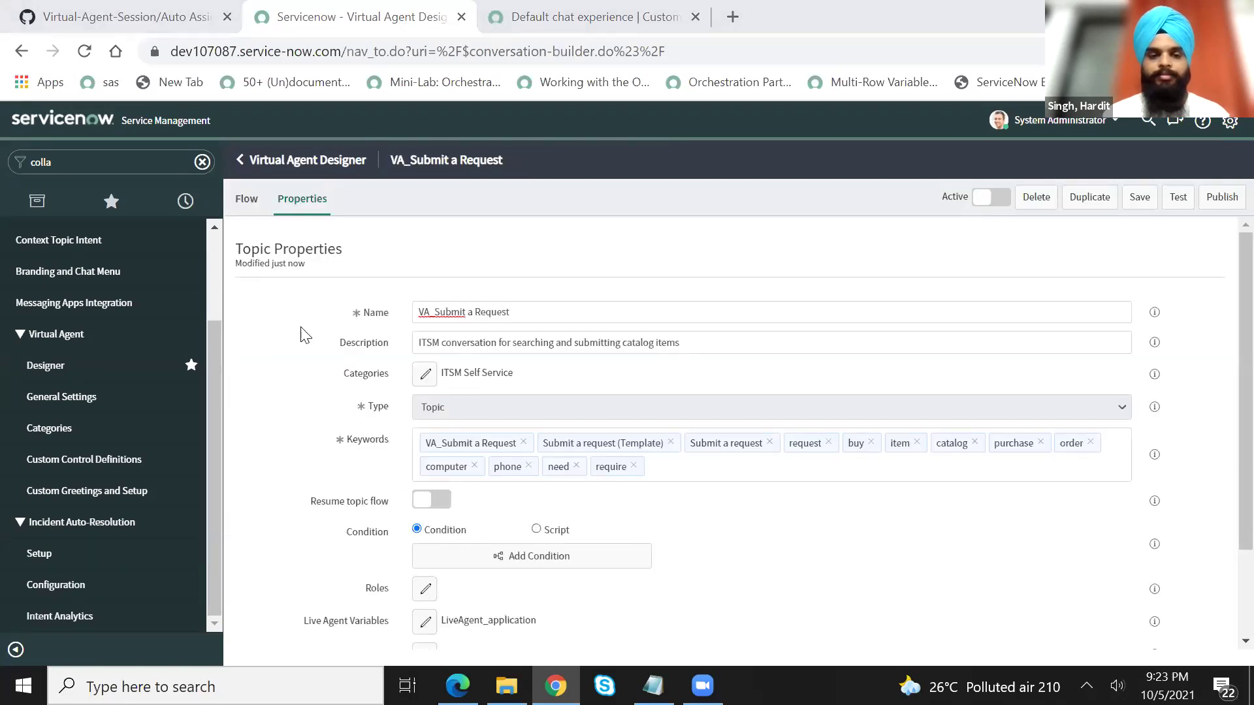
pyautogui.click(248, 200)
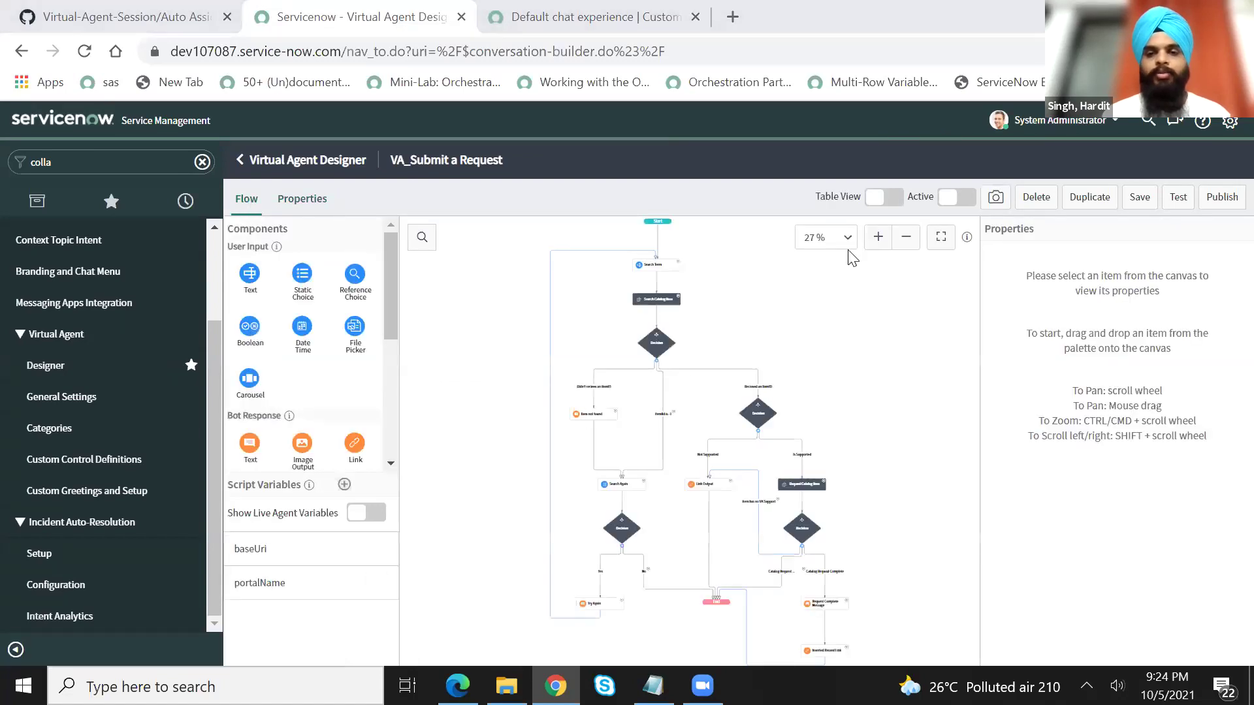
# - Inspect the properties of the Search Term input and the Search Catalog Item block at the start of the flow
pyautogui.click(877, 237)
pyautogui.scroll(5, 721, 440)
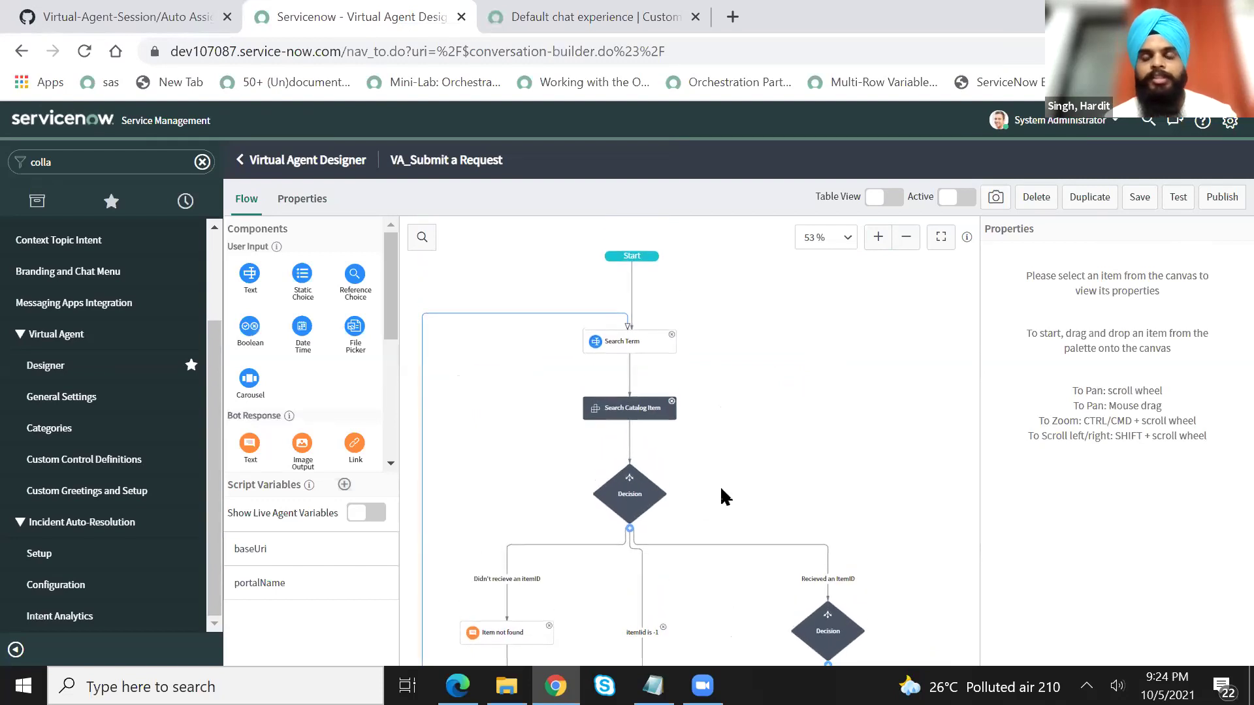
pyautogui.click(640, 353)
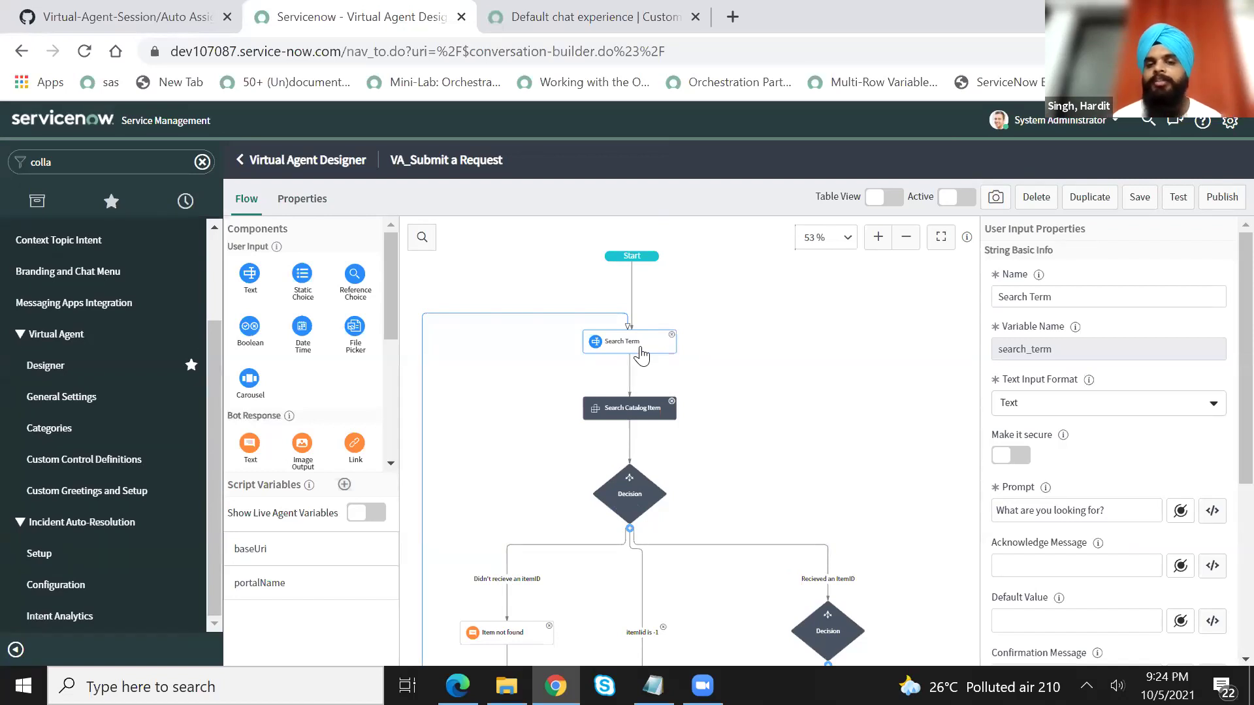
pyautogui.click(638, 410)
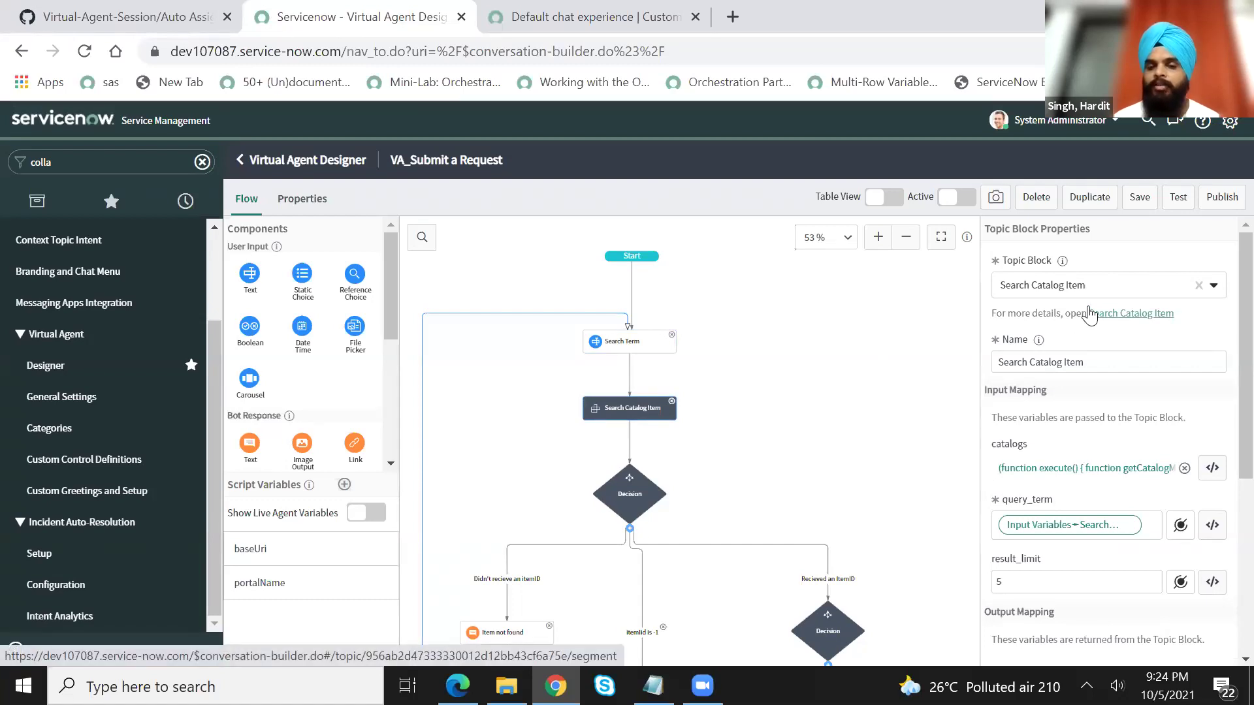
pyautogui.scroll(-3, 848, 307)
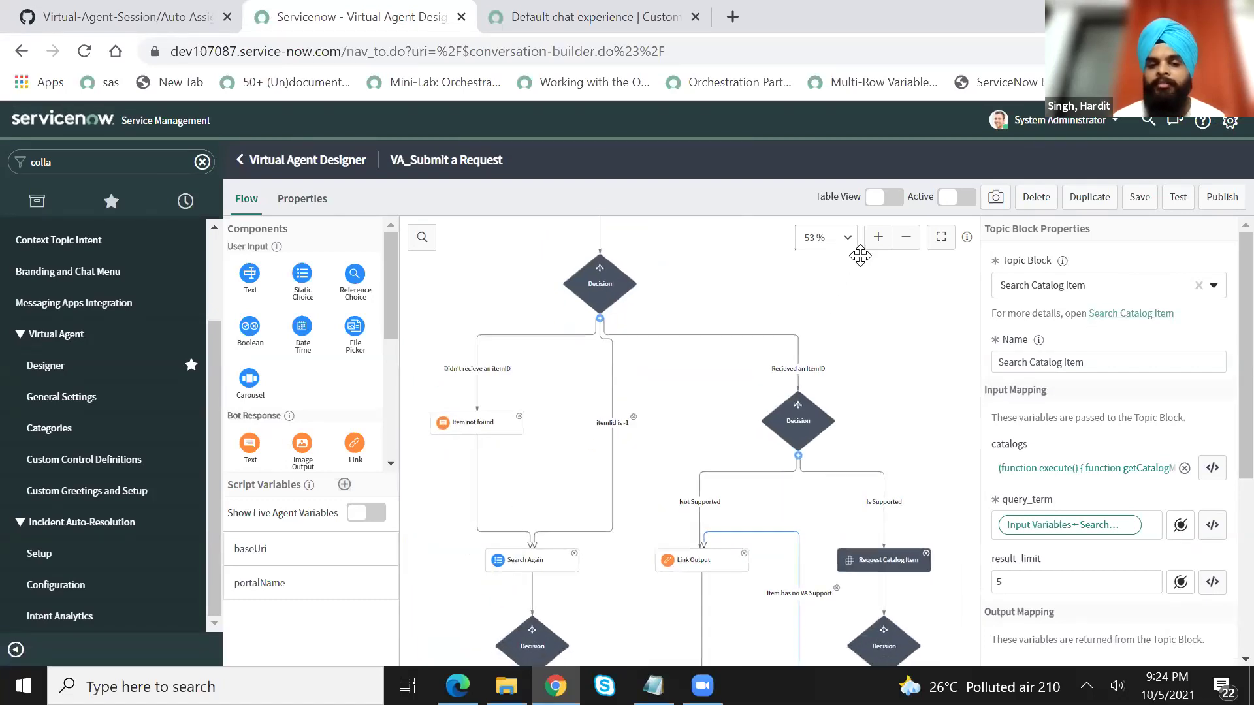
# - Examine the Search Again and Request Catalog Item nodes and the remaining branches down to the Inserted Record Link
pyautogui.click(866, 260)
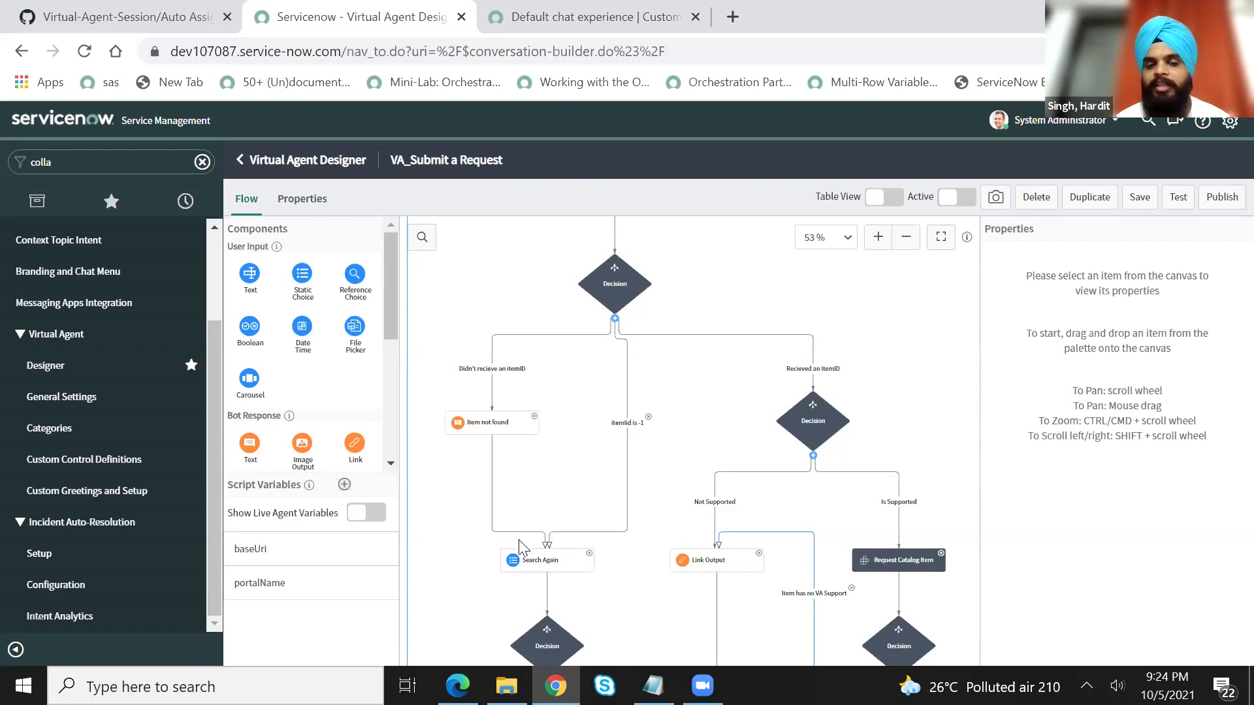
pyautogui.click(530, 559)
pyautogui.moveTo(882, 426); pyautogui.dragTo(846, 310)
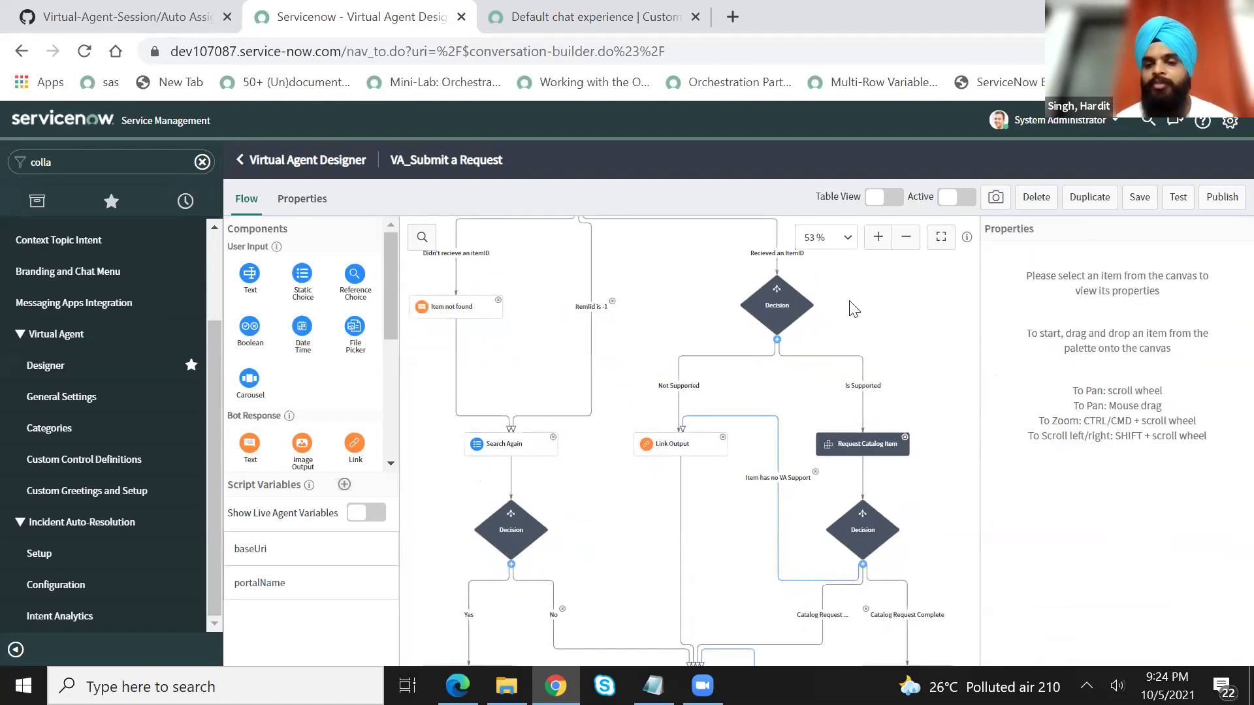
pyautogui.click(869, 455)
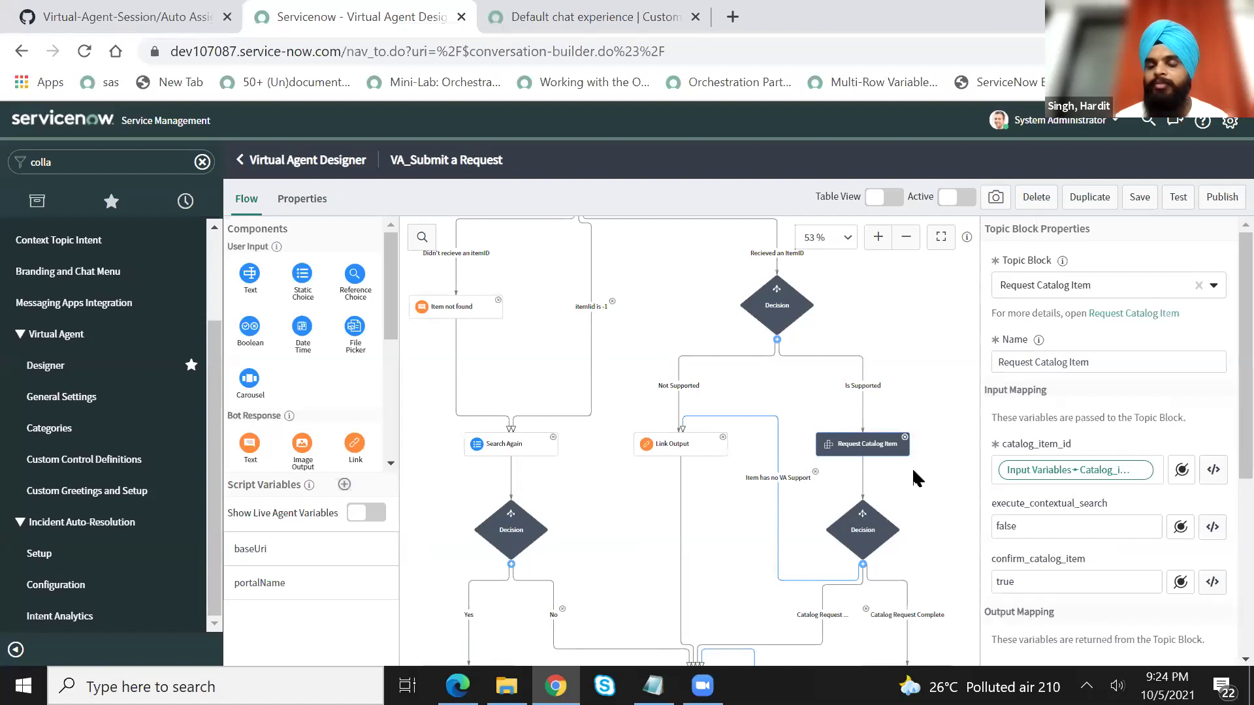
pyautogui.moveTo(931, 493); pyautogui.dragTo(928, 394)
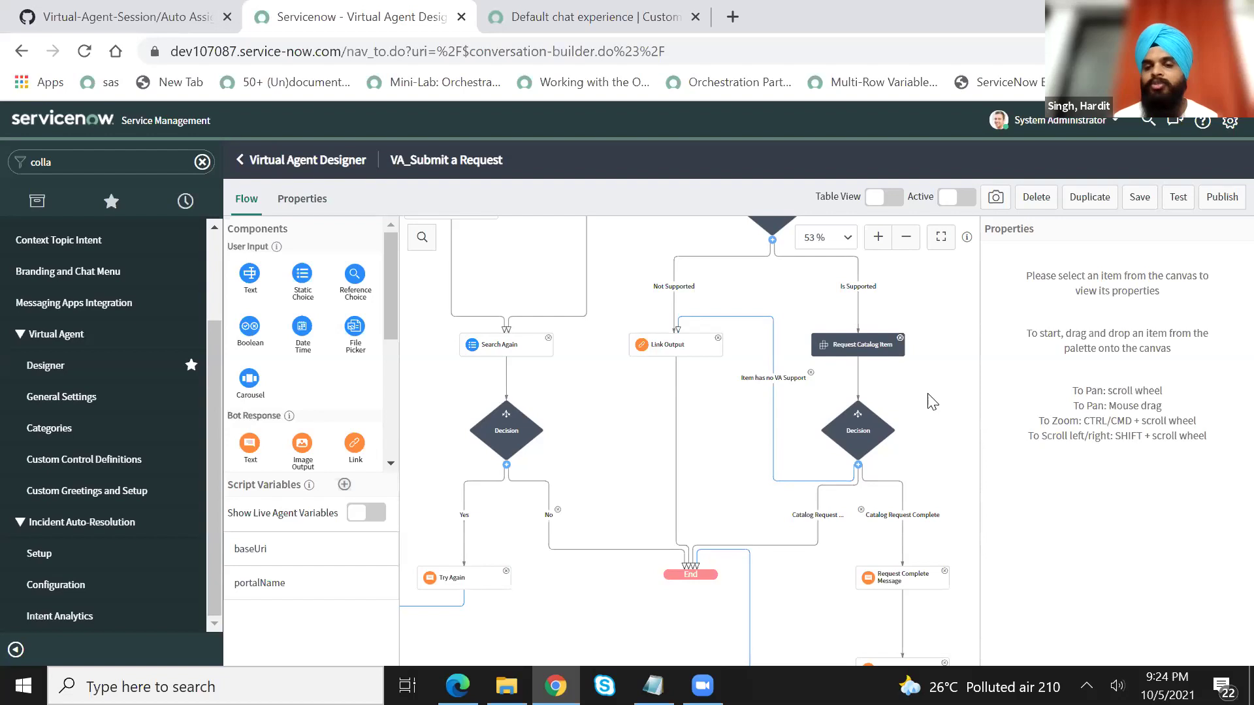
pyautogui.scroll(-3, 933, 401)
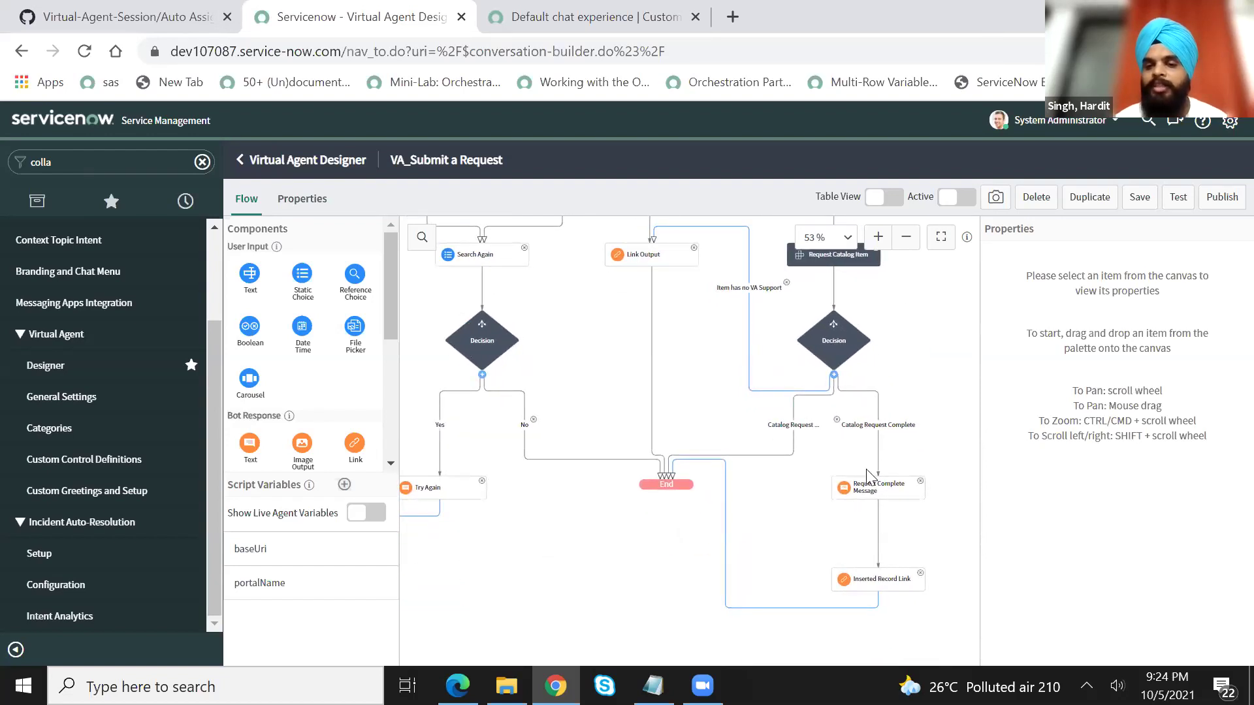
pyautogui.scroll(-2, 921, 516)
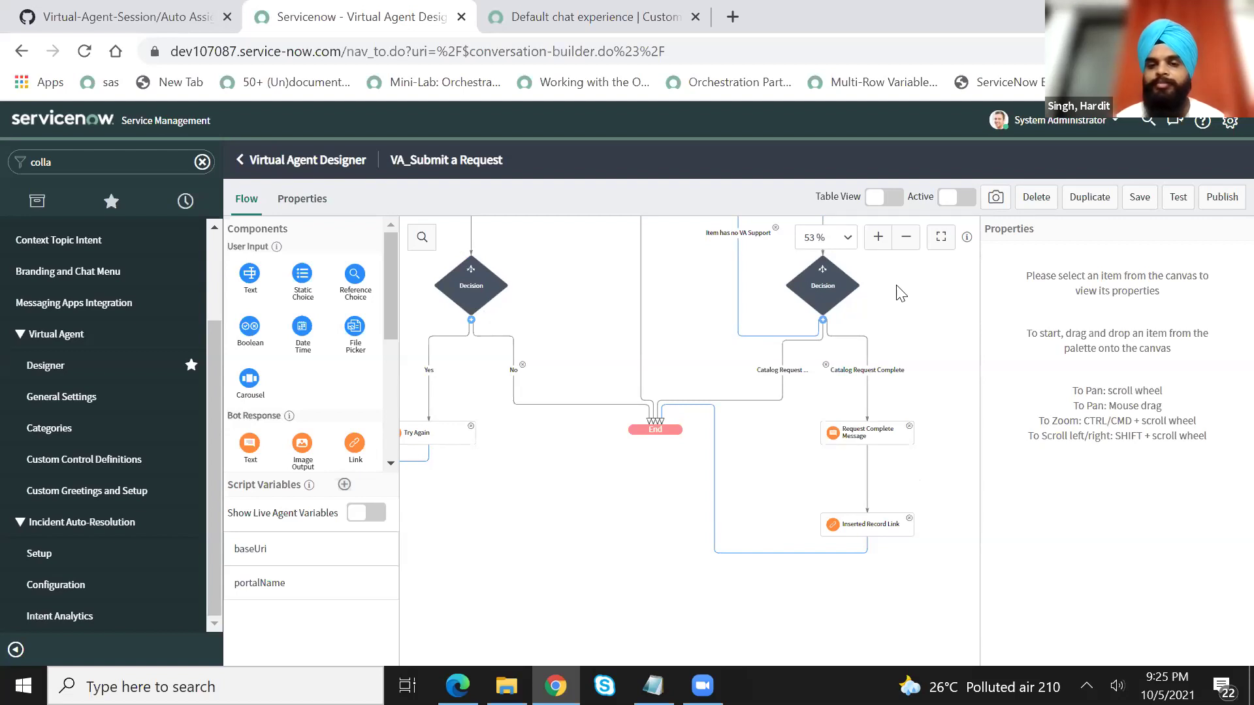
# - Insert a Static Choice user input between the Start node and Search Term
pyautogui.moveTo(898, 286); pyautogui.dragTo(979, 551)
pyautogui.moveTo(917, 297); pyautogui.dragTo(927, 516)
pyautogui.moveTo(804, 381); pyautogui.dragTo(862, 581)
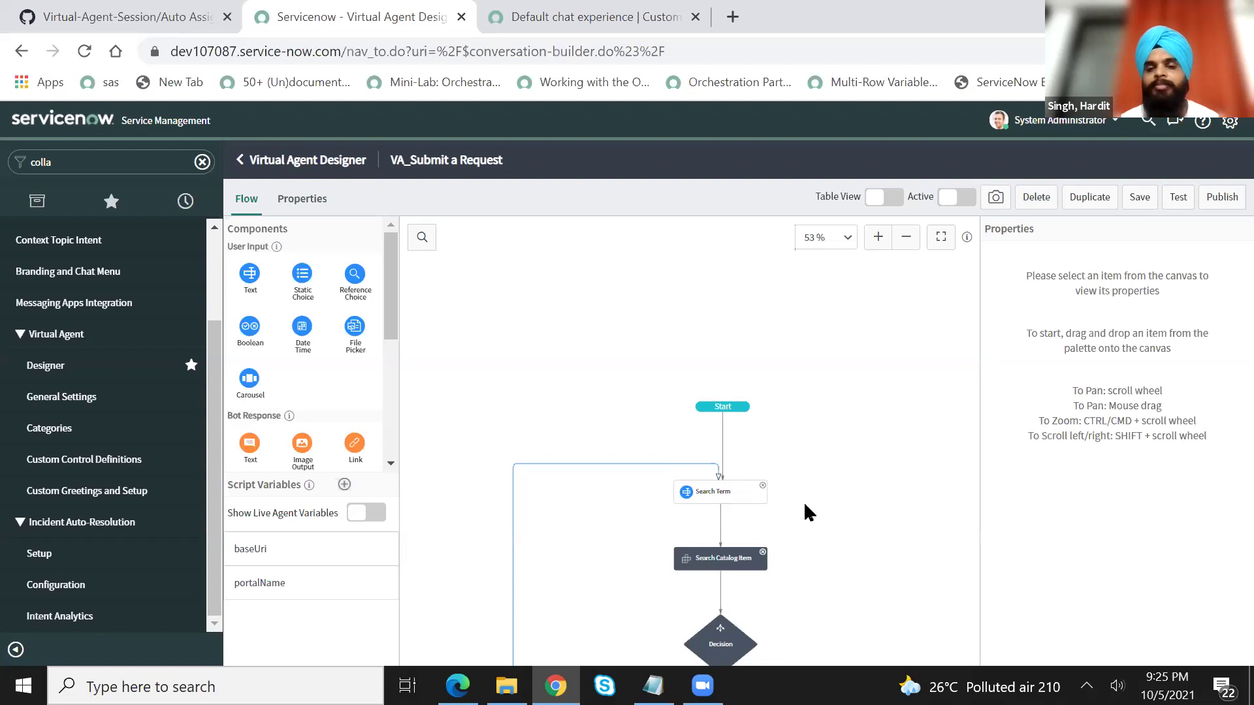
pyautogui.click(735, 496)
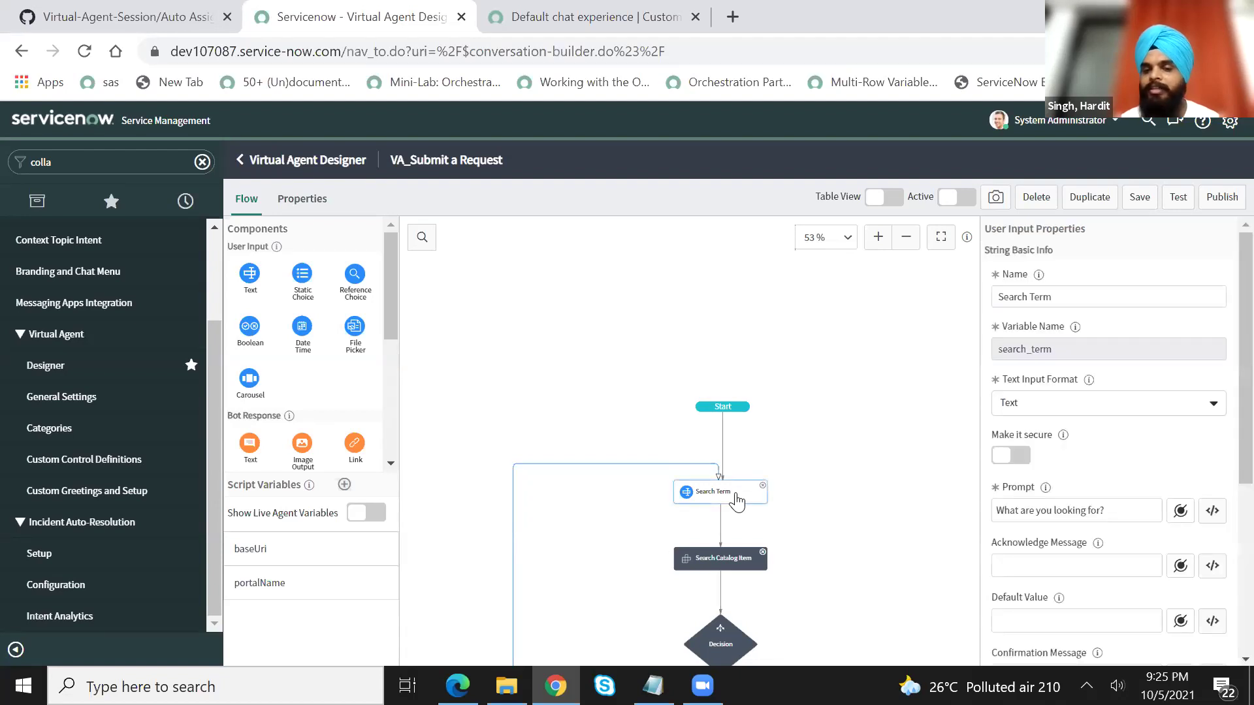
pyautogui.click(311, 284)
pyautogui.moveTo(311, 285); pyautogui.dragTo(740, 431)
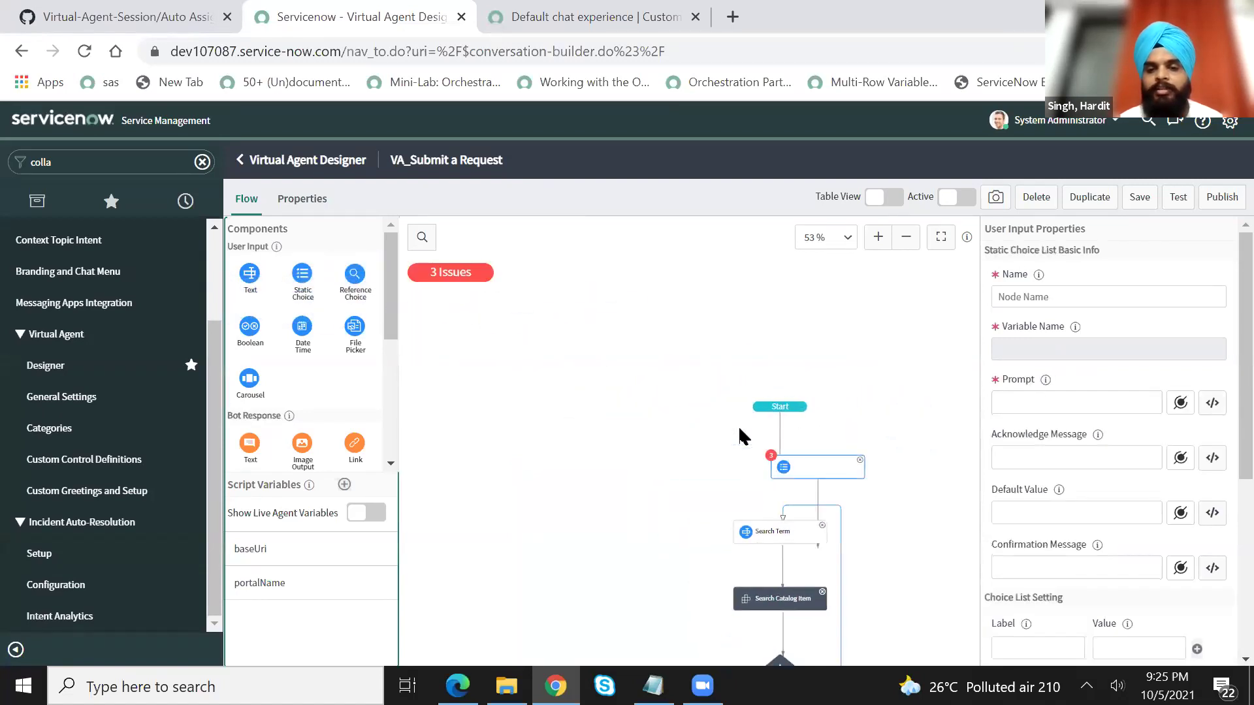
pyautogui.moveTo(621, 441); pyautogui.dragTo(540, 364)
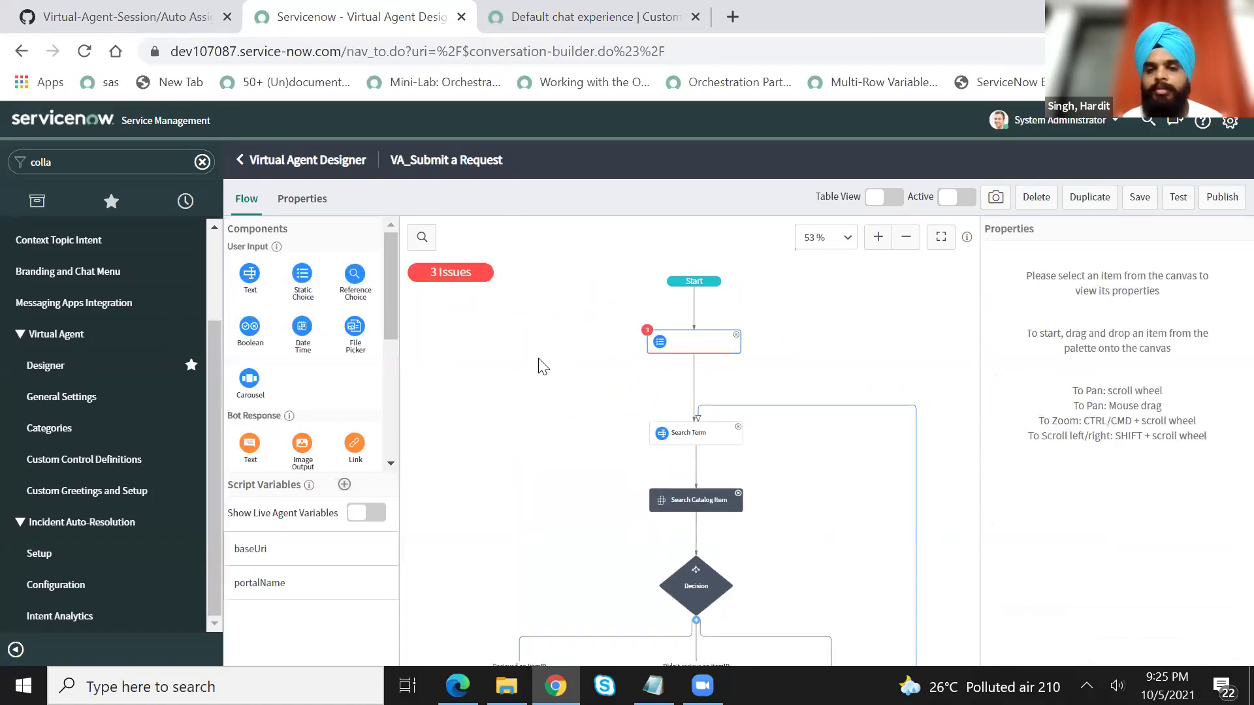
# - Name the static choice node "Input Choice" and set its prompt to "Please select an Item"
pyautogui.click(692, 346)
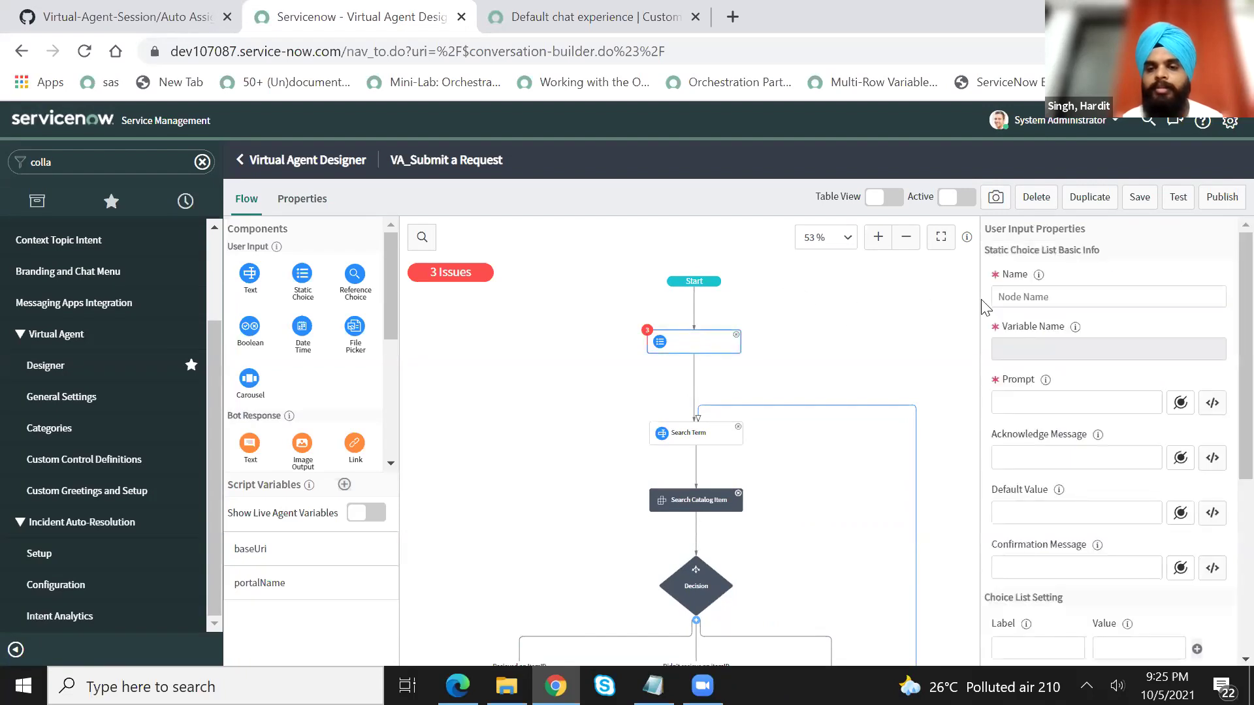
pyautogui.click(1022, 298)
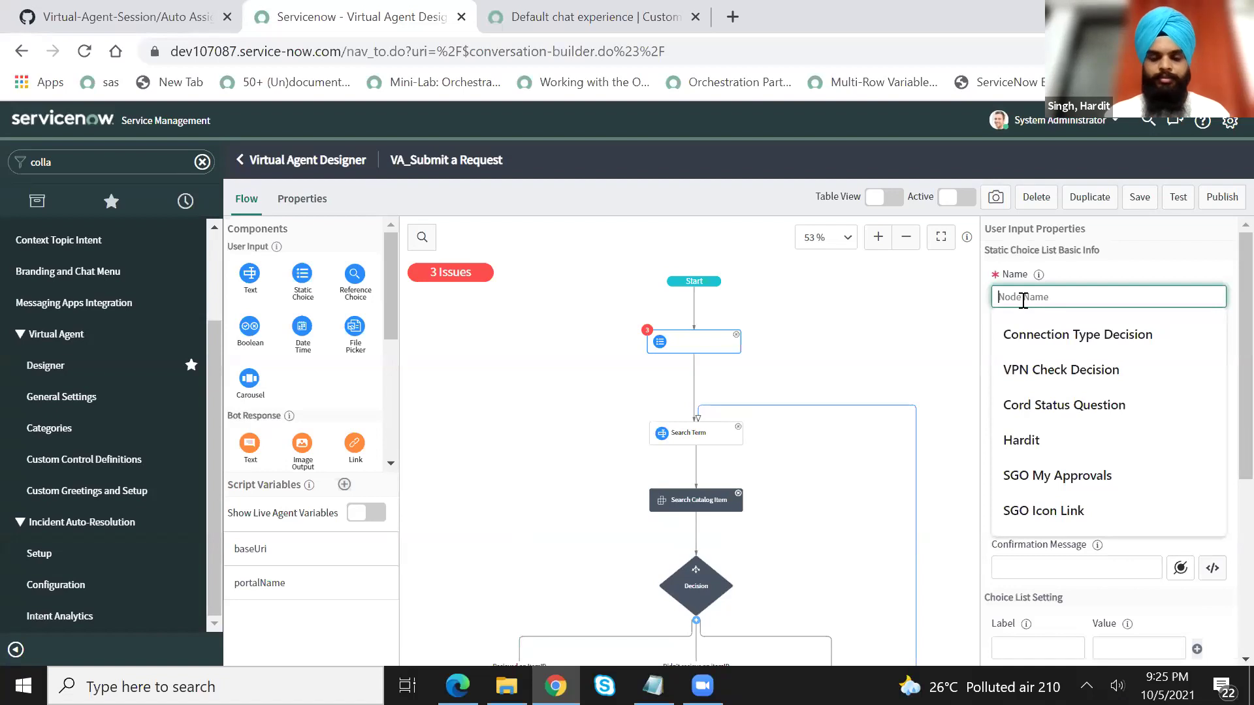
pyautogui.write('Input')
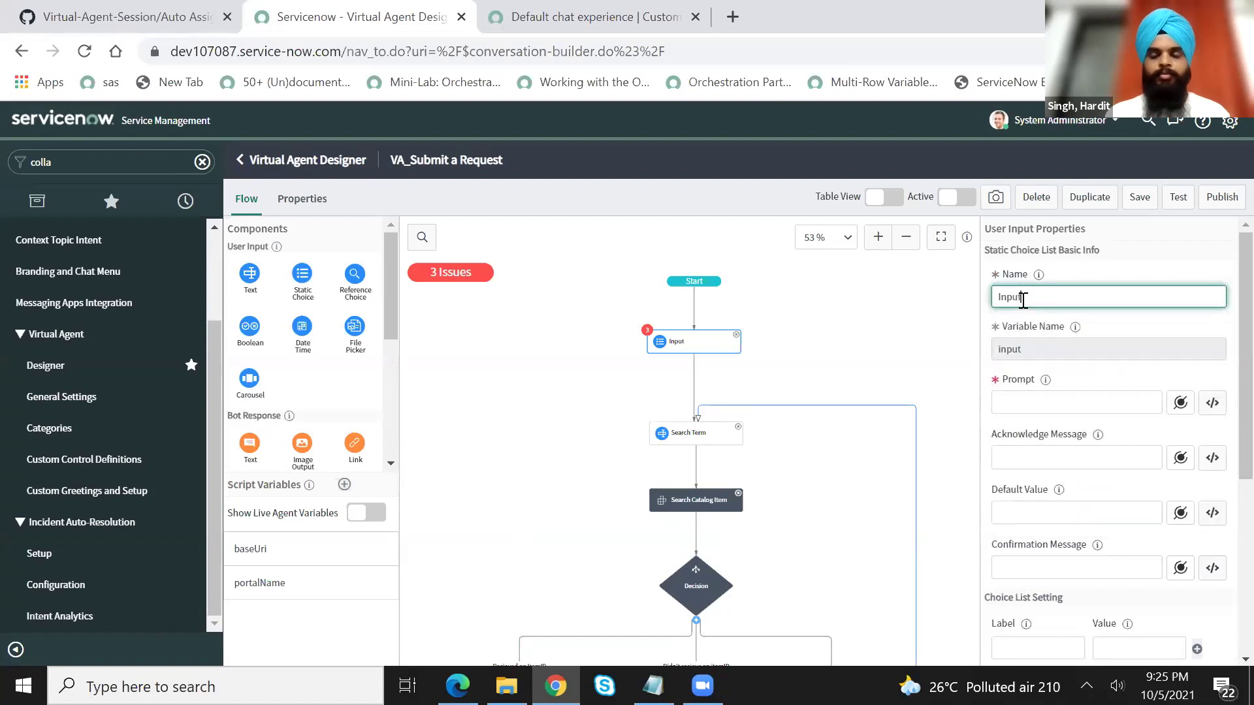
pyautogui.write(' Choice')
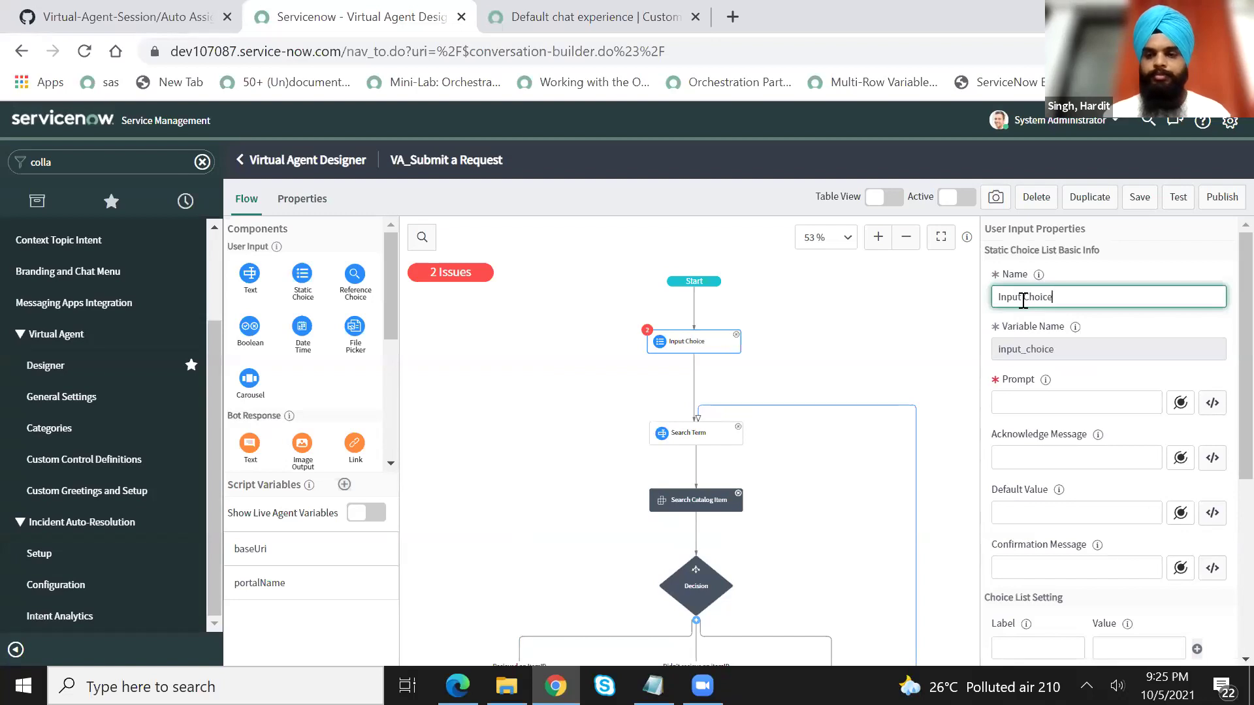
pyautogui.click(1045, 398)
pyautogui.write('Please select an Item')
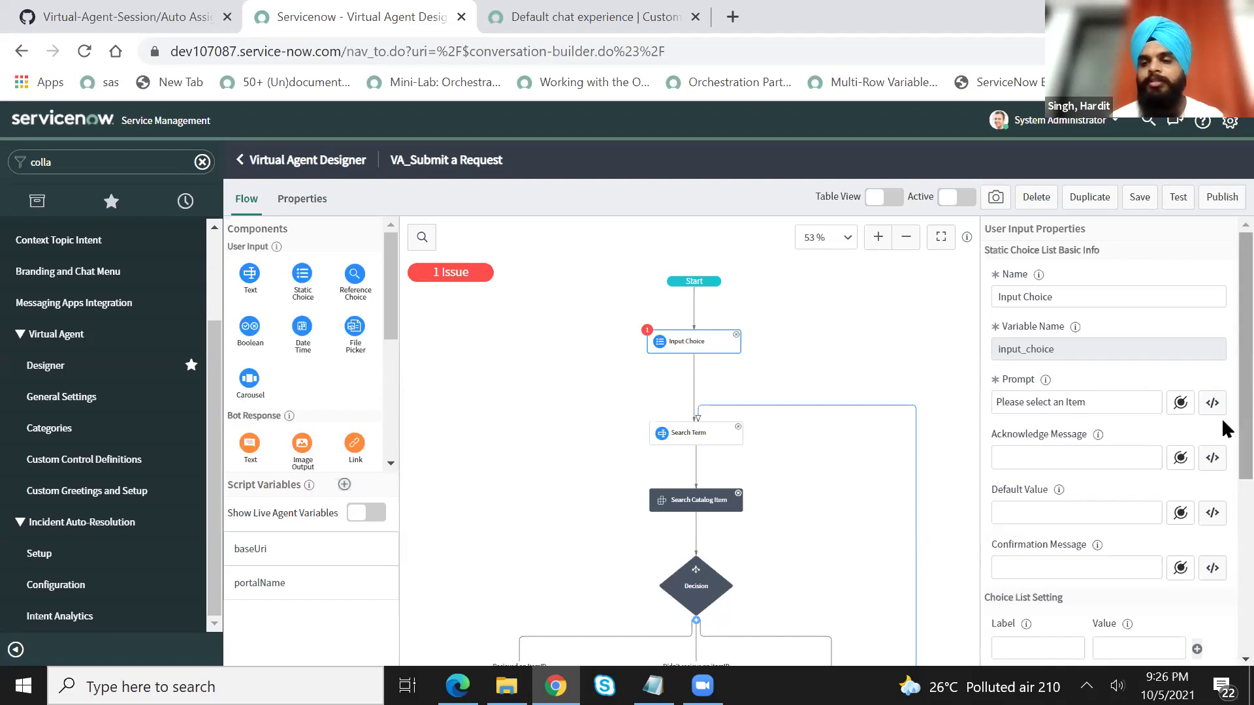
# - Define the first choice of Input Choice with both label and value "Snag It"
pyautogui.scroll(-3, 1221, 457)
pyautogui.scroll(-1, 1221, 526)
pyautogui.click(1034, 434)
pyautogui.write('Snag It')
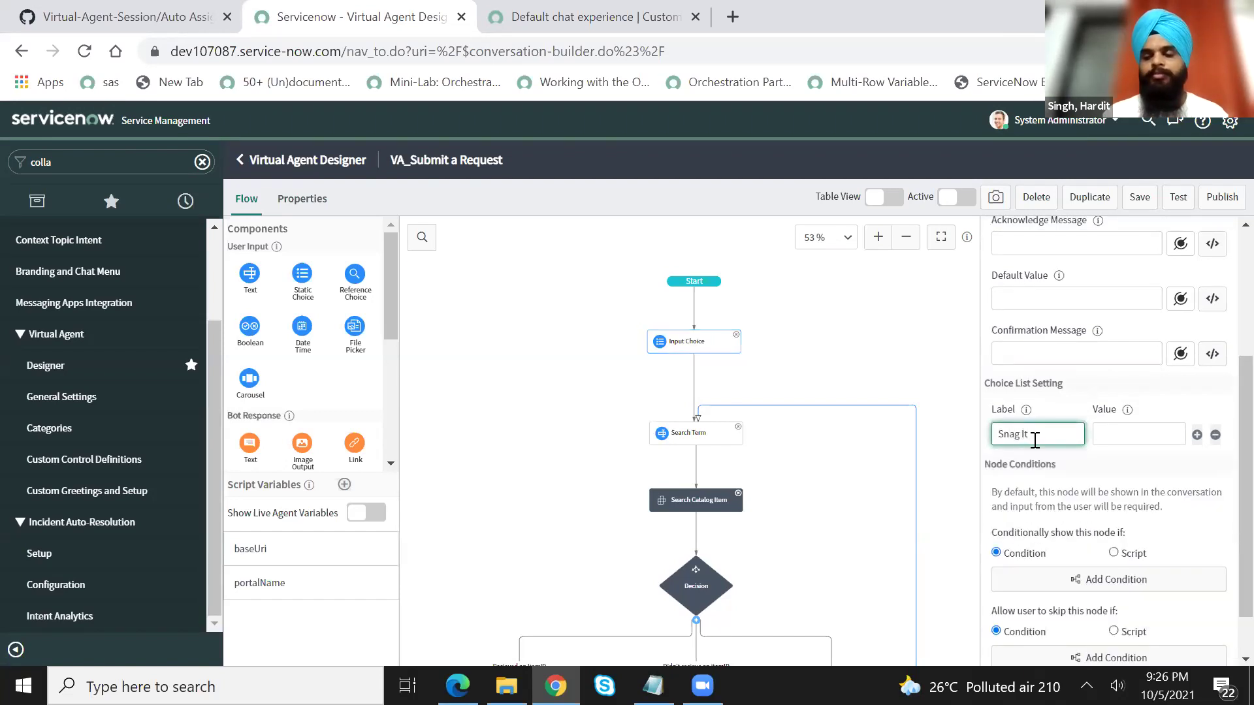
pyautogui.hotkey('ctrl', 'a')
pyautogui.hotkey('ctrl', 'c')
pyautogui.press('Tab')
pyautogui.hotkey('ctrl', 'v')
# - Add a second choice to Input Choice with label and value "Zoom"
pyautogui.click(1196, 434)
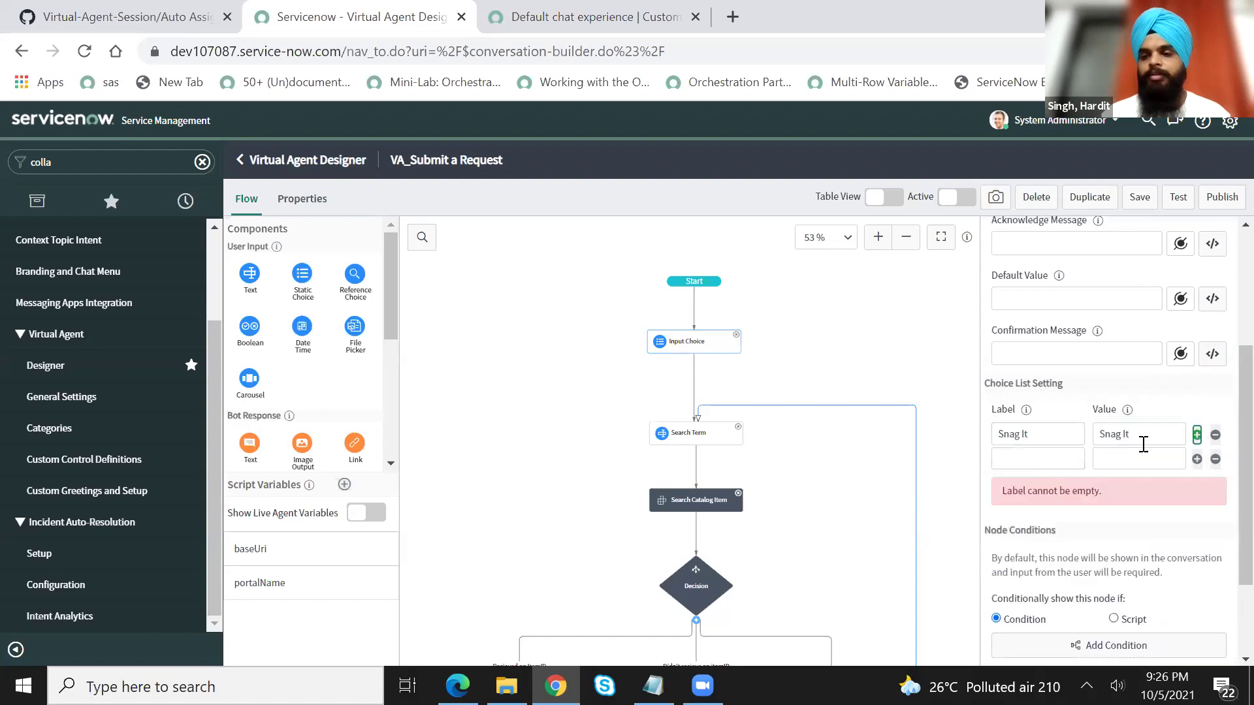
pyautogui.click(1057, 460)
pyautogui.write('Zoom')
pyautogui.press('Tab')
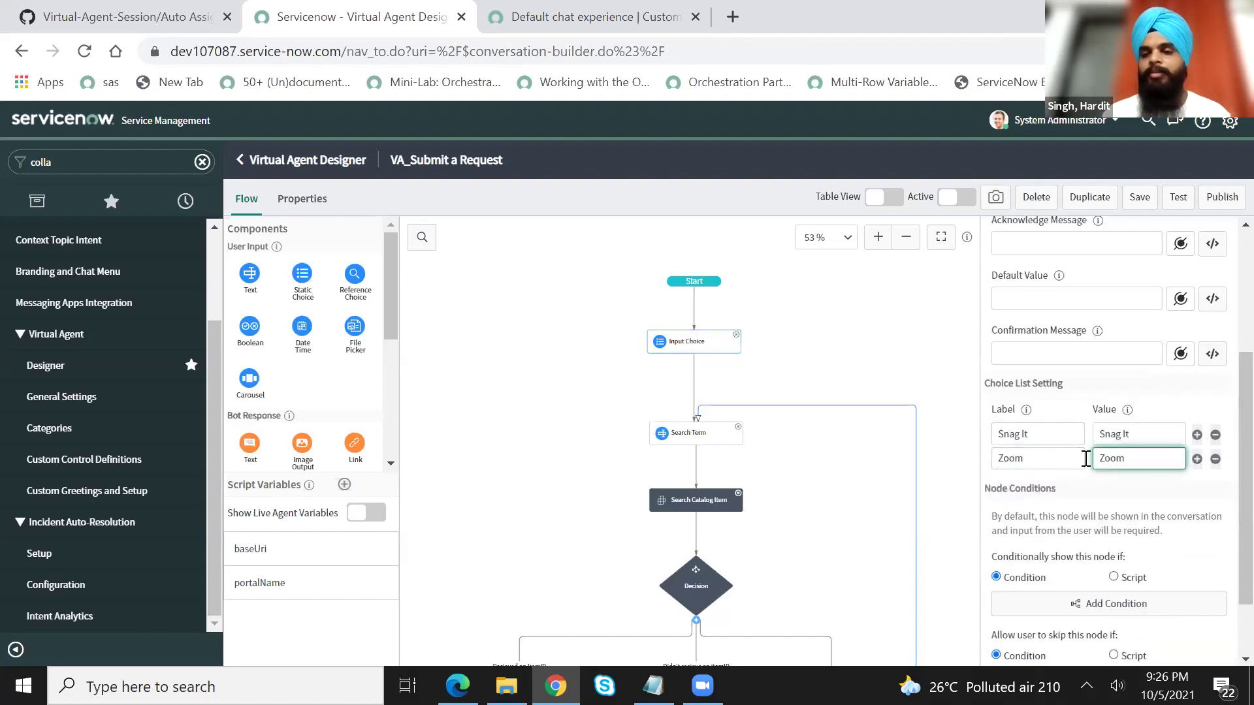
# - Add a third choice to Input Choice with label and value "Standard Laptop"
pyautogui.click(1196, 459)
pyautogui.click(1051, 482)
pyautogui.write('S')
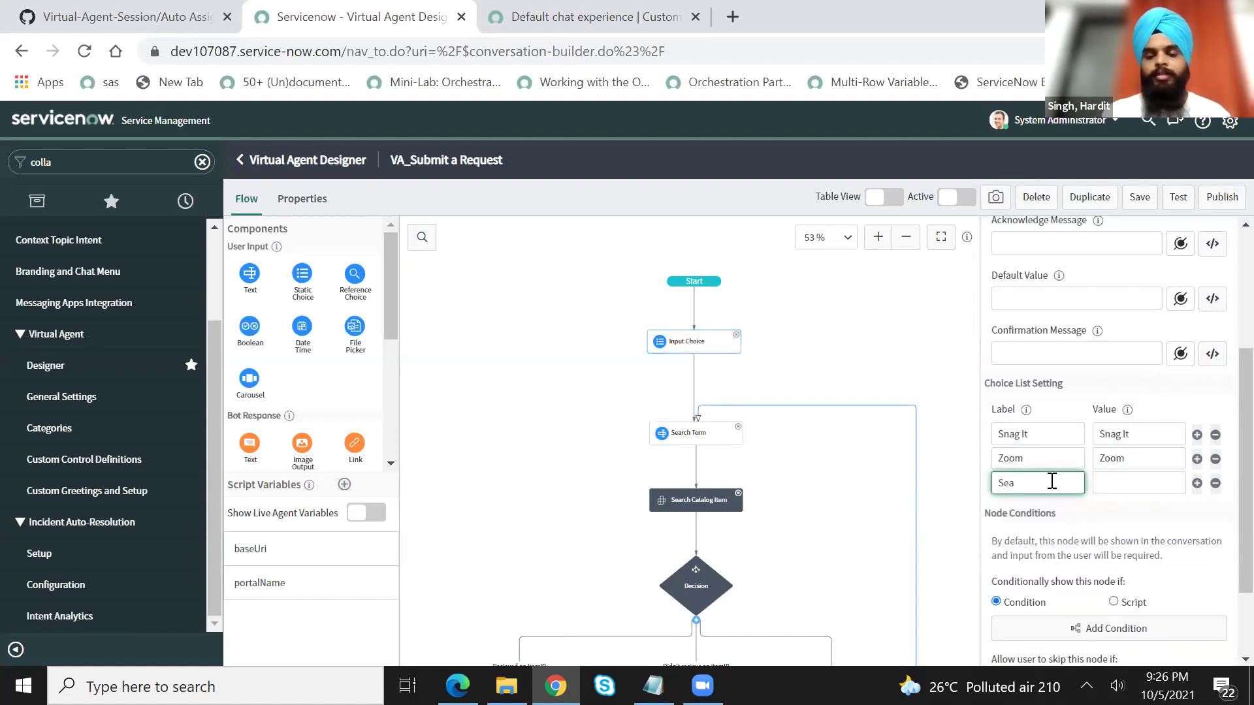
pyautogui.press('BackSpace')
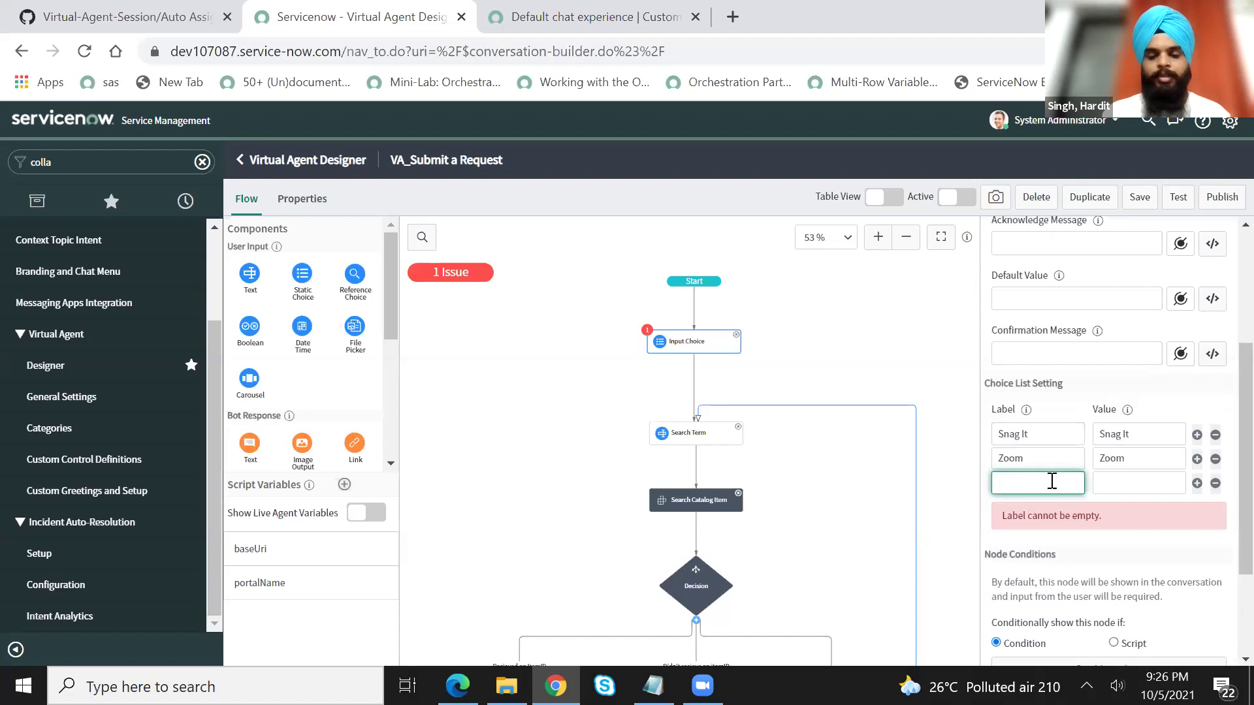
pyautogui.write('Standa')
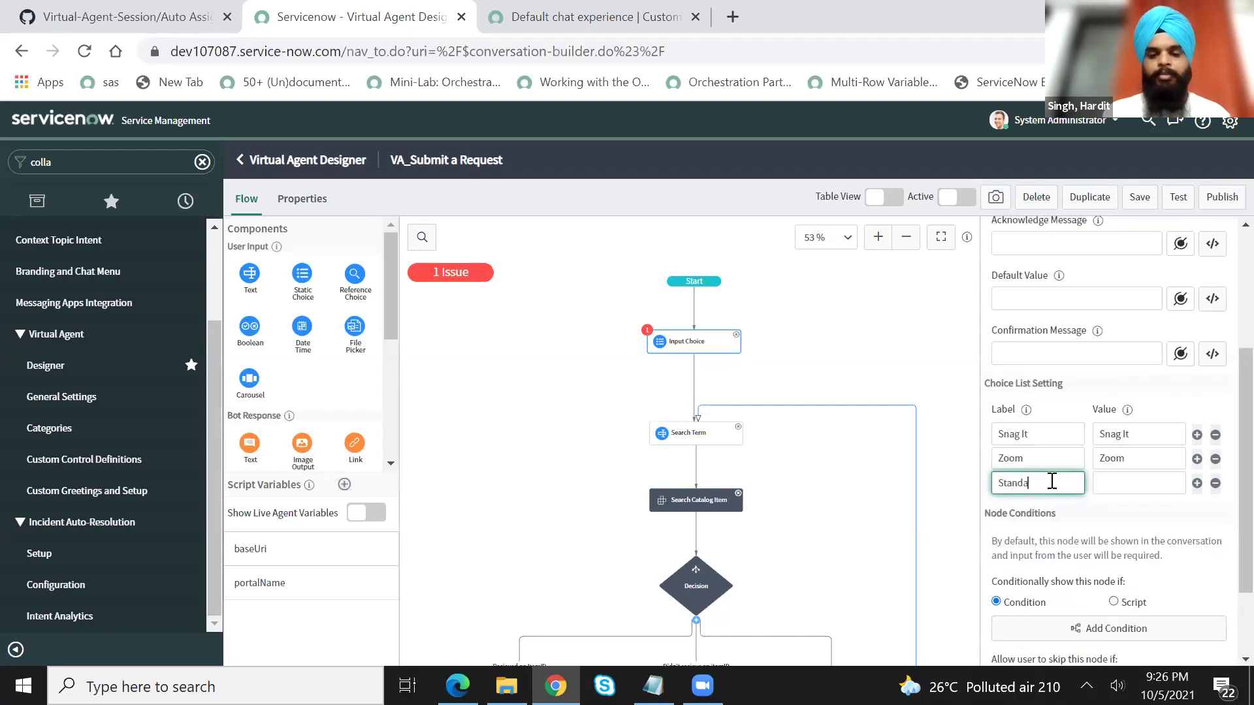
pyautogui.write('rd Laptop')
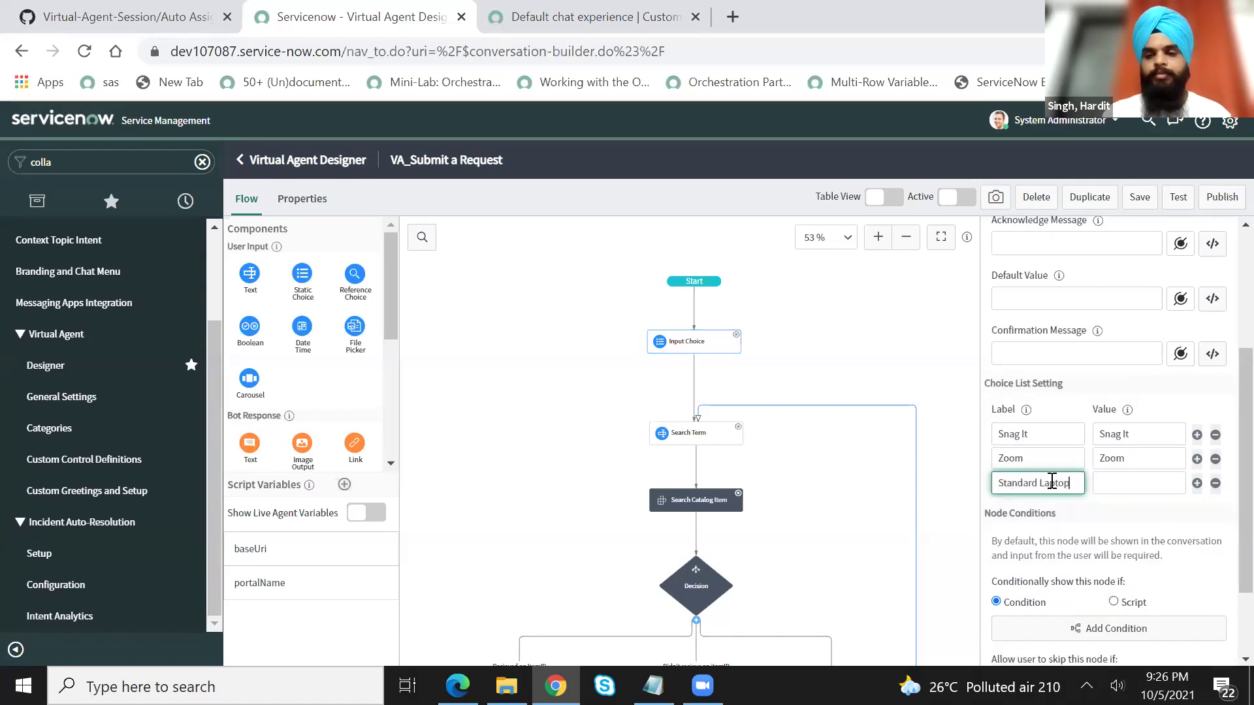
pyautogui.hotkey('ctrl', 'a')
pyautogui.hotkey('ctrl', 'c')
pyautogui.press('Tab')
pyautogui.hotkey('ctrl', 'v')
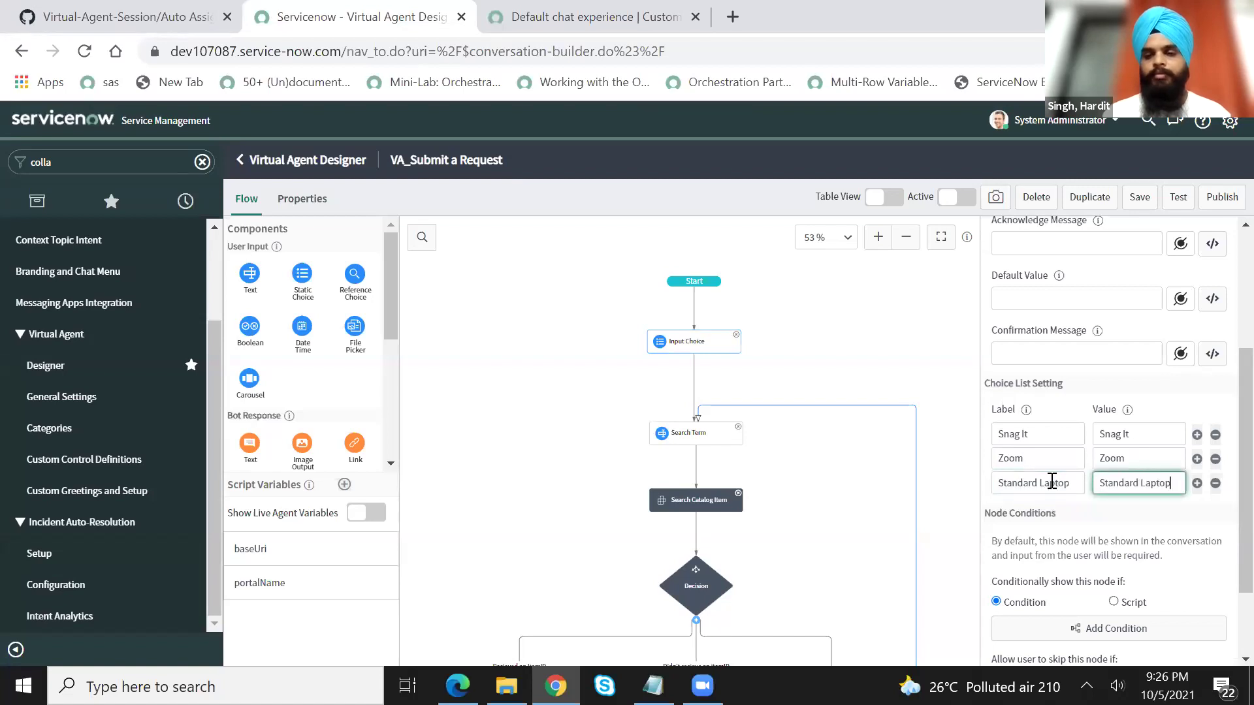
# - Add a fourth choice to Input Choice with label and value "Search Item"
pyautogui.click(1196, 483)
pyautogui.click(1056, 508)
pyautogui.write('Search Item')
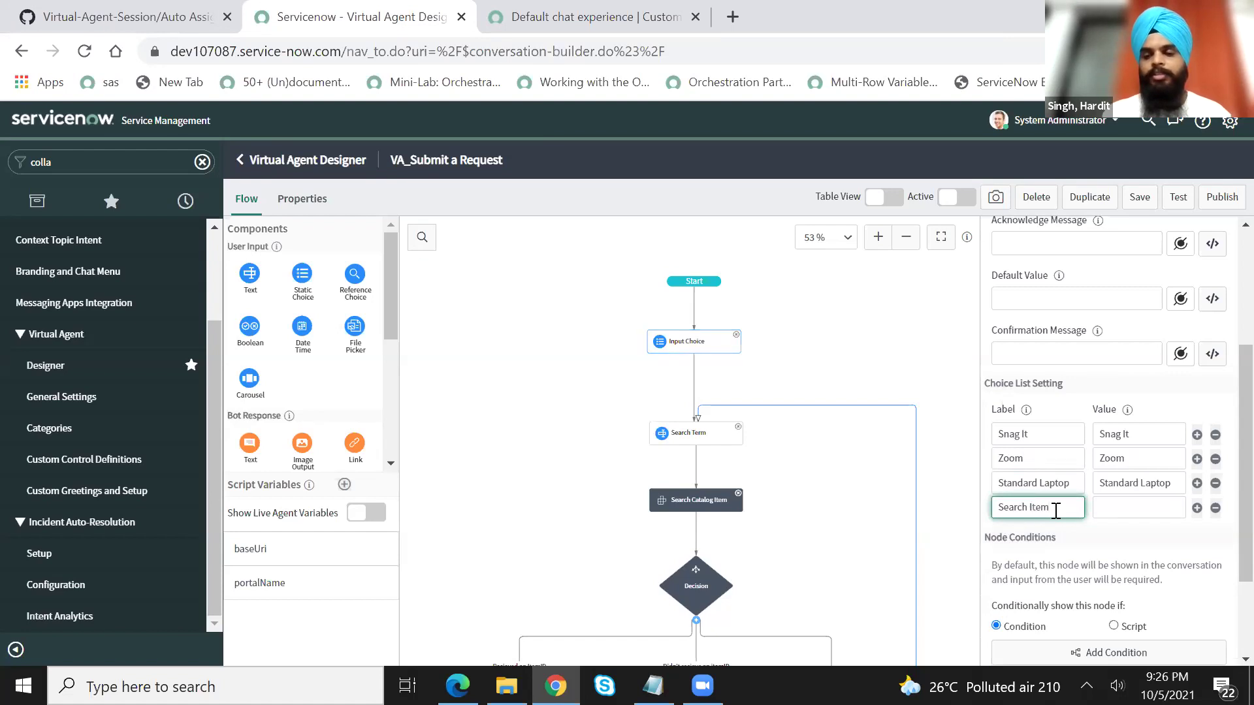
pyautogui.hotkey('ctrl', 'a')
pyautogui.hotkey('ctrl', 'c')
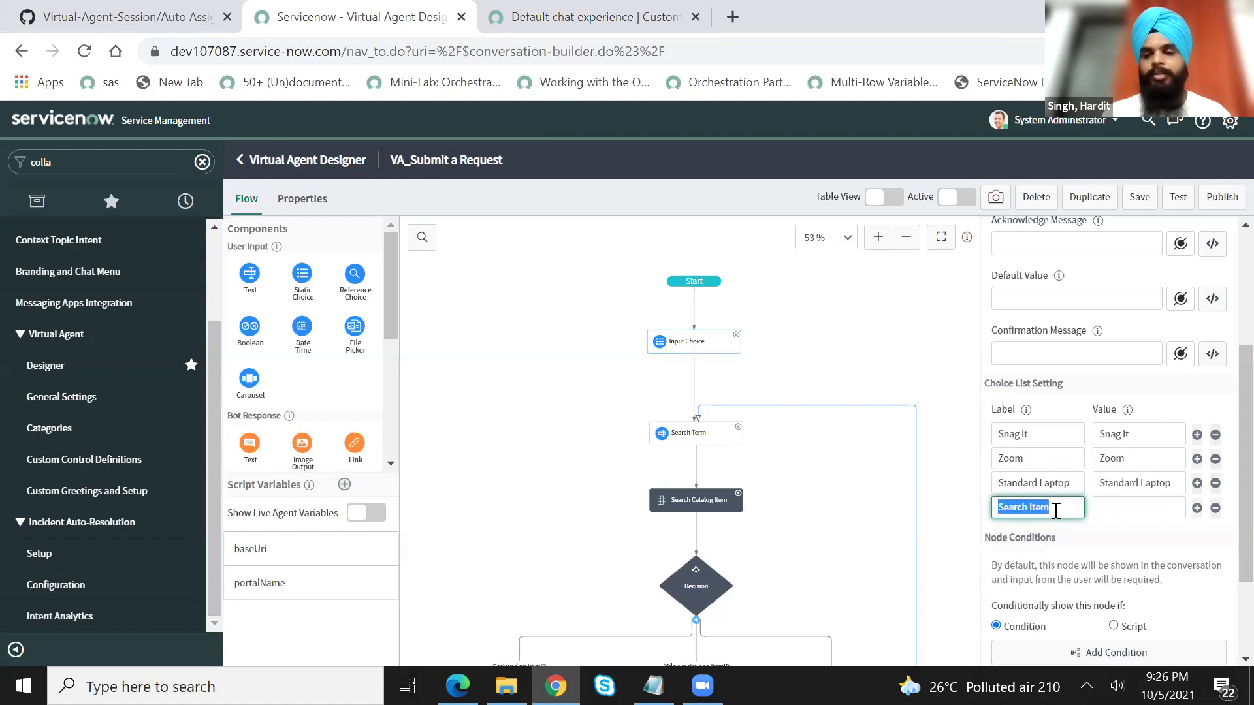
pyautogui.press('Tab')
pyautogui.hotkey('ctrl', 'v')
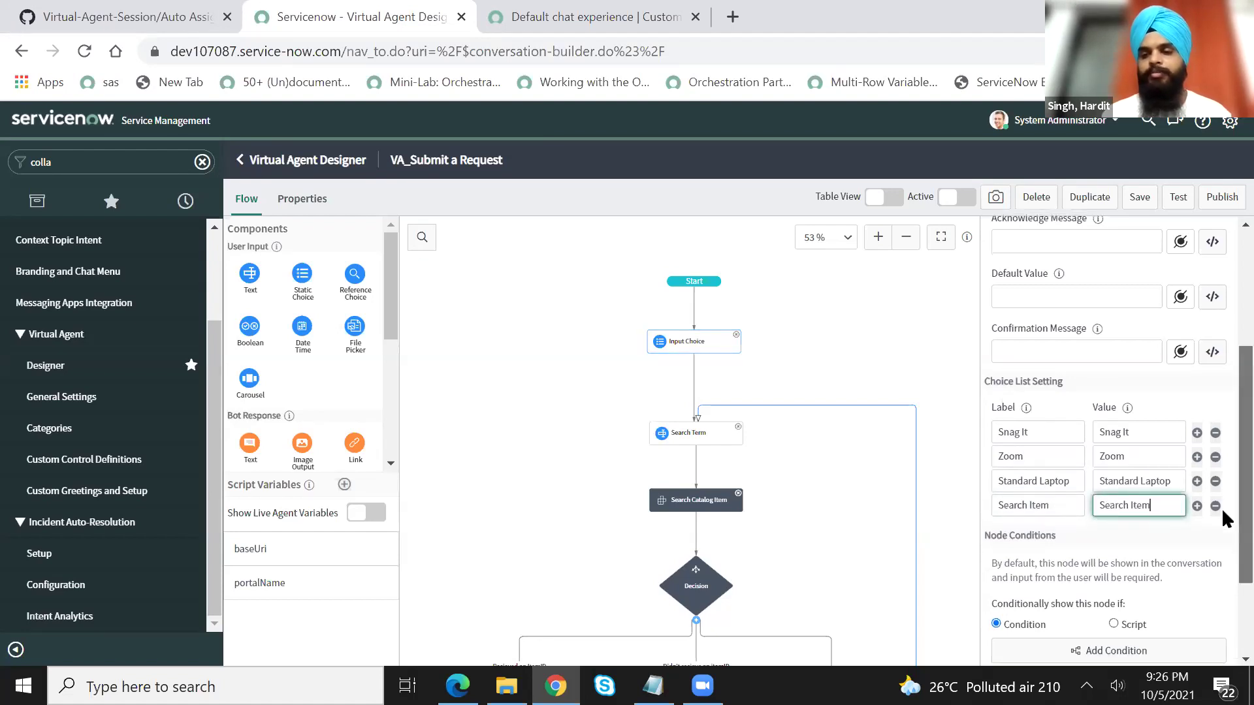
# - Insert a Decision utility between Input Choice and Search Term
pyautogui.scroll(-1, 1221, 508)
pyautogui.moveTo(865, 328); pyautogui.dragTo(853, 271)
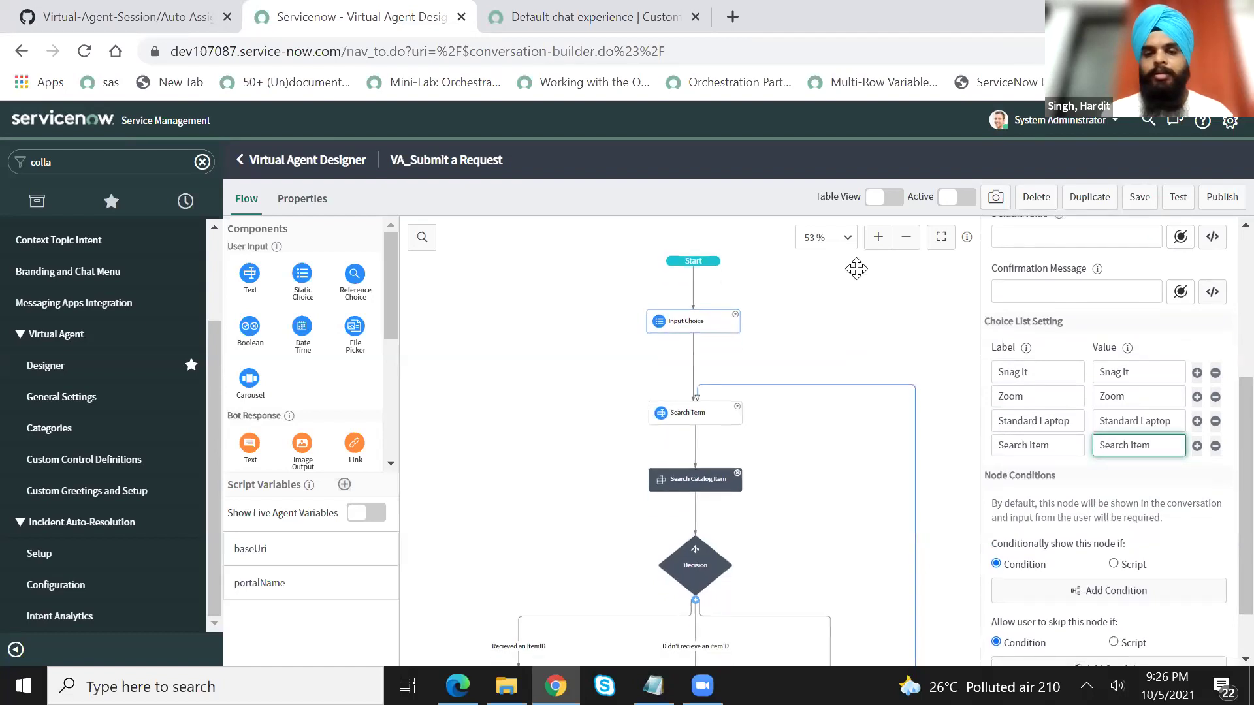
pyautogui.scroll(-3, 389, 372)
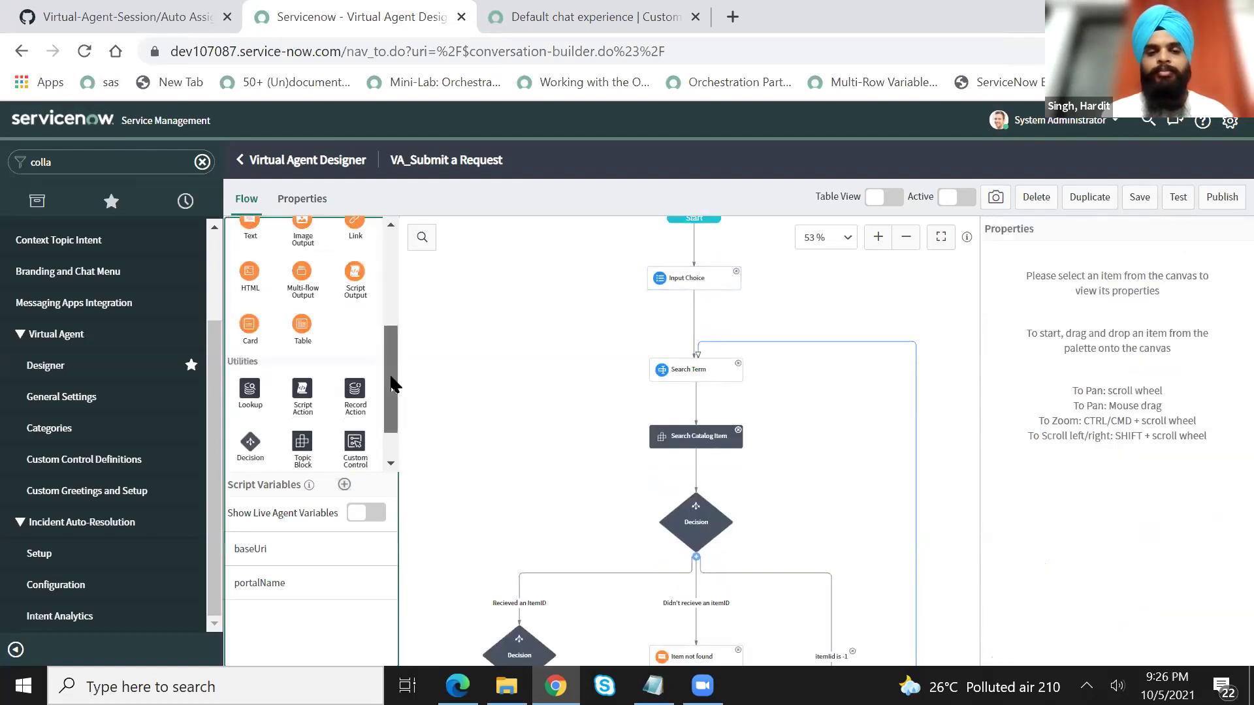
pyautogui.scroll(-1, 390, 378)
pyautogui.moveTo(436, 399); pyautogui.dragTo(699, 316)
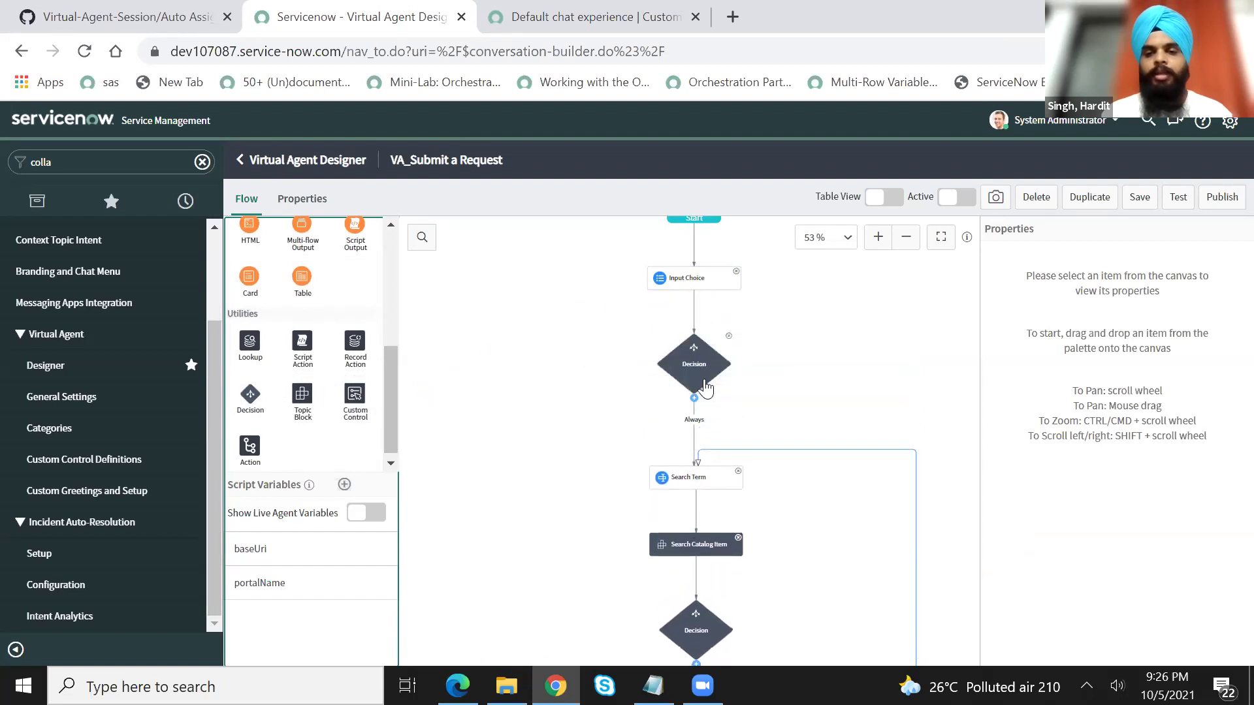
# - Name the new Decision's existing branch "Search" and set its condition to Input Choice is Search Item
pyautogui.click(696, 425)
pyautogui.doubleClick(1036, 270)
pyautogui.write('Search')
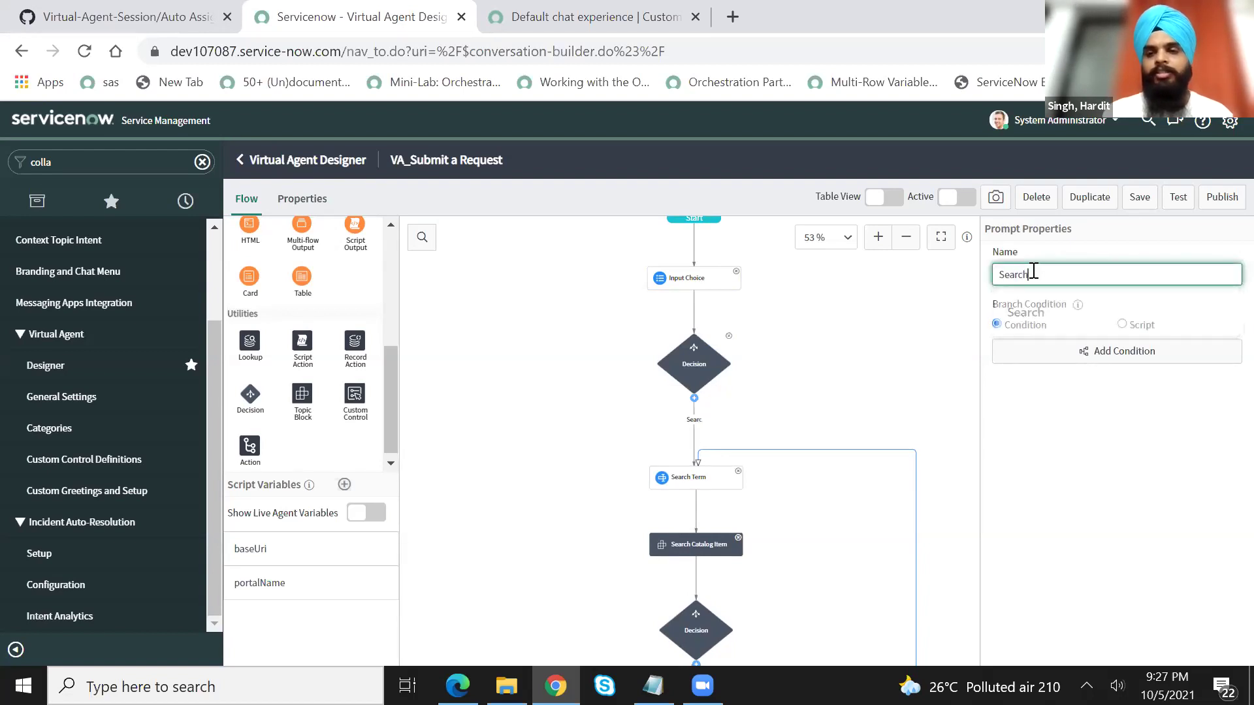
pyautogui.click(1039, 356)
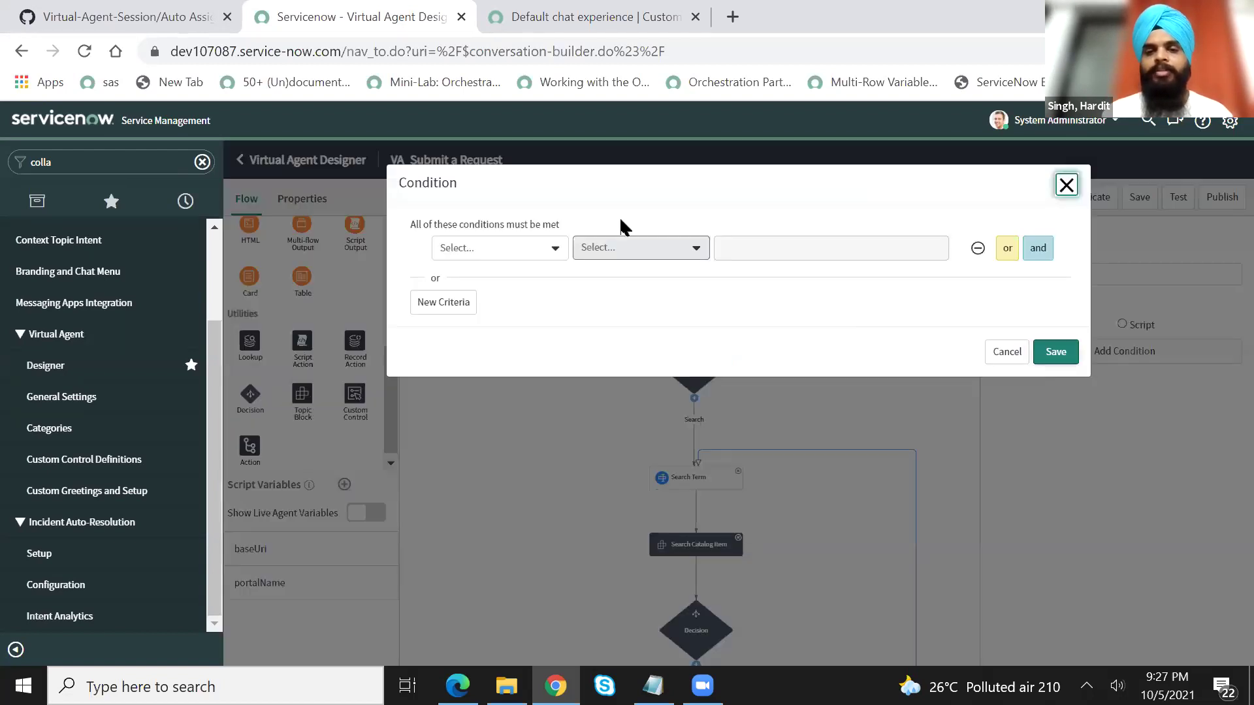
pyautogui.click(540, 243)
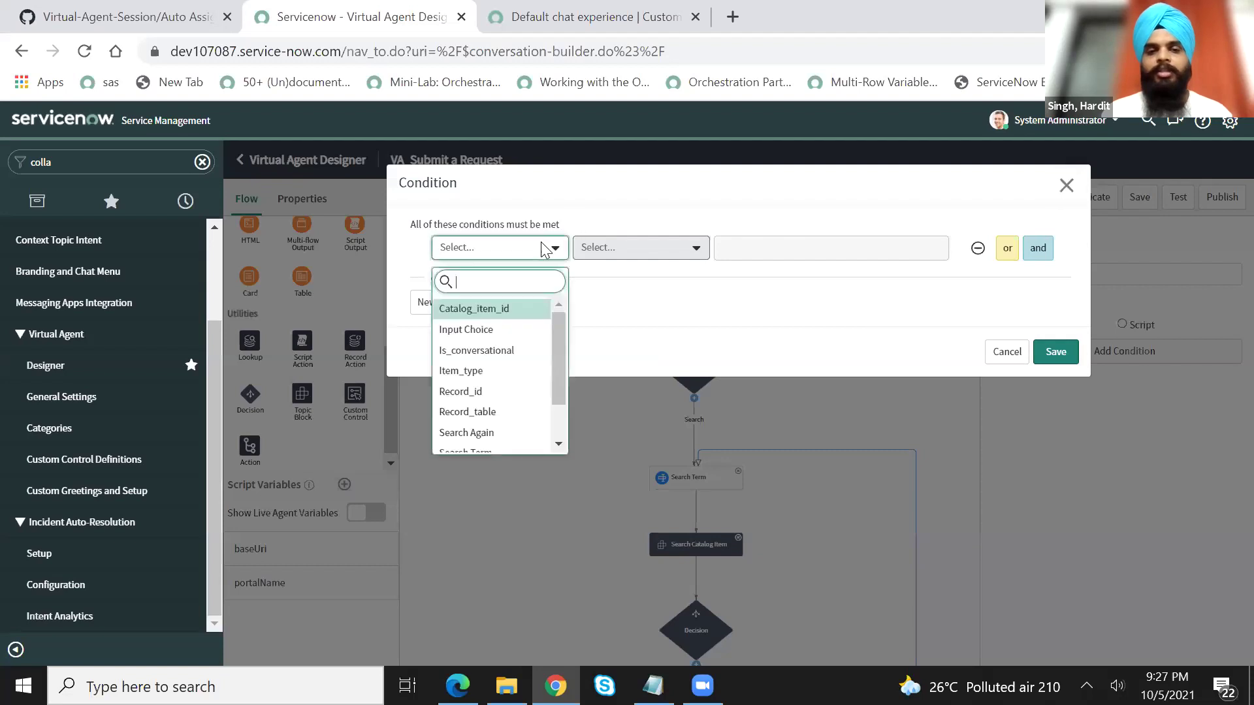
pyautogui.click(511, 326)
pyautogui.click(793, 247)
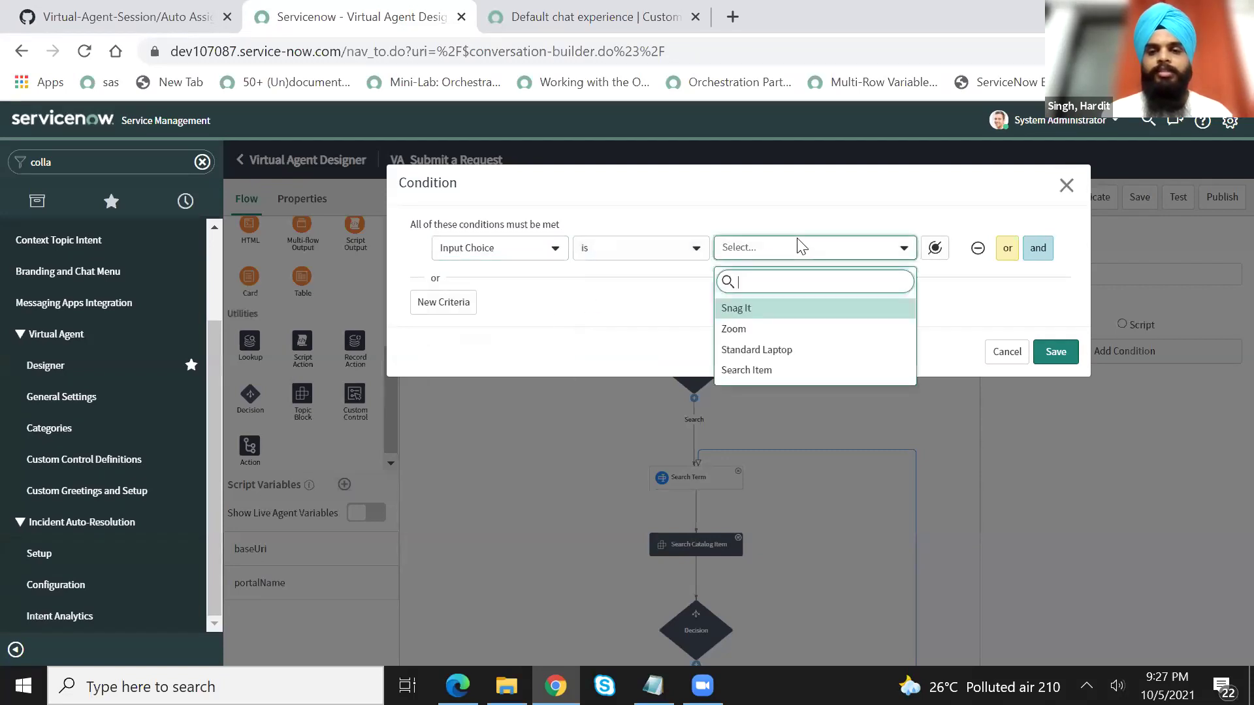
pyautogui.click(778, 370)
pyautogui.click(1050, 356)
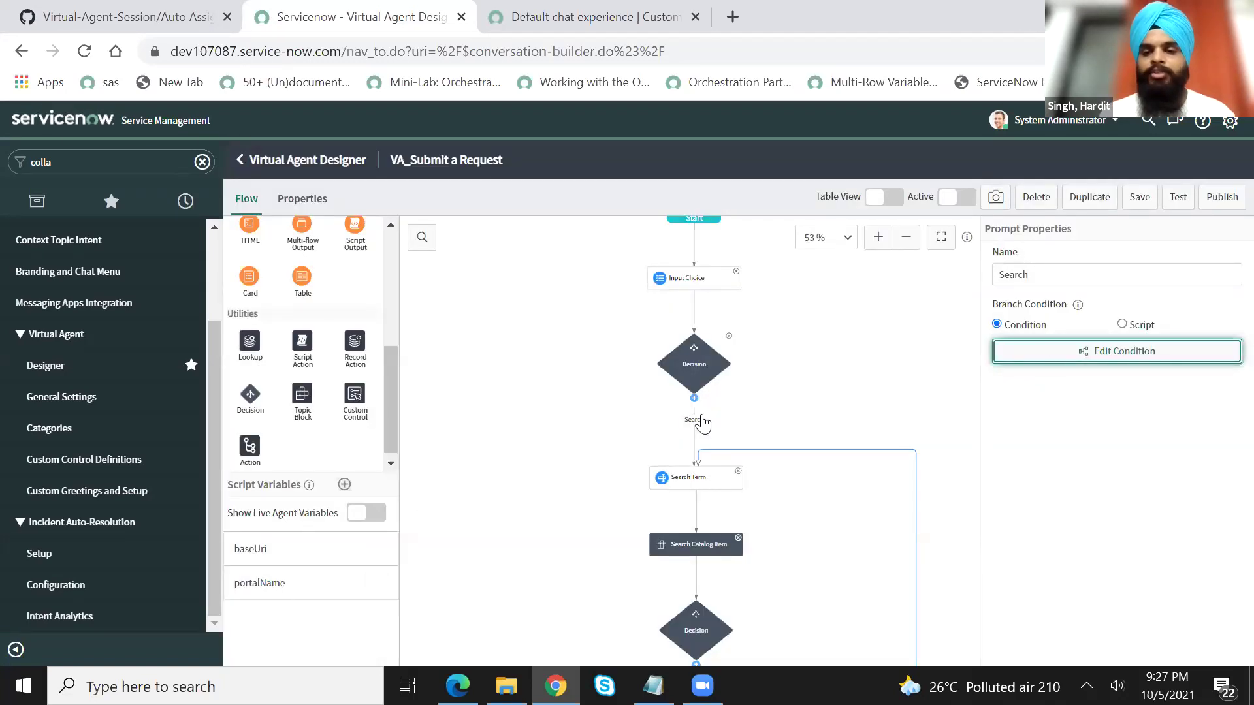
# - Add a second branch to the Decision below Input Choice and name it "Other Choices"
pyautogui.click(681, 495)
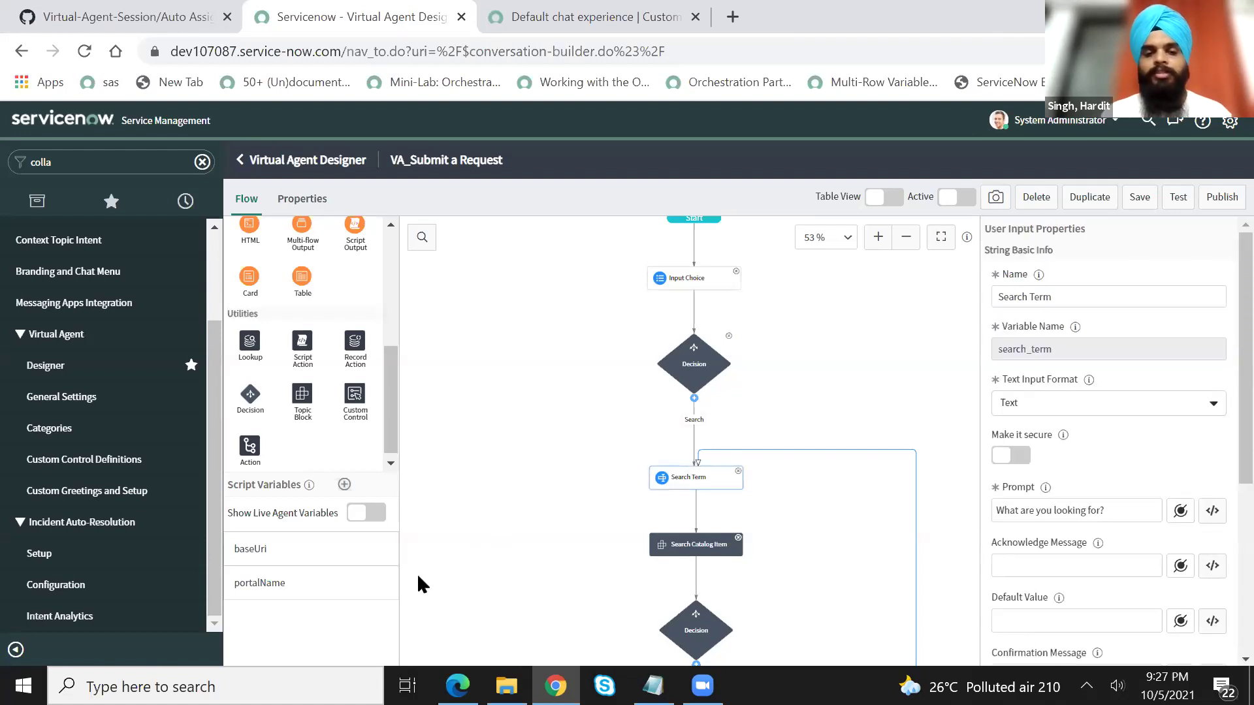
pyautogui.click(697, 403)
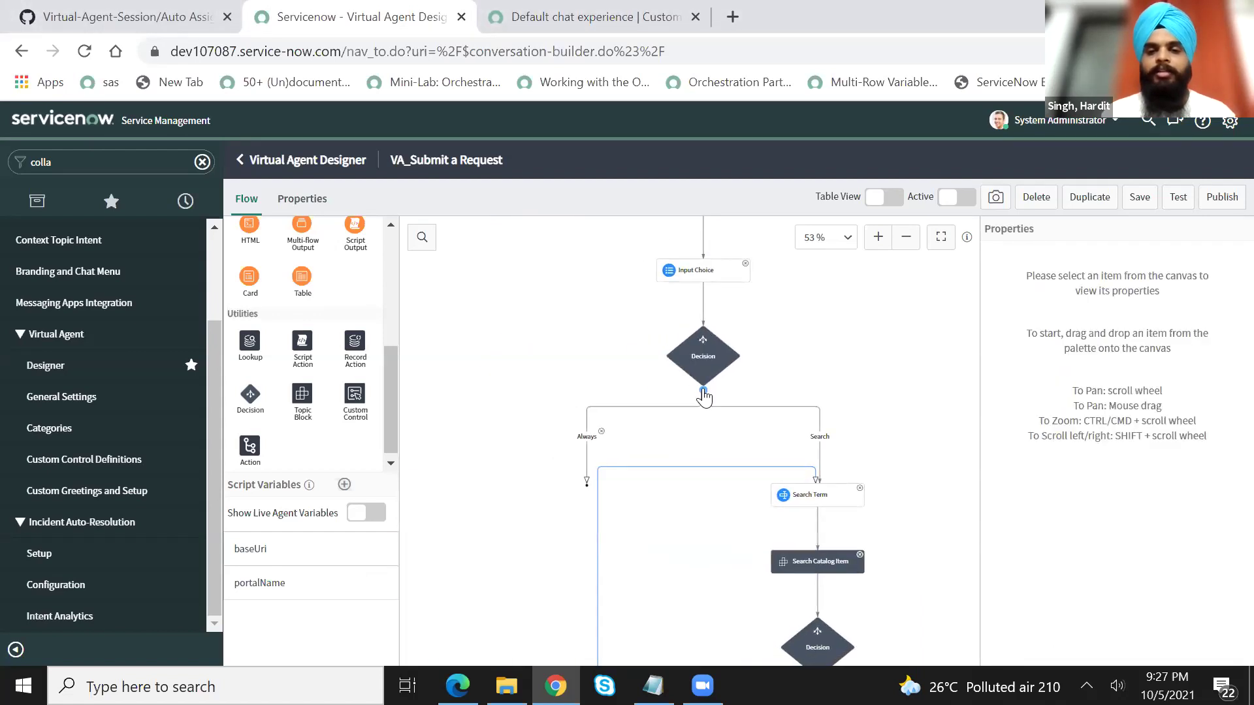
pyautogui.click(583, 444)
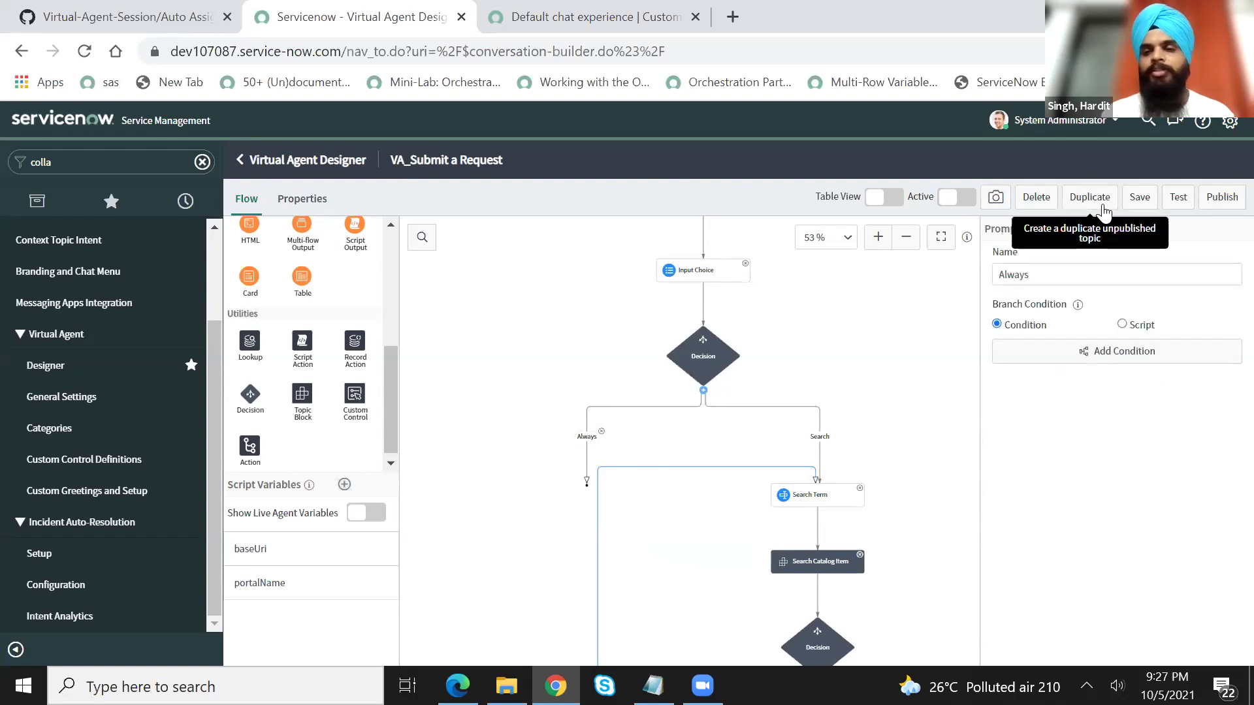
pyautogui.doubleClick(1030, 275)
pyautogui.write('Other Choices')
# - Set the Other Choices condition to Input Choice is not Search Item, and add a Script Action below that branch
pyautogui.click(1074, 356)
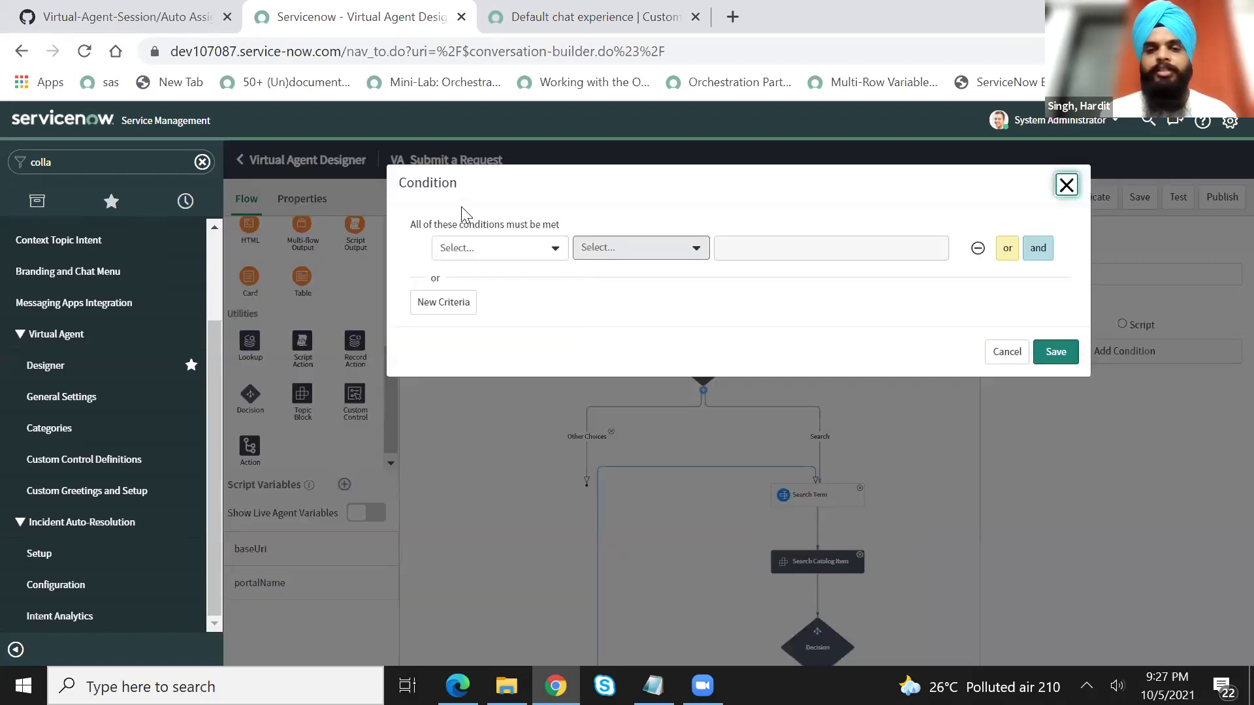
pyautogui.click(478, 250)
pyautogui.click(480, 332)
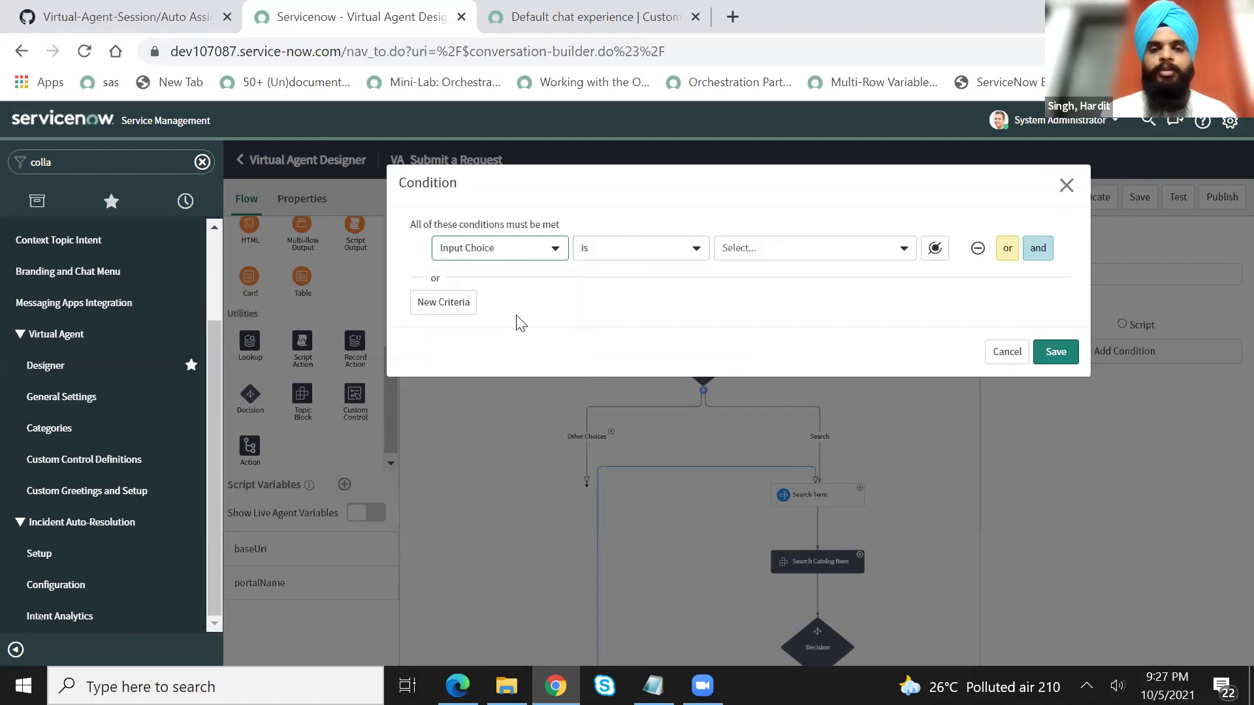
pyautogui.click(672, 251)
pyautogui.click(629, 328)
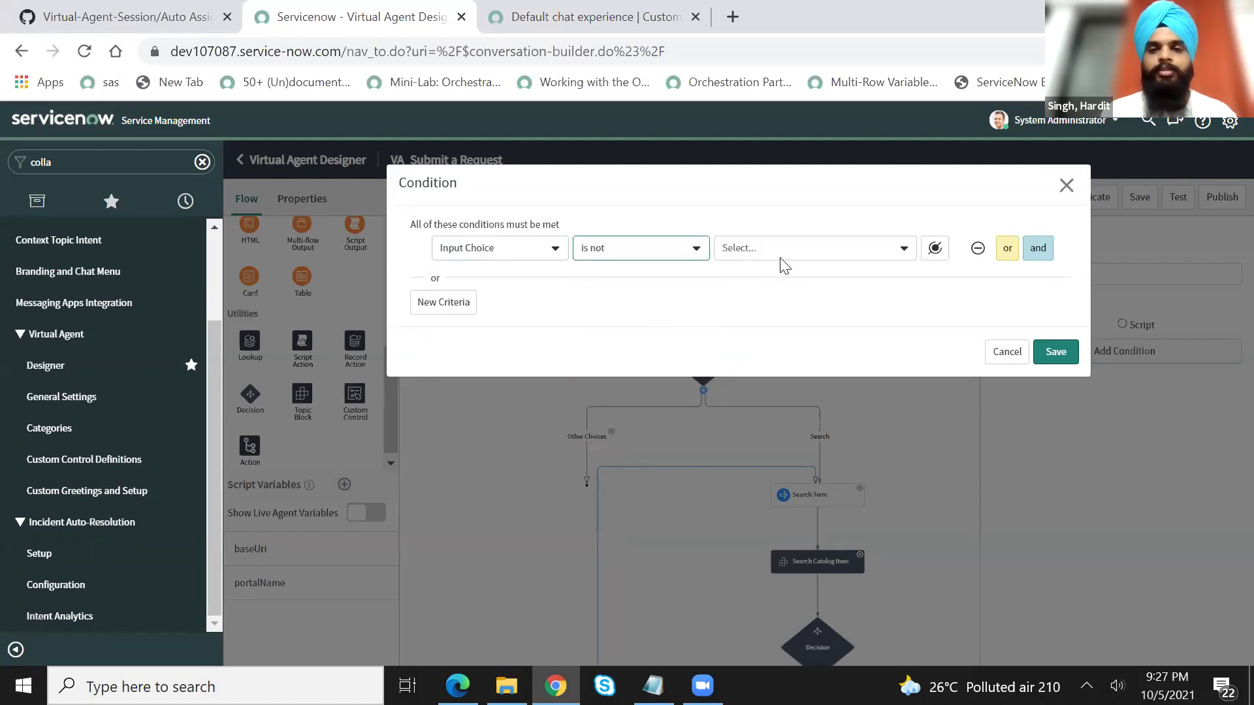
pyautogui.click(781, 254)
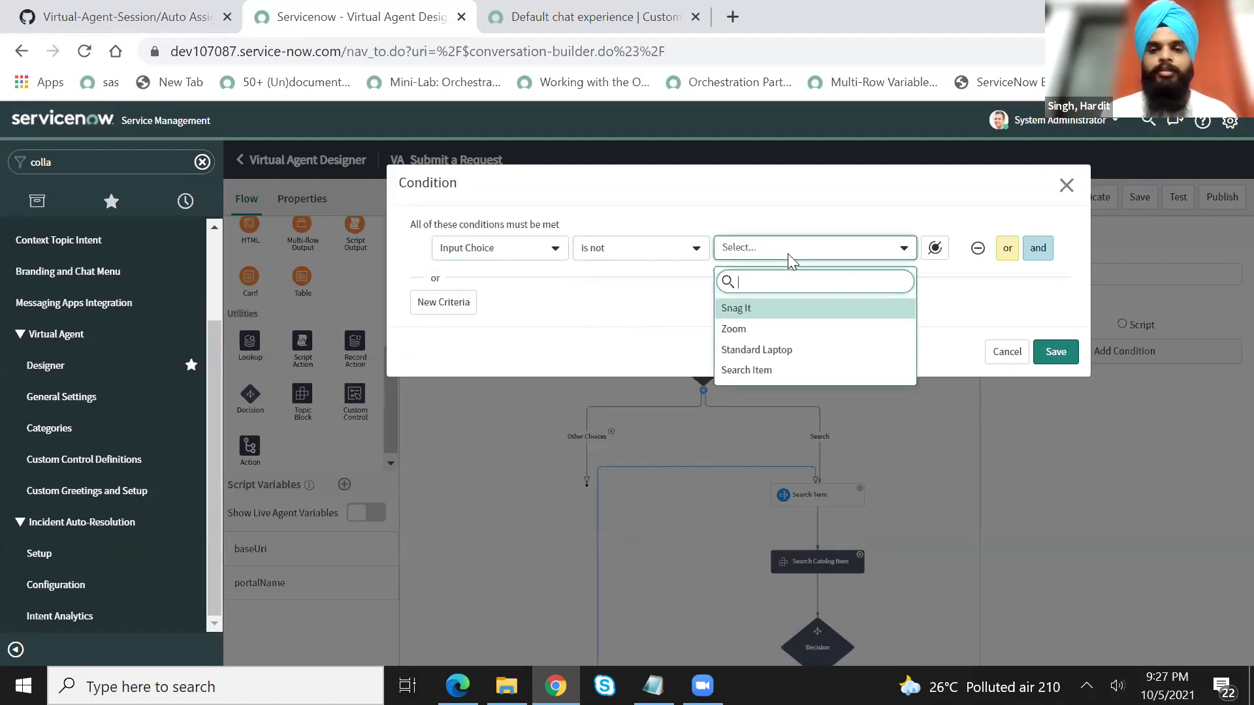
pyautogui.click(778, 370)
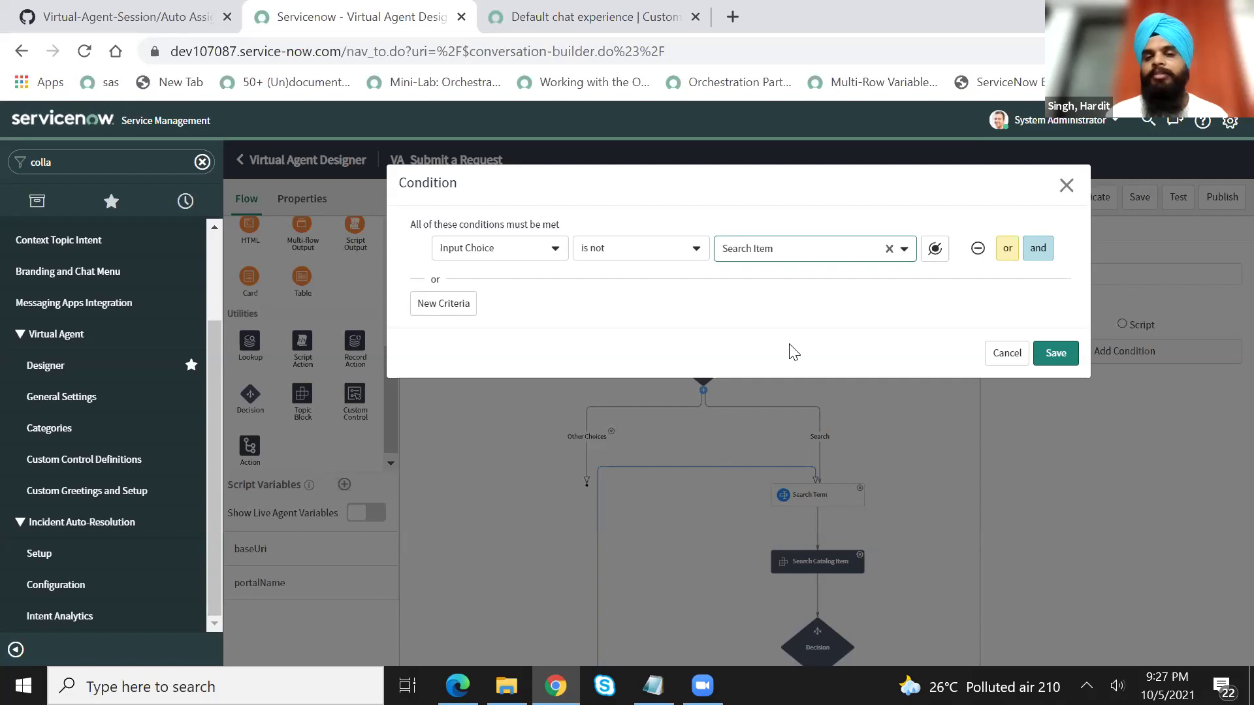
pyautogui.click(1055, 352)
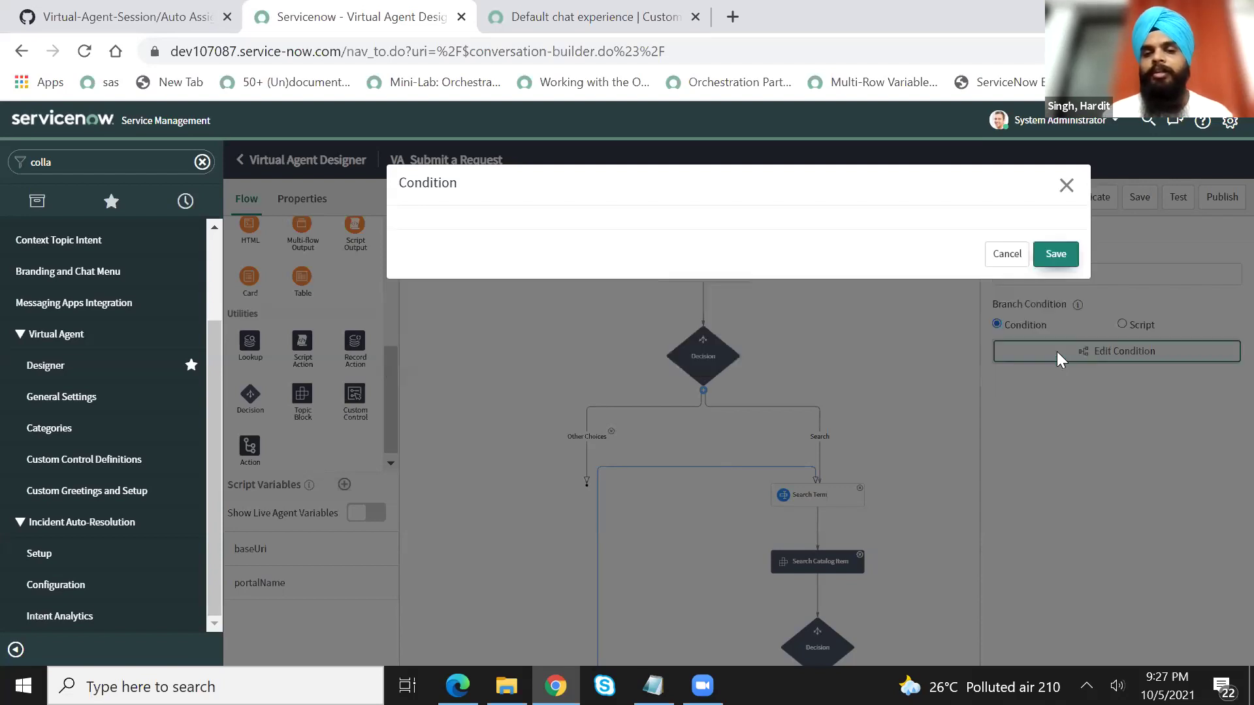
pyautogui.moveTo(306, 351); pyautogui.dragTo(592, 442)
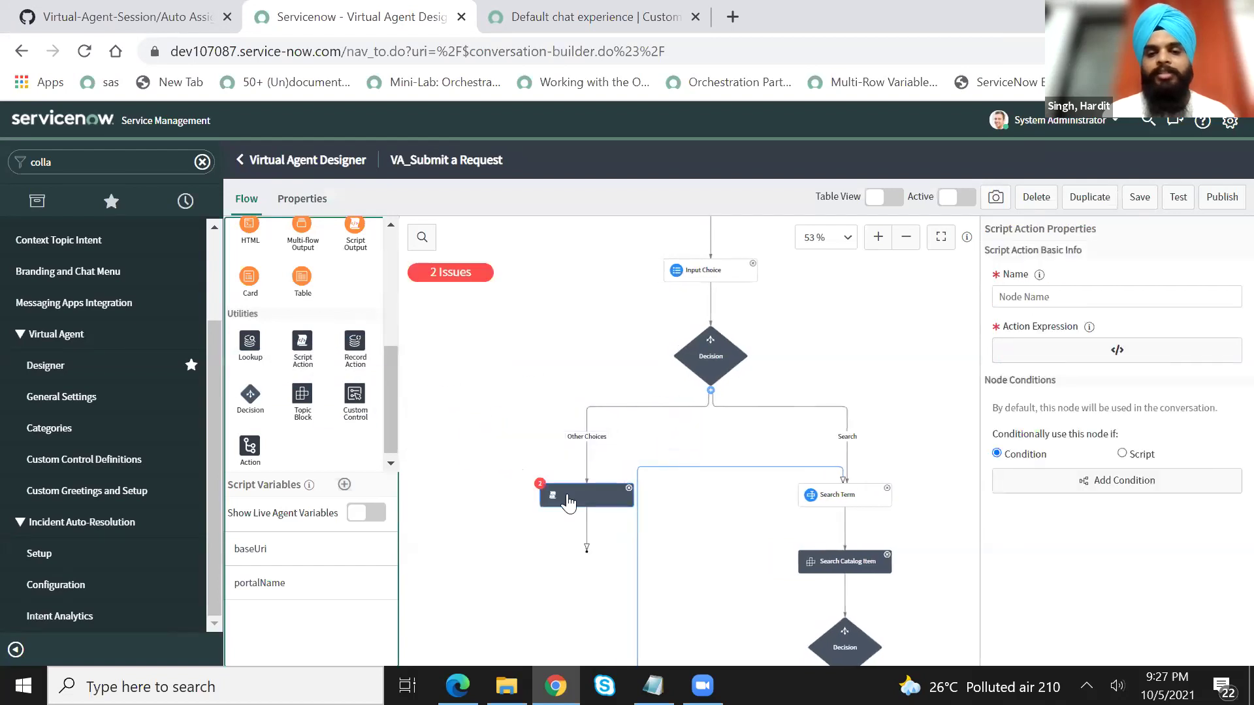
# - Switch to the Virtual-Agent-Session repository on GitHub and copy the full code of the Request an Item file
pyautogui.click(156, 17)
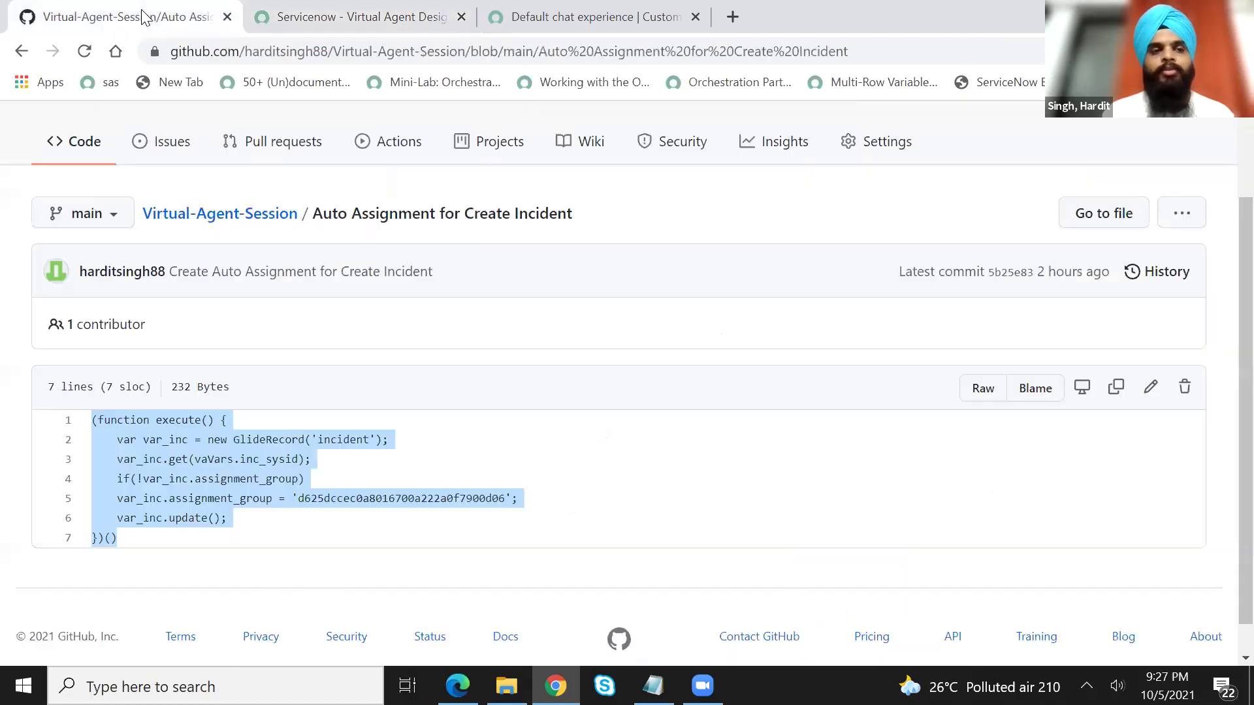
pyautogui.click(289, 216)
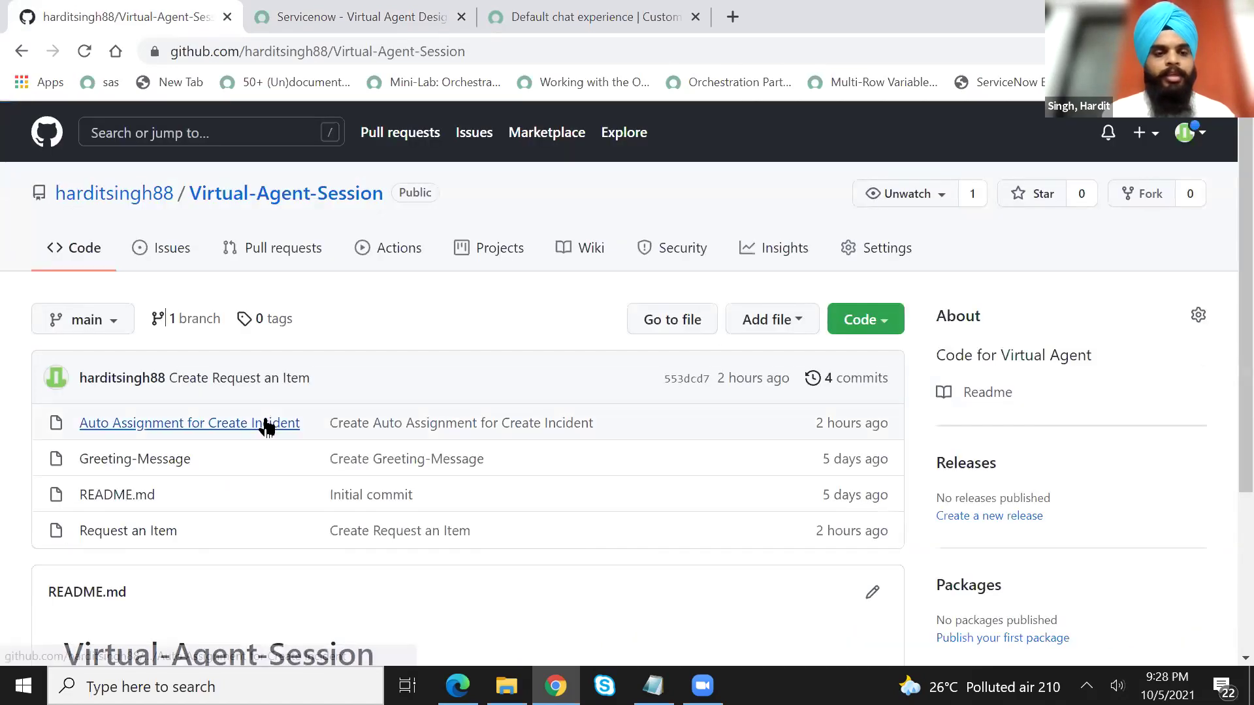
pyautogui.click(161, 528)
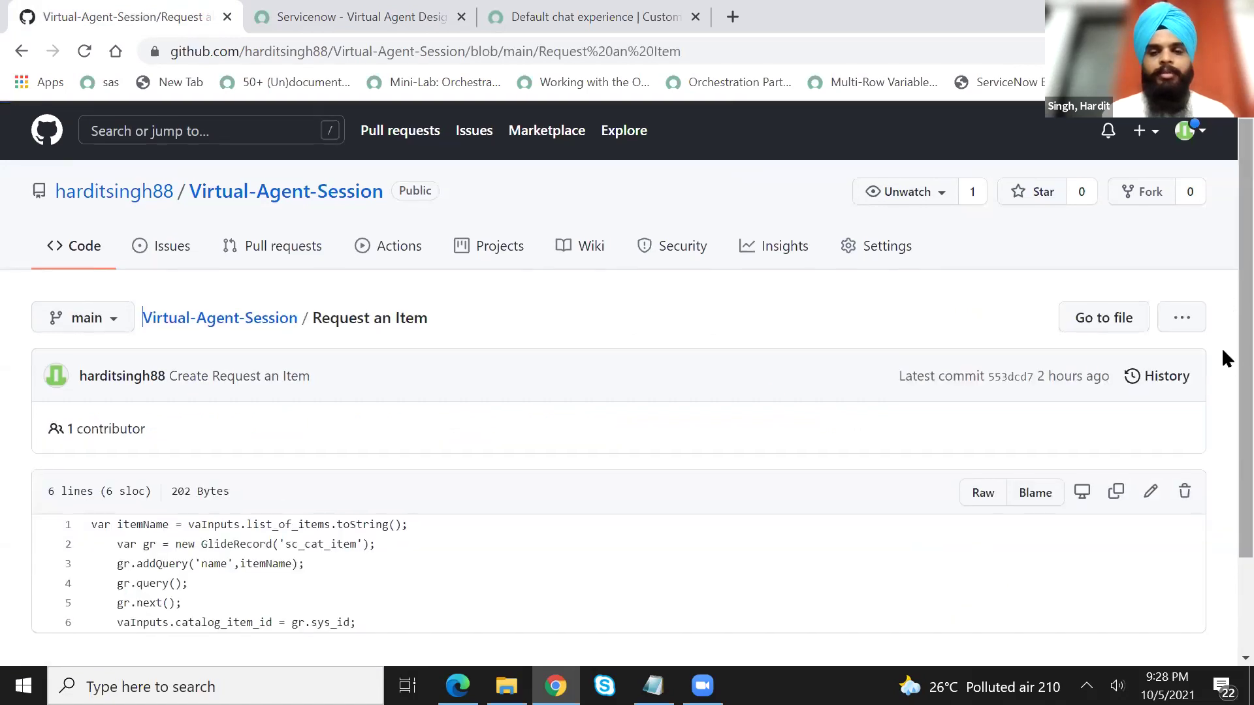
pyautogui.scroll(-2, 397, 467)
pyautogui.moveTo(388, 516); pyautogui.dragTo(93, 423)
pyautogui.hotkey('ctrl', 'c')
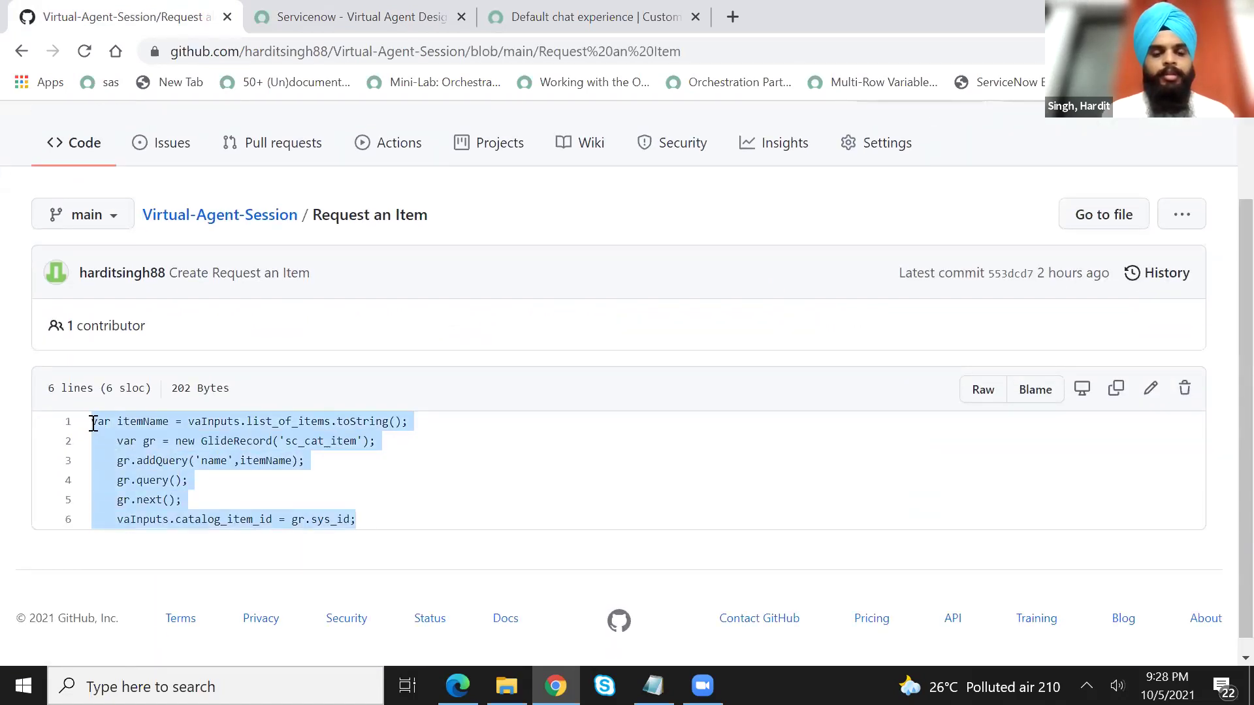
# - Return to Virtual Agent Designer and name the new Script Action "Item Selected"
pyautogui.click(359, 26)
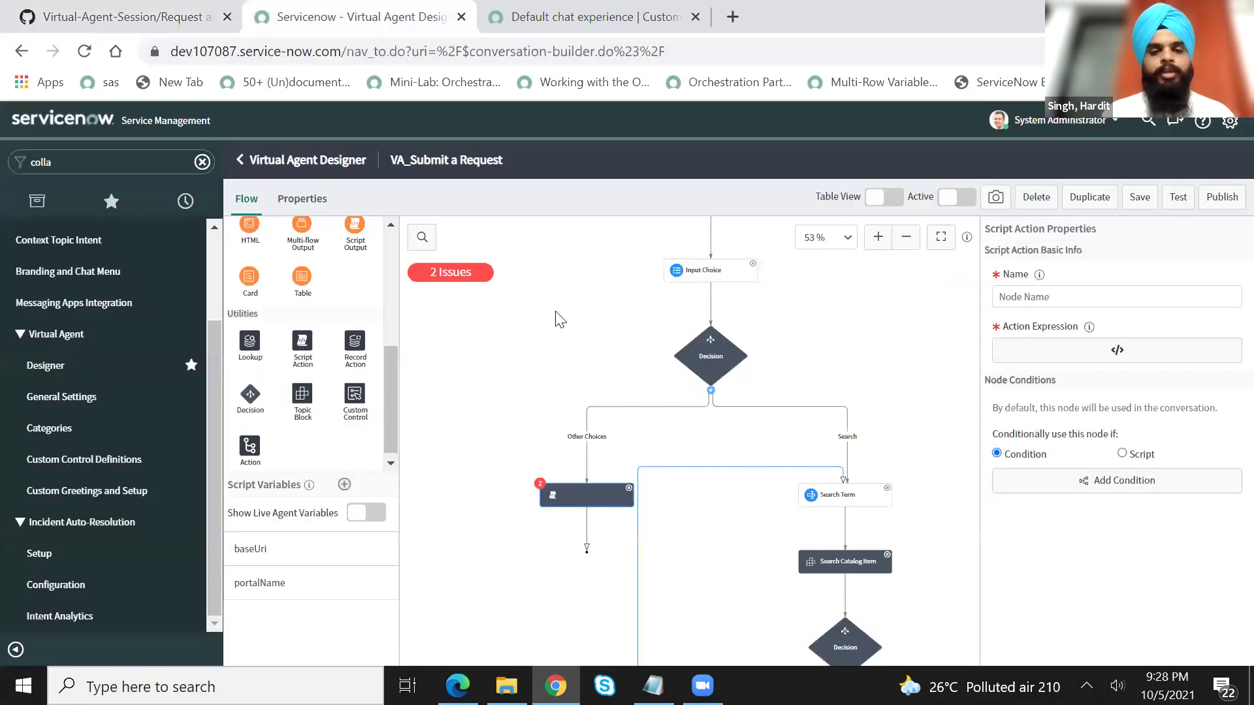
pyautogui.click(1074, 298)
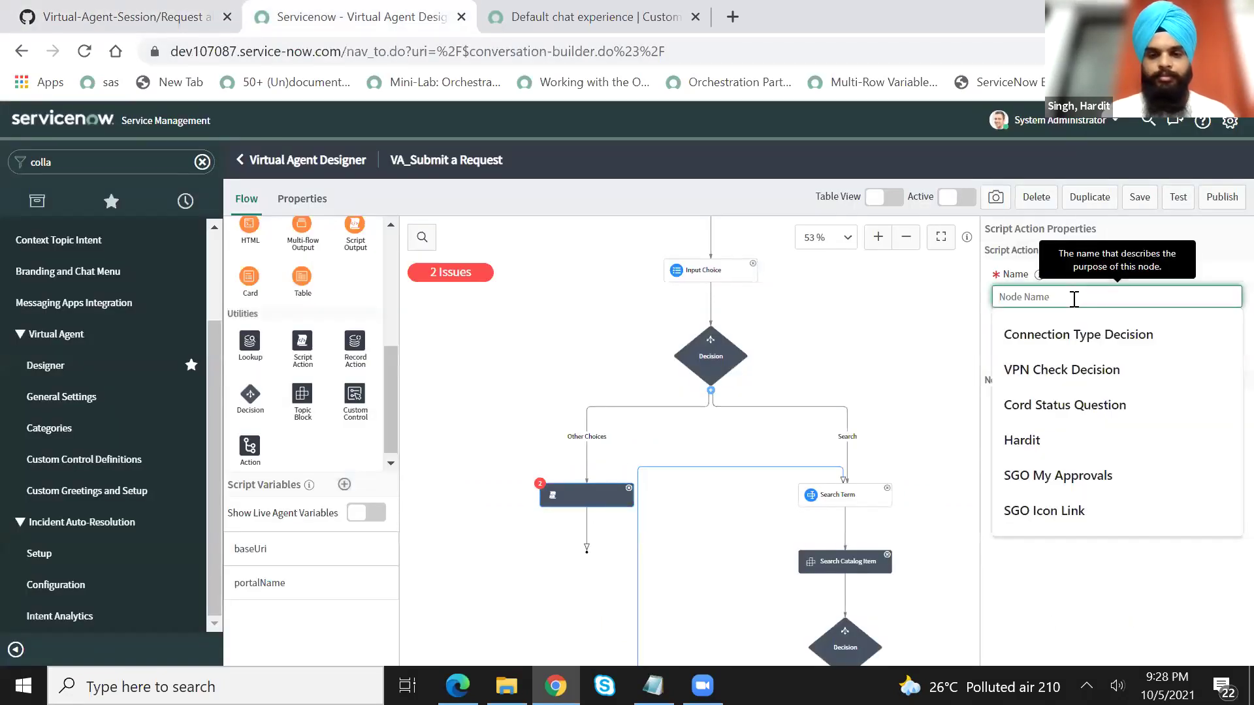
pyautogui.write('Sele')
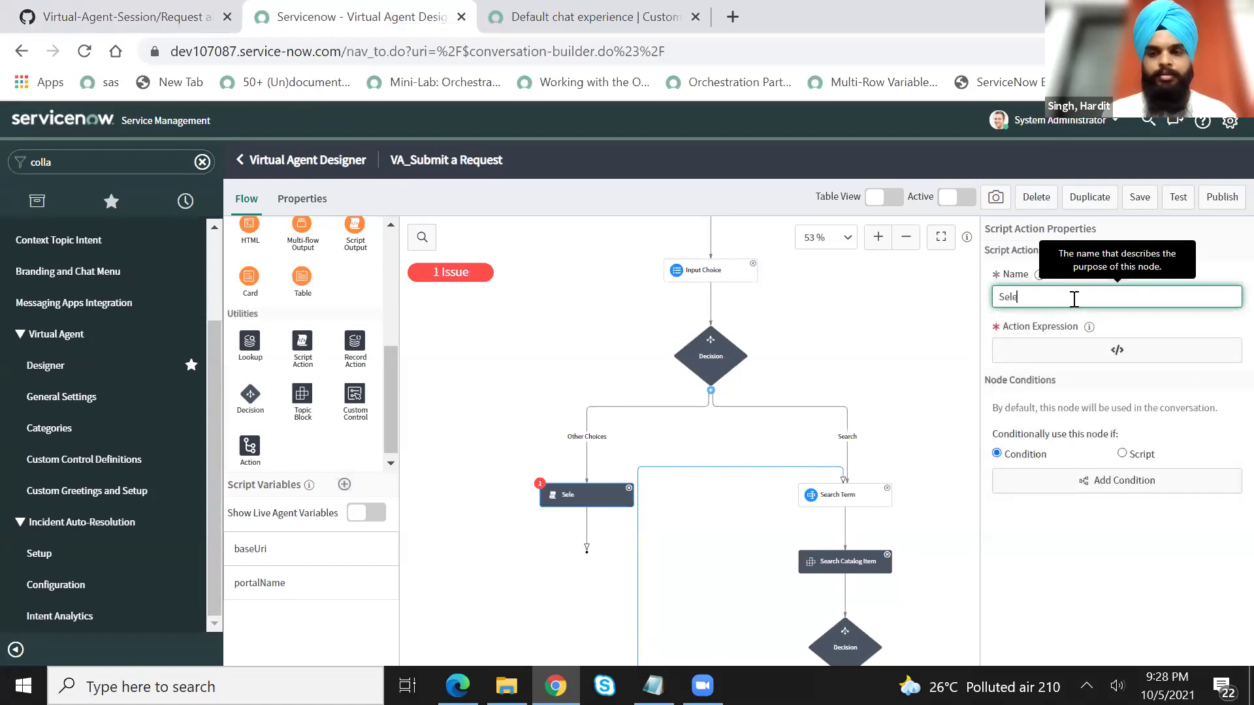
pyautogui.write('cted')
pyautogui.press('Home')
pyautogui.write('Item')
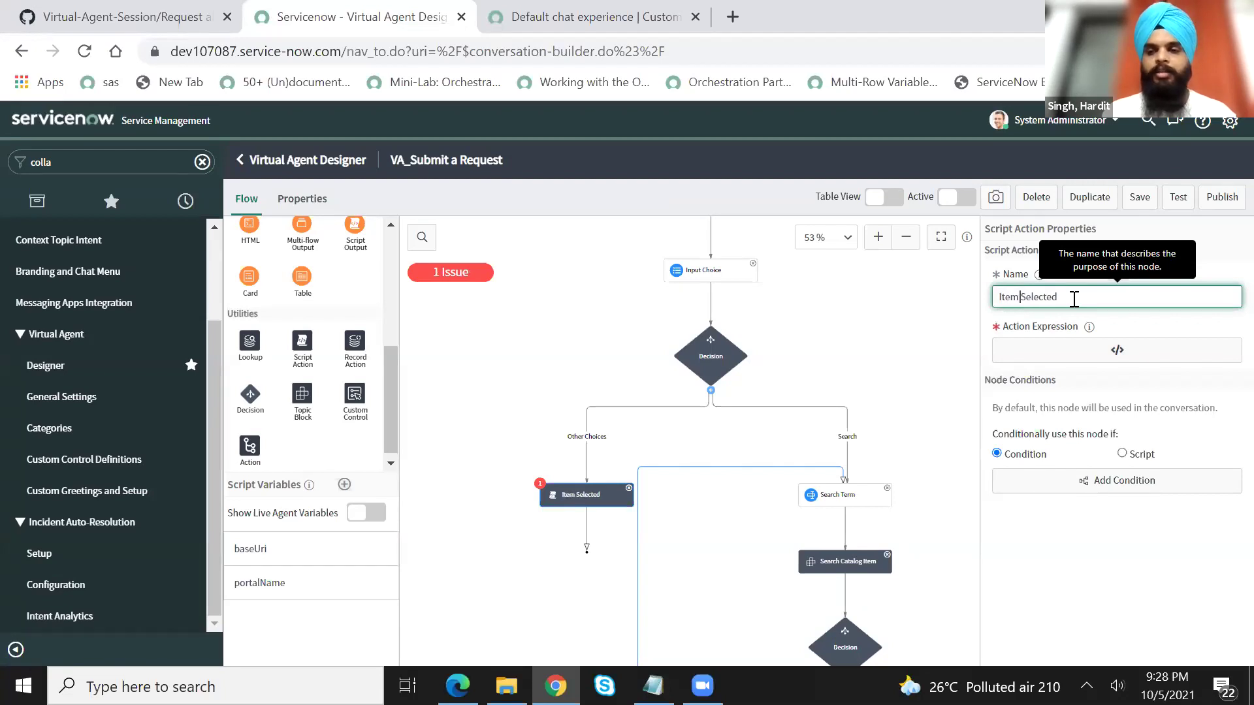
# - Replace the placeholder comment in Item Selected's action expression with the copied Request an Item code
pyautogui.click(1117, 350)
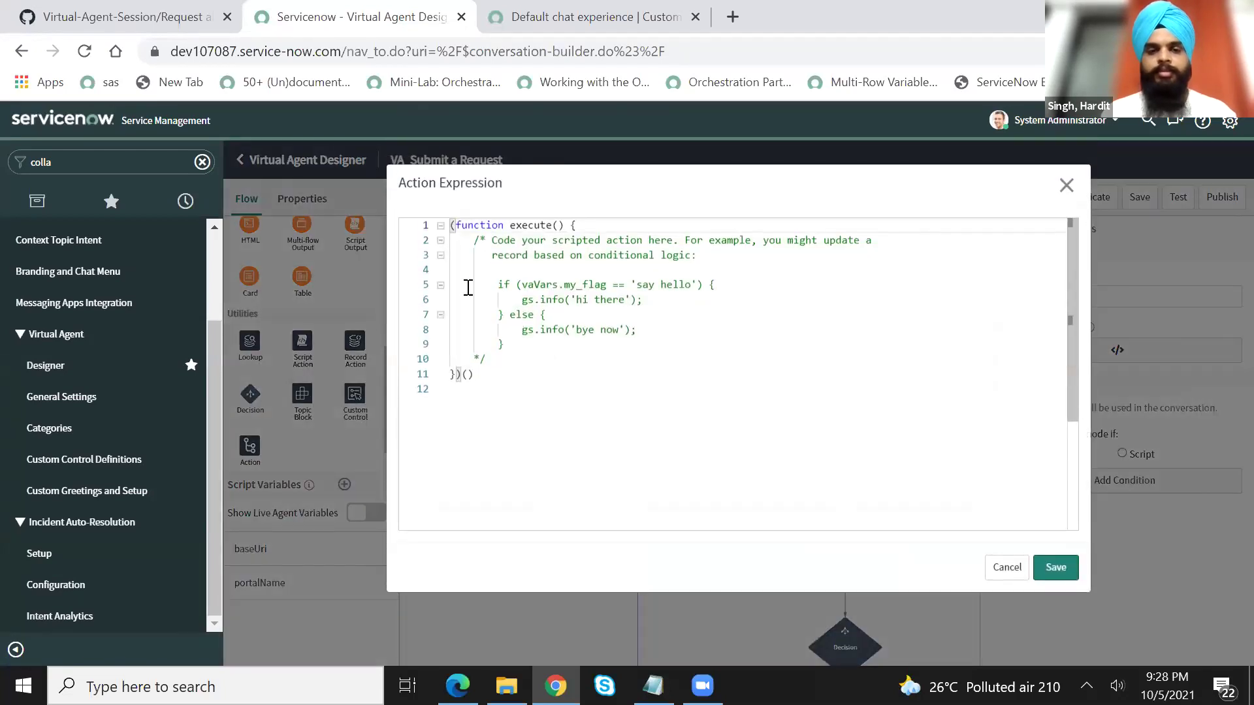
pyautogui.moveTo(475, 241); pyautogui.dragTo(487, 356)
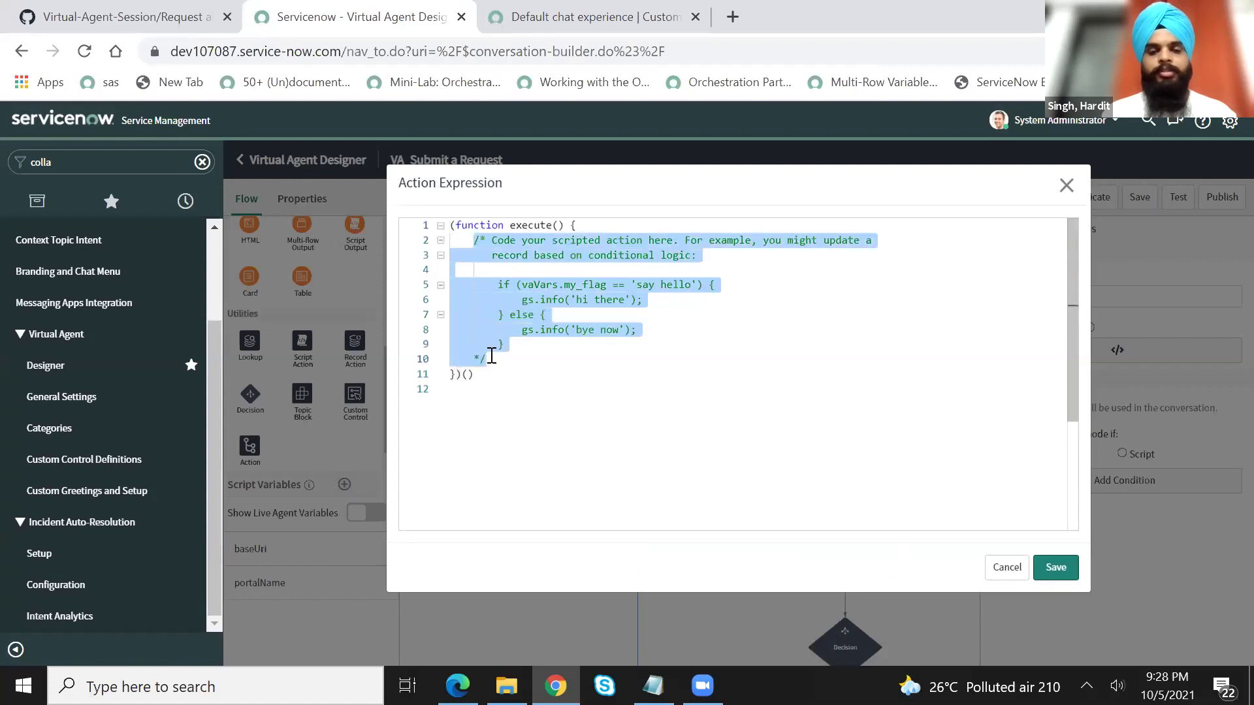
pyautogui.hotkey('ctrl', 'v')
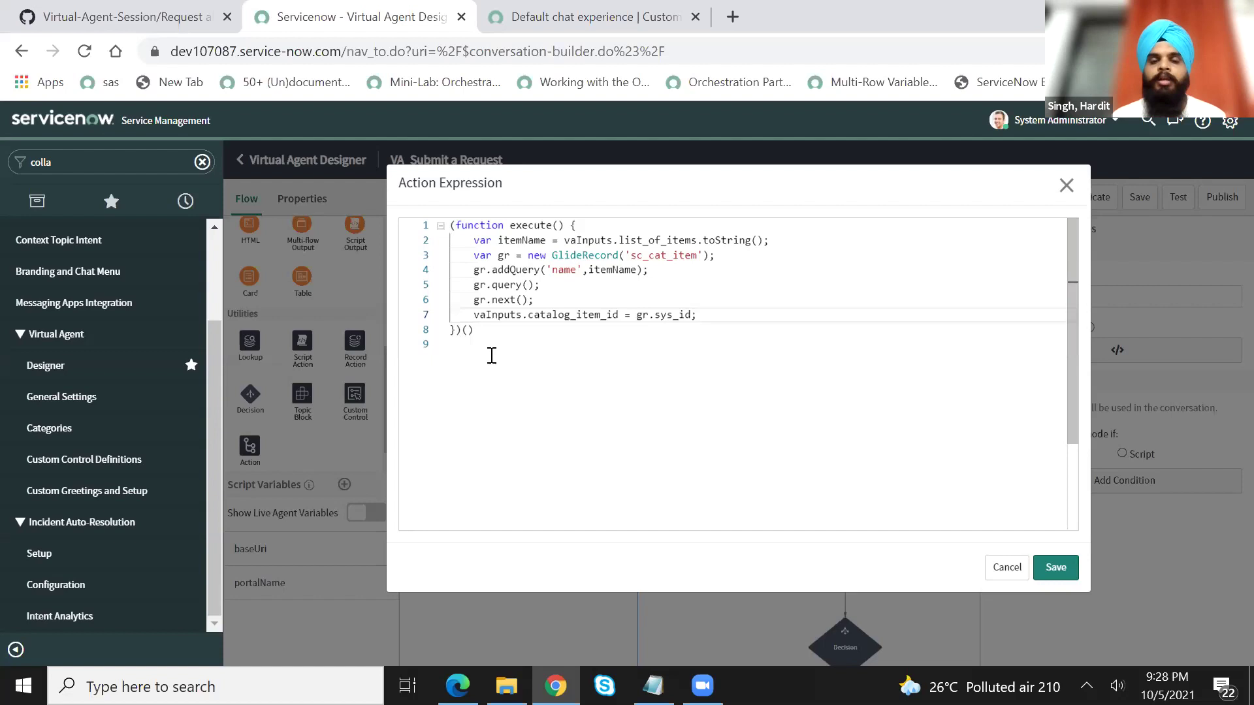
# - Remove the list_of_items reference from the itemName line of the script and save the action expression
pyautogui.click(679, 240)
pyautogui.doubleClick(680, 240)
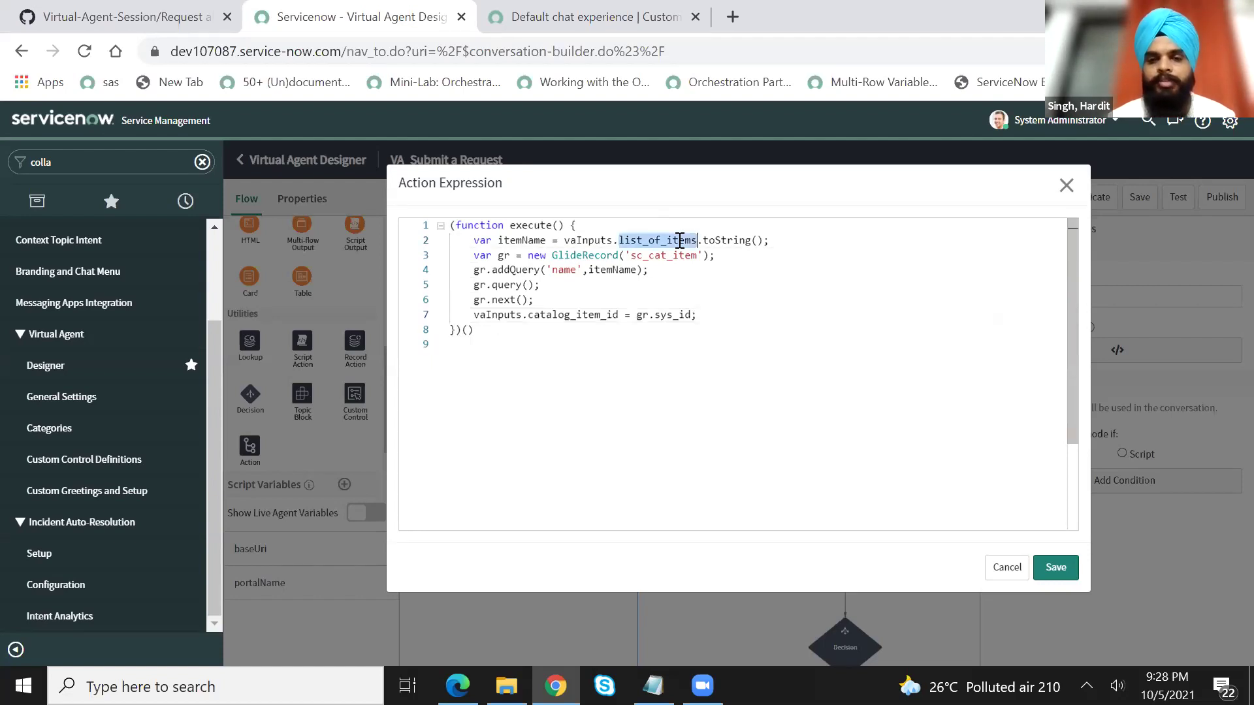
pyautogui.press('BackSpace')
pyautogui.press('BackSpace')
pyautogui.write('.')
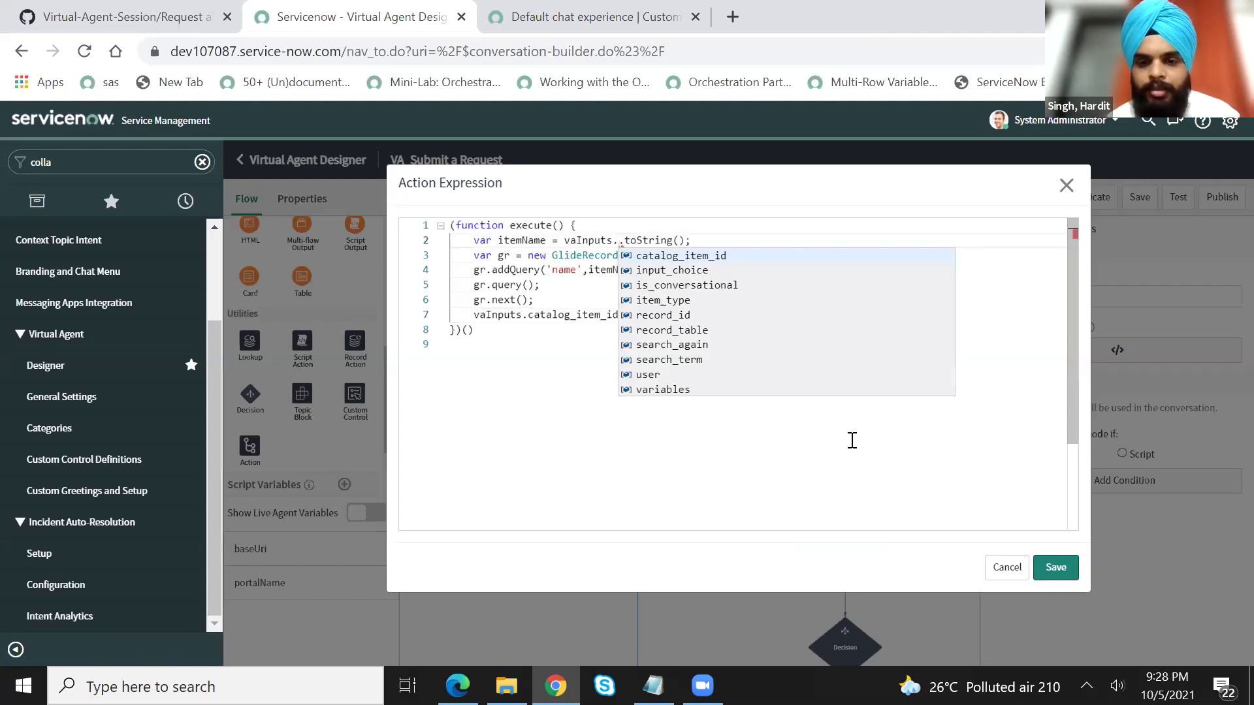
pyautogui.click(1038, 573)
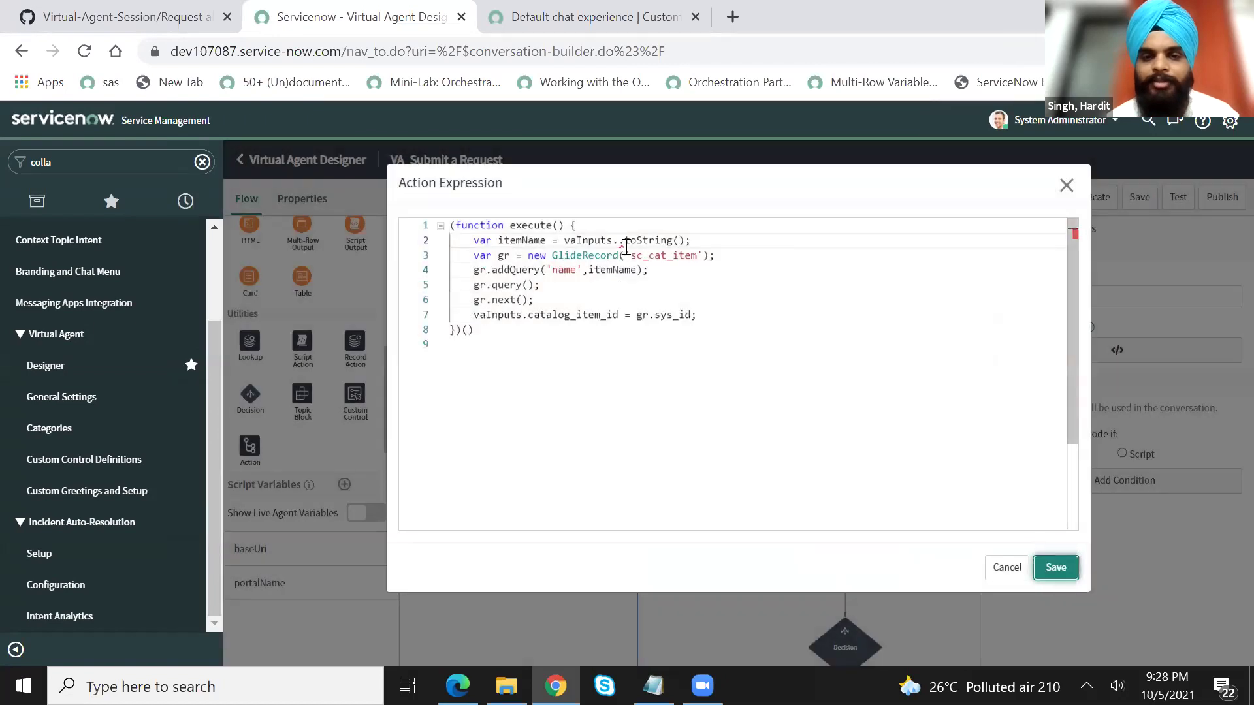
pyautogui.click(626, 247)
pyautogui.press('BackSpace')
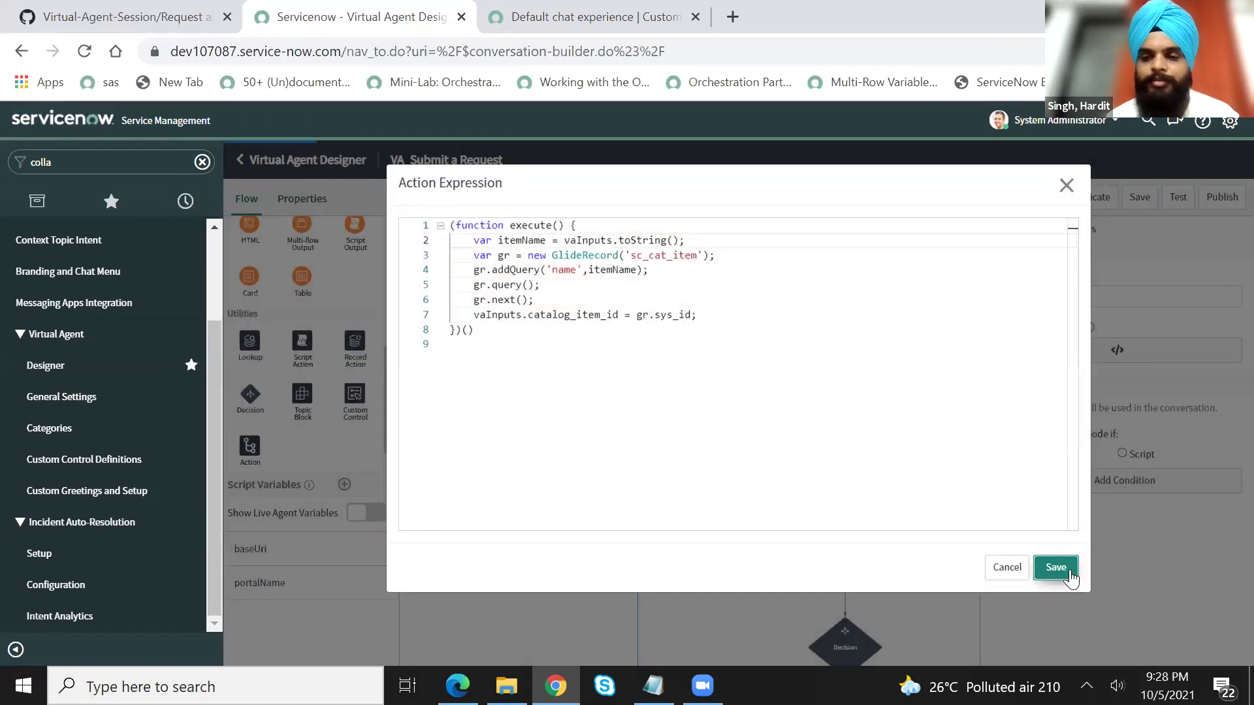
pyautogui.click(1058, 568)
# - Reopen Item Selected's action expression and make the itemName line read vaInputs.input_choice.toString()
pyautogui.moveTo(807, 466); pyautogui.dragTo(830, 360)
pyautogui.click(620, 555)
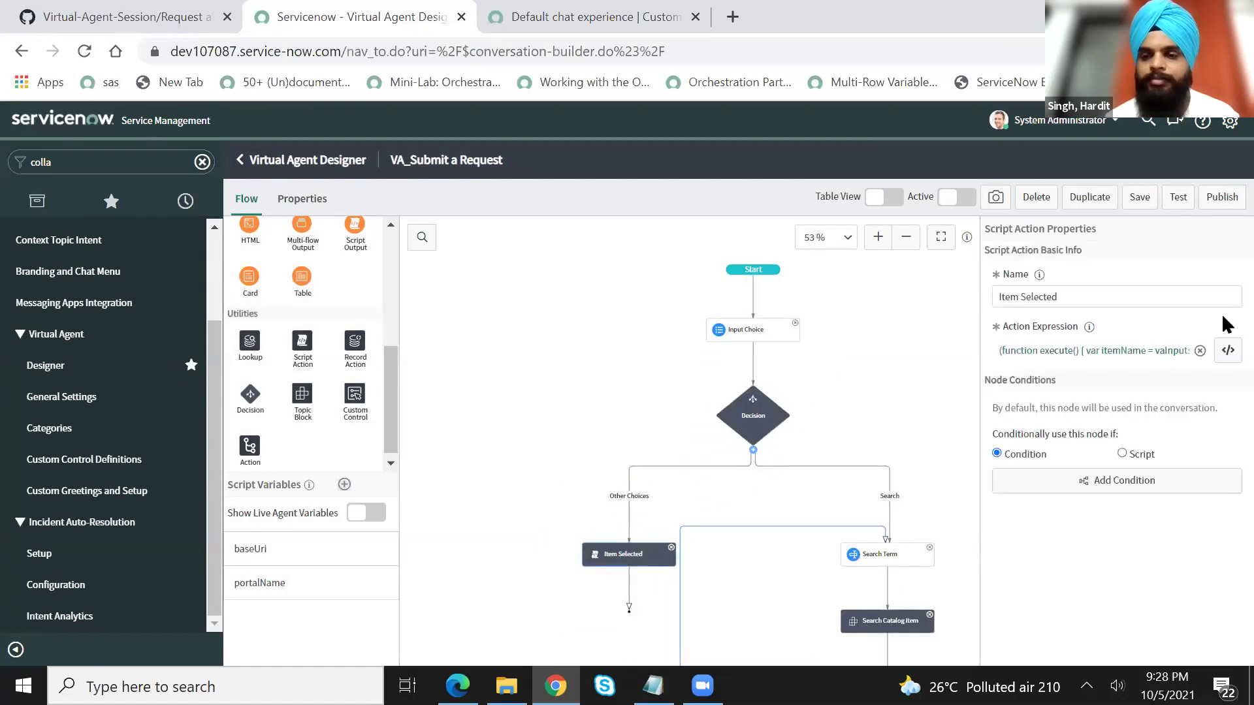
pyautogui.click(1228, 350)
pyautogui.click(613, 240)
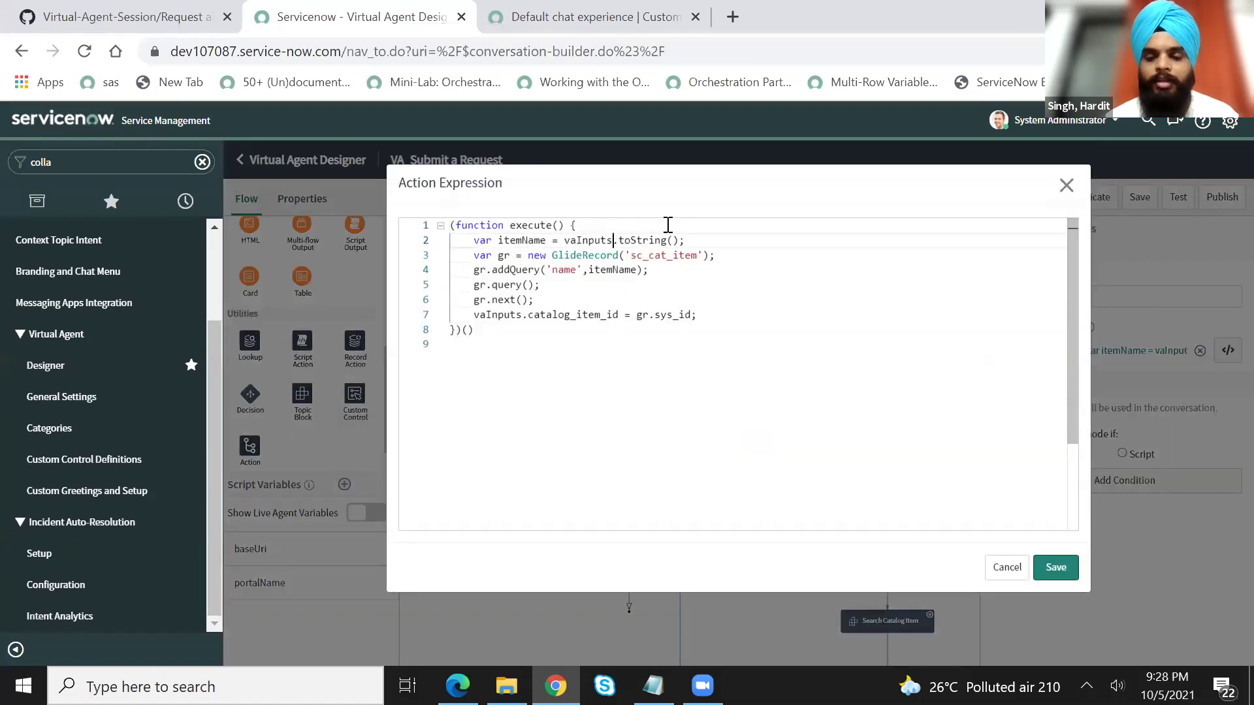
pyautogui.write('.in')
pyautogui.press('Return')
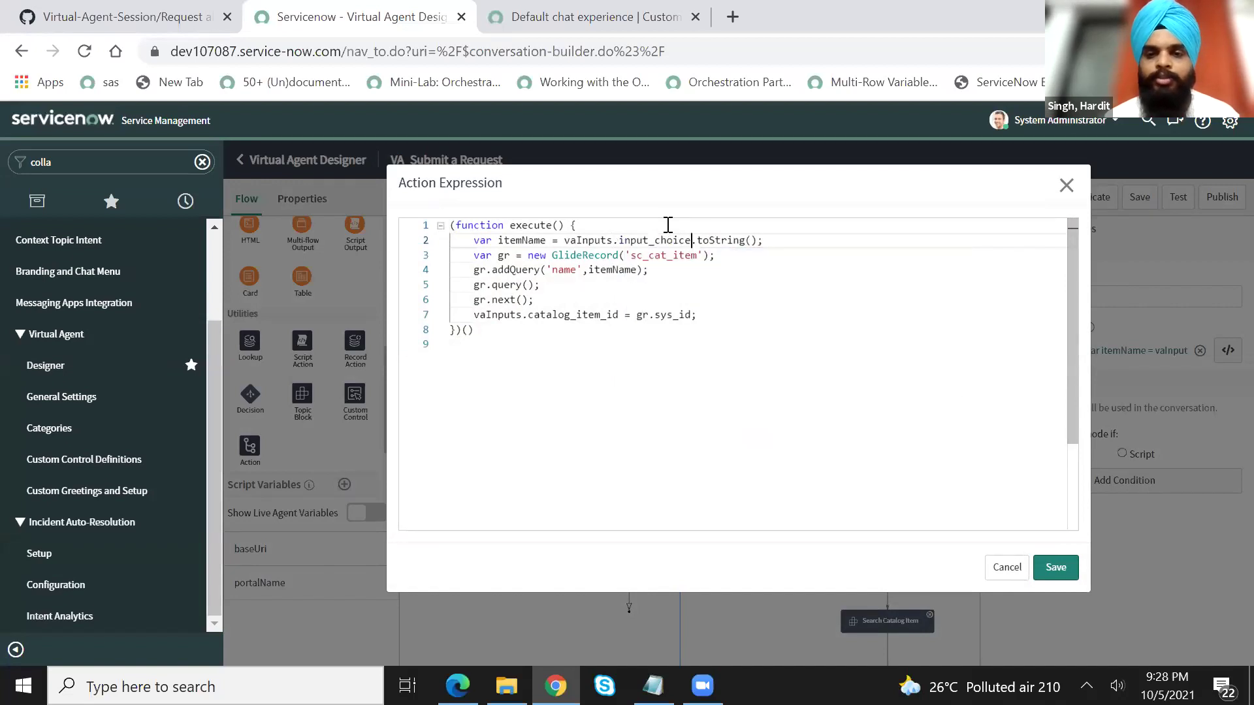
pyautogui.click(676, 258)
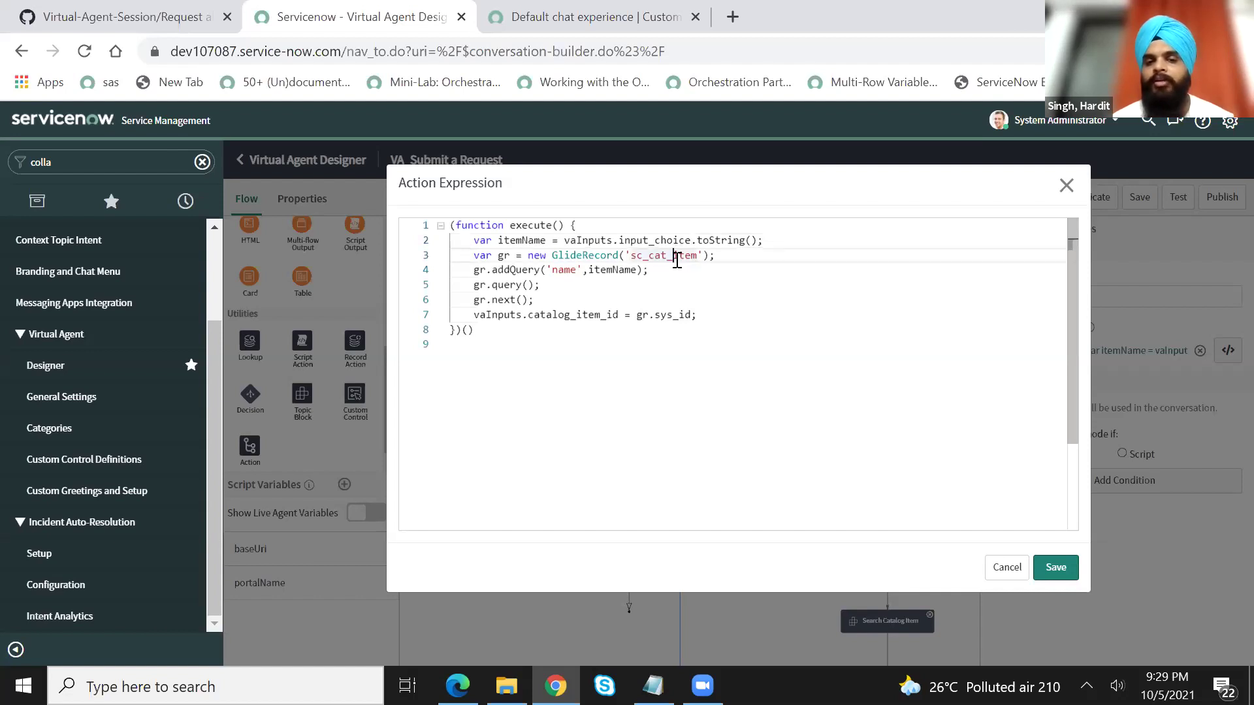
pyautogui.doubleClick(672, 314)
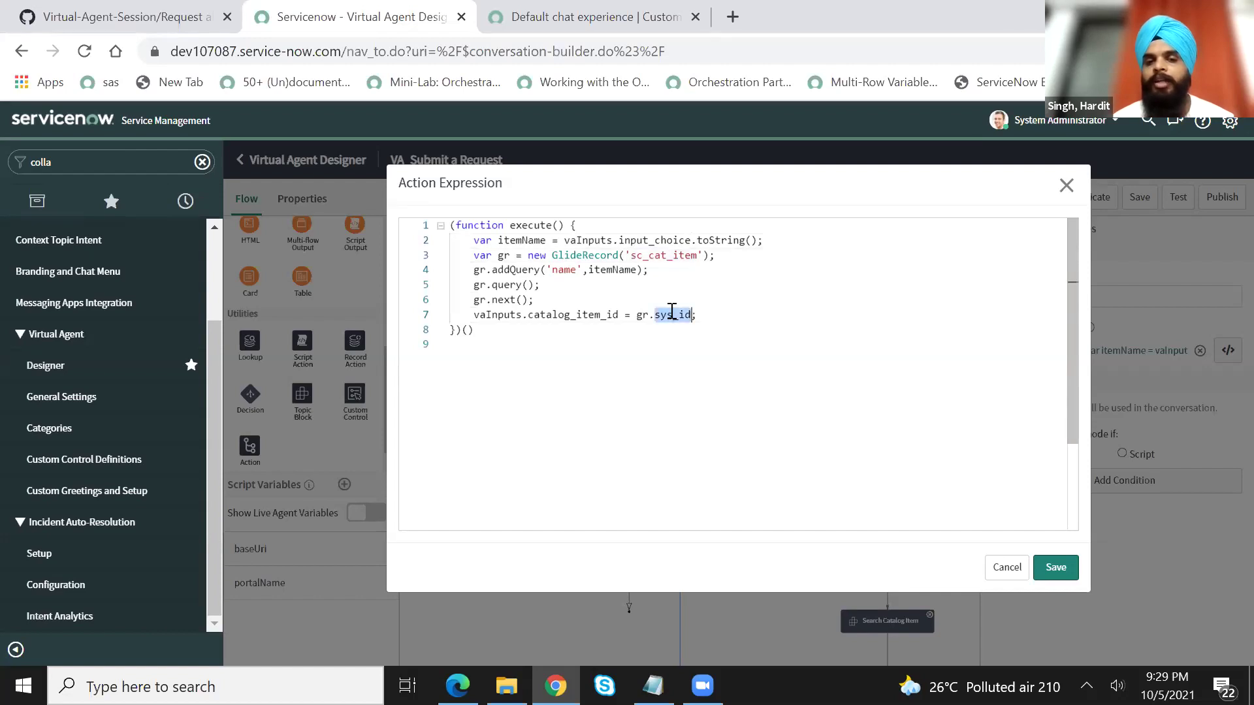
# - Find Maintain Items, open it in a separate tab and check the names of the Zoom and Snag It catalog items
pyautogui.click(110, 171)
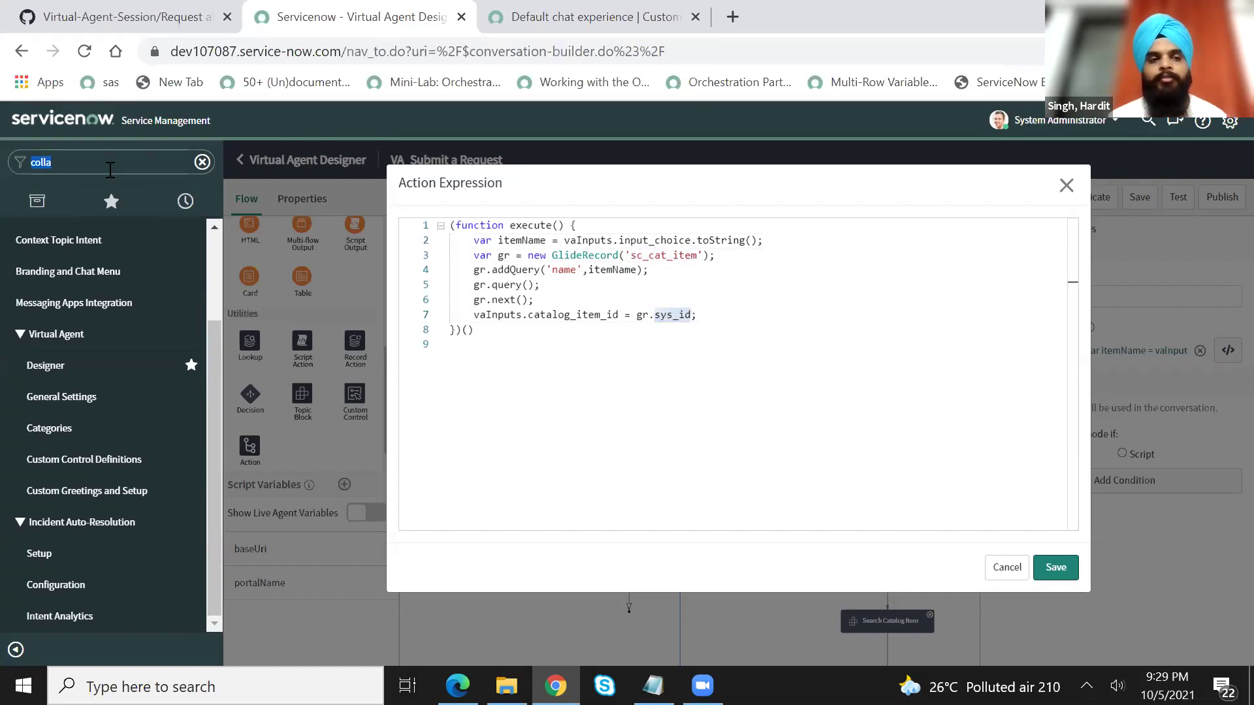
pyautogui.write('maintain')
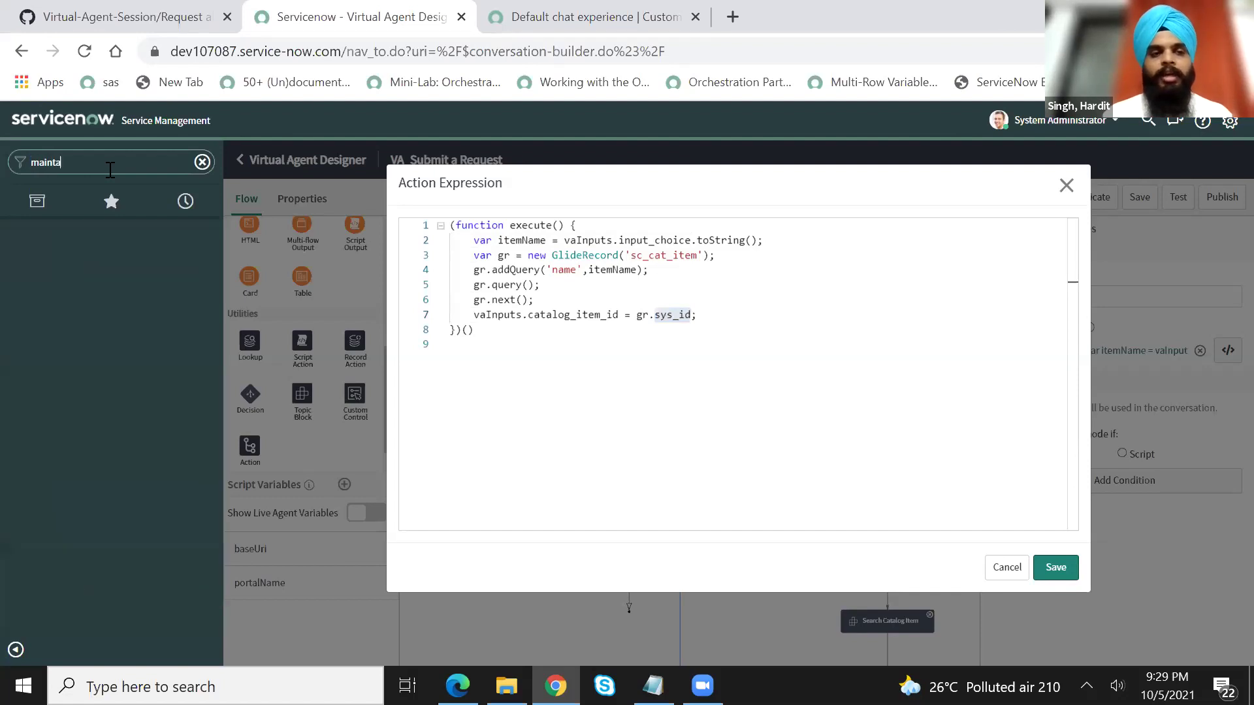
pyautogui.rightClick(129, 266)
pyautogui.click(189, 280)
pyautogui.click(795, 18)
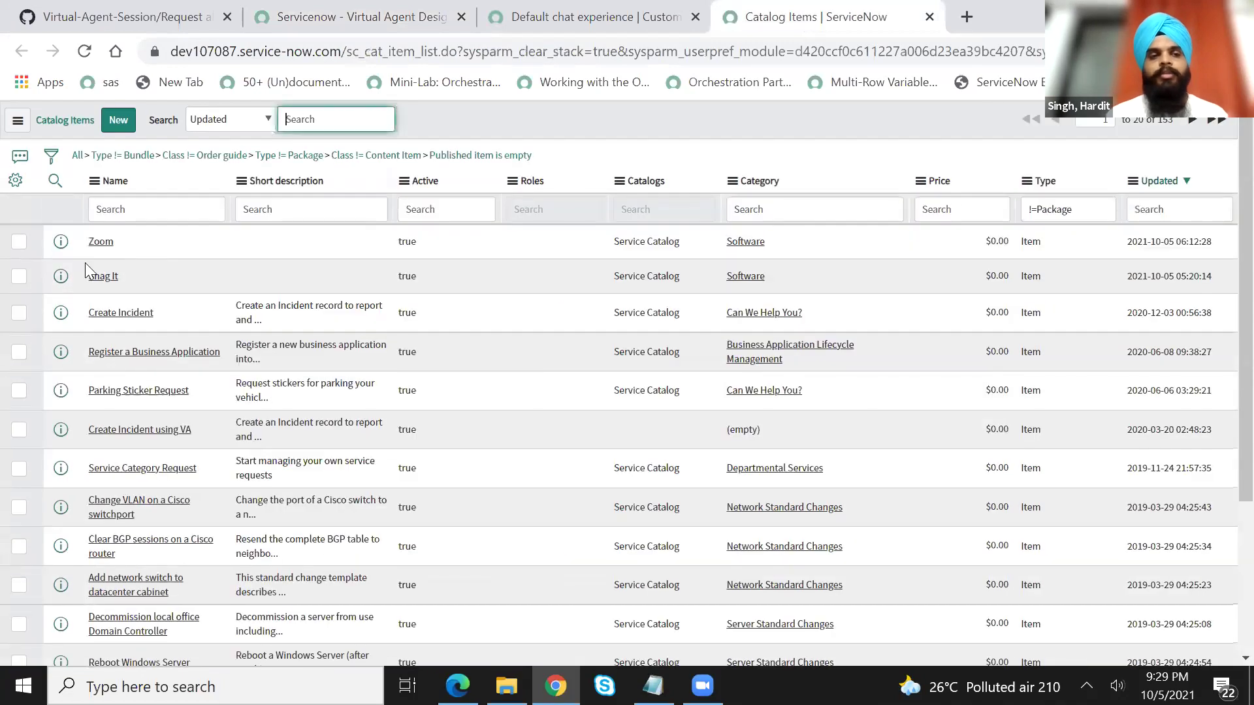
pyautogui.doubleClick(148, 246)
pyautogui.doubleClick(147, 276)
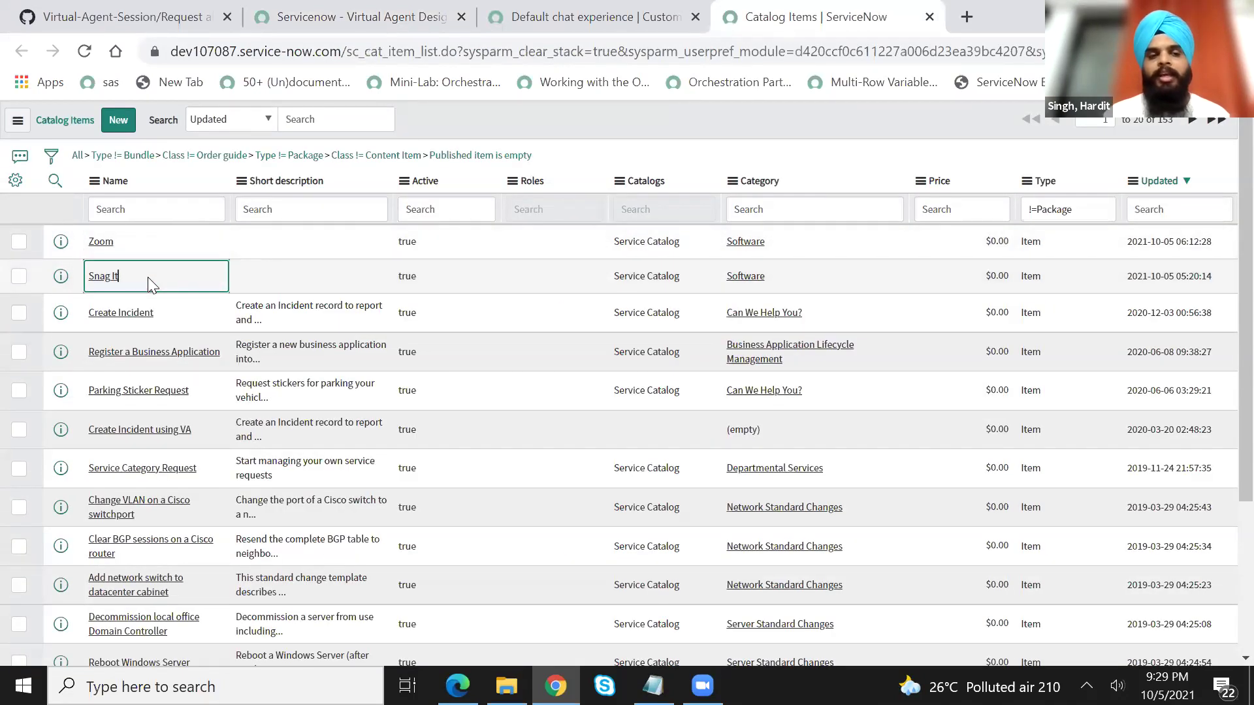
# - Return to the Virtual Agent Designer, review the script's catalog_item_id assignment and save Item Selected's action expression
pyautogui.click(418, 19)
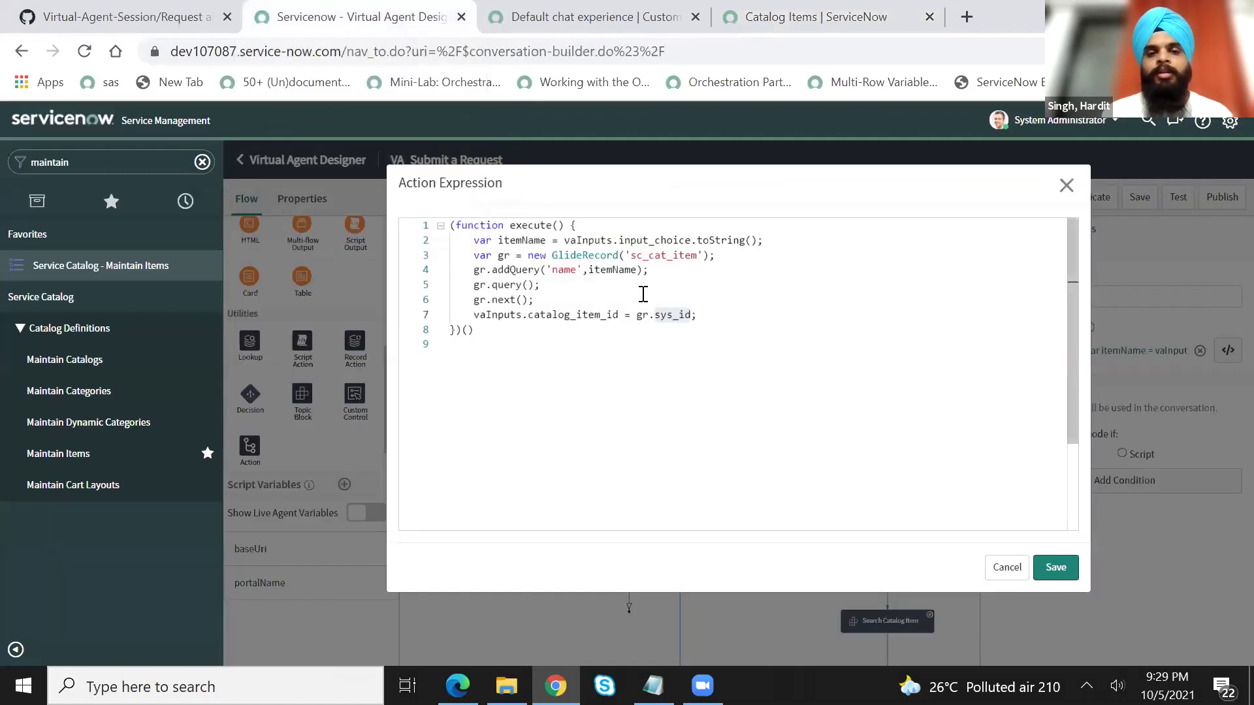
pyautogui.click(683, 323)
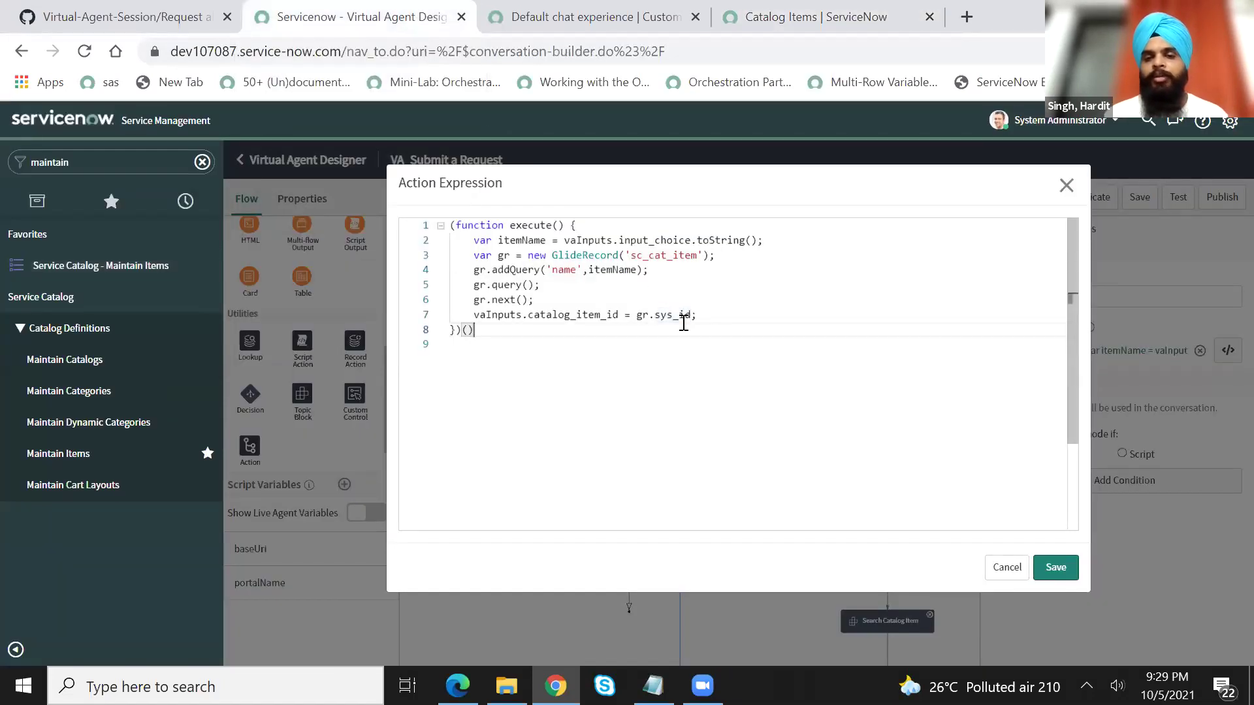
pyautogui.doubleClick(560, 314)
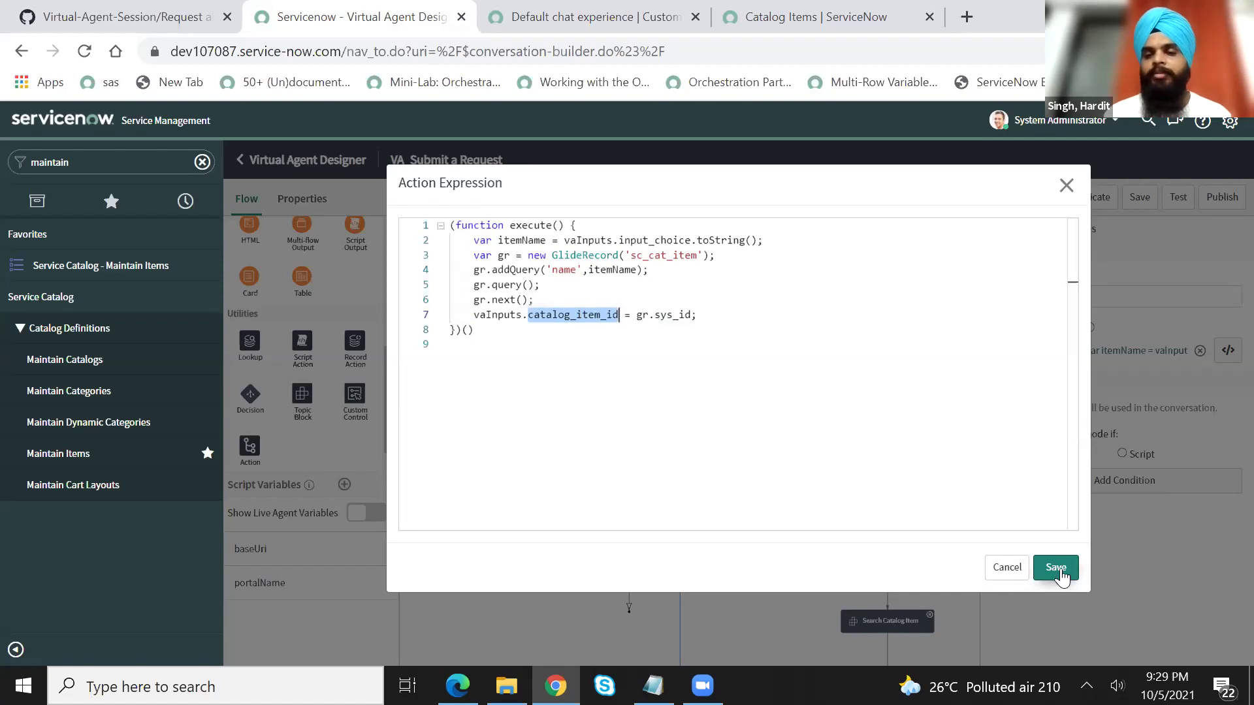
pyautogui.click(1040, 572)
# - Connect the open end of the Item Selected branch to the Request Catalog Item block
pyautogui.moveTo(722, 483); pyautogui.dragTo(694, 280)
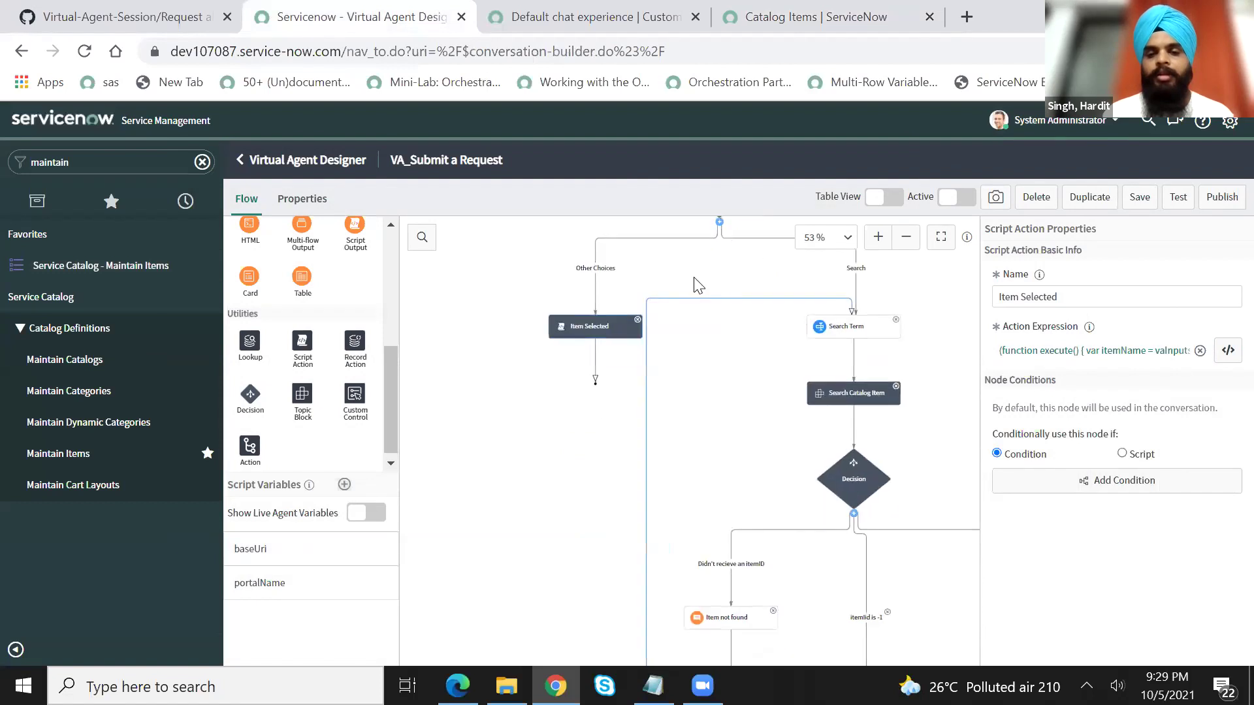
pyautogui.click(911, 244)
pyautogui.click(906, 236)
pyautogui.click(906, 236)
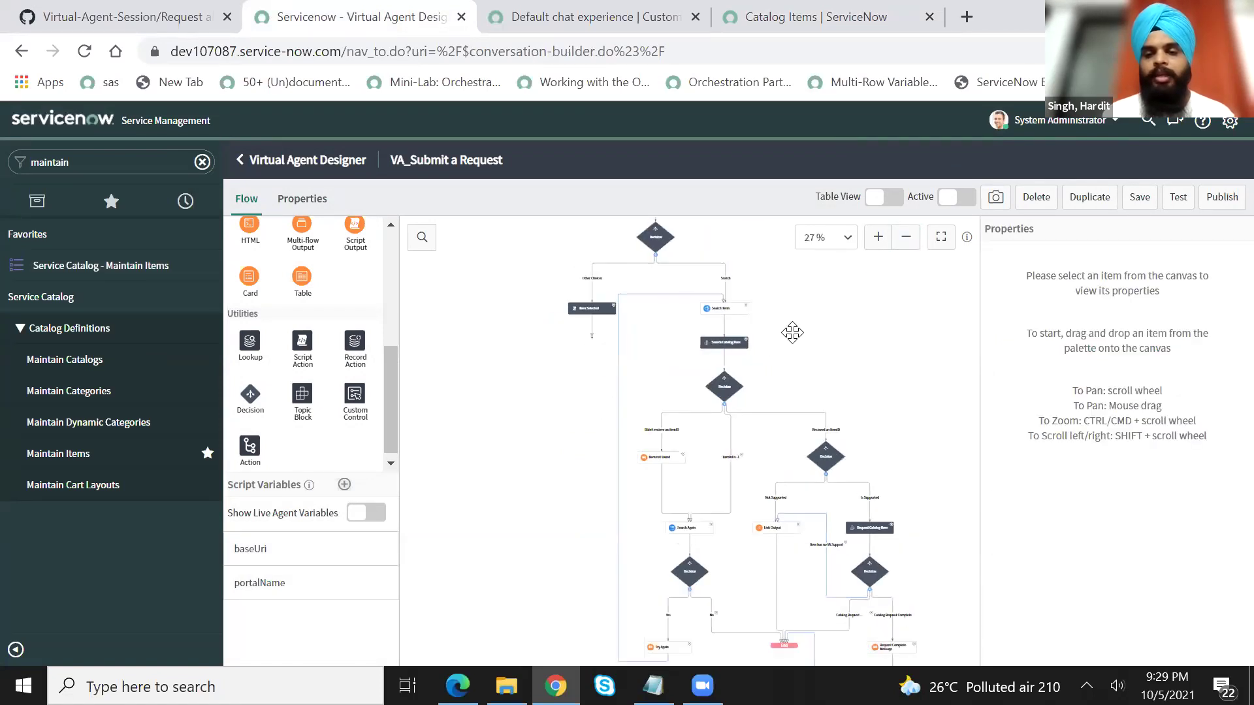
pyautogui.moveTo(867, 439); pyautogui.dragTo(791, 337)
pyautogui.moveTo(564, 297); pyautogui.dragTo(840, 488)
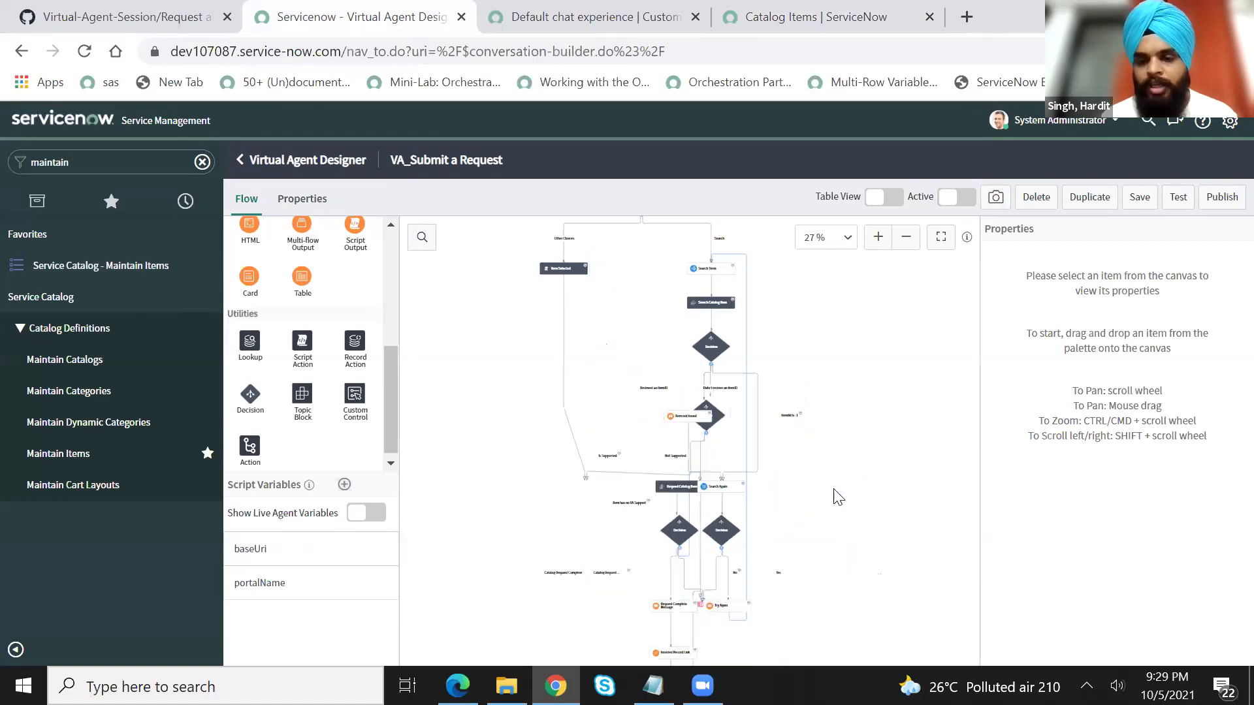
# - Check the Request Catalog Item block's properties where the new branch joins, and save and publish the VA_Submit a Request topic
pyautogui.click(877, 237)
pyautogui.click(878, 236)
pyautogui.click(878, 236)
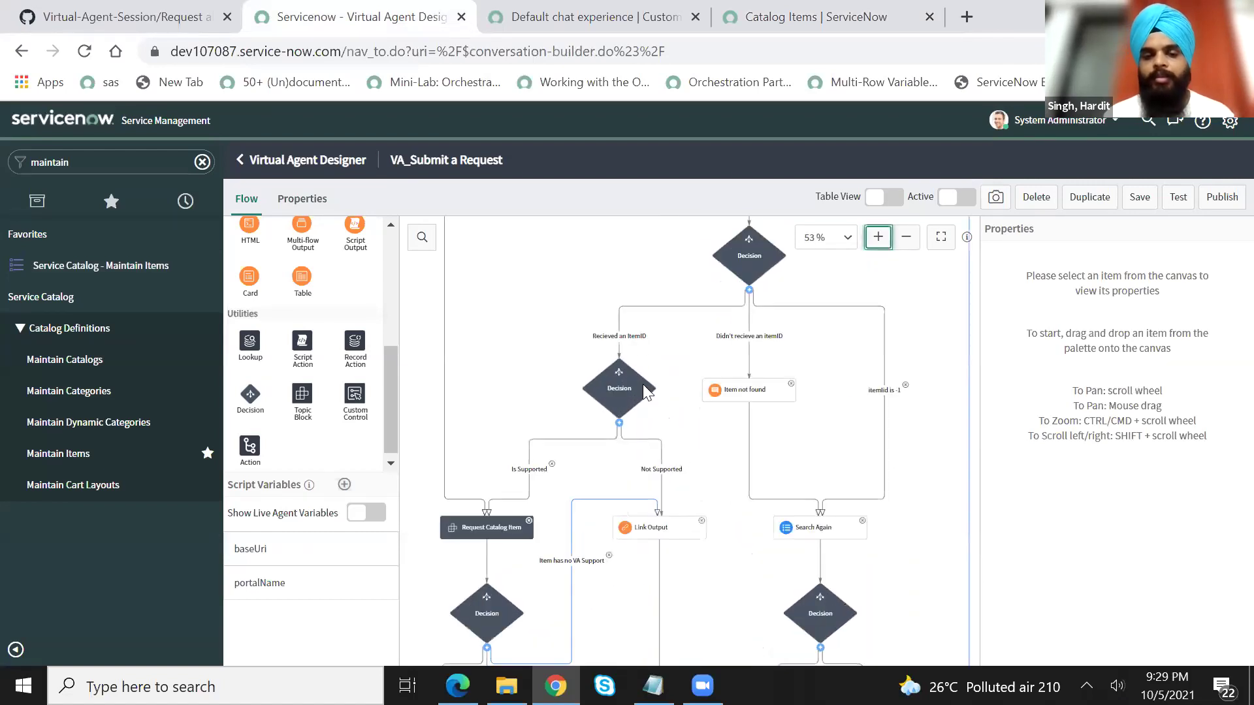
pyautogui.scroll(-1, 489, 424)
pyautogui.click(507, 462)
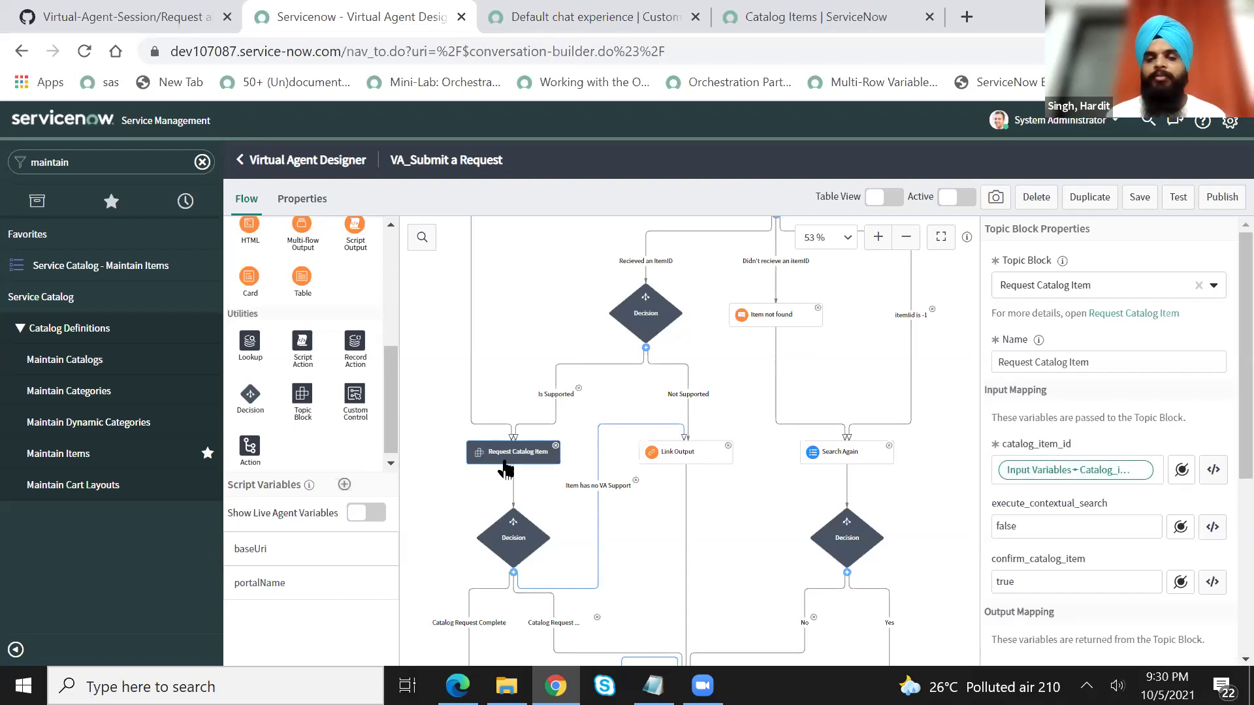
pyautogui.click(1149, 201)
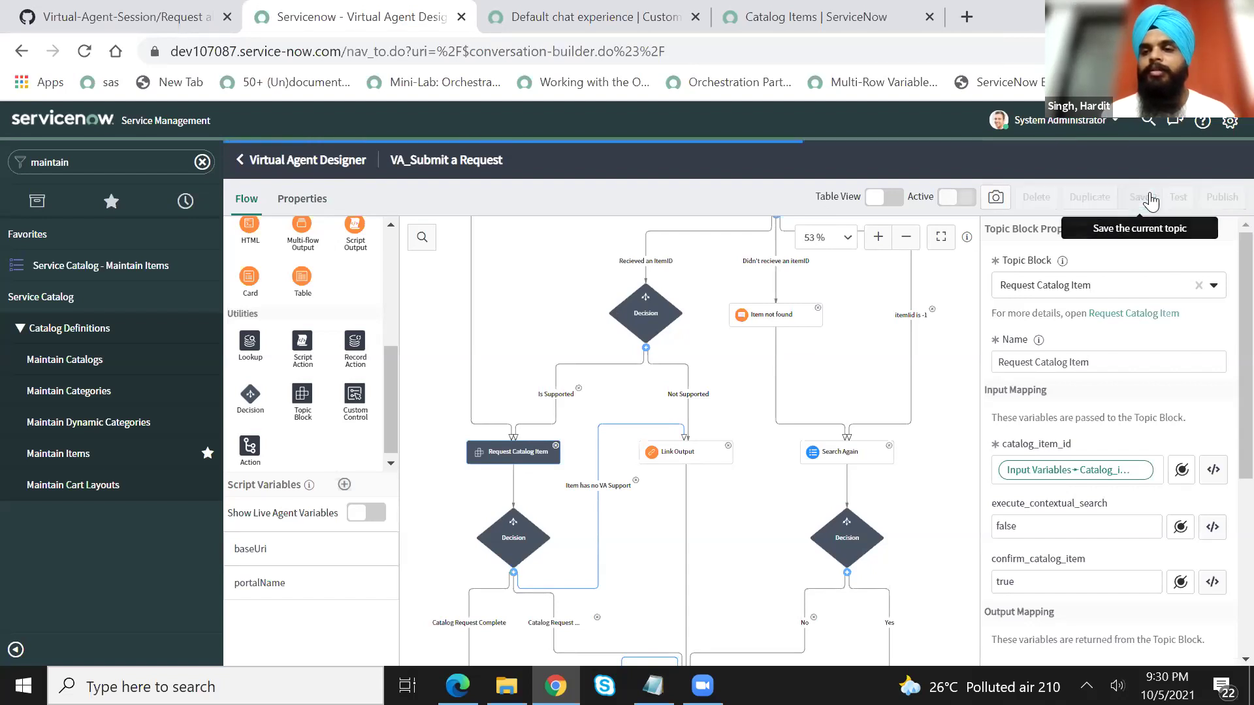
pyautogui.click(1201, 203)
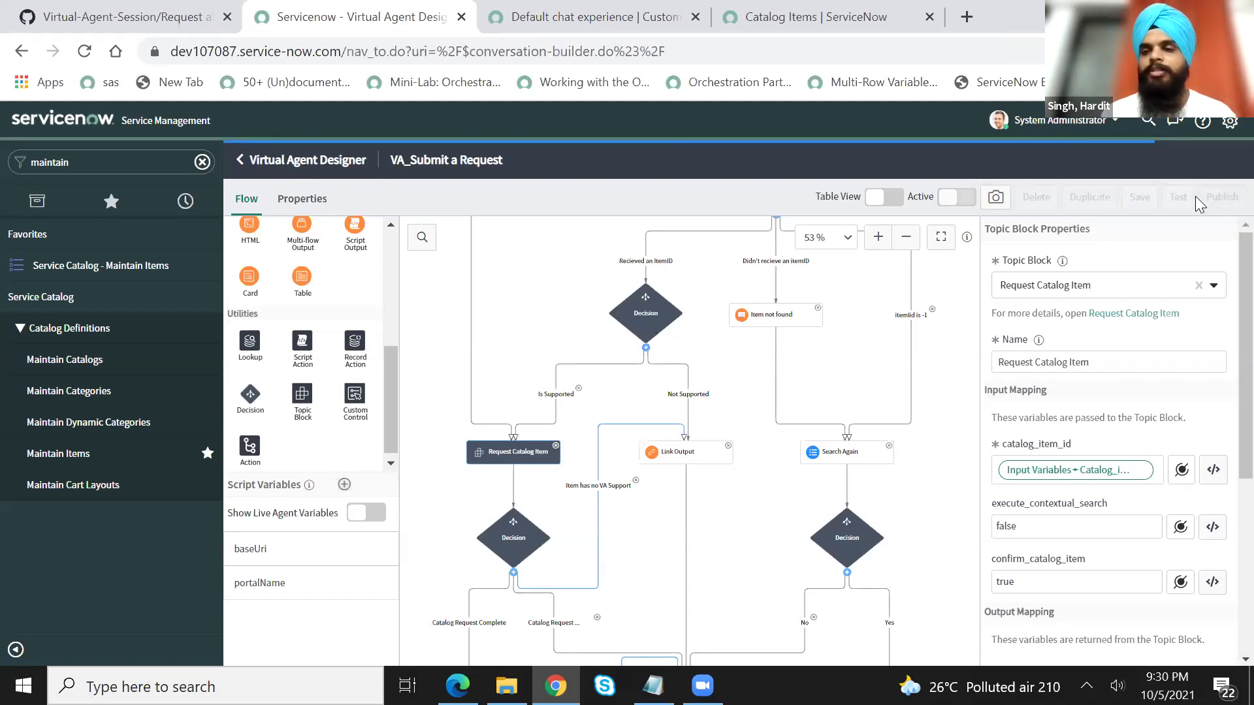
# - Test the topic by choosing Zoom, proceeding without an attachment and submitting the request
pyautogui.click(1179, 198)
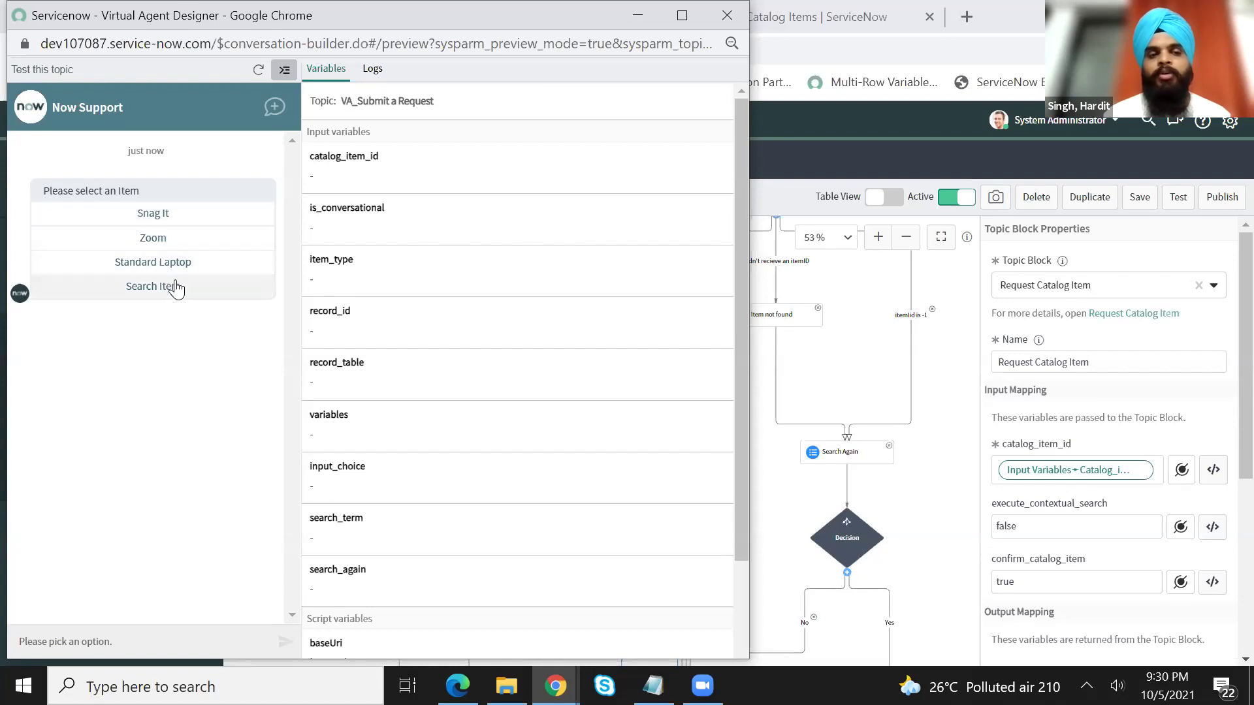
pyautogui.click(192, 241)
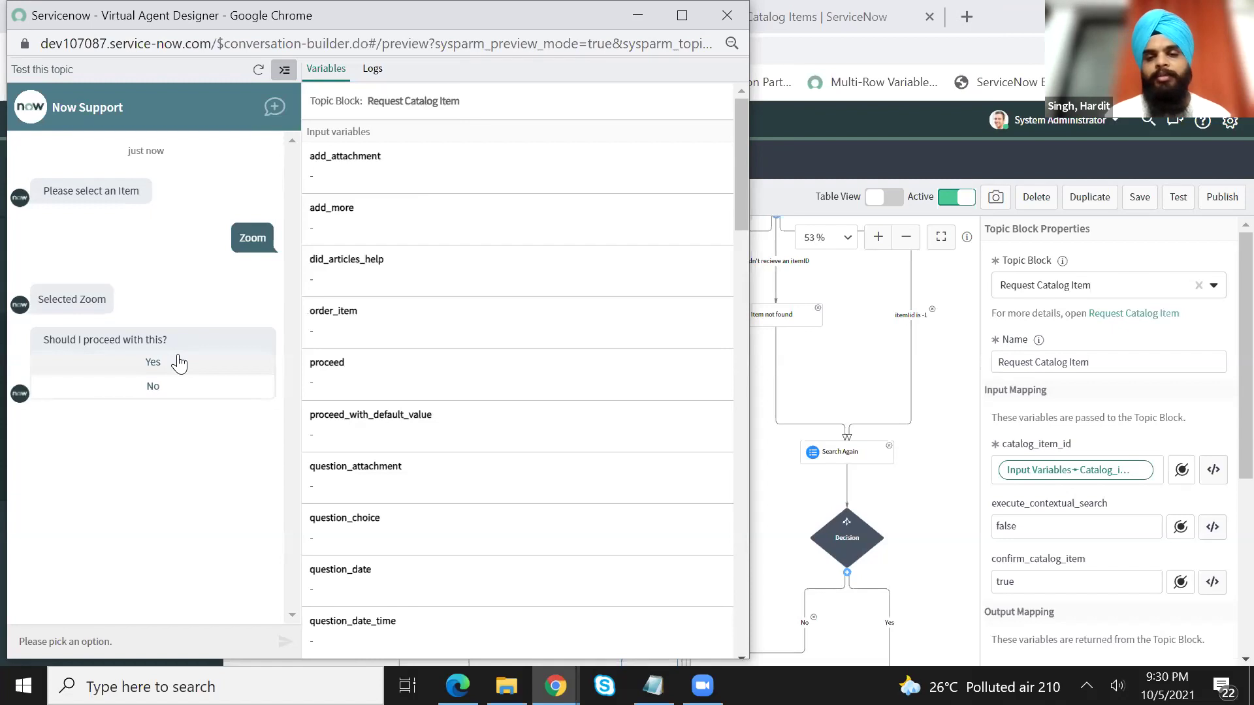
pyautogui.click(178, 363)
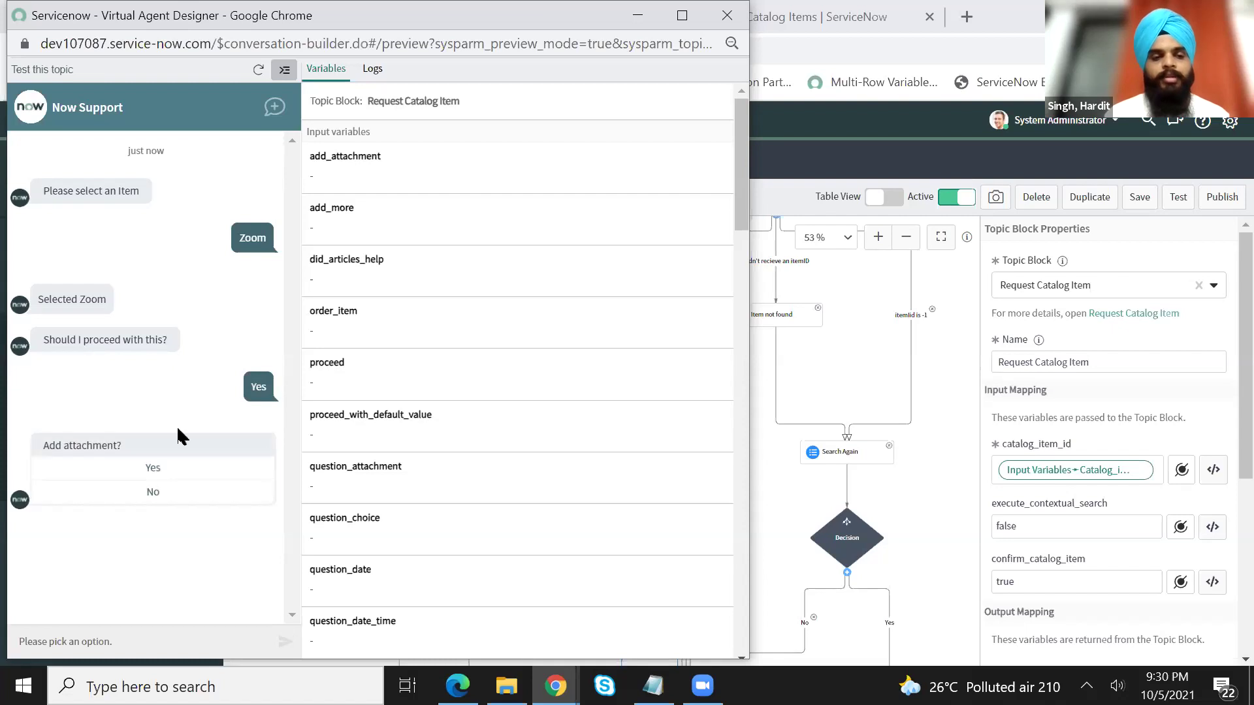
pyautogui.click(183, 496)
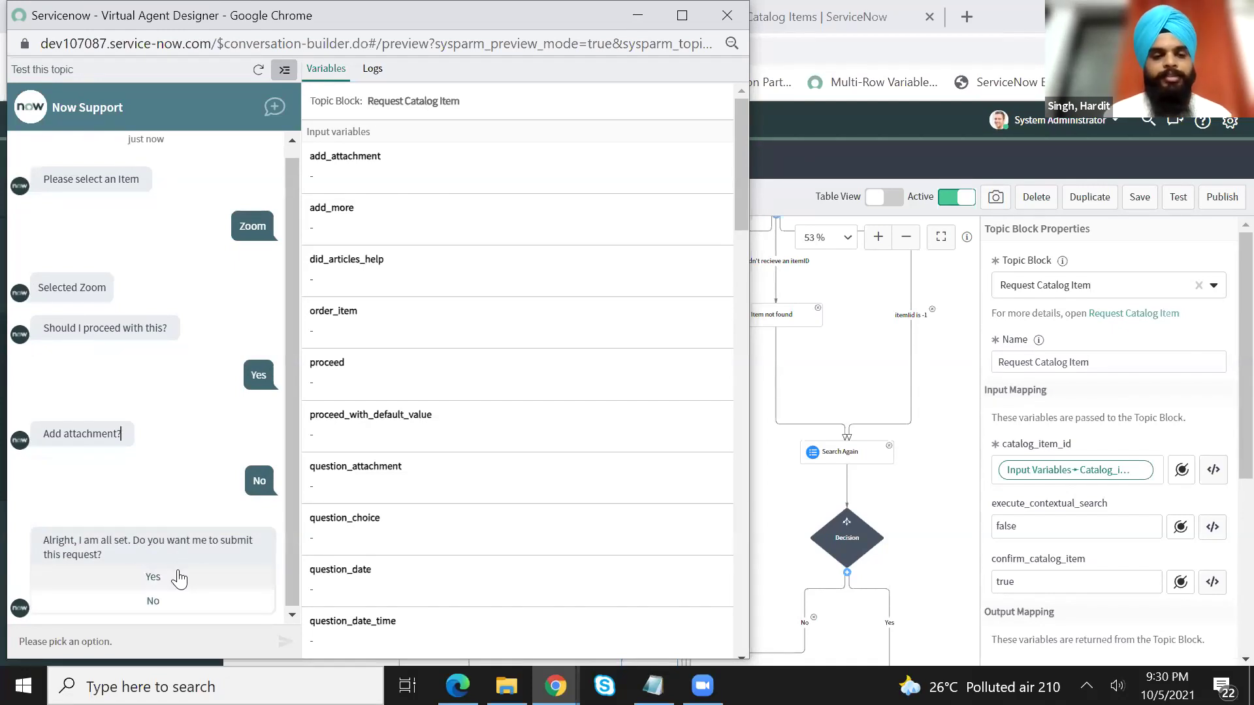
pyautogui.click(153, 577)
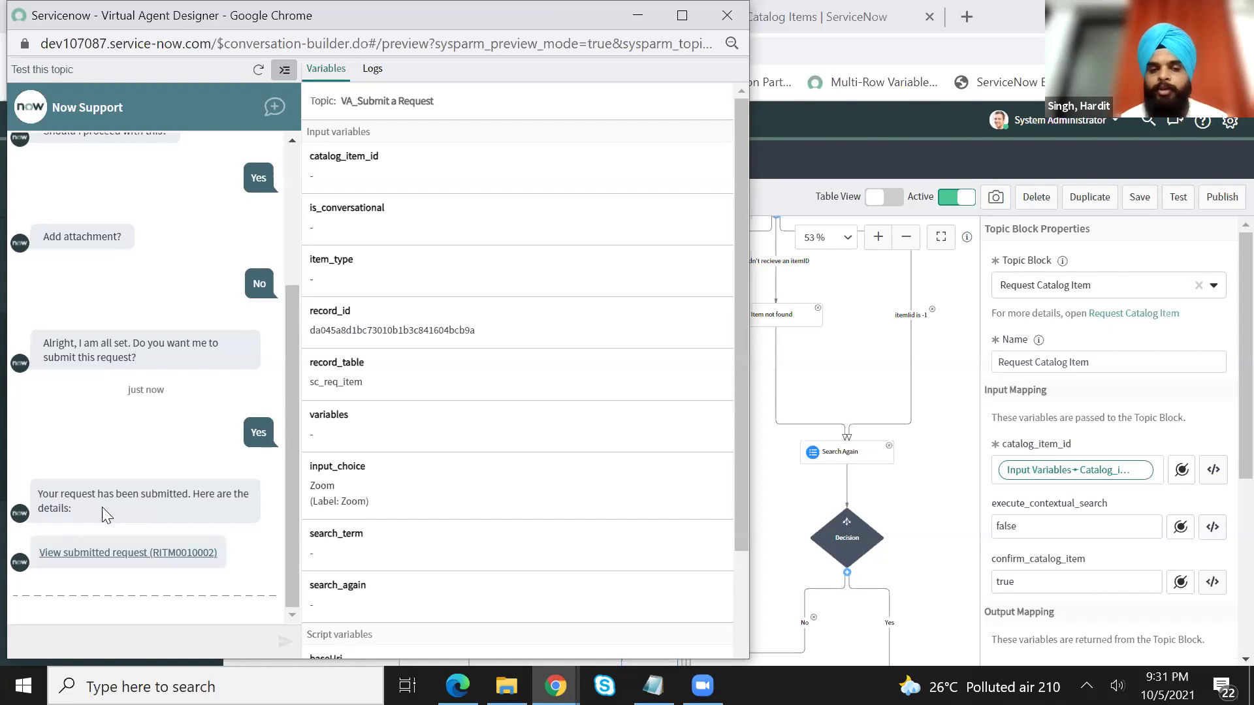
# - Open the submitted request from the test chat and check which item was requested
pyautogui.click(130, 555)
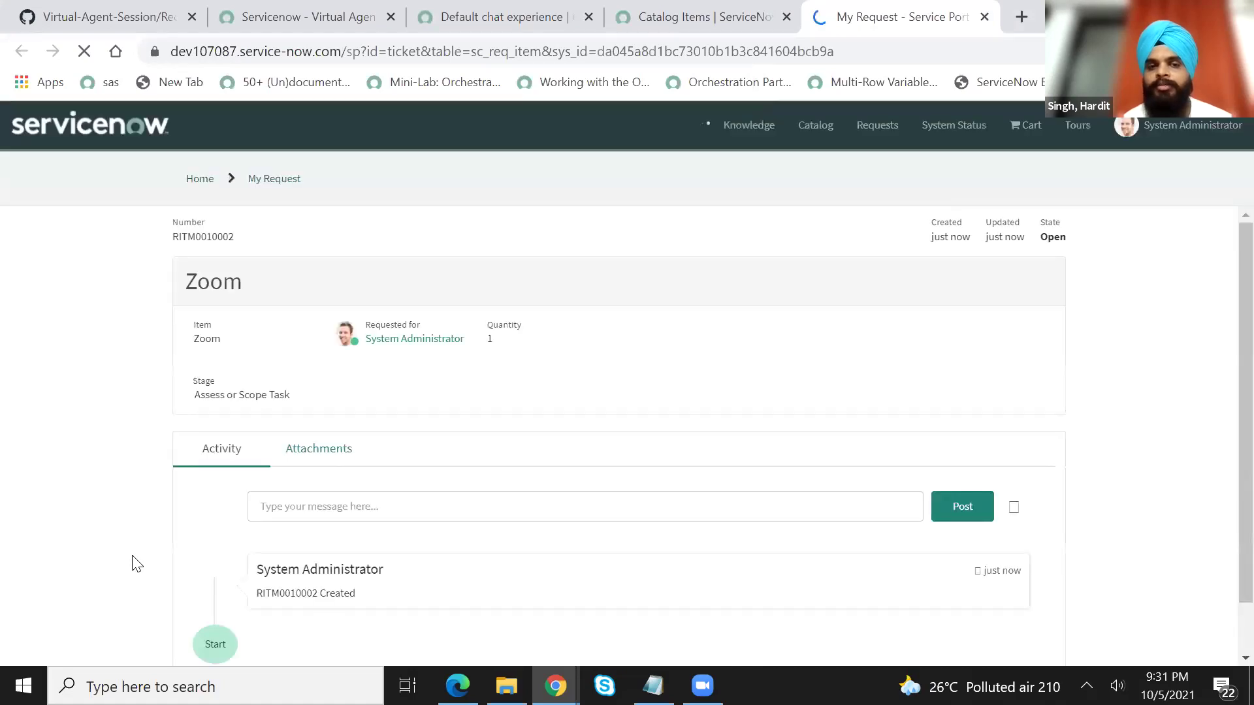
pyautogui.doubleClick(219, 283)
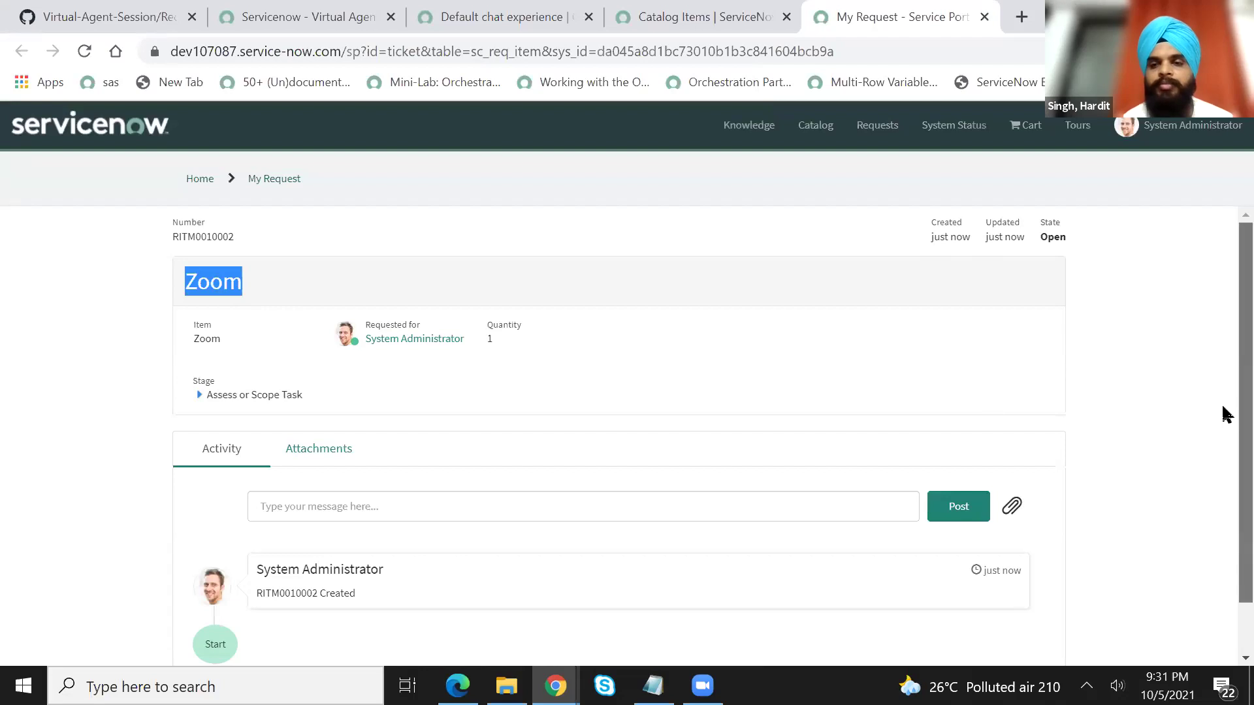
pyautogui.scroll(-1, 1226, 414)
pyautogui.click(716, 9)
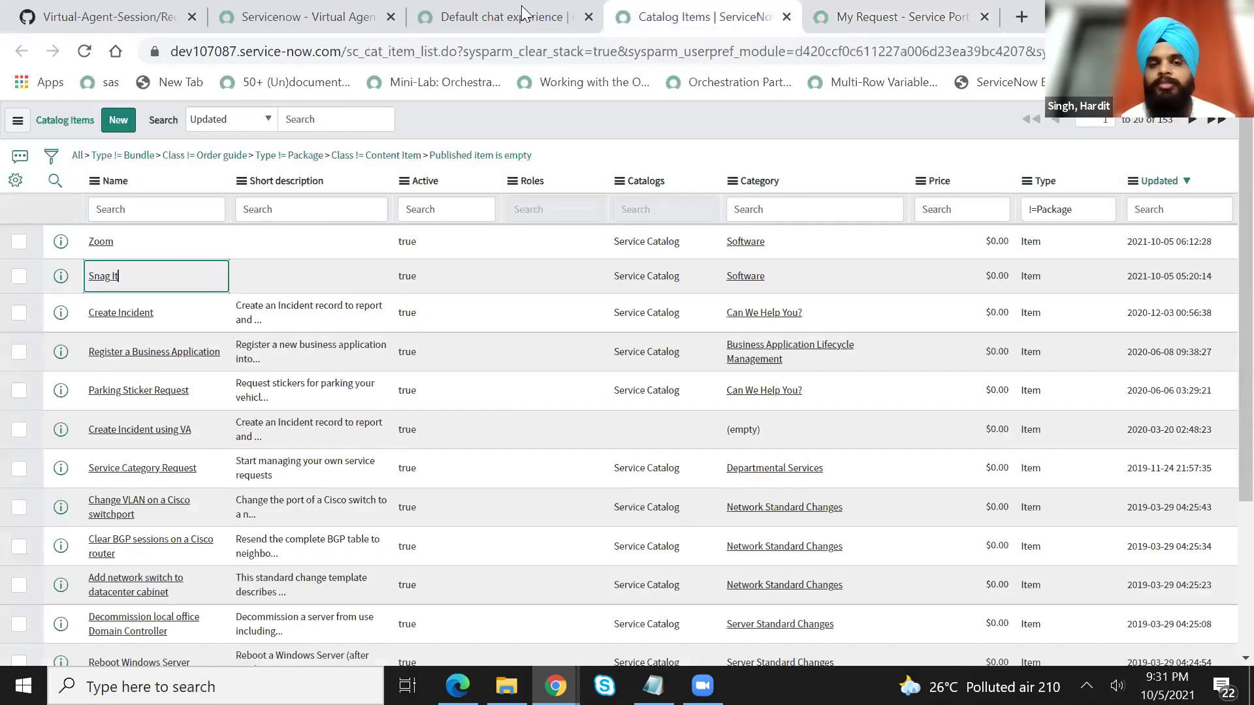
pyautogui.click(522, 12)
# - Return to the Virtual Agent Designer and test the topic again, choosing Search Item and searching for "laptop"
pyautogui.click(313, 10)
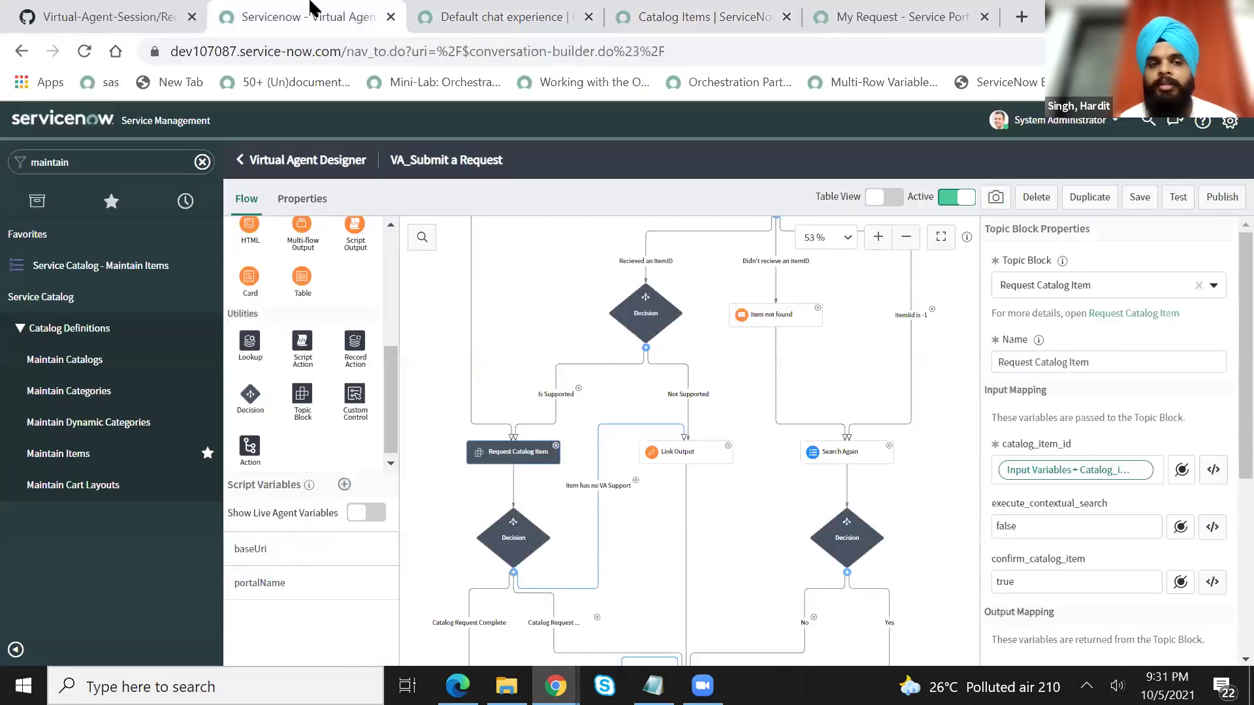
pyautogui.click(1171, 207)
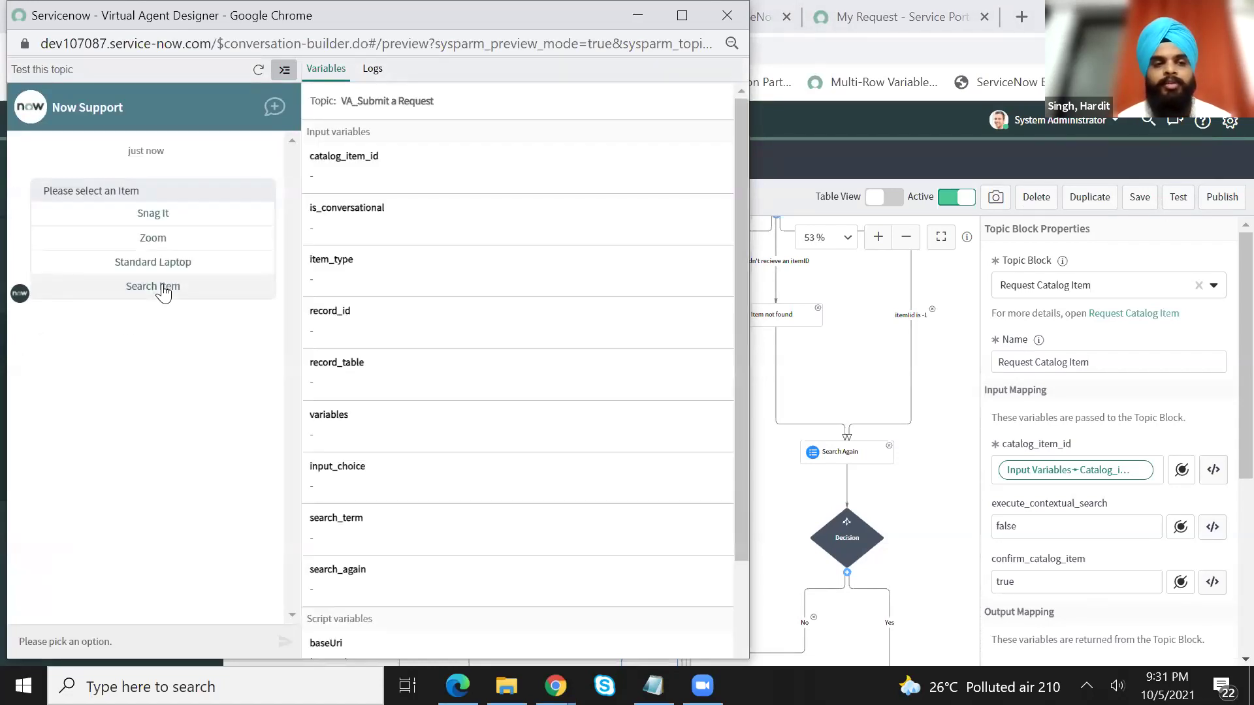
pyautogui.click(179, 287)
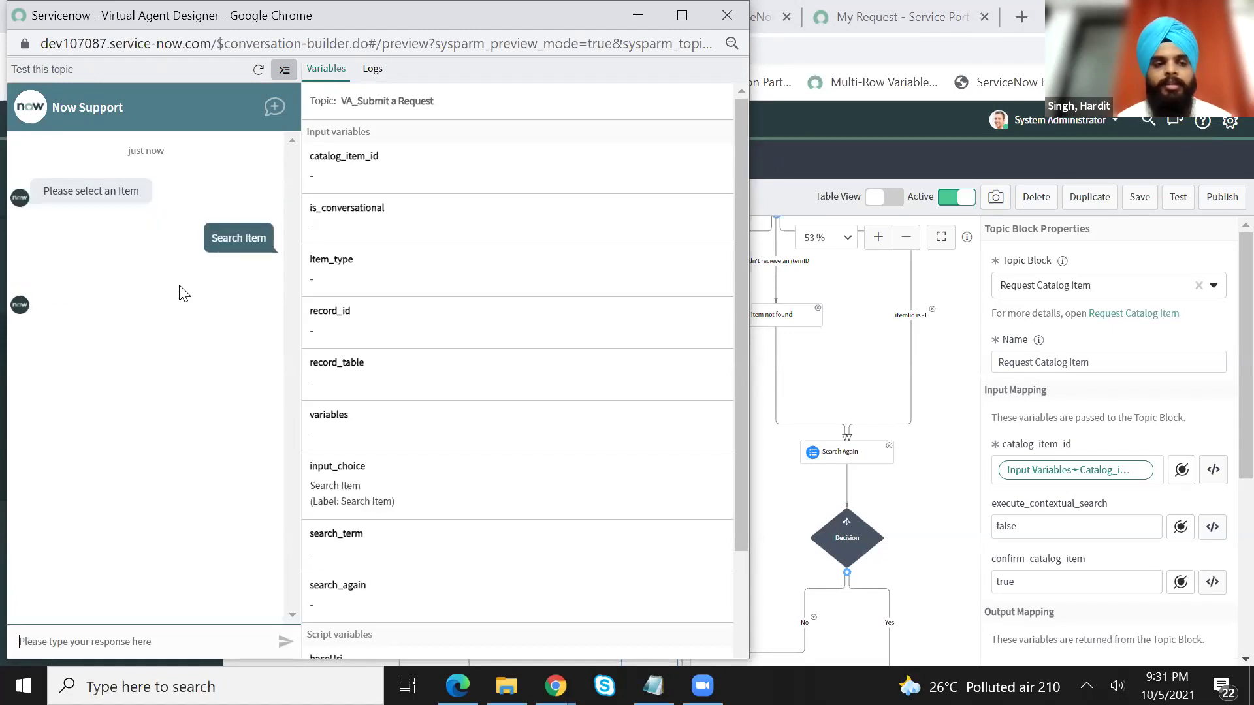
pyautogui.click(92, 637)
pyautogui.write('laptop')
pyautogui.press('Return')
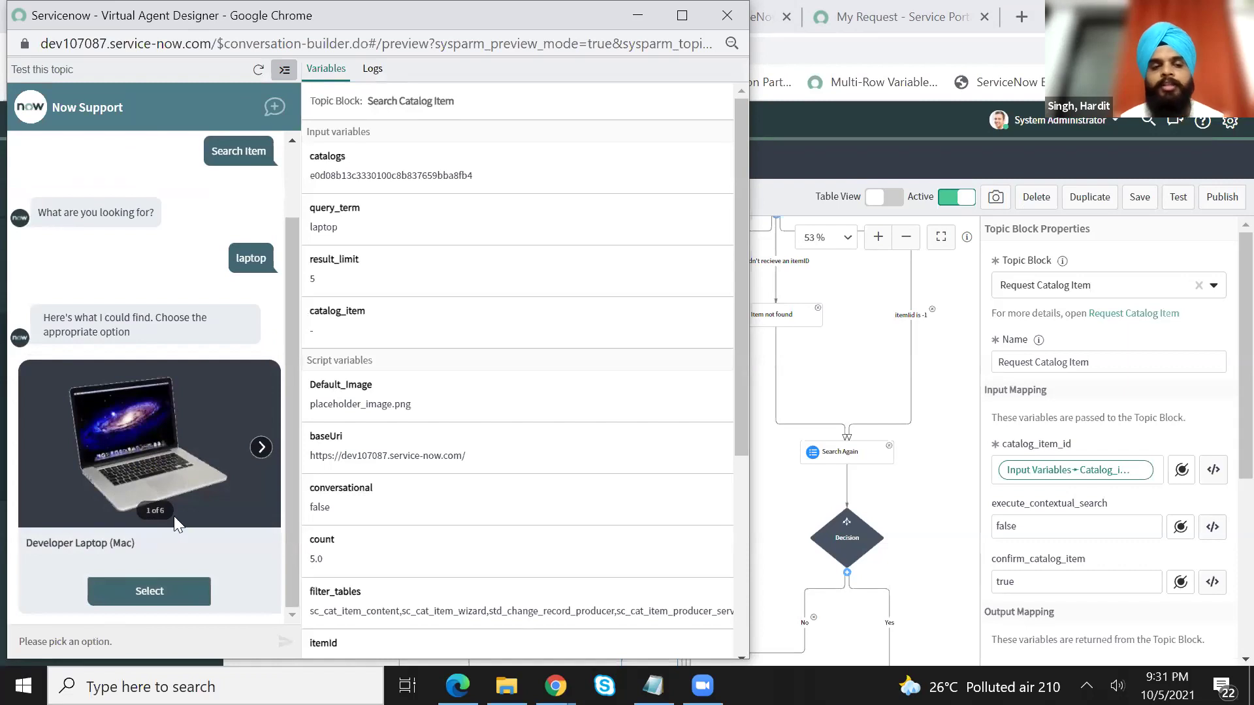
# - Browse the laptop results in the test chat and close the test window
pyautogui.click(261, 448)
pyautogui.click(261, 448)
pyautogui.click(262, 448)
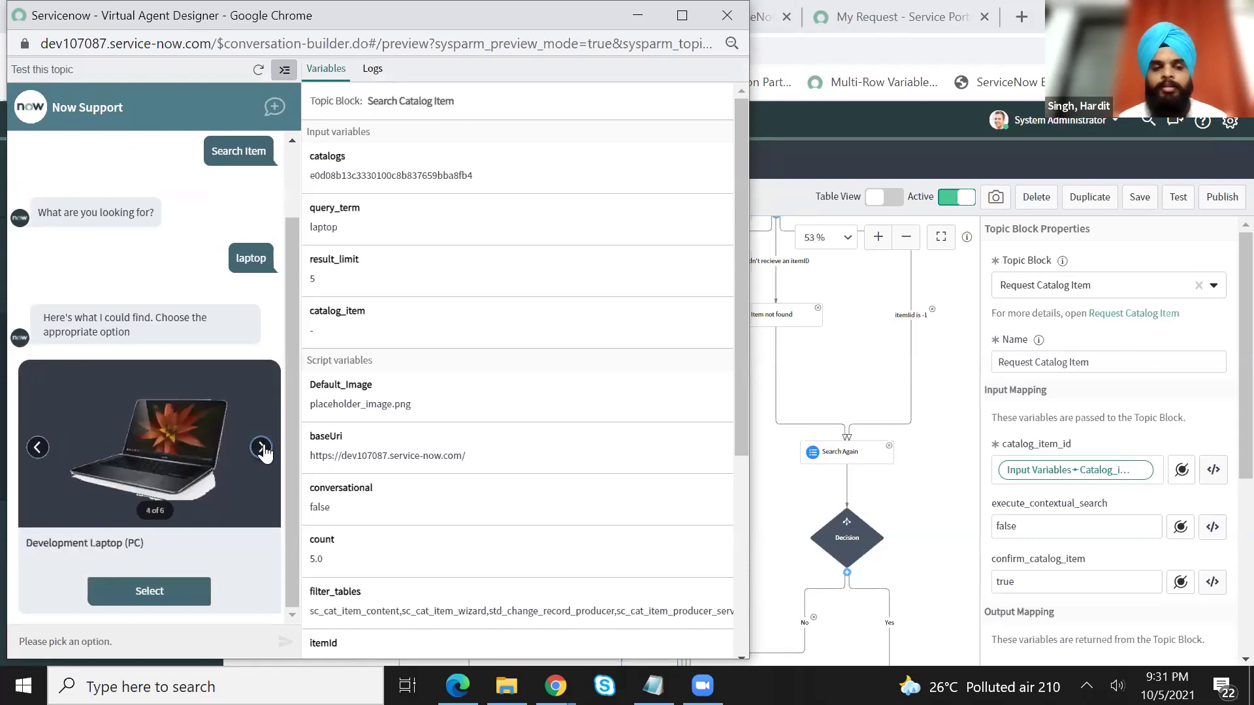
pyautogui.click(710, 26)
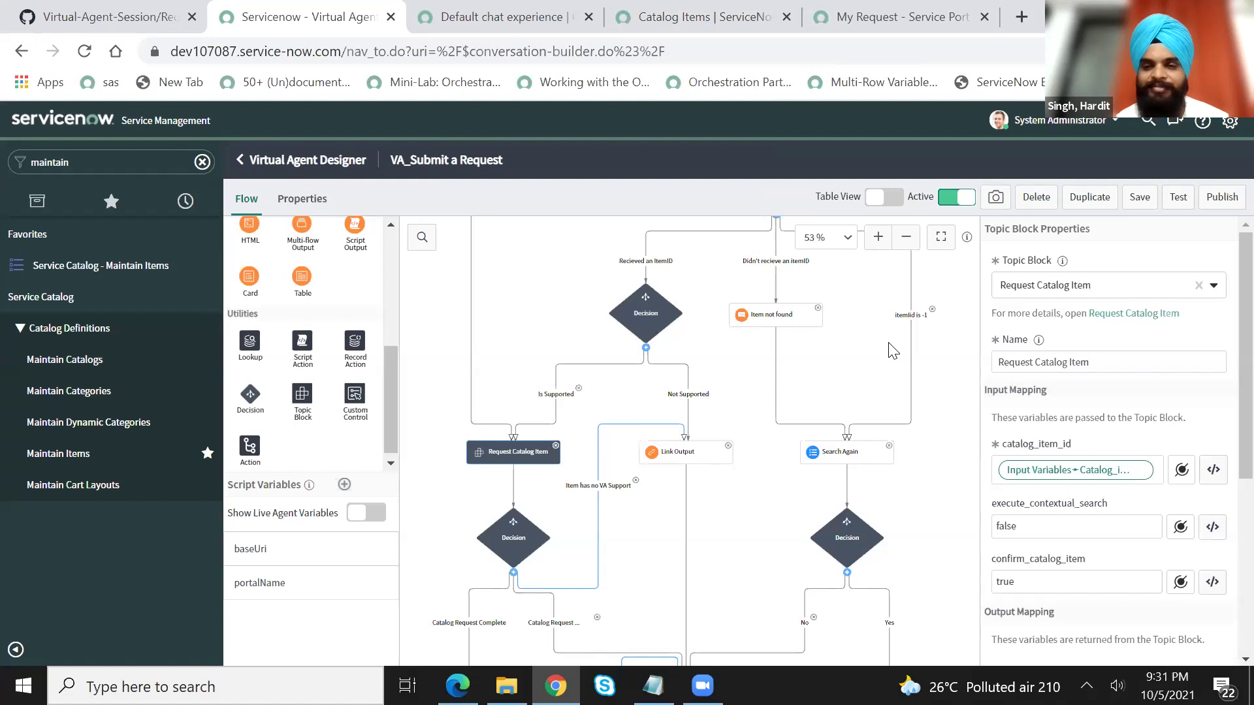
# - Examine the Search branch: the Search Term prompt and the input mapping of the Search Catalog Item block
pyautogui.click(827, 479)
pyautogui.scroll(3, 840, 328)
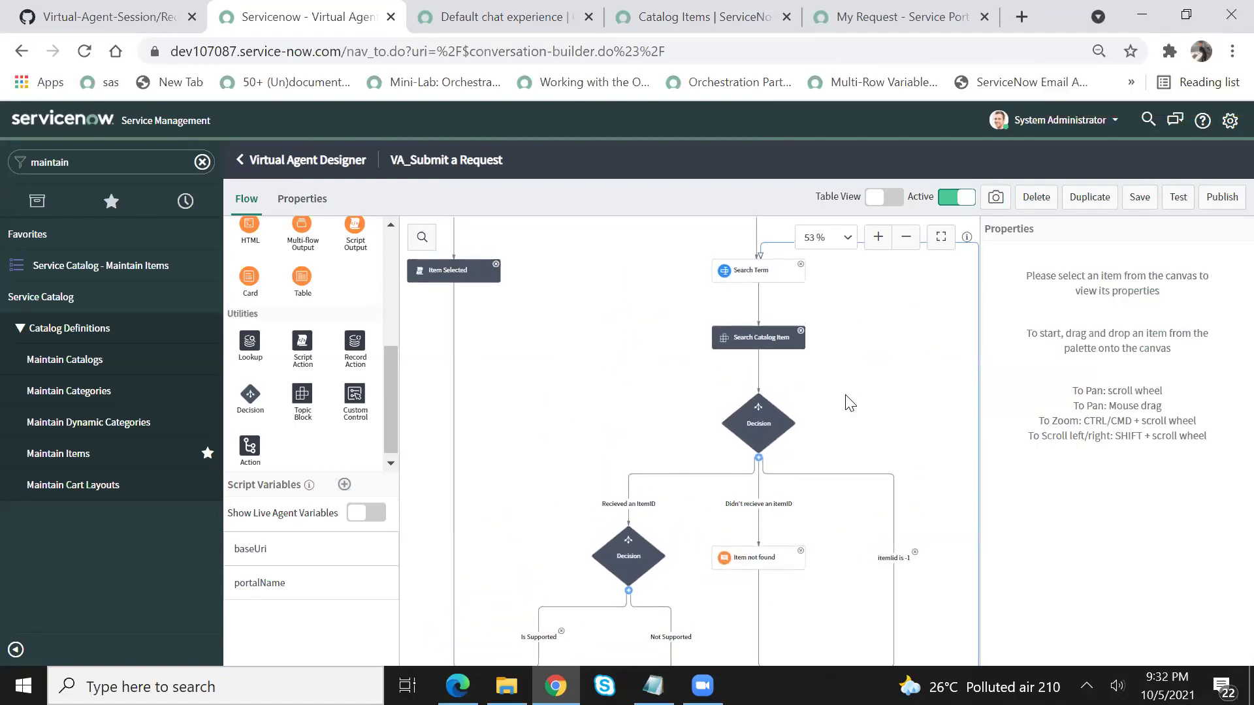
pyautogui.moveTo(845, 395); pyautogui.dragTo(873, 507)
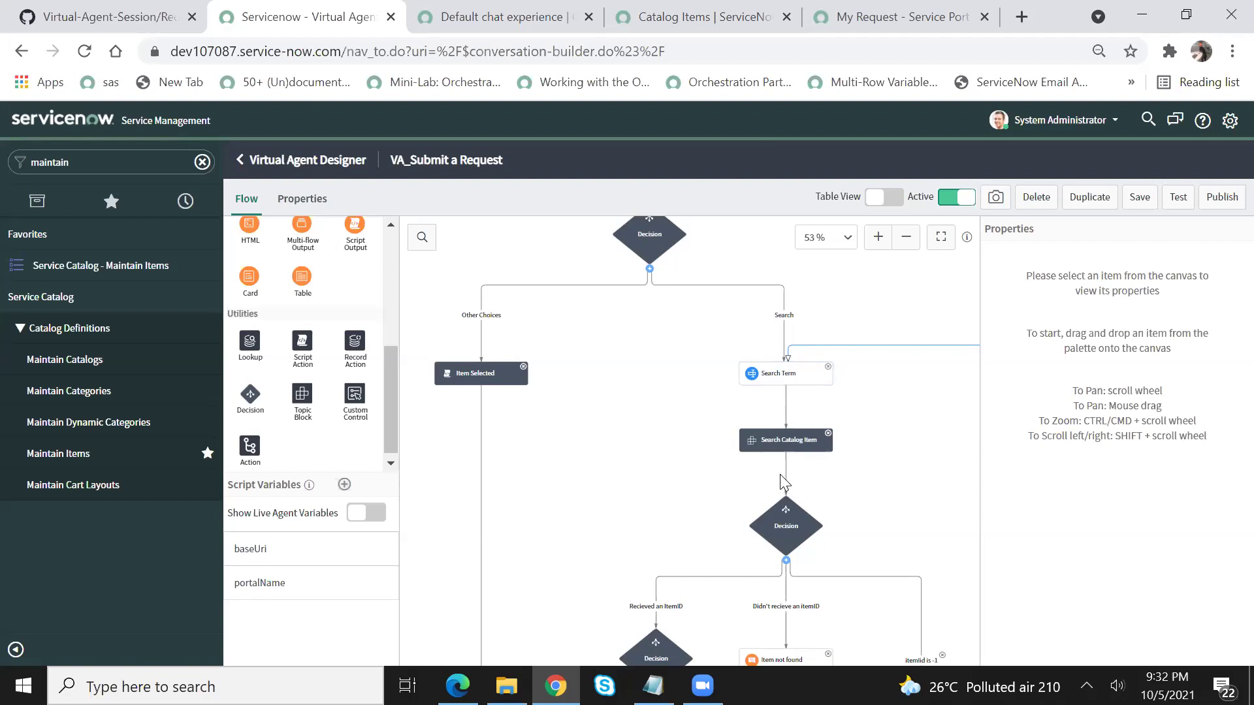
pyautogui.click(790, 441)
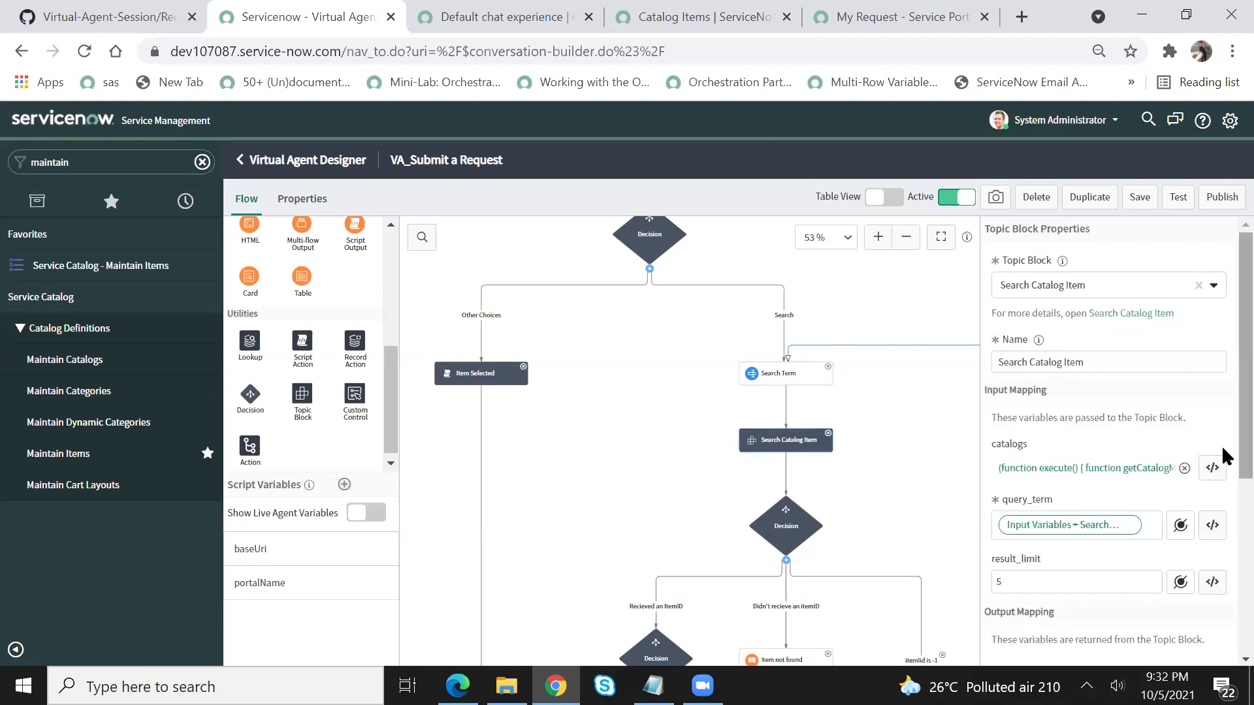
pyautogui.scroll(-1, 1221, 448)
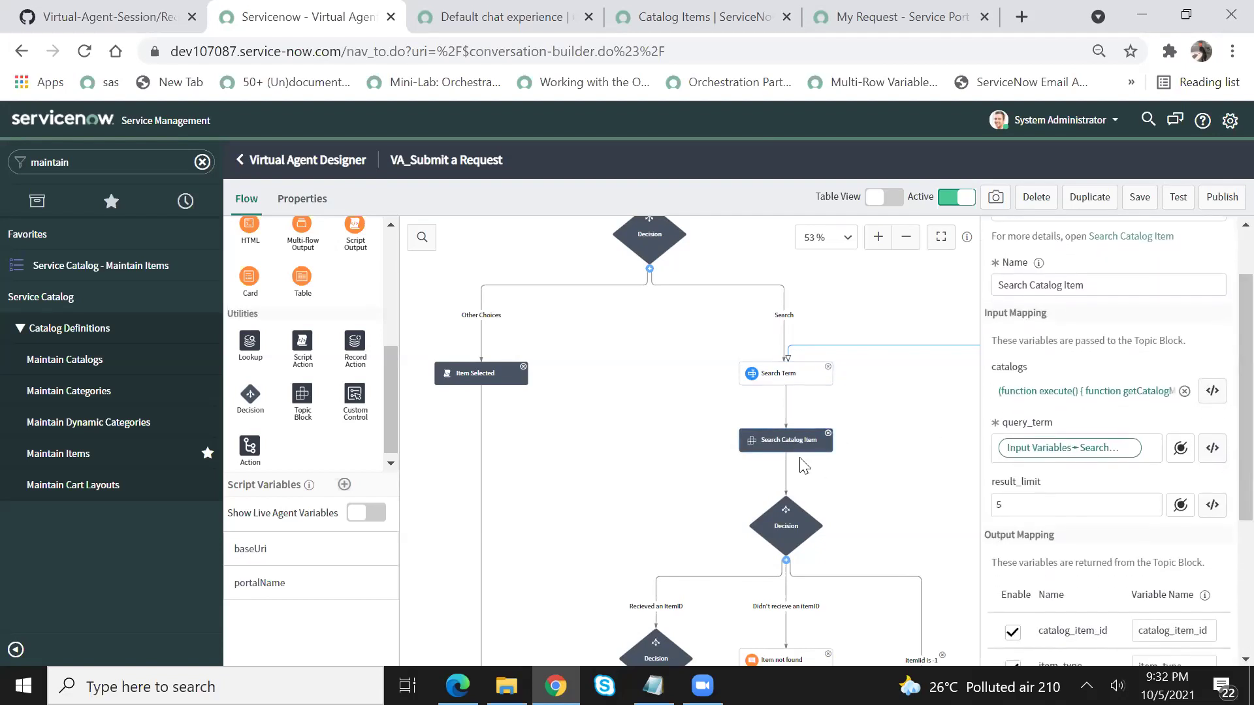
pyautogui.click(792, 377)
pyautogui.click(1115, 434)
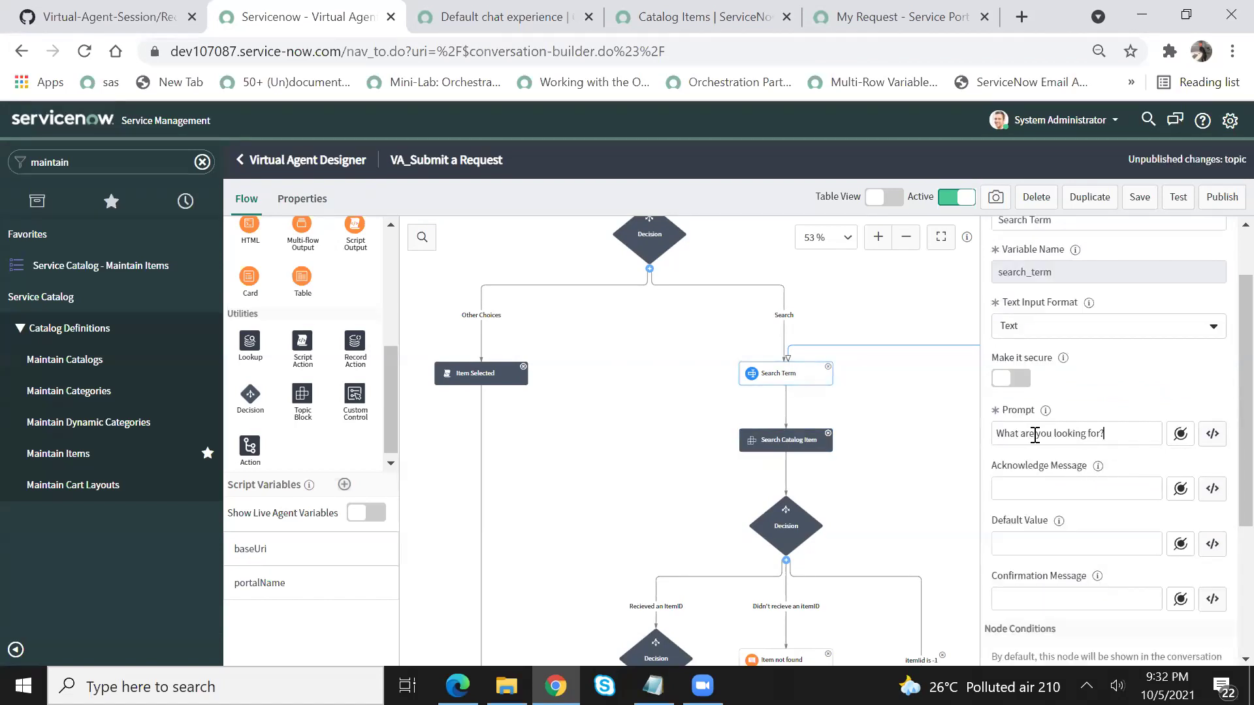
pyautogui.tripleClick(1035, 435)
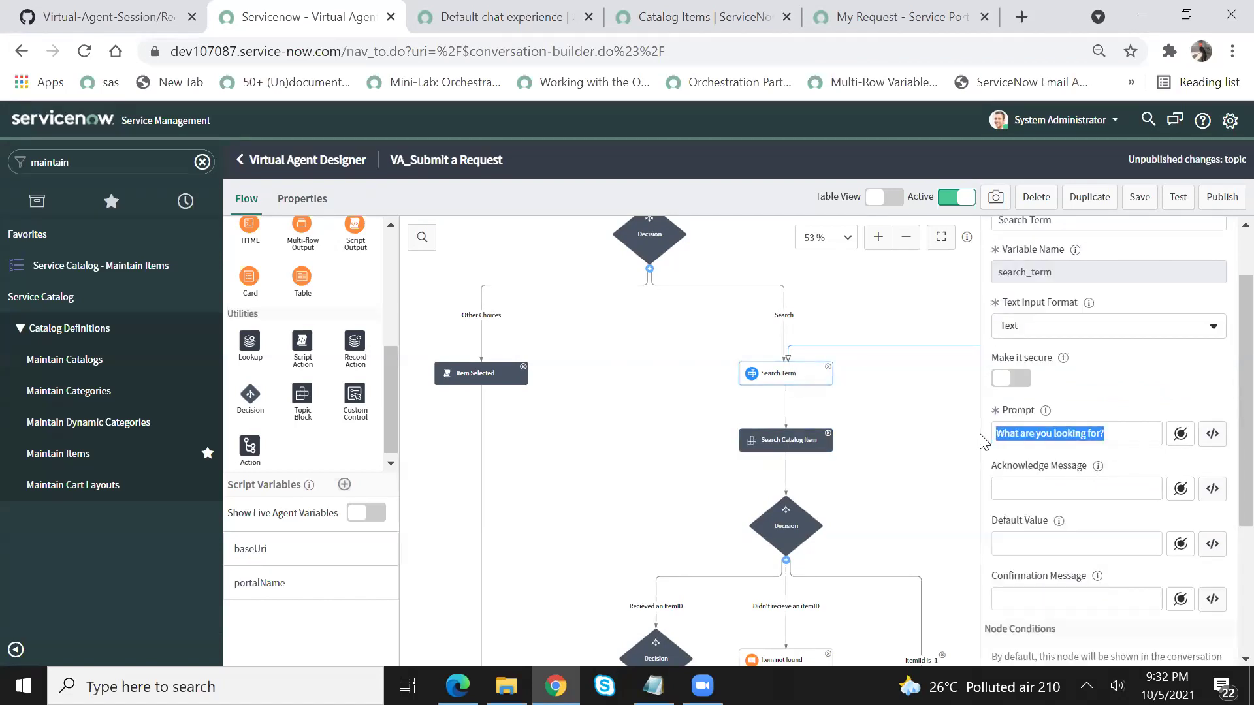
pyautogui.click(782, 443)
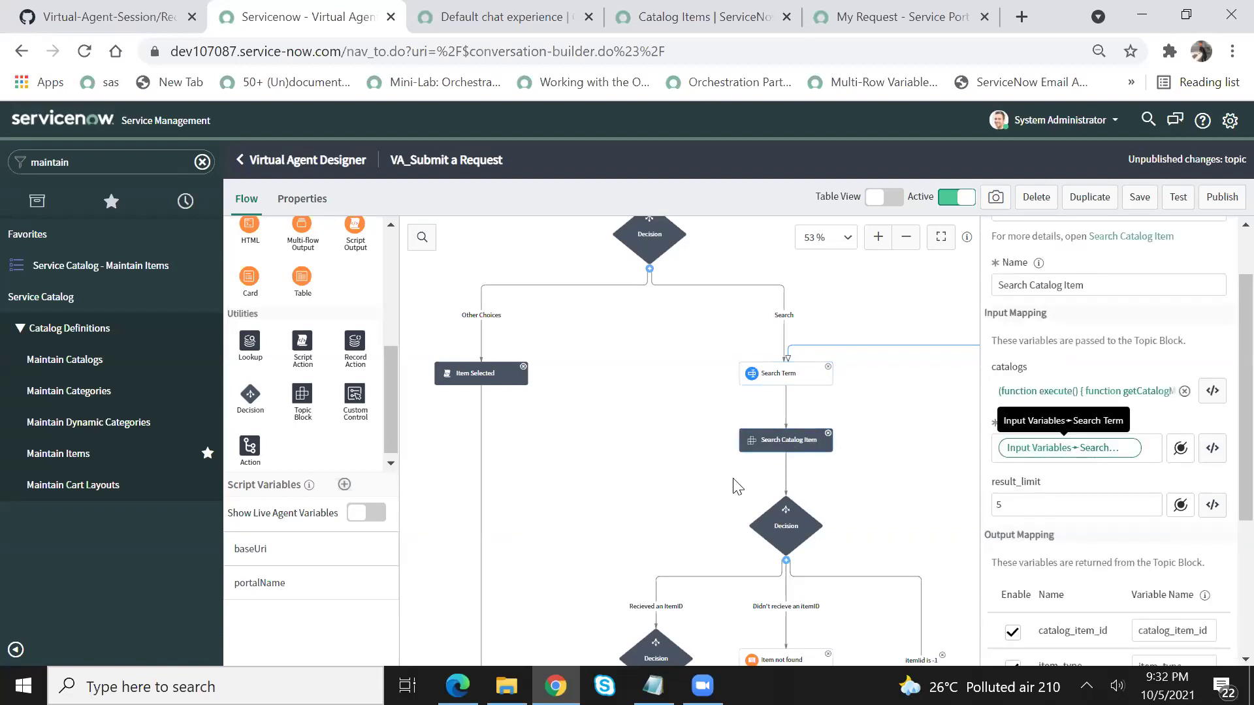
# - Review the Item Selected script action's expression, especially the line assigning catalog_item_id, and close it without saving
pyautogui.click(496, 389)
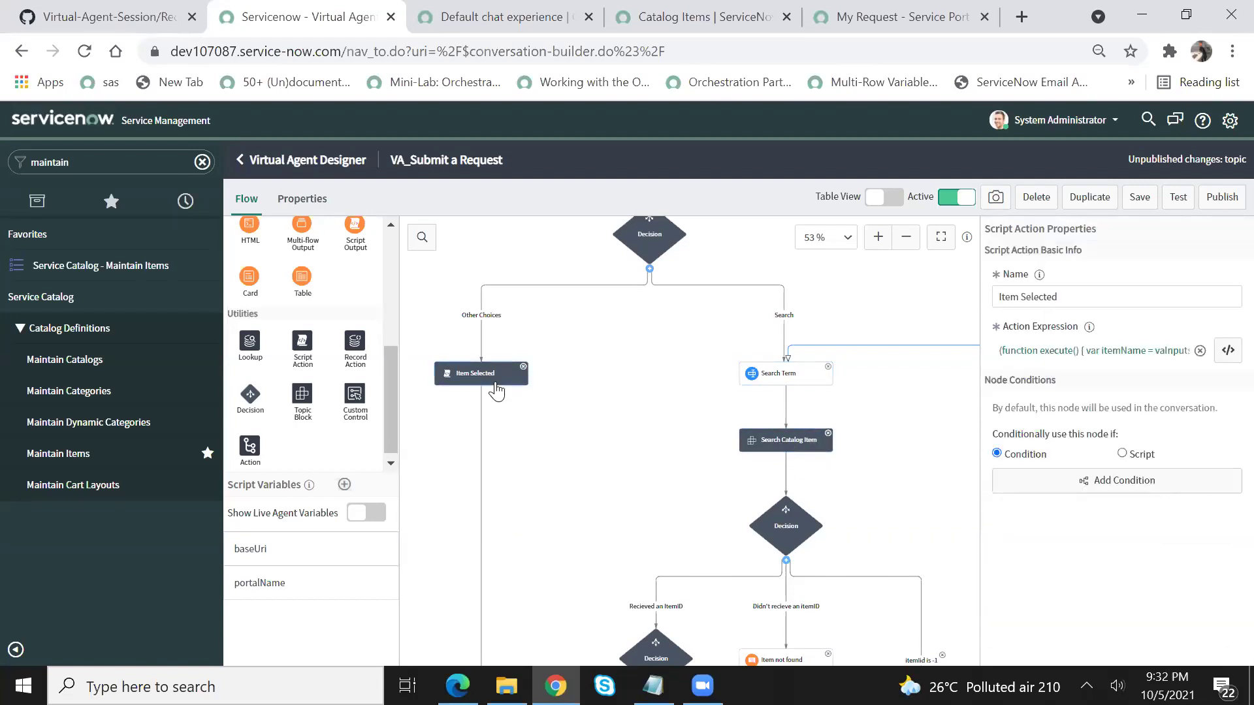
pyautogui.click(1227, 351)
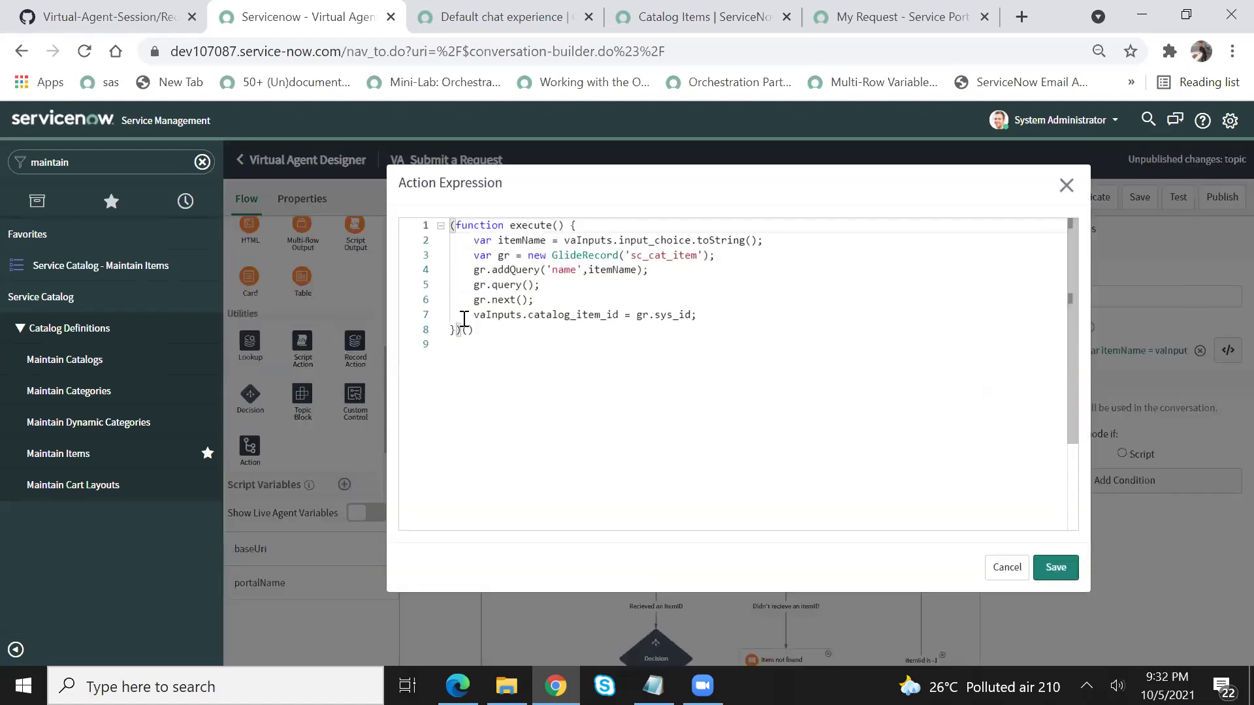
pyautogui.moveTo(469, 317); pyautogui.dragTo(717, 314)
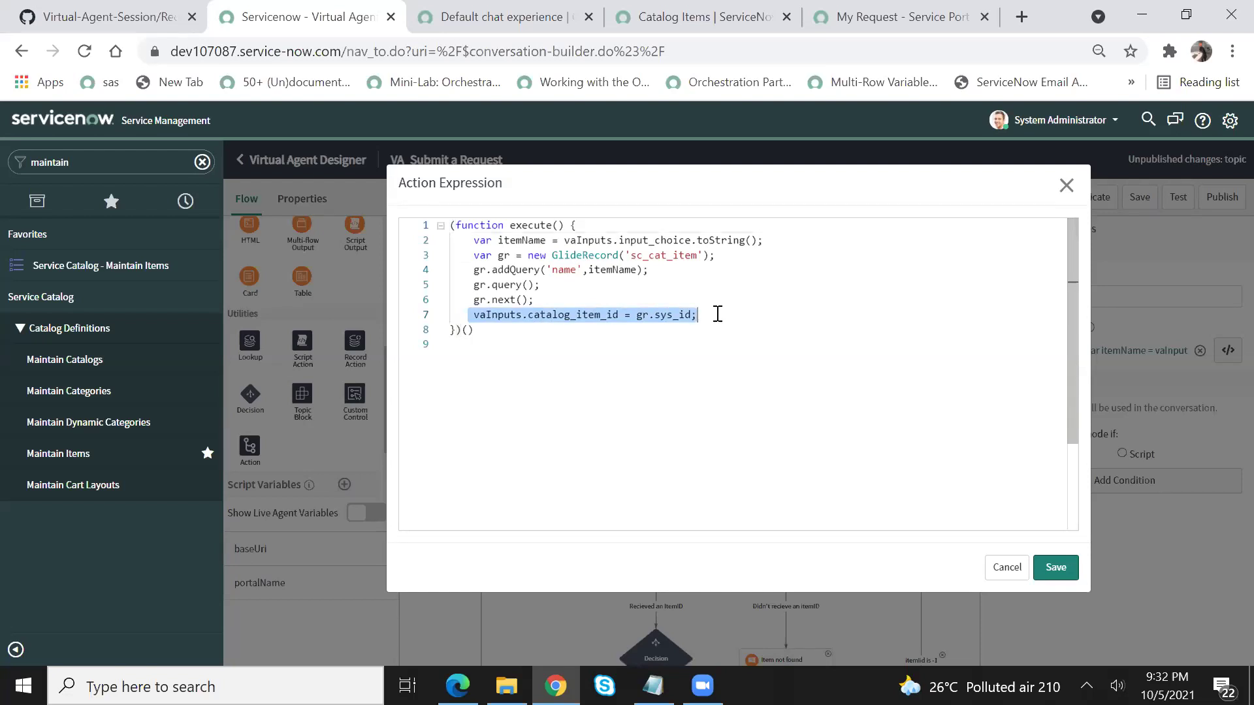
pyautogui.click(1006, 567)
# - Examine the Request Catalog Item block and how its catalog_item_id input is mapped
pyautogui.moveTo(632, 369); pyautogui.dragTo(655, 136)
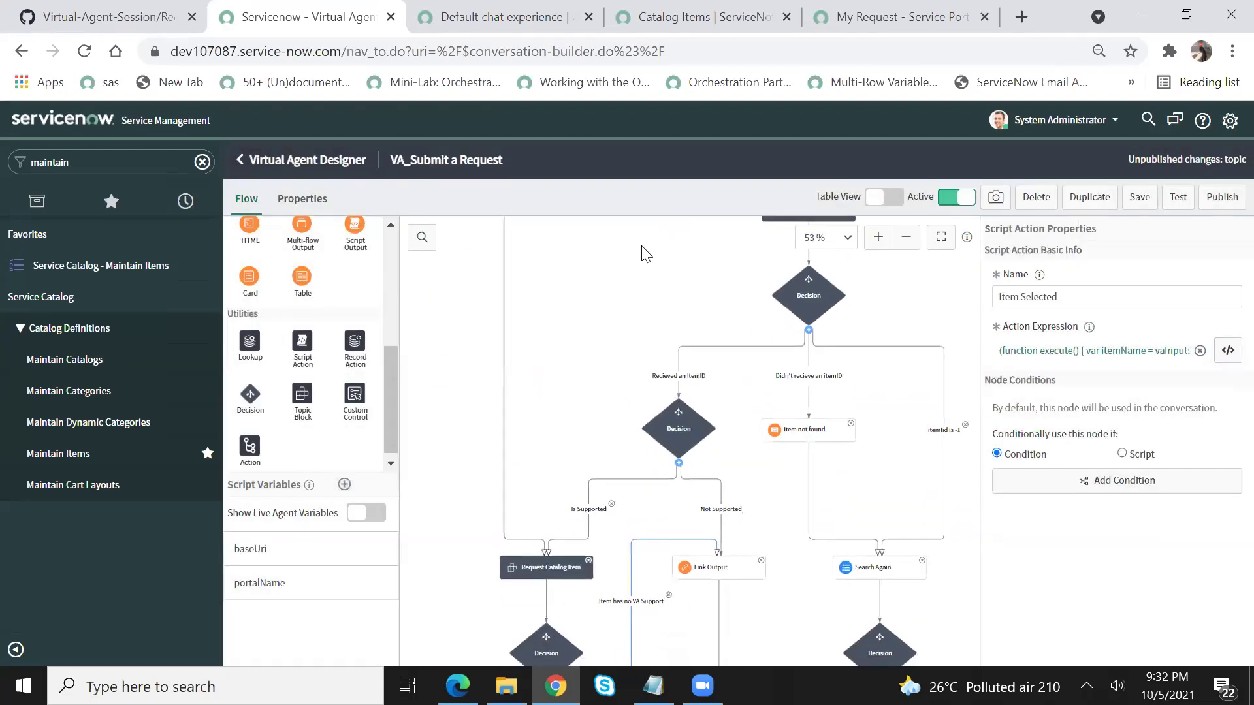
pyautogui.click(555, 565)
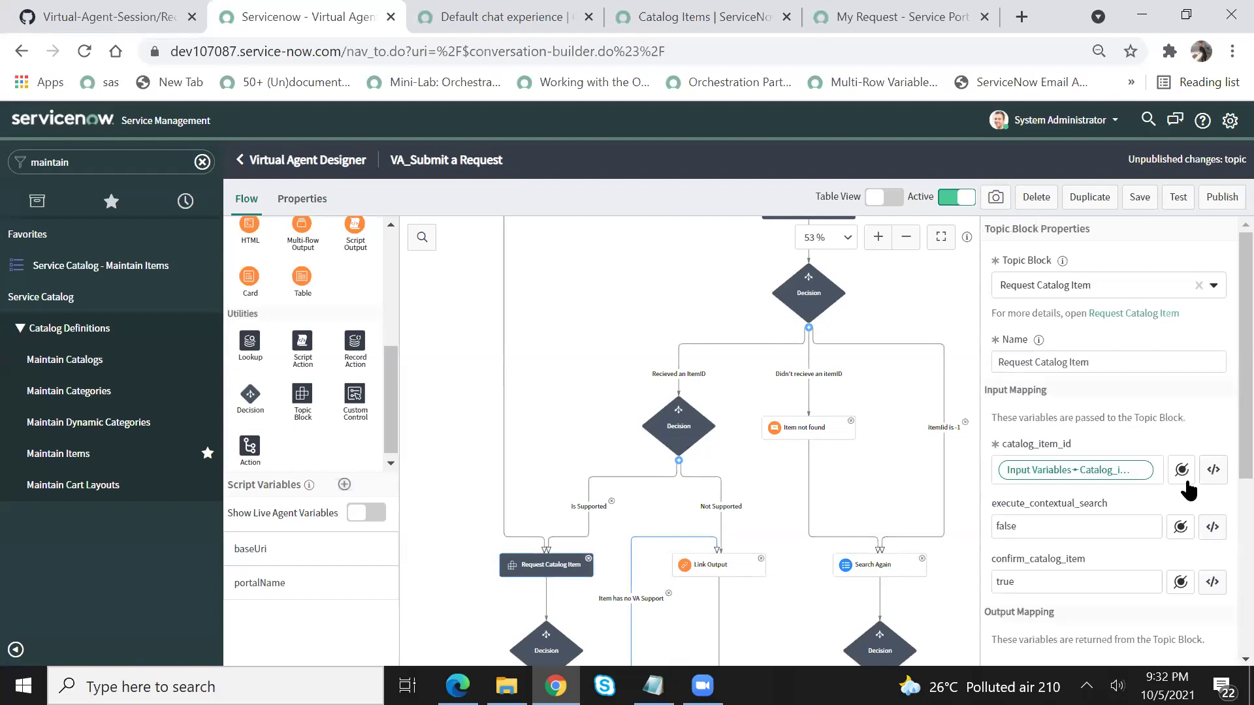
pyautogui.scroll(-2, 1223, 447)
pyautogui.click(557, 318)
pyautogui.scroll(-3, 559, 326)
pyautogui.click(541, 421)
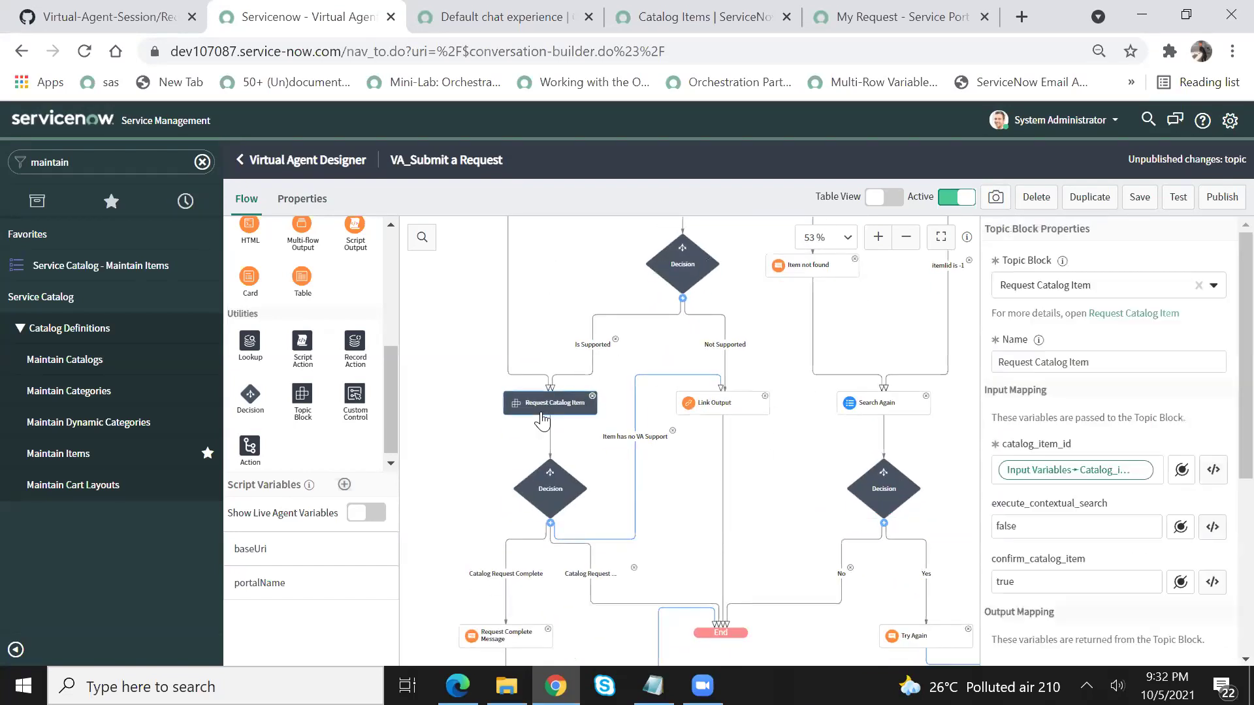
pyautogui.scroll(-1, 1222, 451)
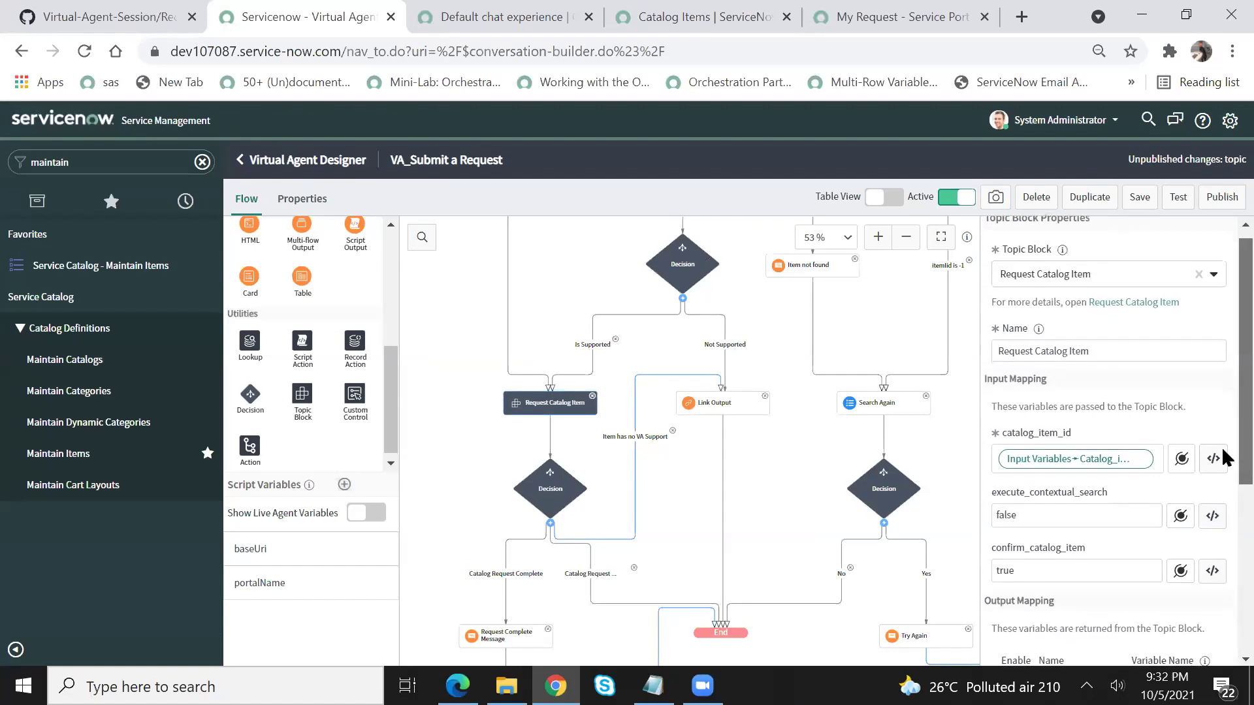